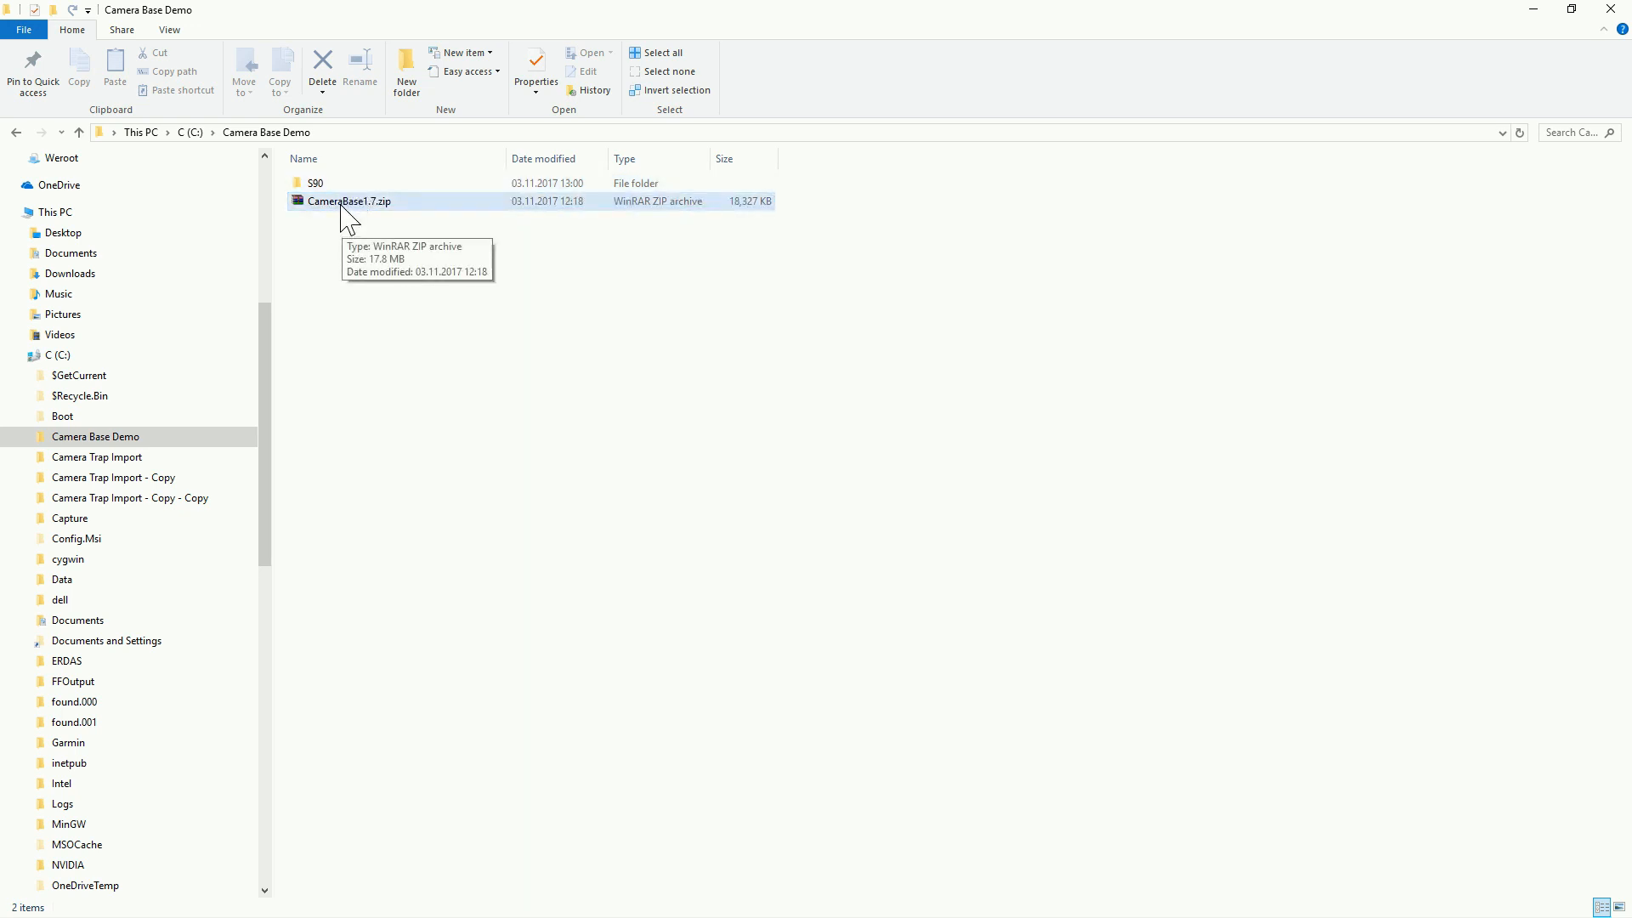
Step: Look at the camera photos stored in the SDZG 1 subfolder of the S90 folder
left_click(391, 245)
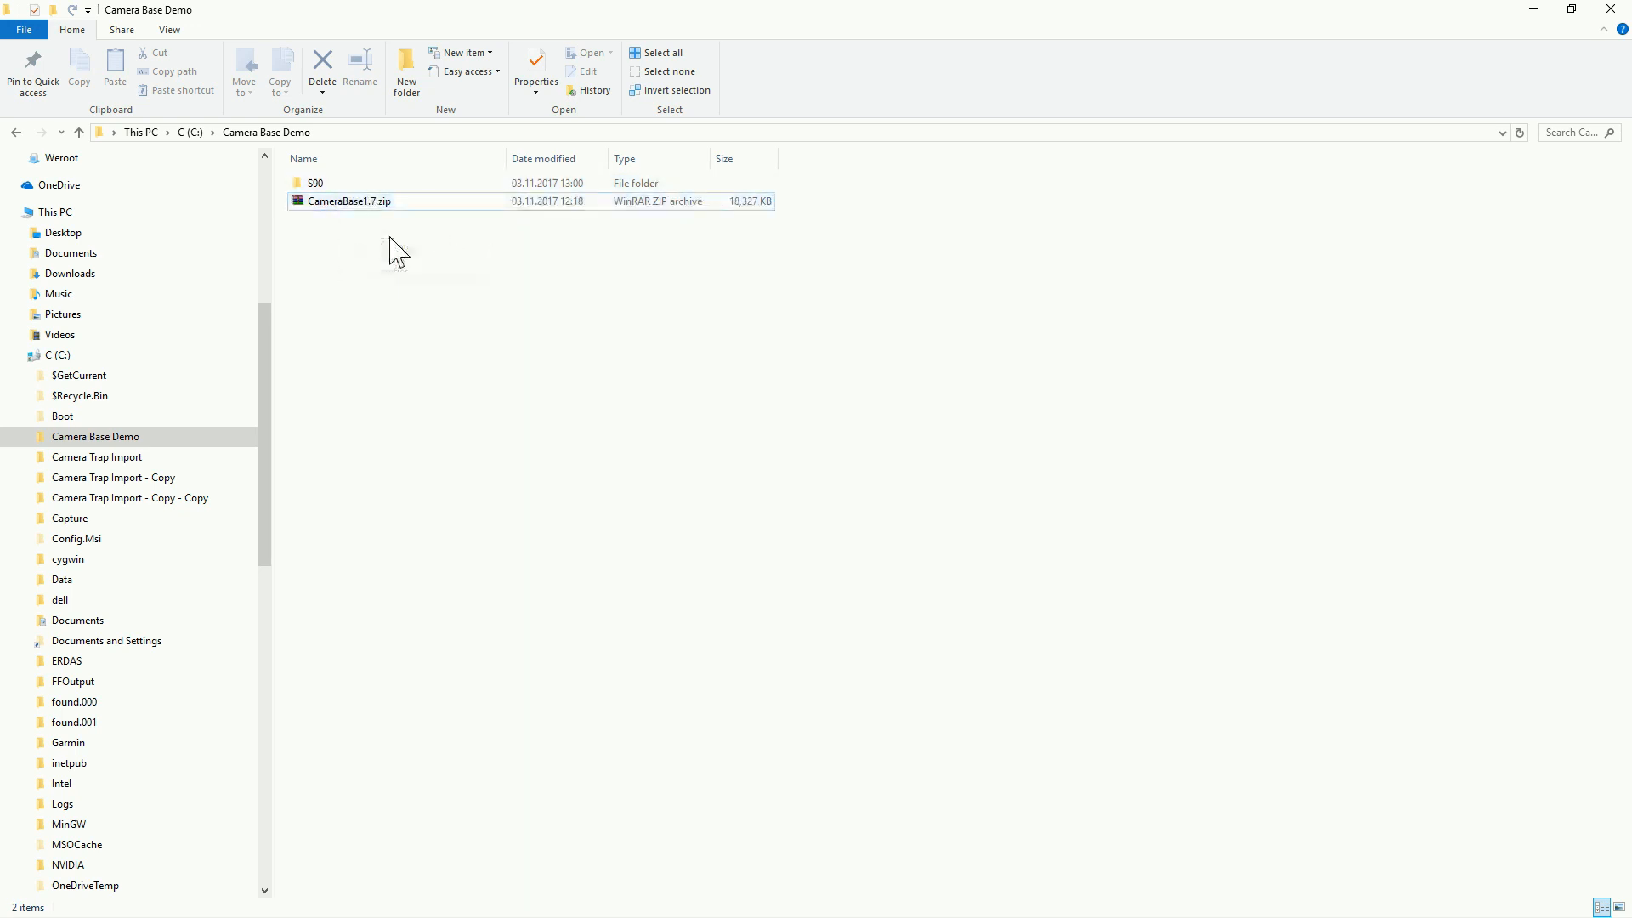
double_click(324, 183)
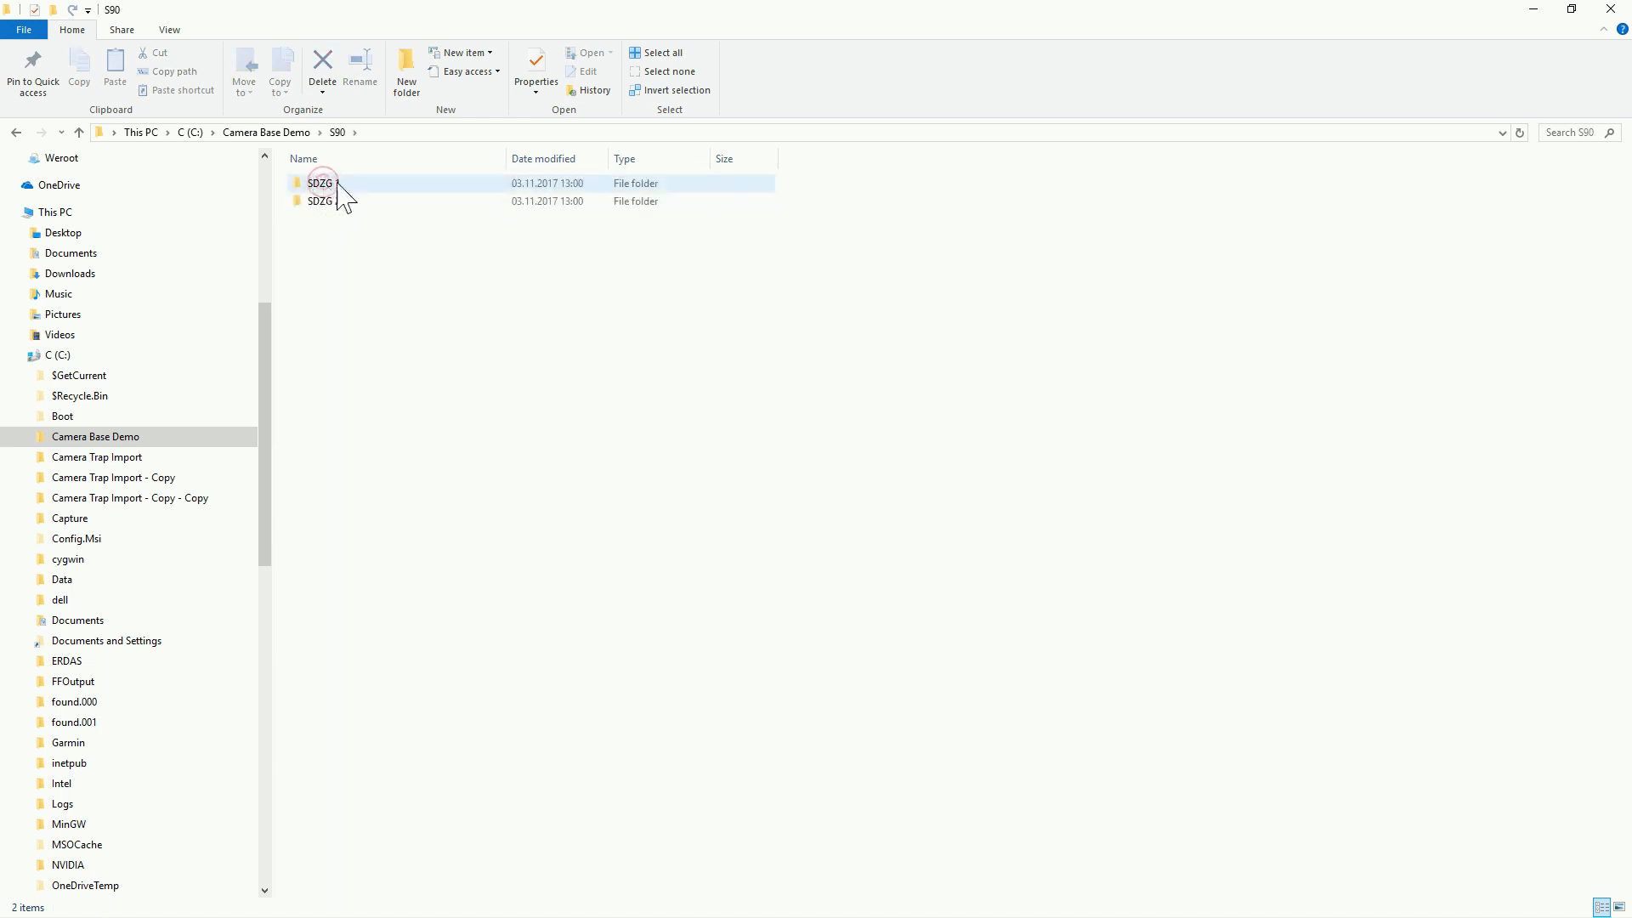
double_click(352, 187)
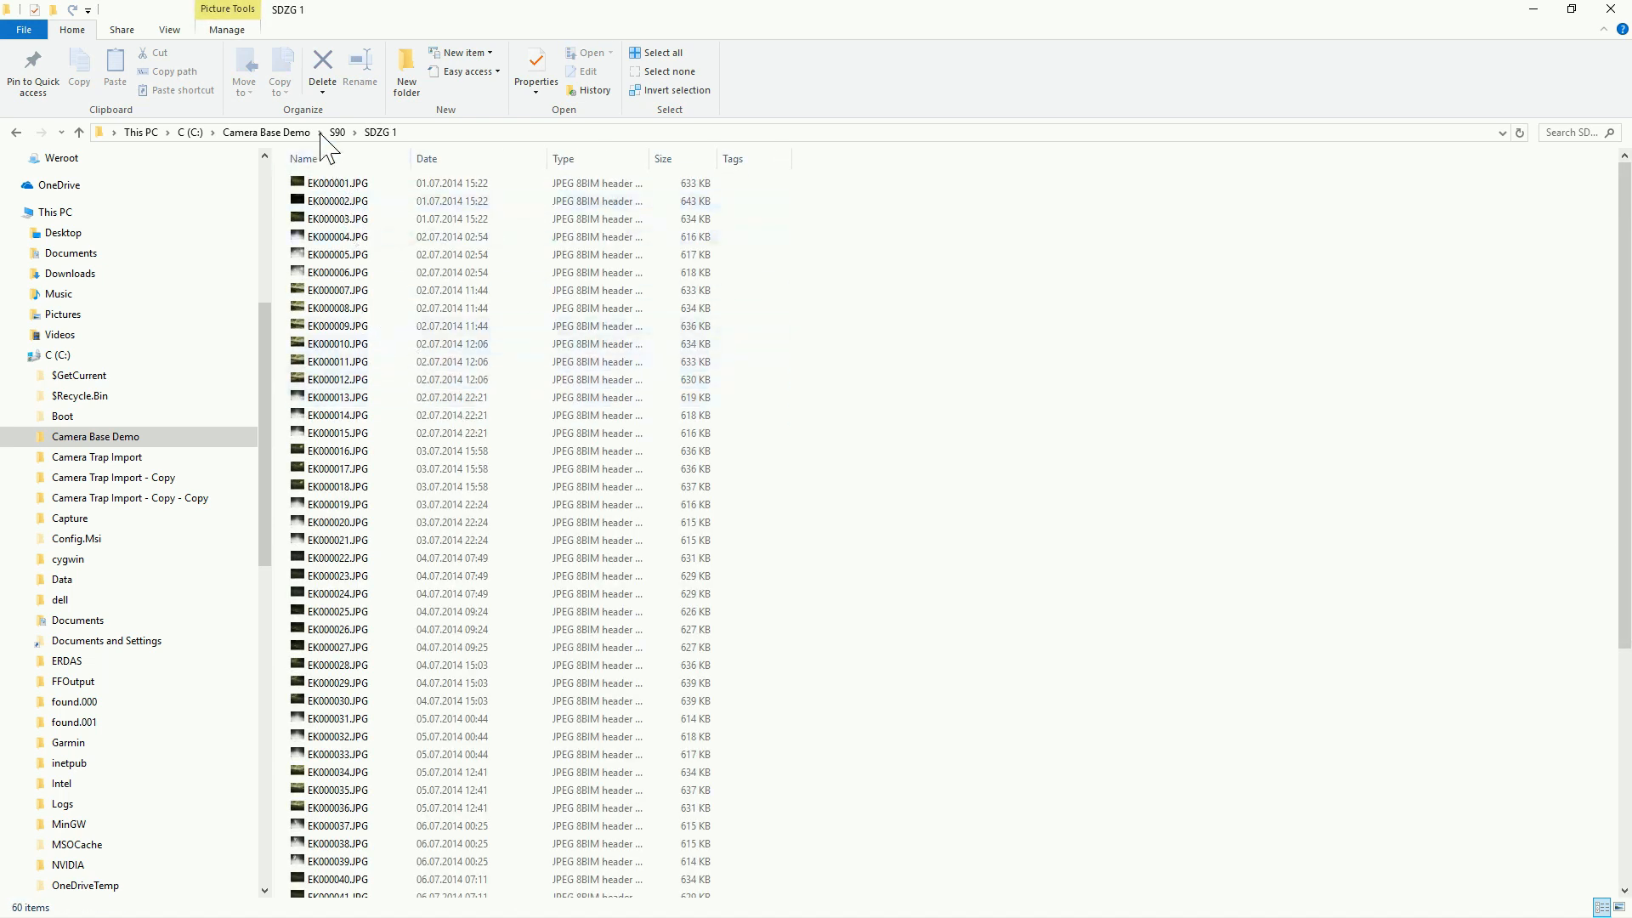
Step: Extract CameraBase1.7.zip with WinRAR directly into the Camera Base Demo folder
left_click(294, 134)
left_click(329, 204)
right_click(329, 205)
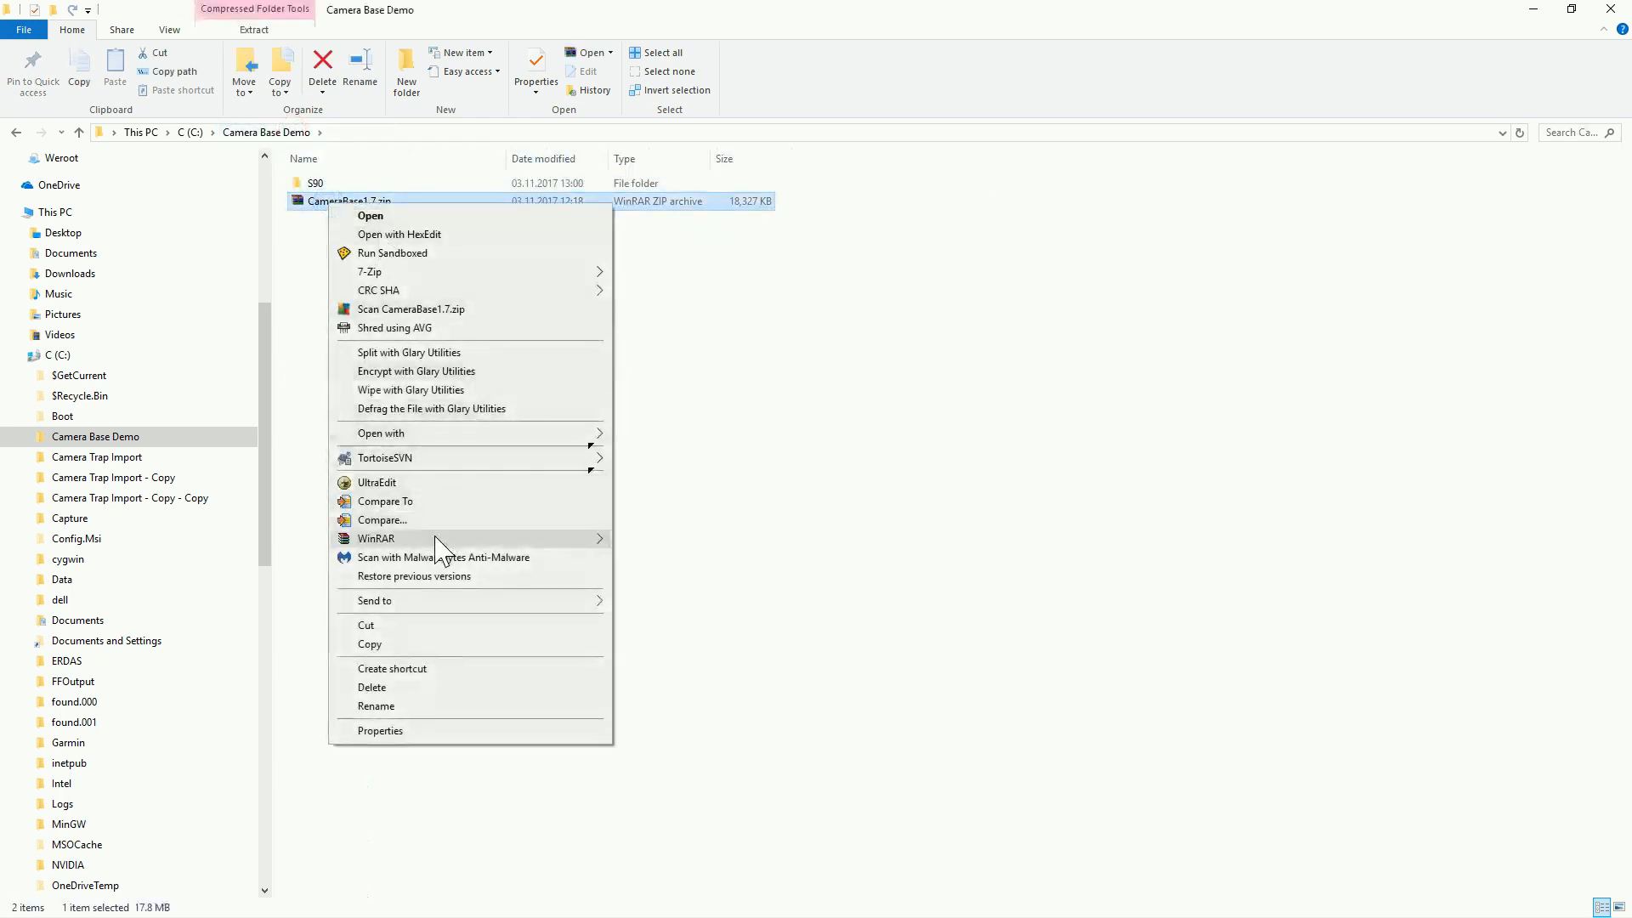
mouse_move(467, 538)
left_click(667, 560)
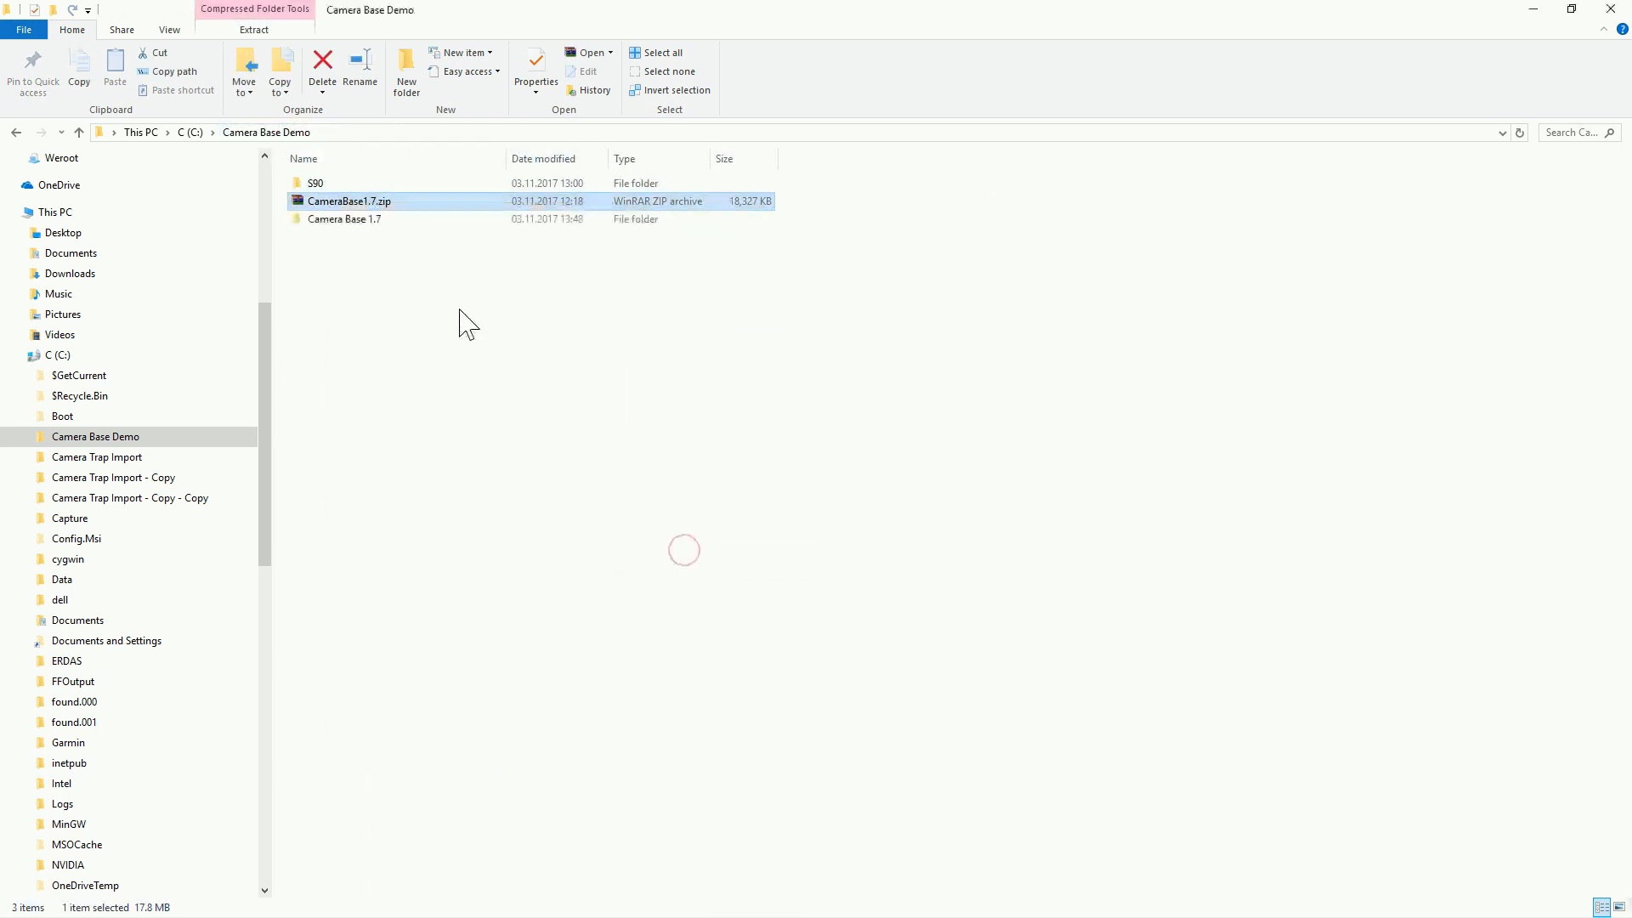
Step: Locate the InstallComdlg32bit.bat and InstallComdlg64bit.bat files in the Fixes folder of Camera Base 1.7
double_click(348, 185)
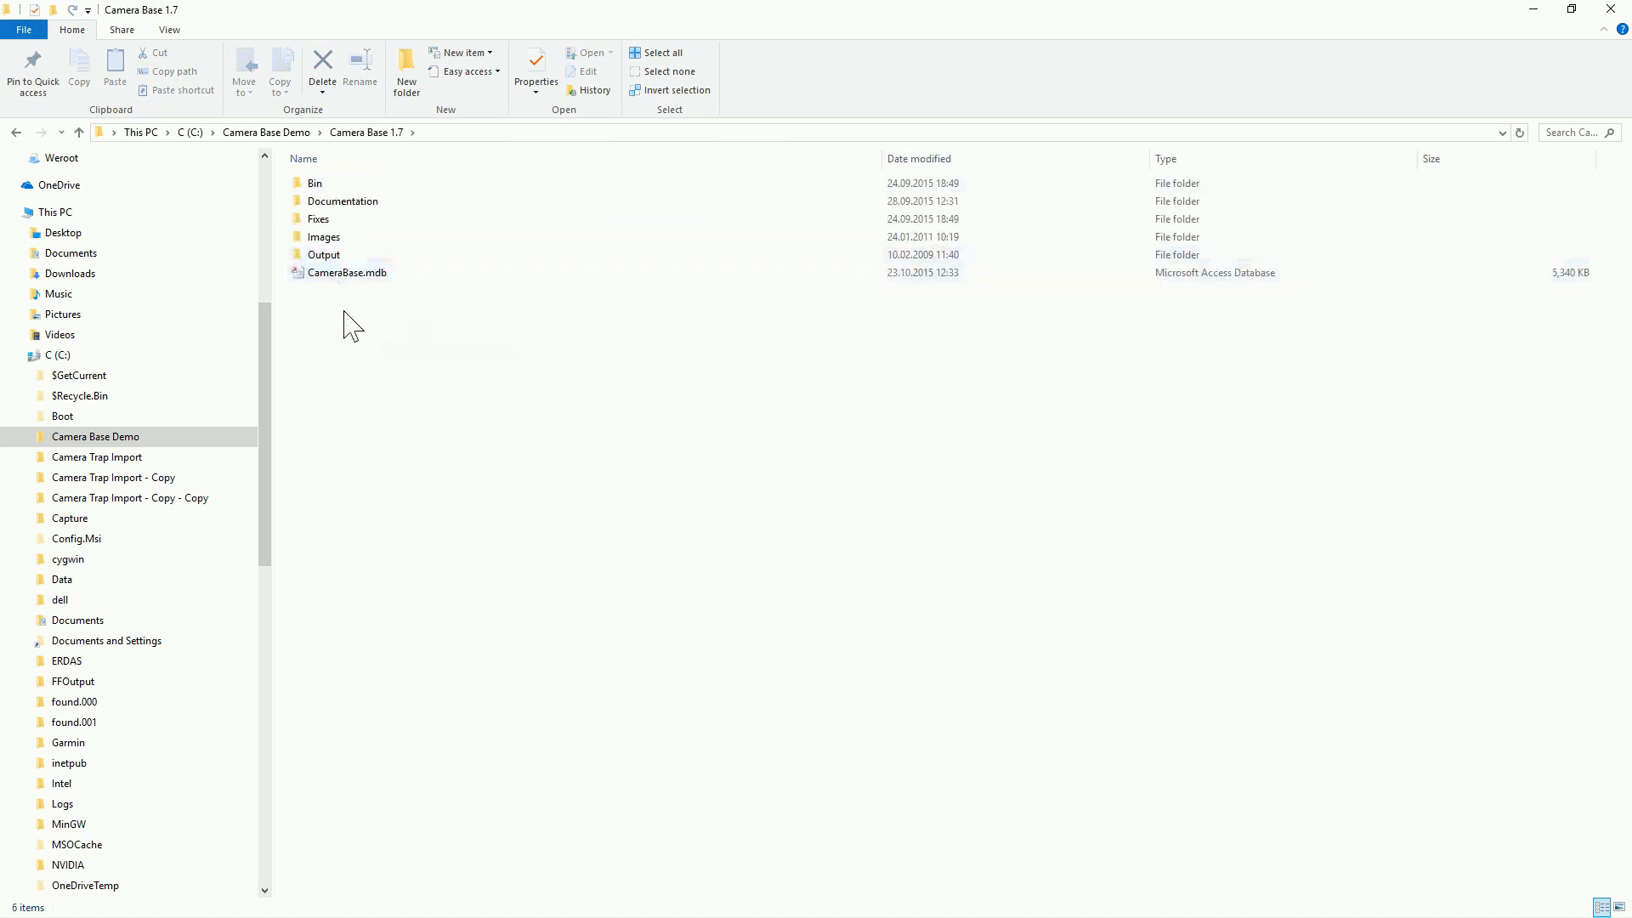
double_click(333, 220)
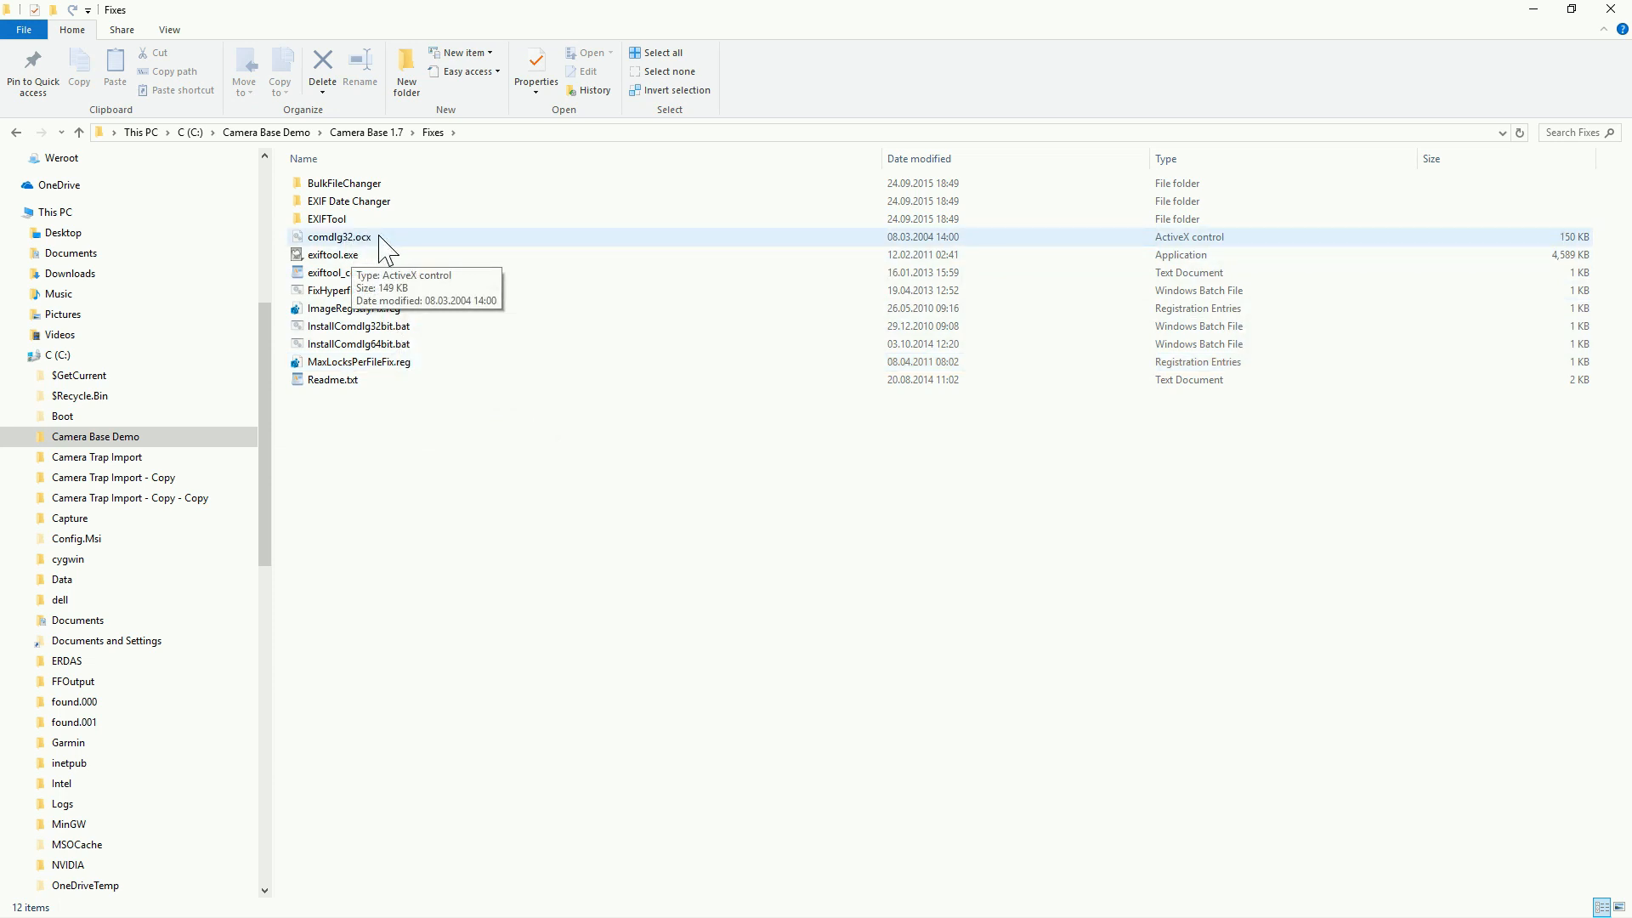
left_click(375, 329)
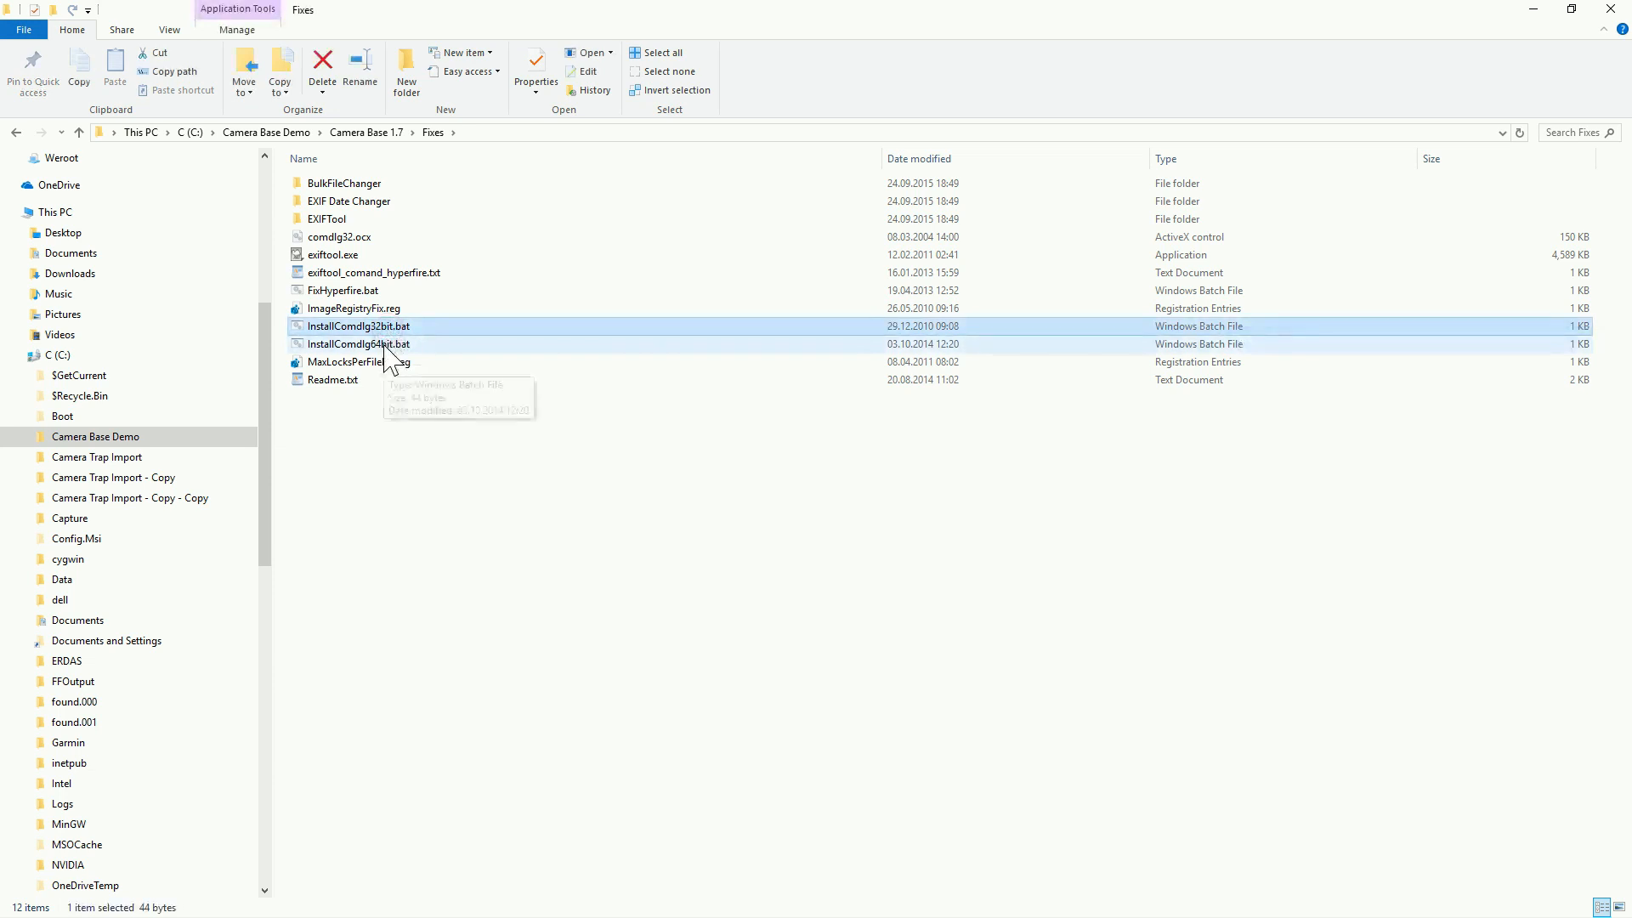
left_click(387, 346)
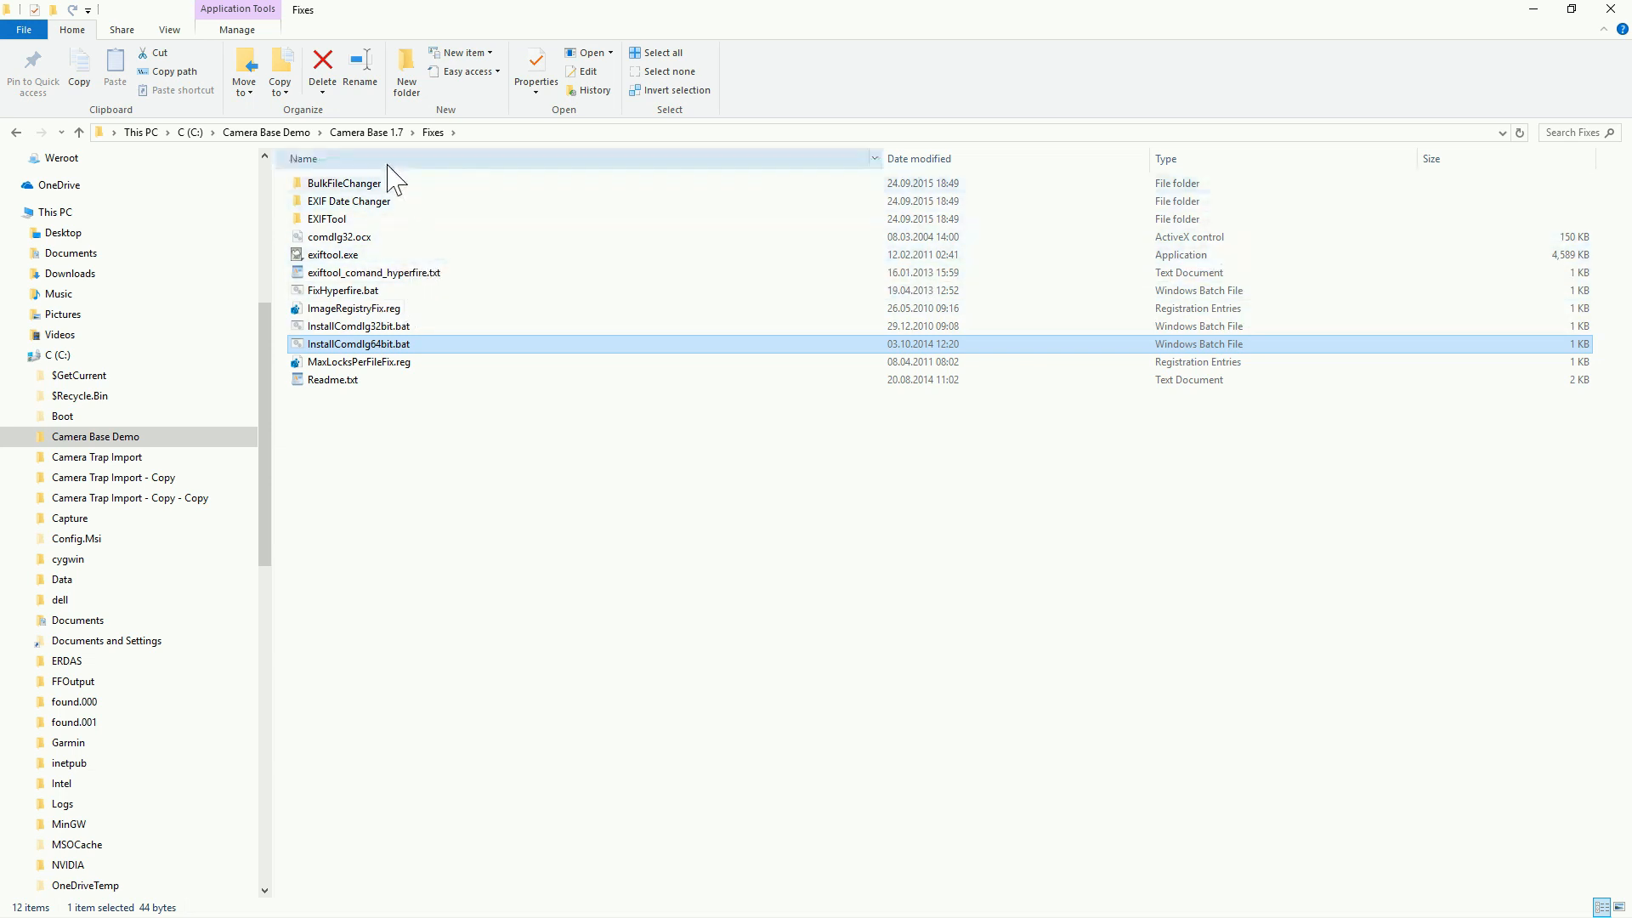
Step: Open CameraBase.mdb from the Camera Base 1.7 folder in Access and enable its disabled active content
left_click(367, 132)
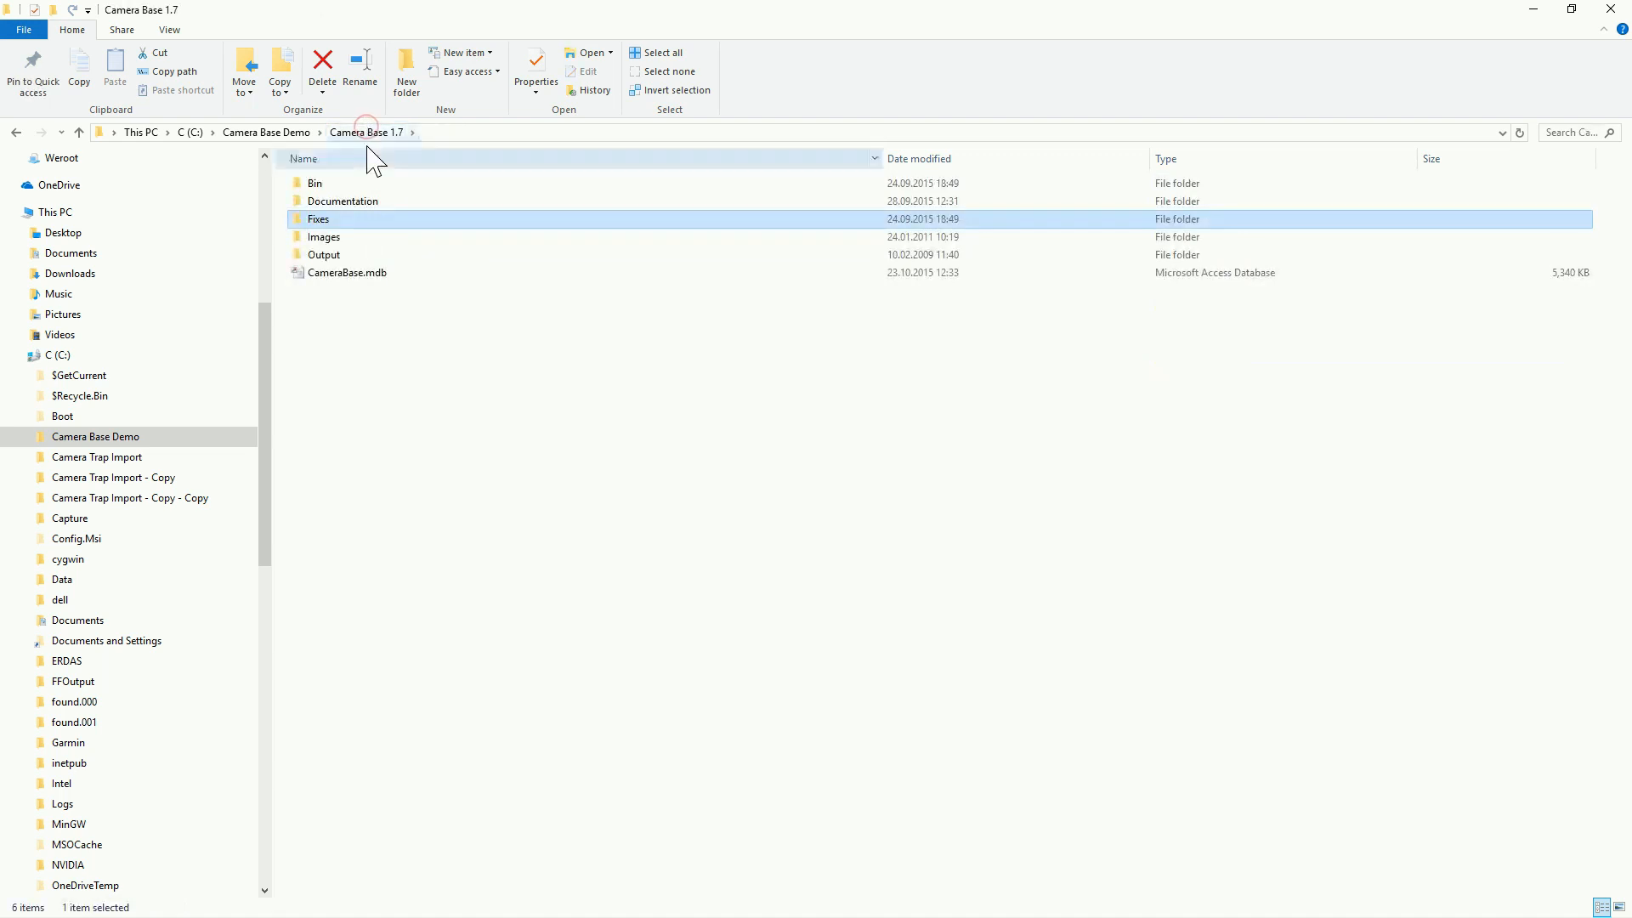
double_click(347, 274)
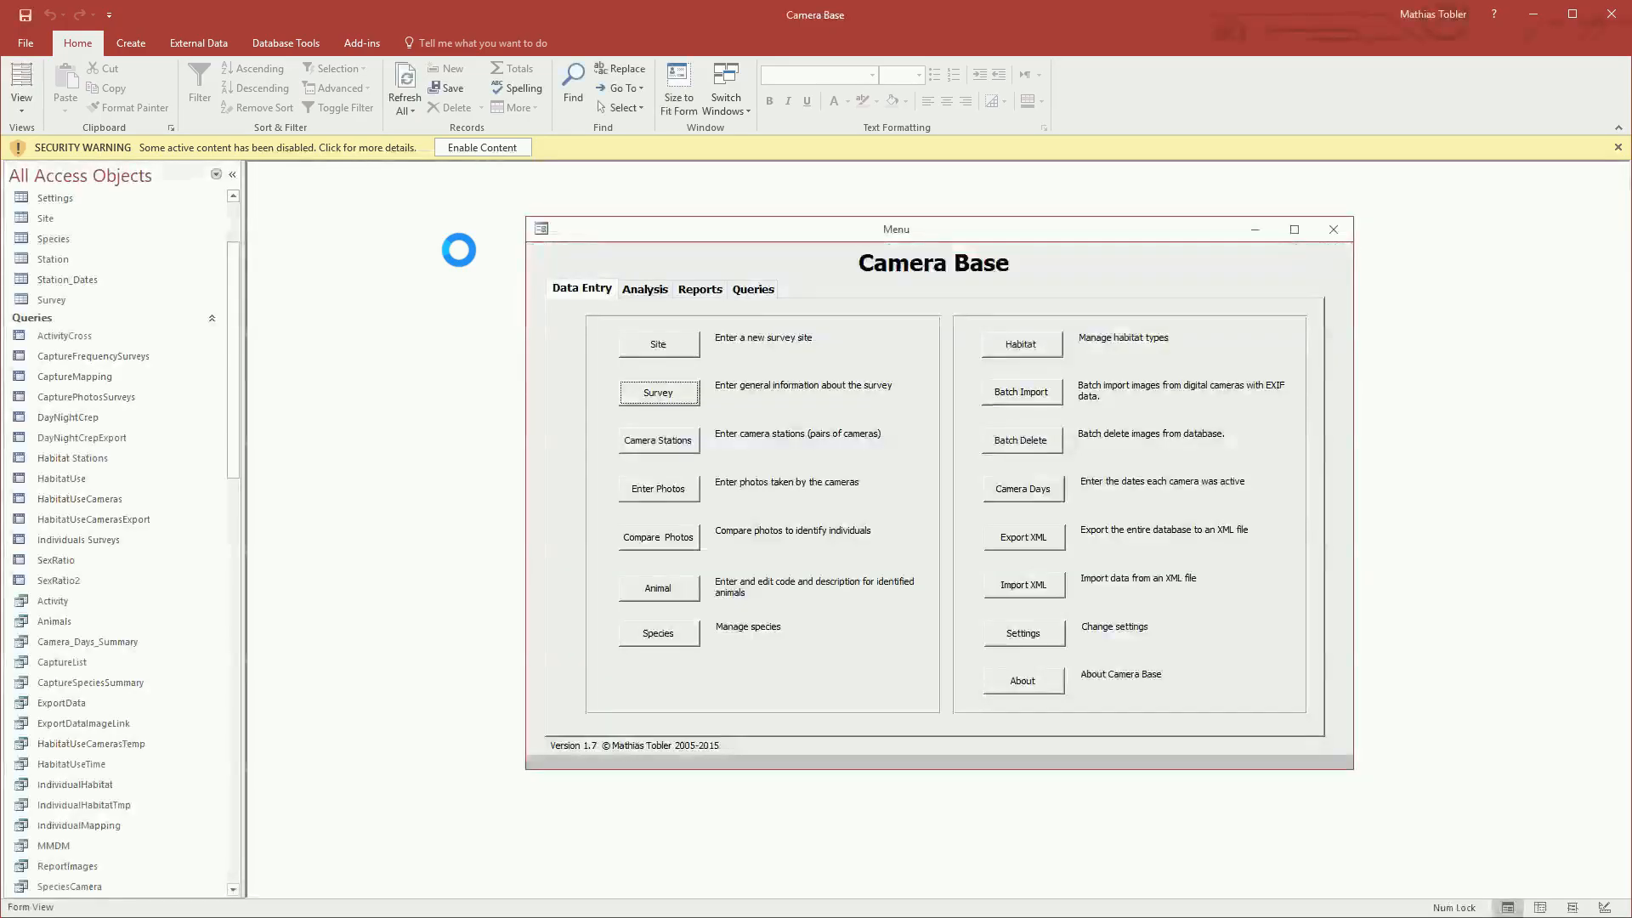
left_click(482, 150)
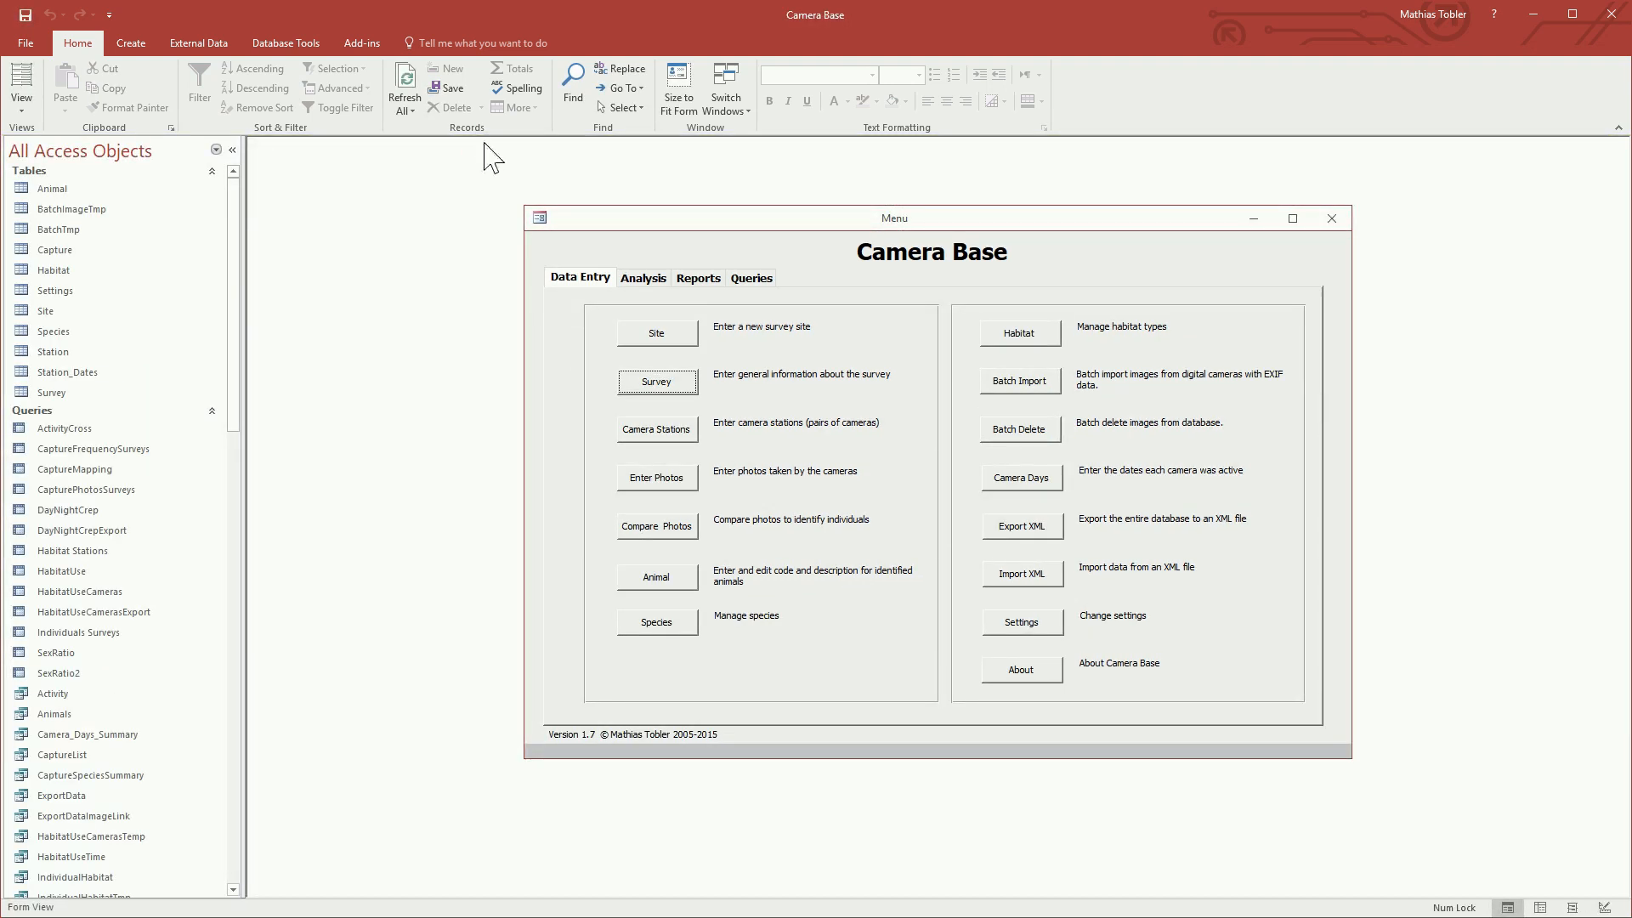
left_click_drag(914, 221, 862, 219)
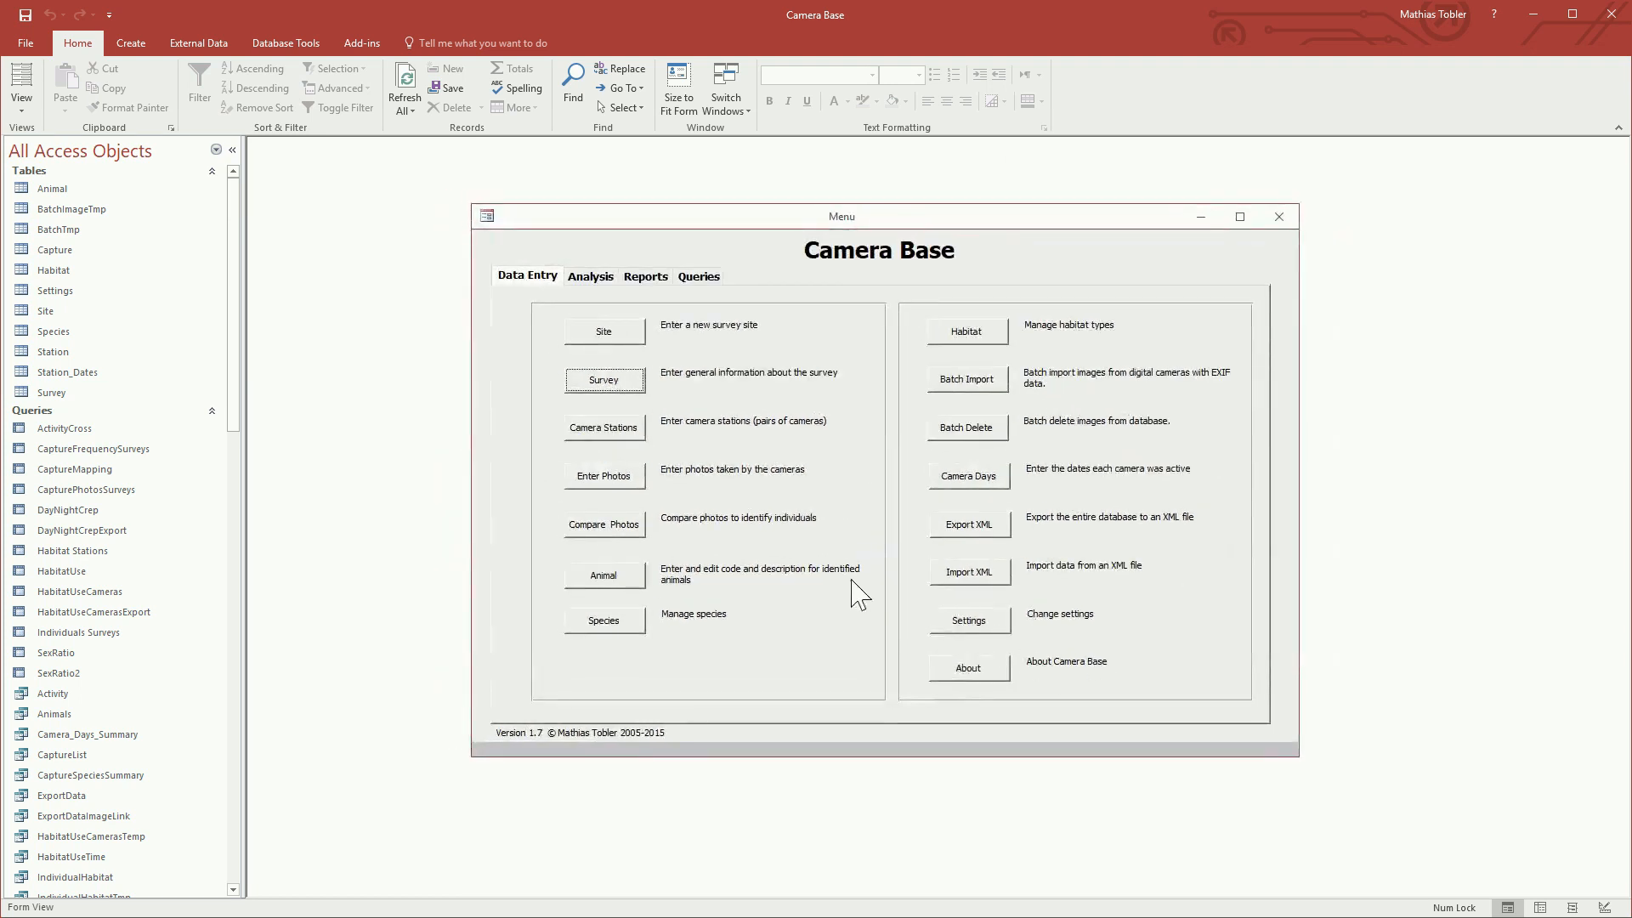
Step: In the Camera Base settings, set the image directory to C:\Camera Base Demo\Camera Base 1.7\Images
left_click(961, 629)
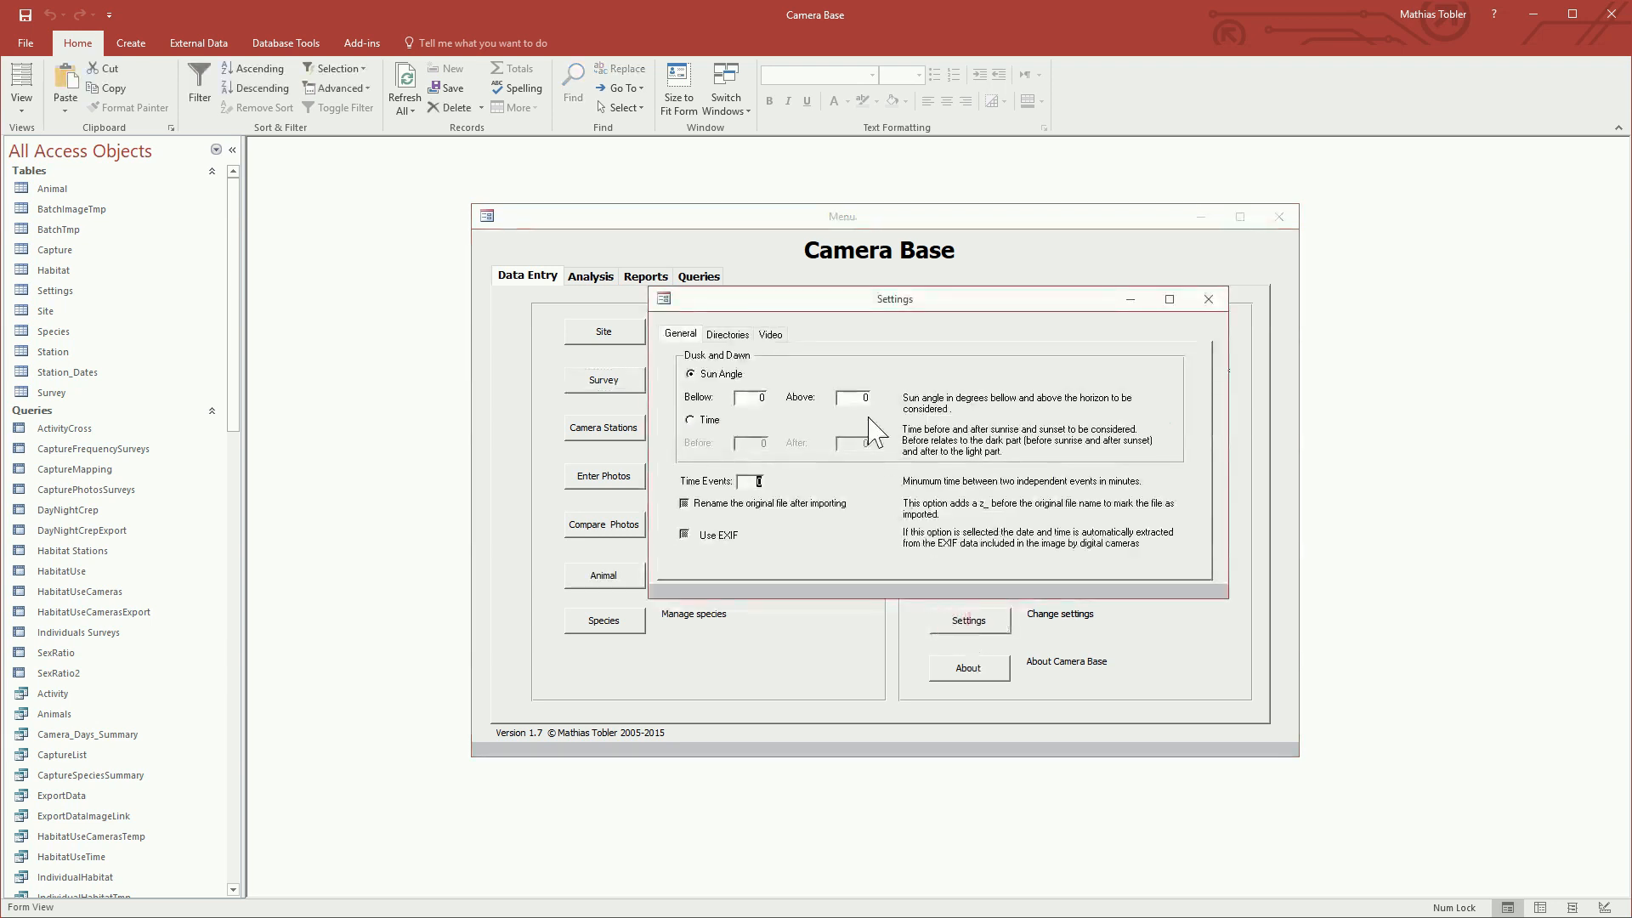
left_click(729, 335)
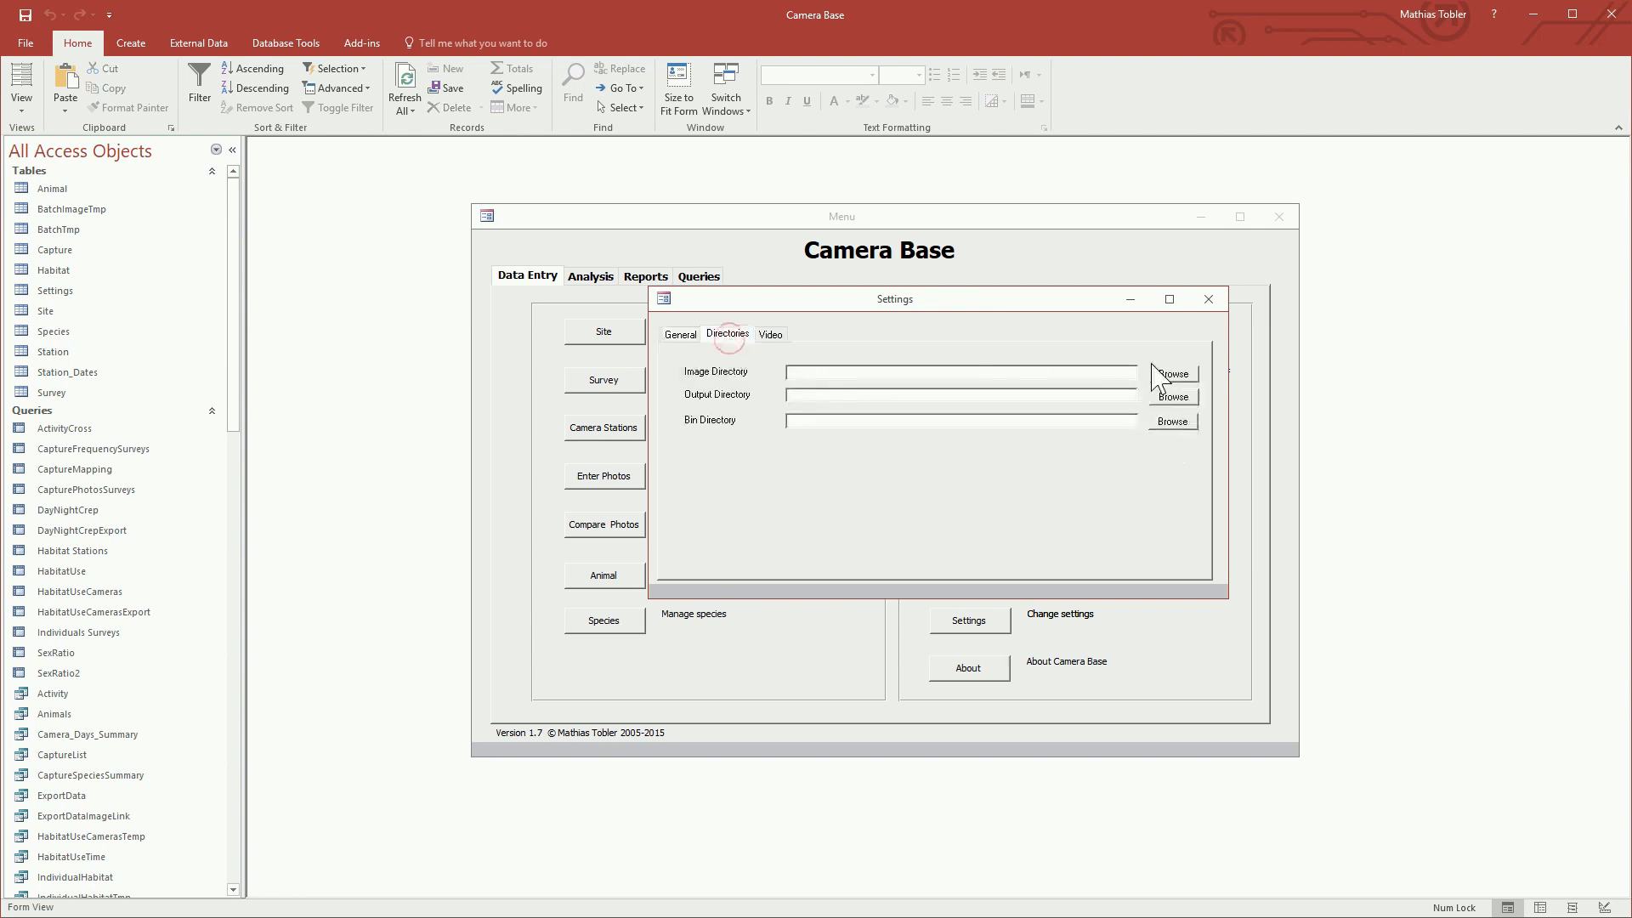
left_click(1191, 376)
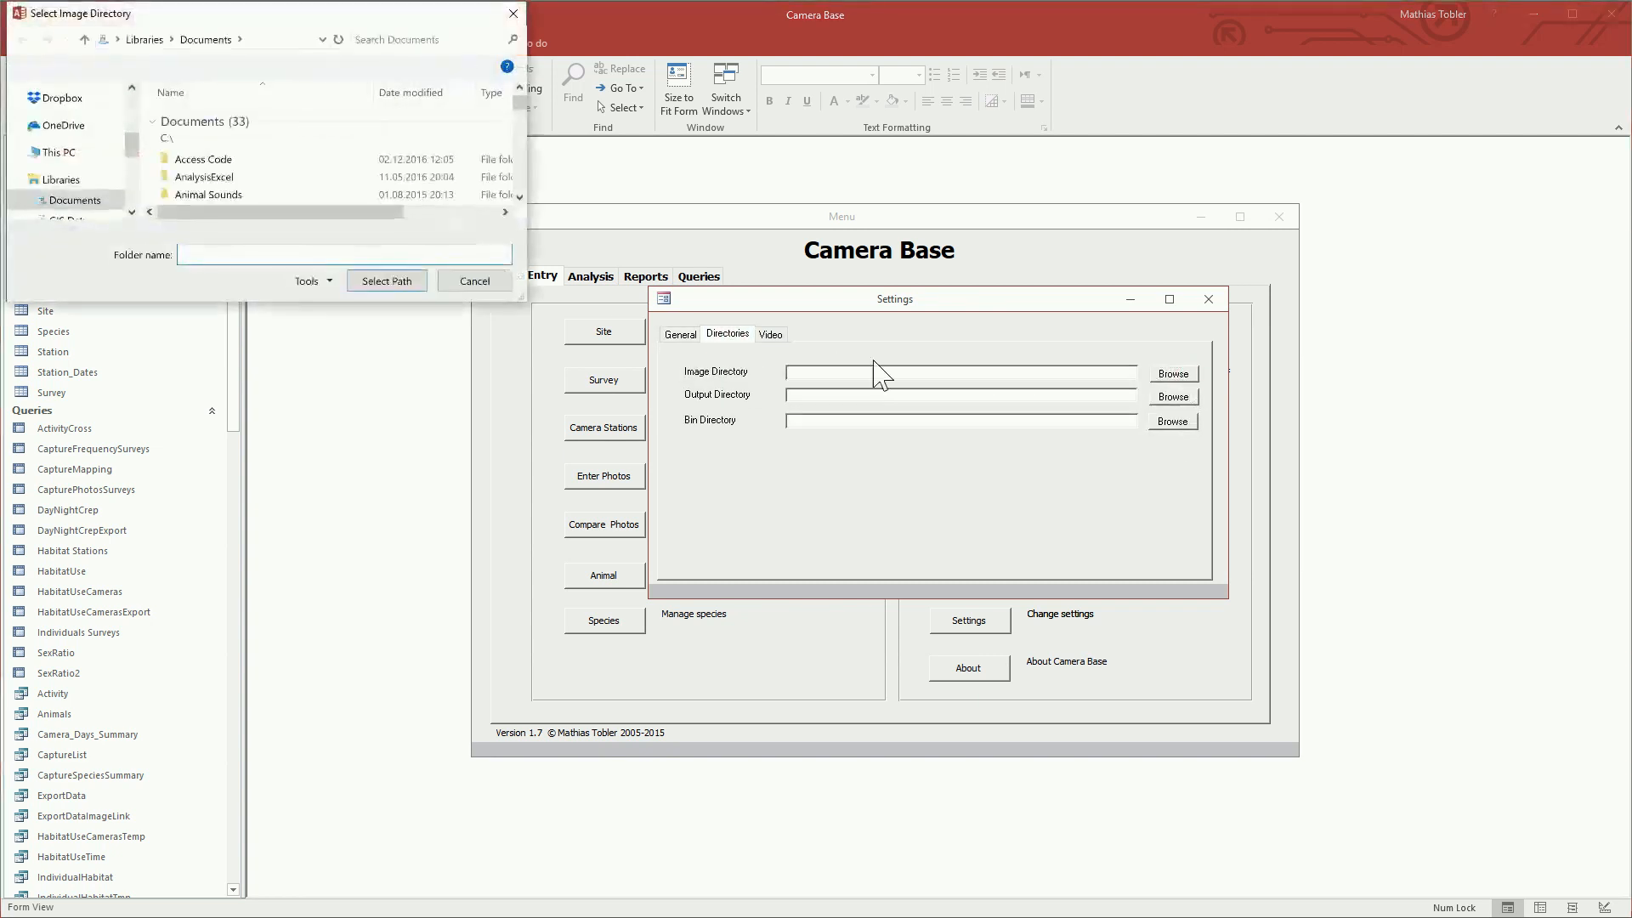
left_click_drag(532, 299, 1008, 561)
scroll(72, 366, "up", 5)
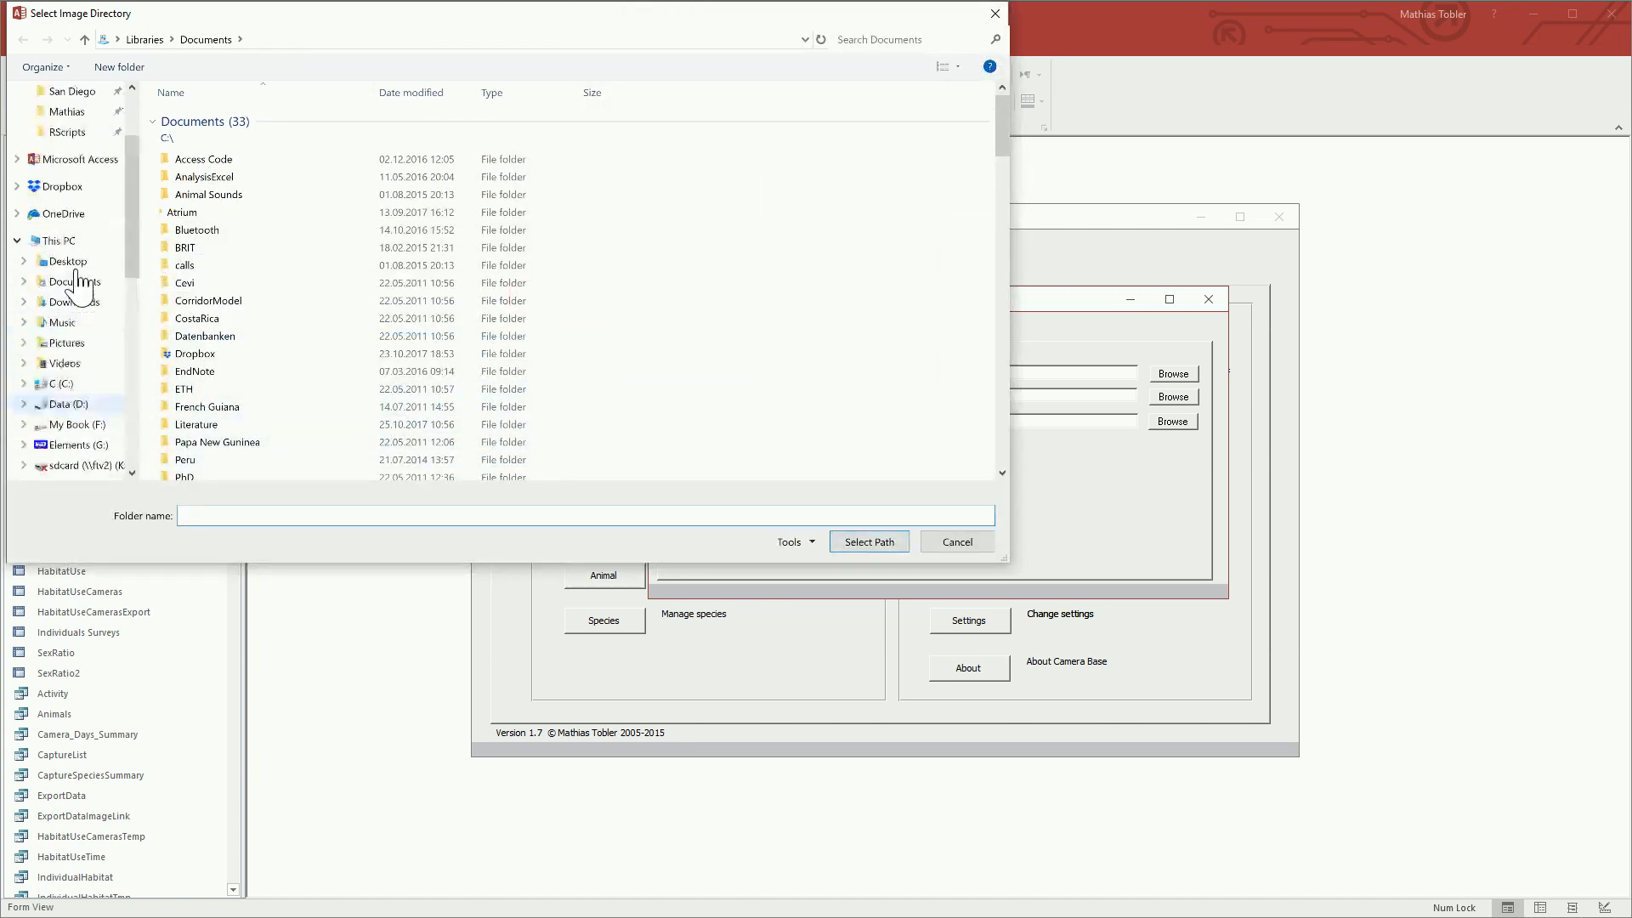
left_click(58, 383)
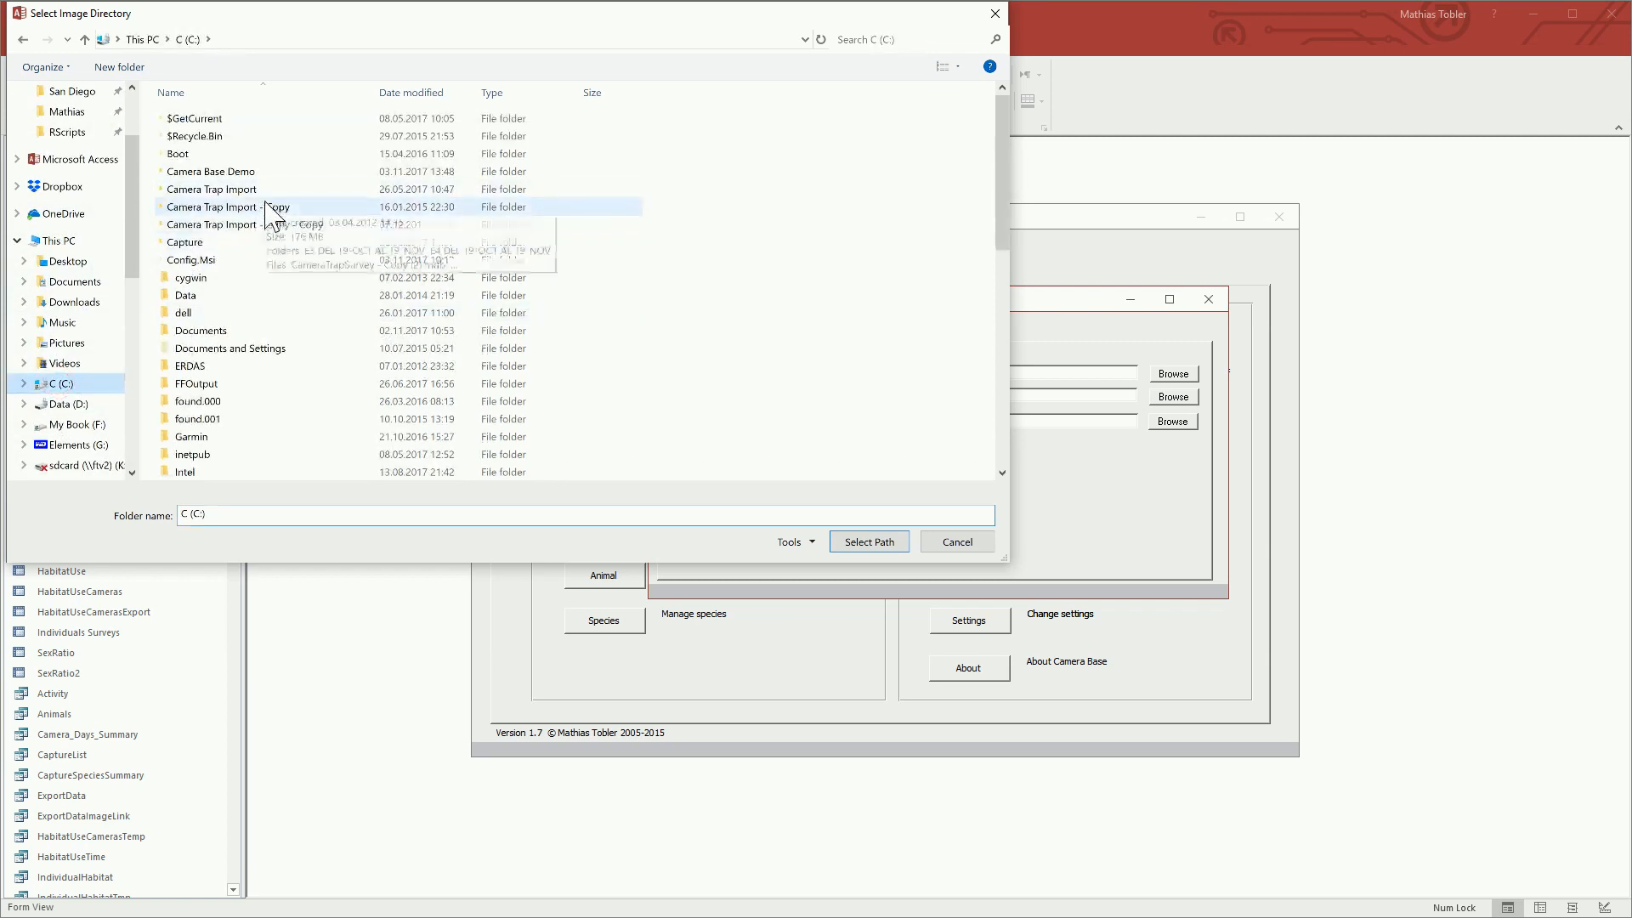
double_click(263, 173)
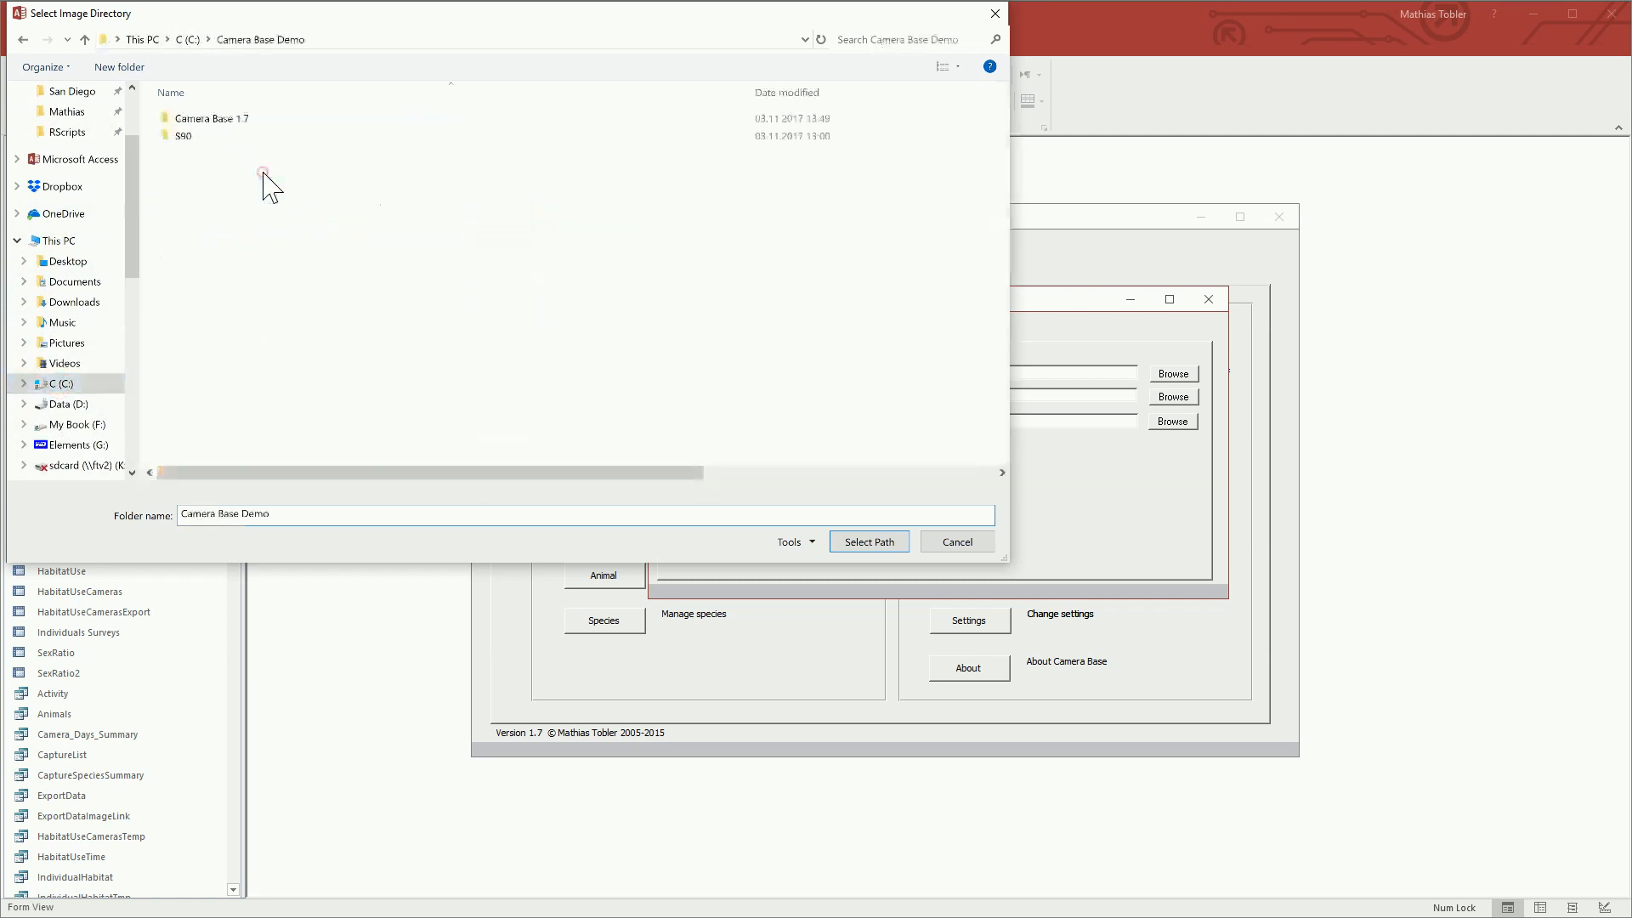
double_click(230, 119)
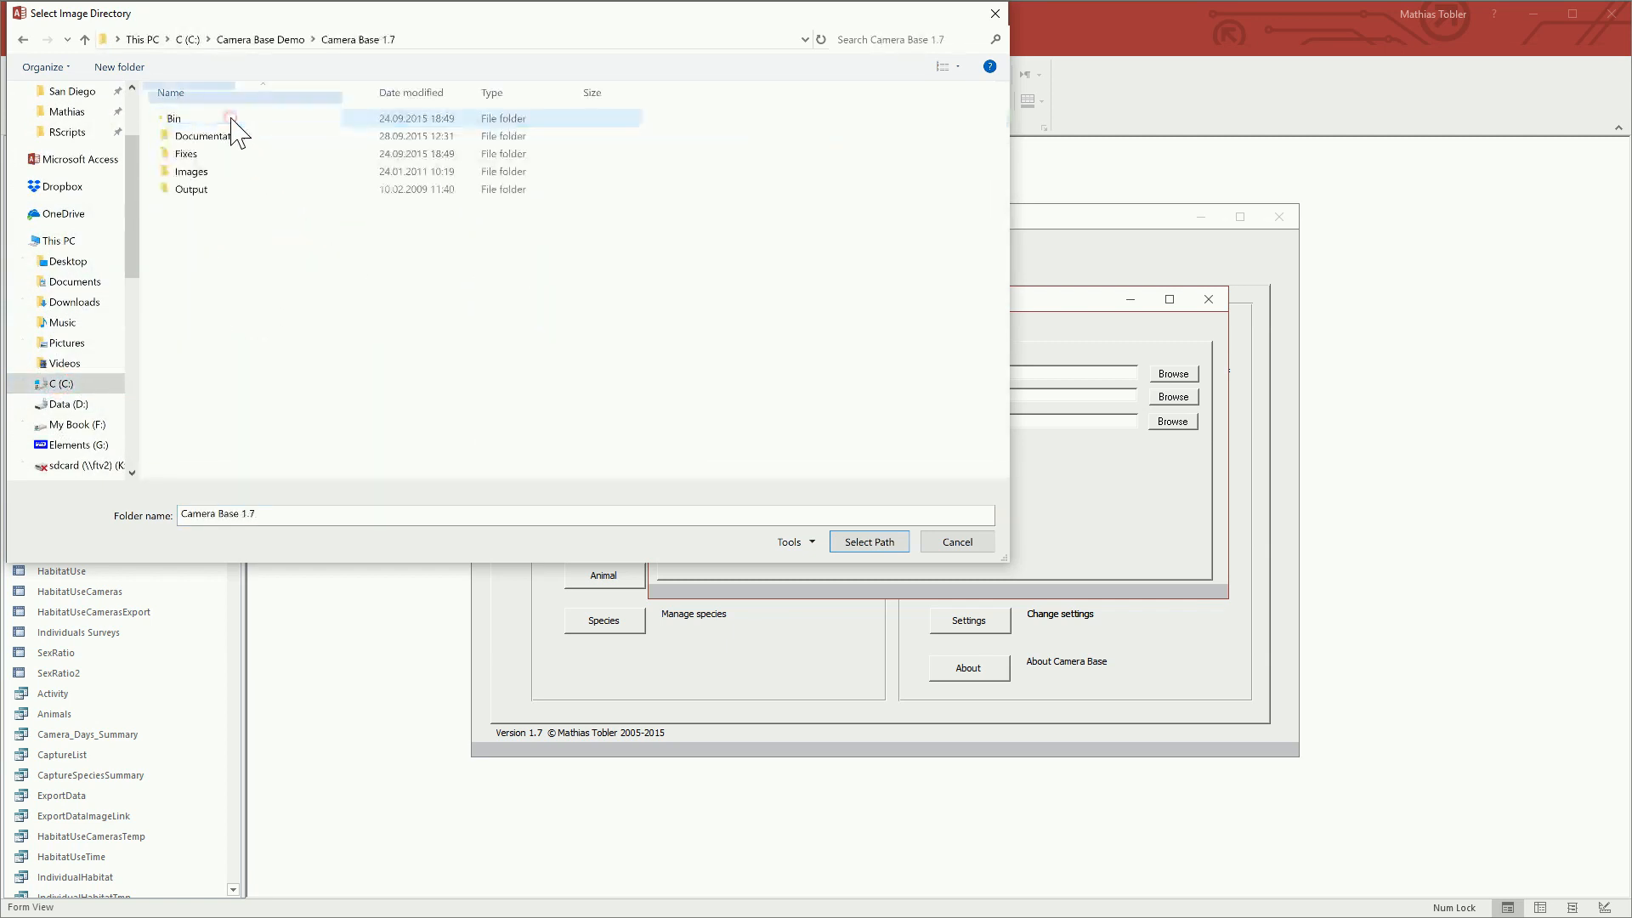
left_click(204, 171)
left_click(847, 539)
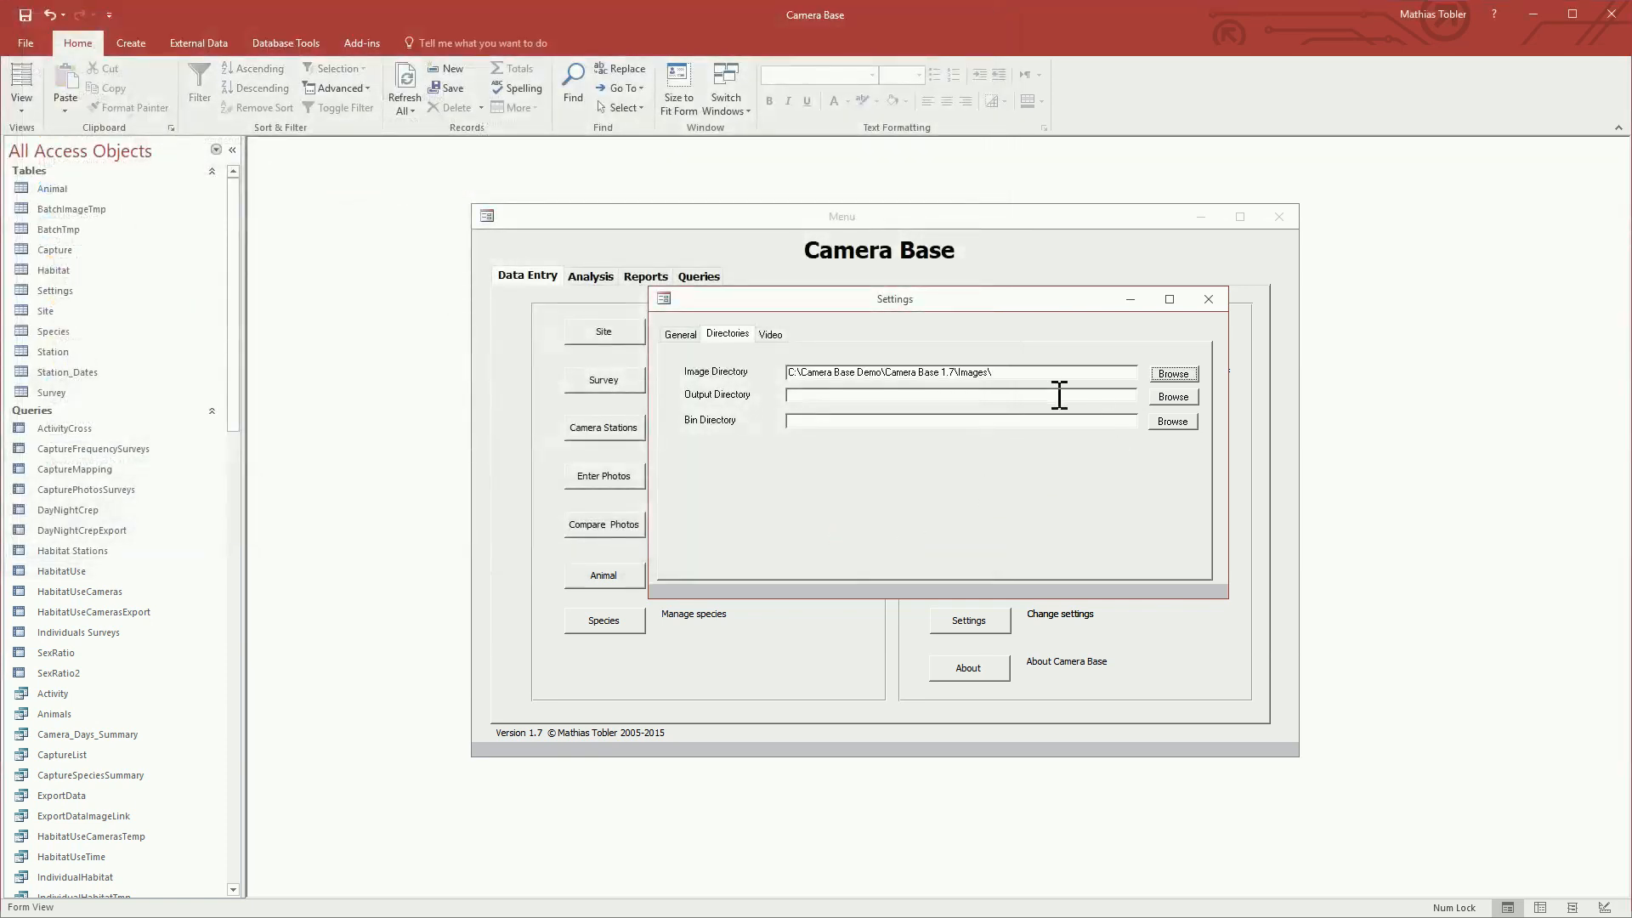
Step: Set the output directory to the Output folder inside Camera Base 1.7
left_click(1173, 397)
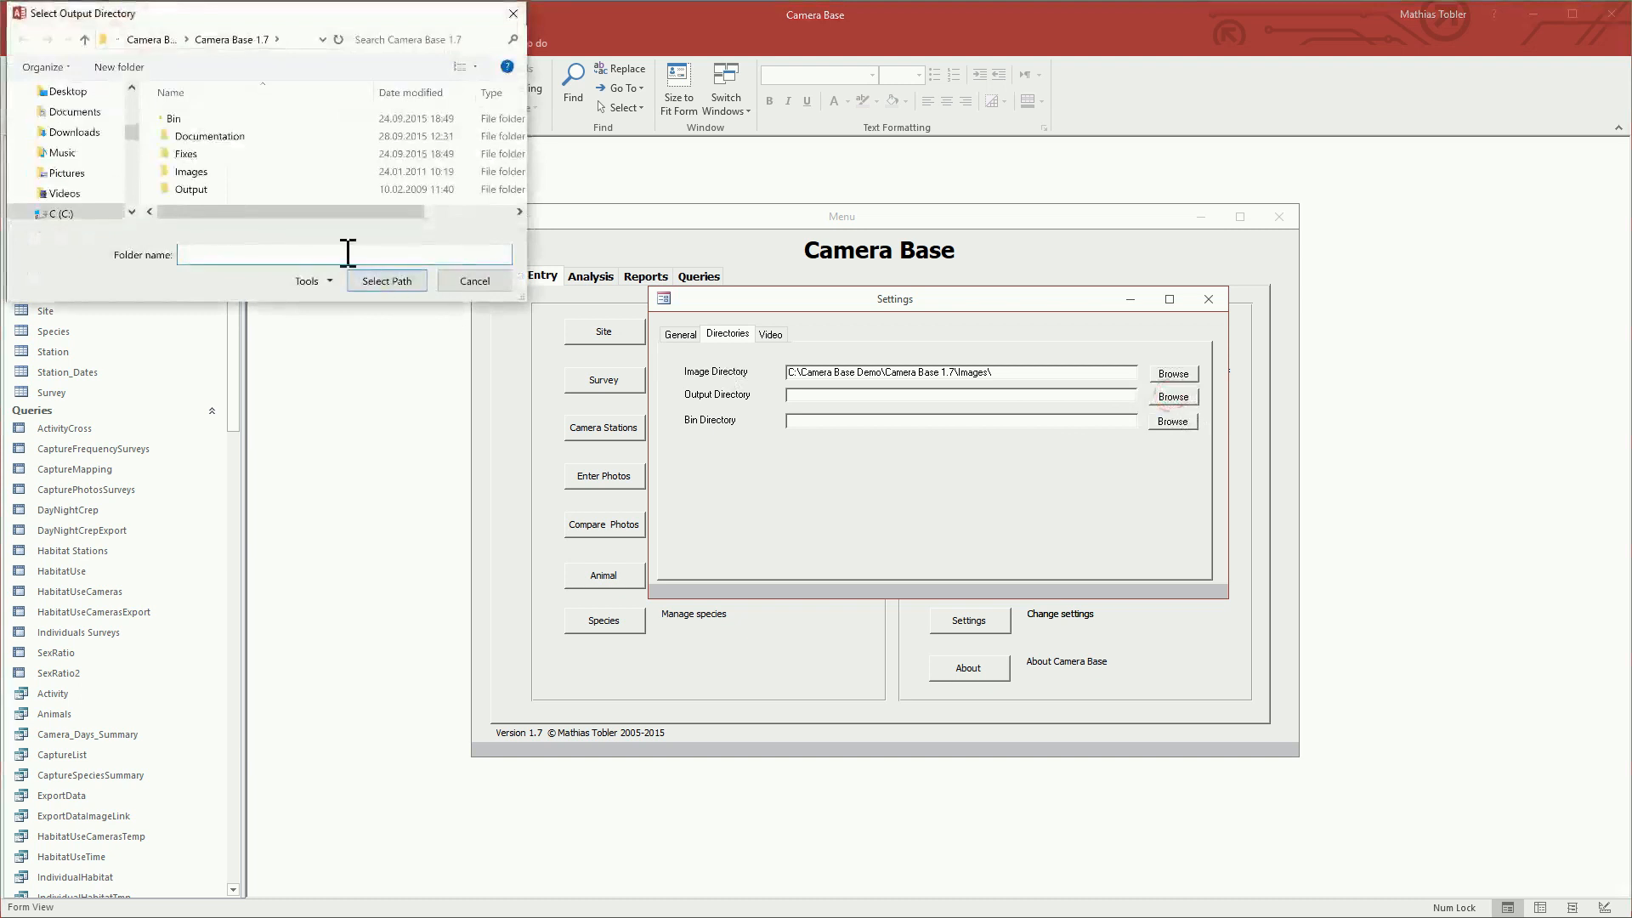
left_click(189, 188)
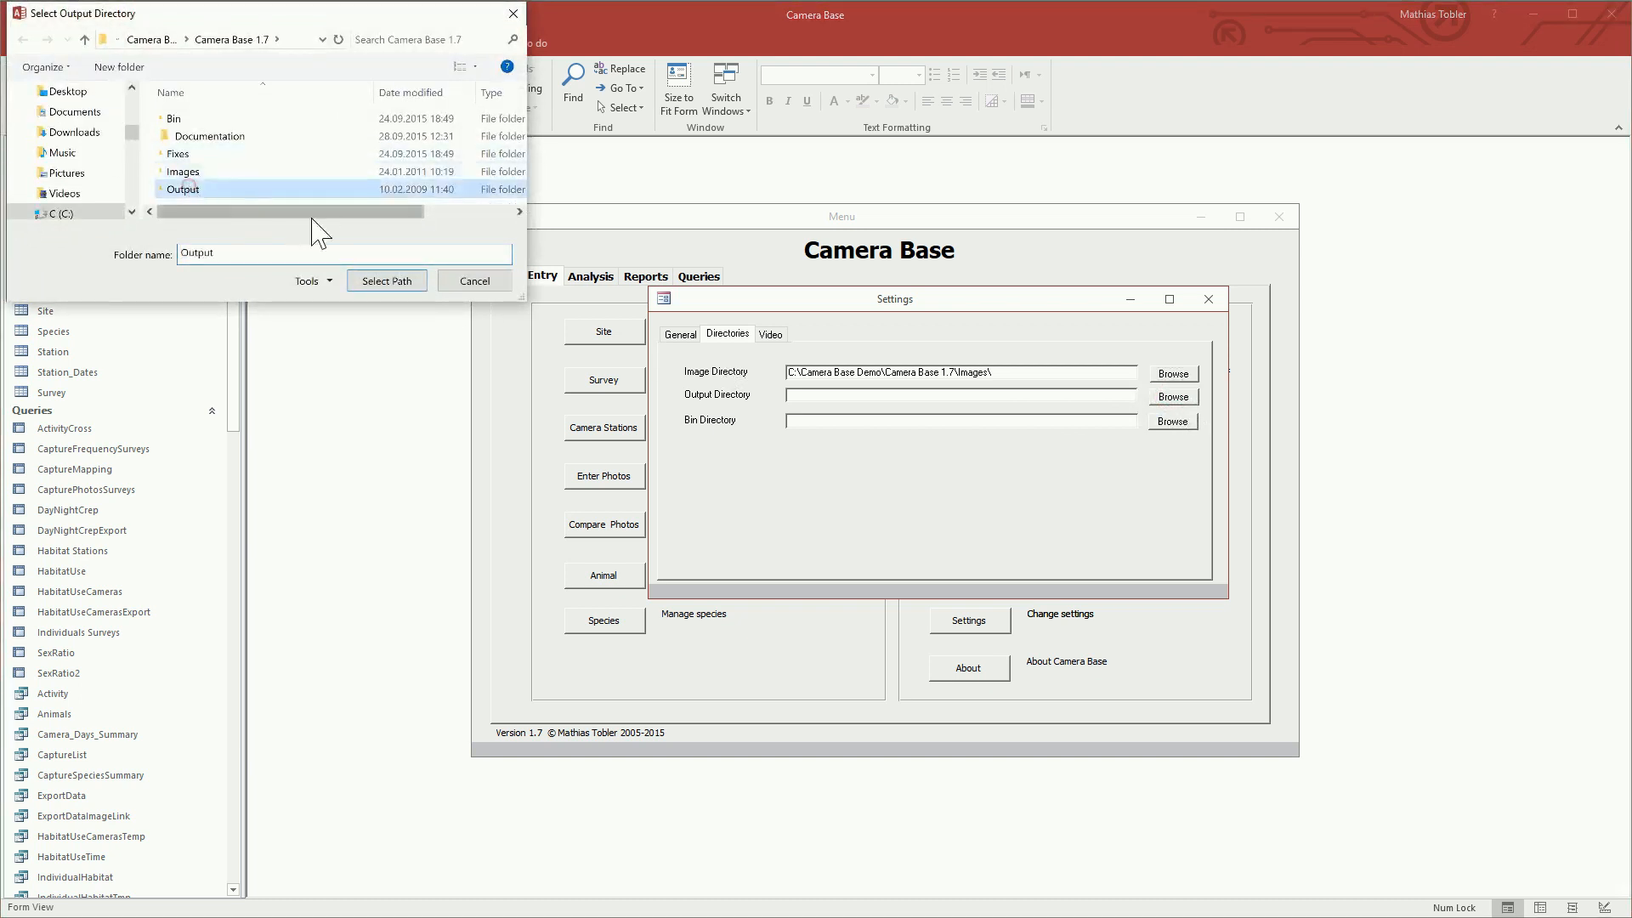
left_click(397, 283)
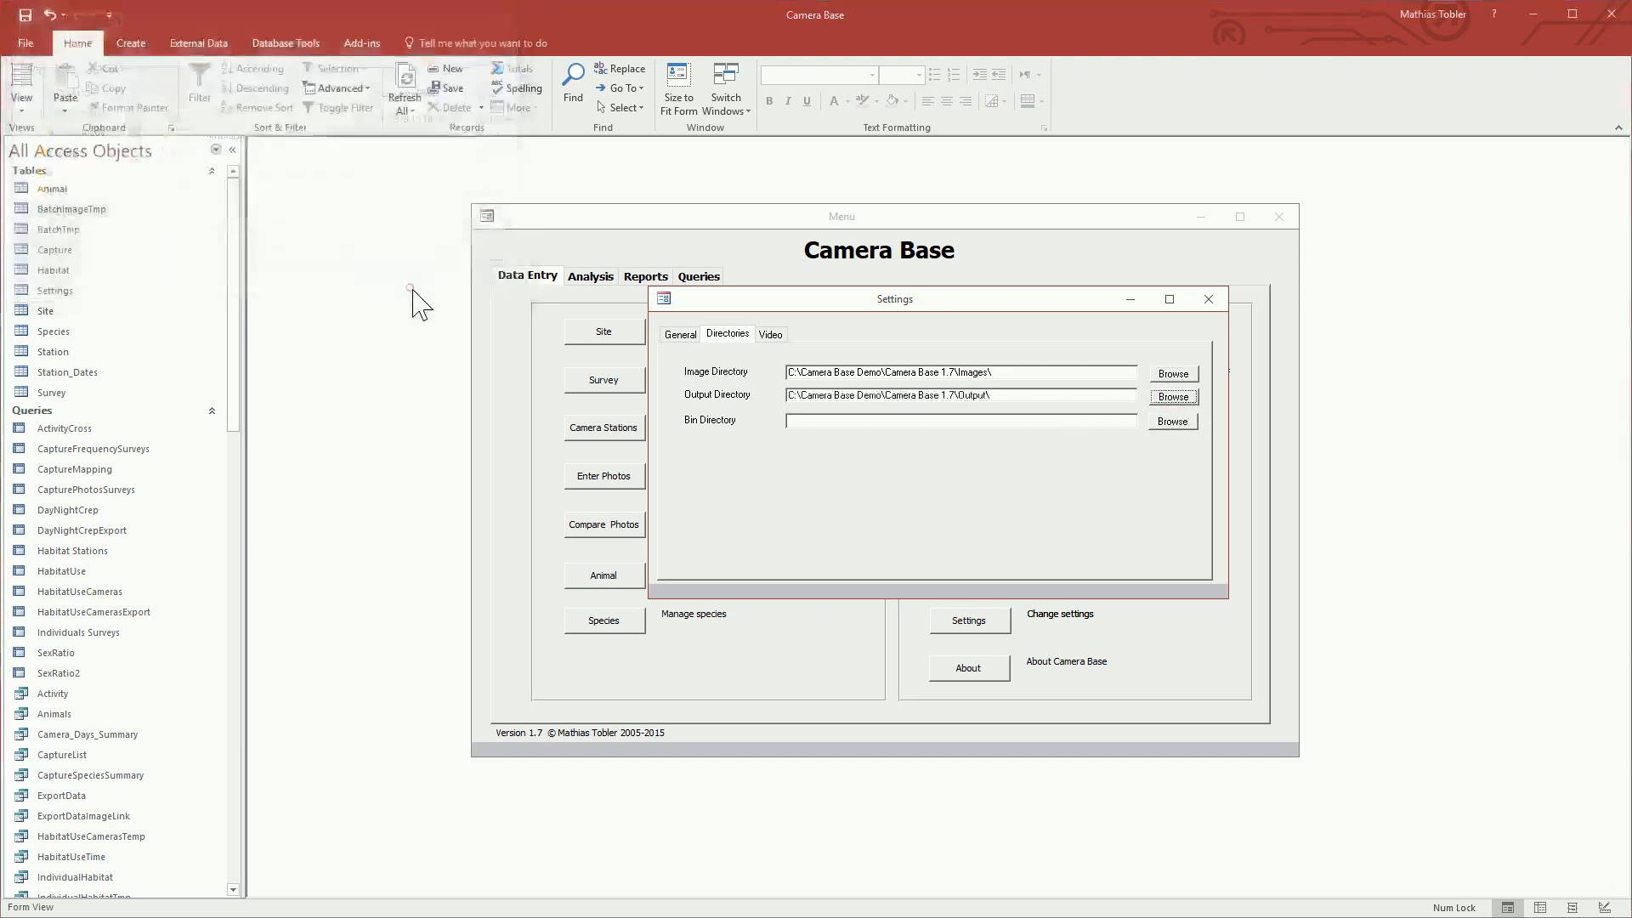
Step: Set the bin directory to the Bin folder inside Camera Base 1.7
left_click(1181, 422)
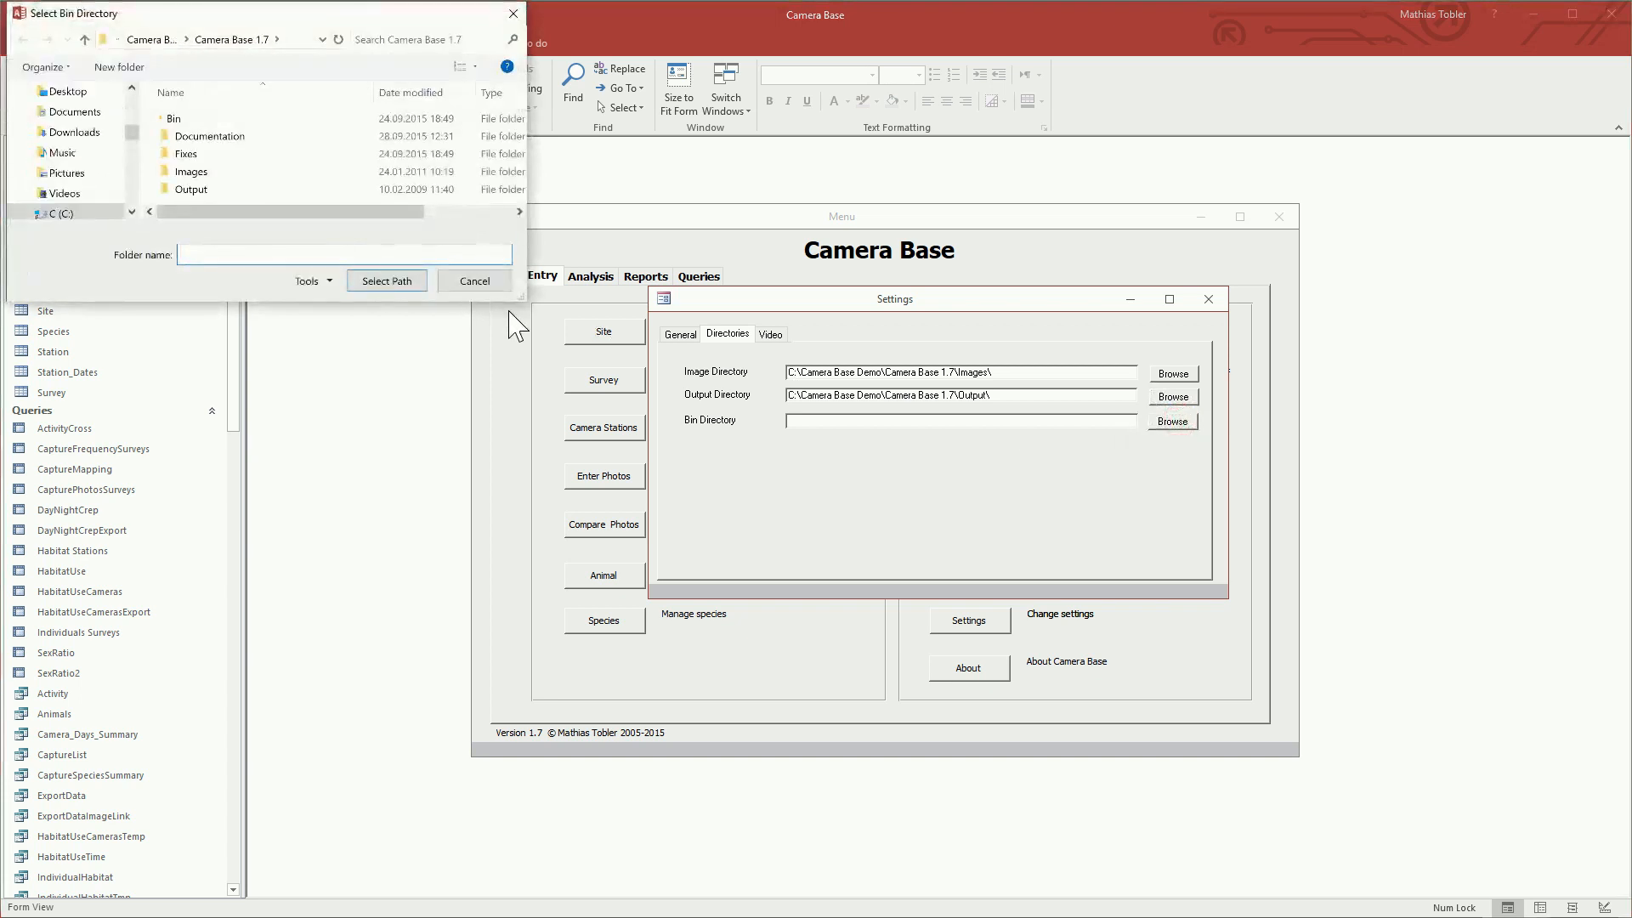
left_click_drag(510, 302, 512, 380)
left_click(181, 120)
left_click(384, 358)
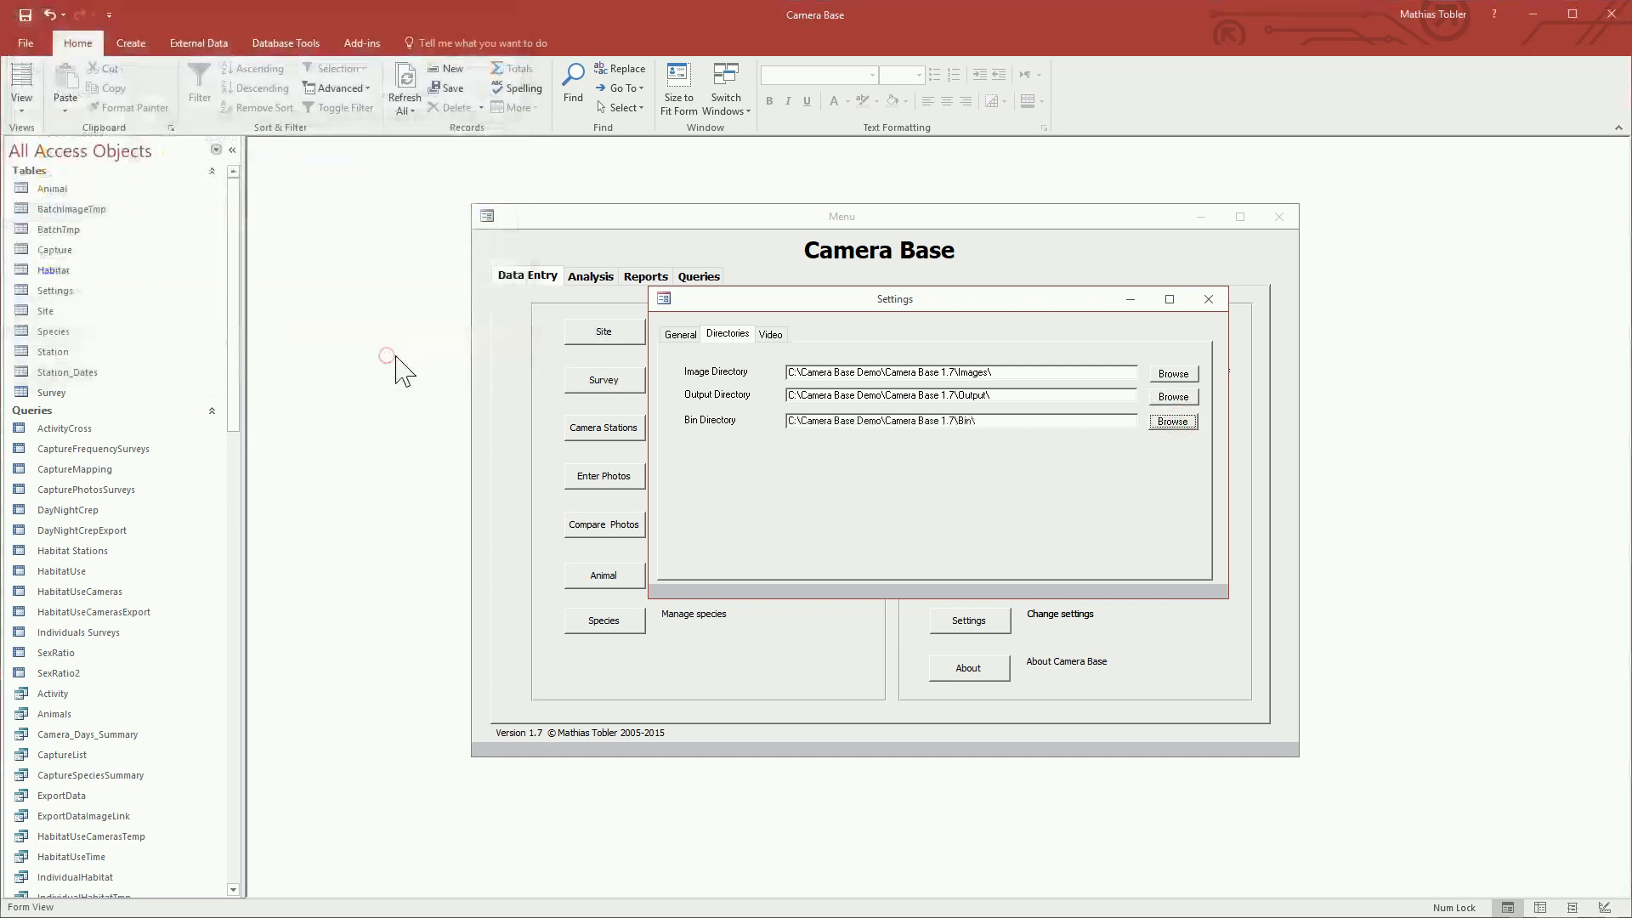
Step: Define dusk and dawn by time with 30 before and 30 after, and enable Use EXIF in the general settings
left_click(680, 331)
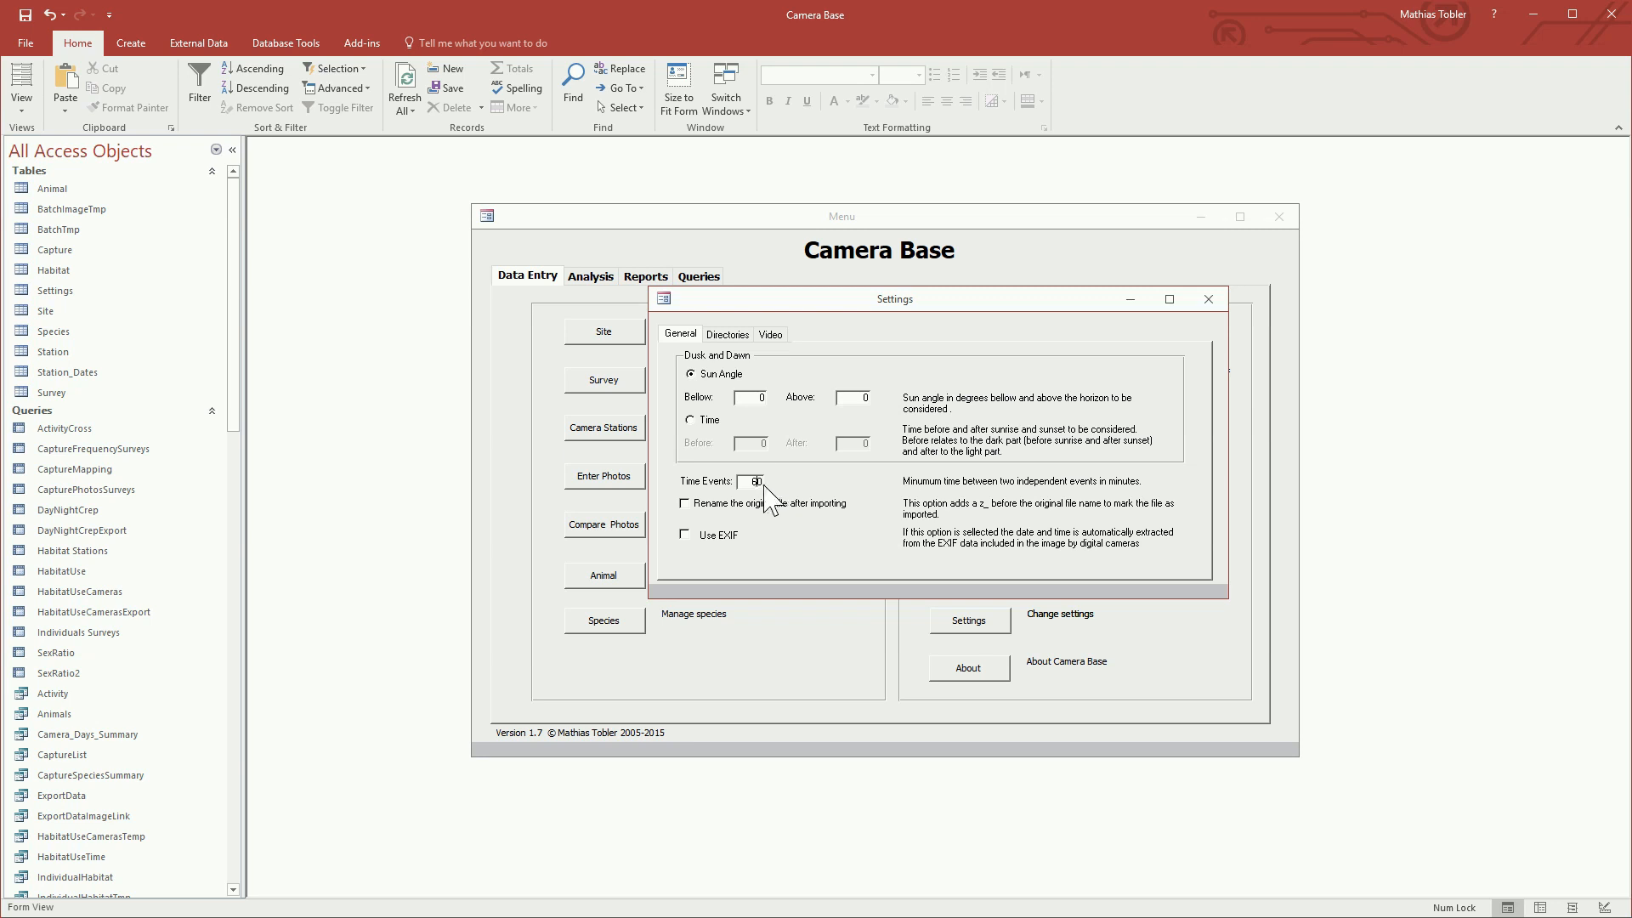
left_click_drag(747, 481, 772, 478)
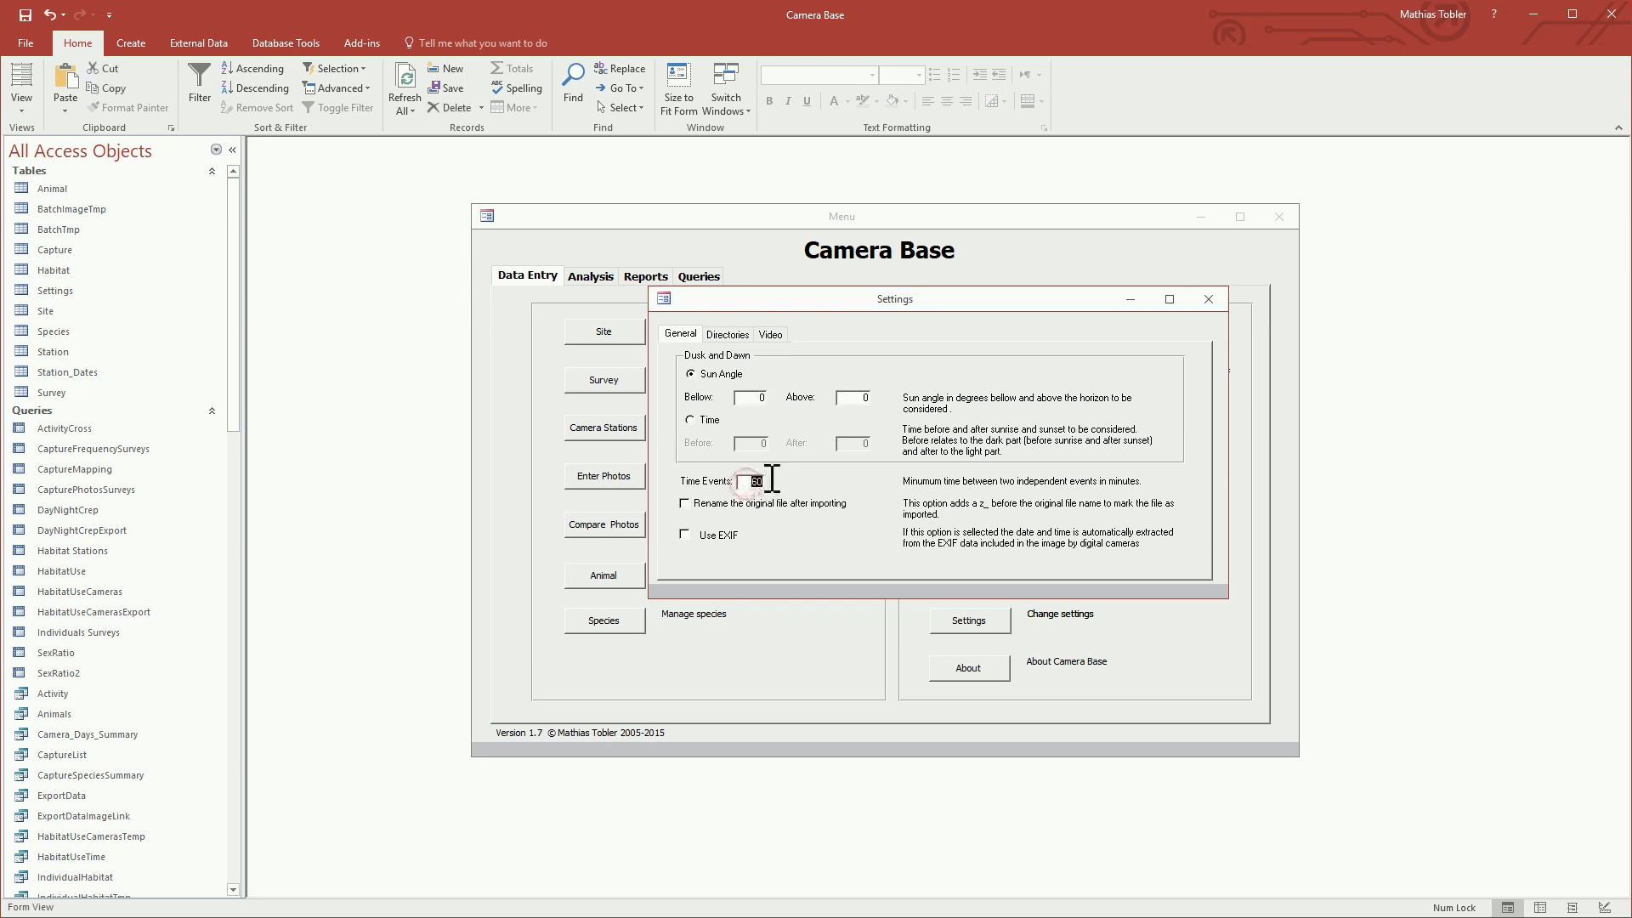
left_click(696, 420)
left_click(757, 443)
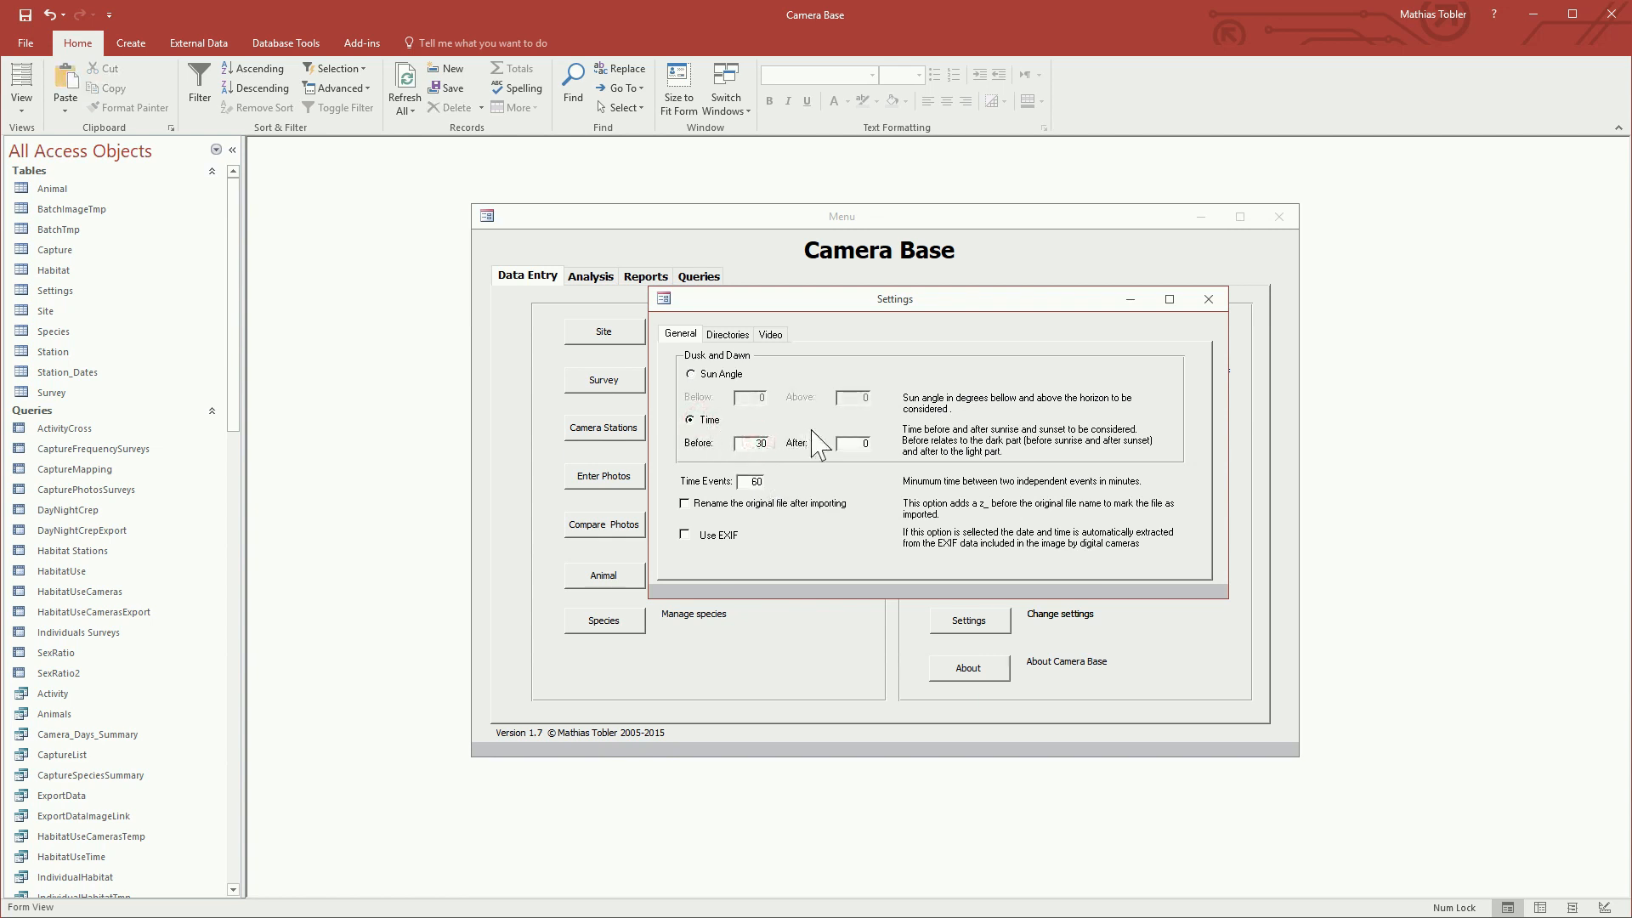
left_click(863, 442)
type("3")
left_click(714, 537)
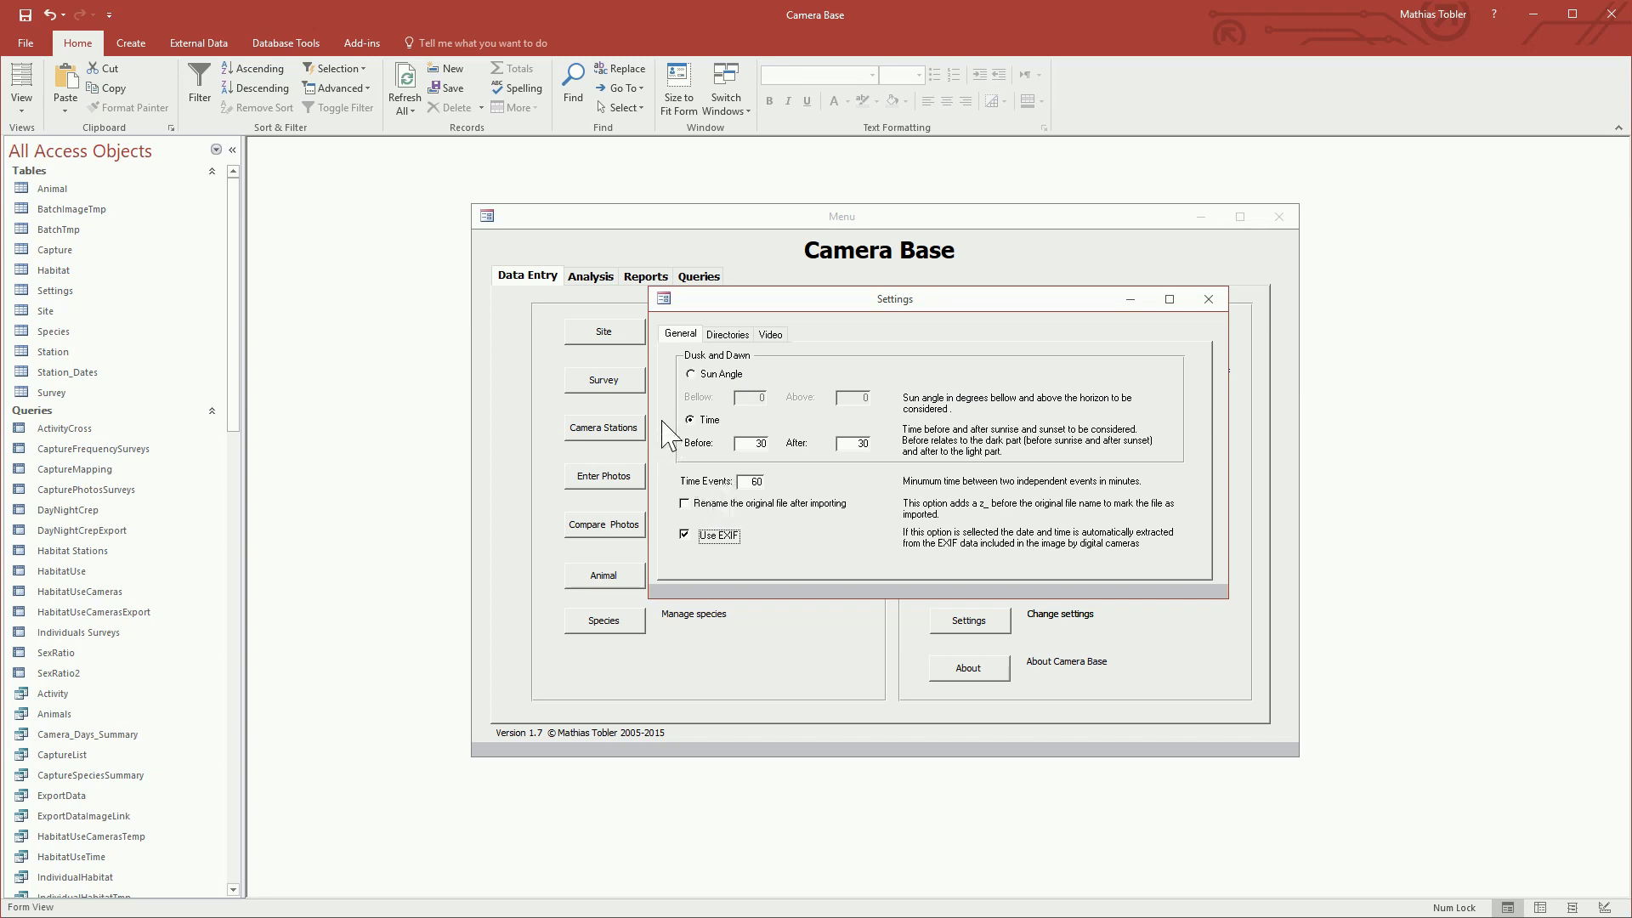
Step: Choose VLC Player as the video player and close the settings
left_click(770, 336)
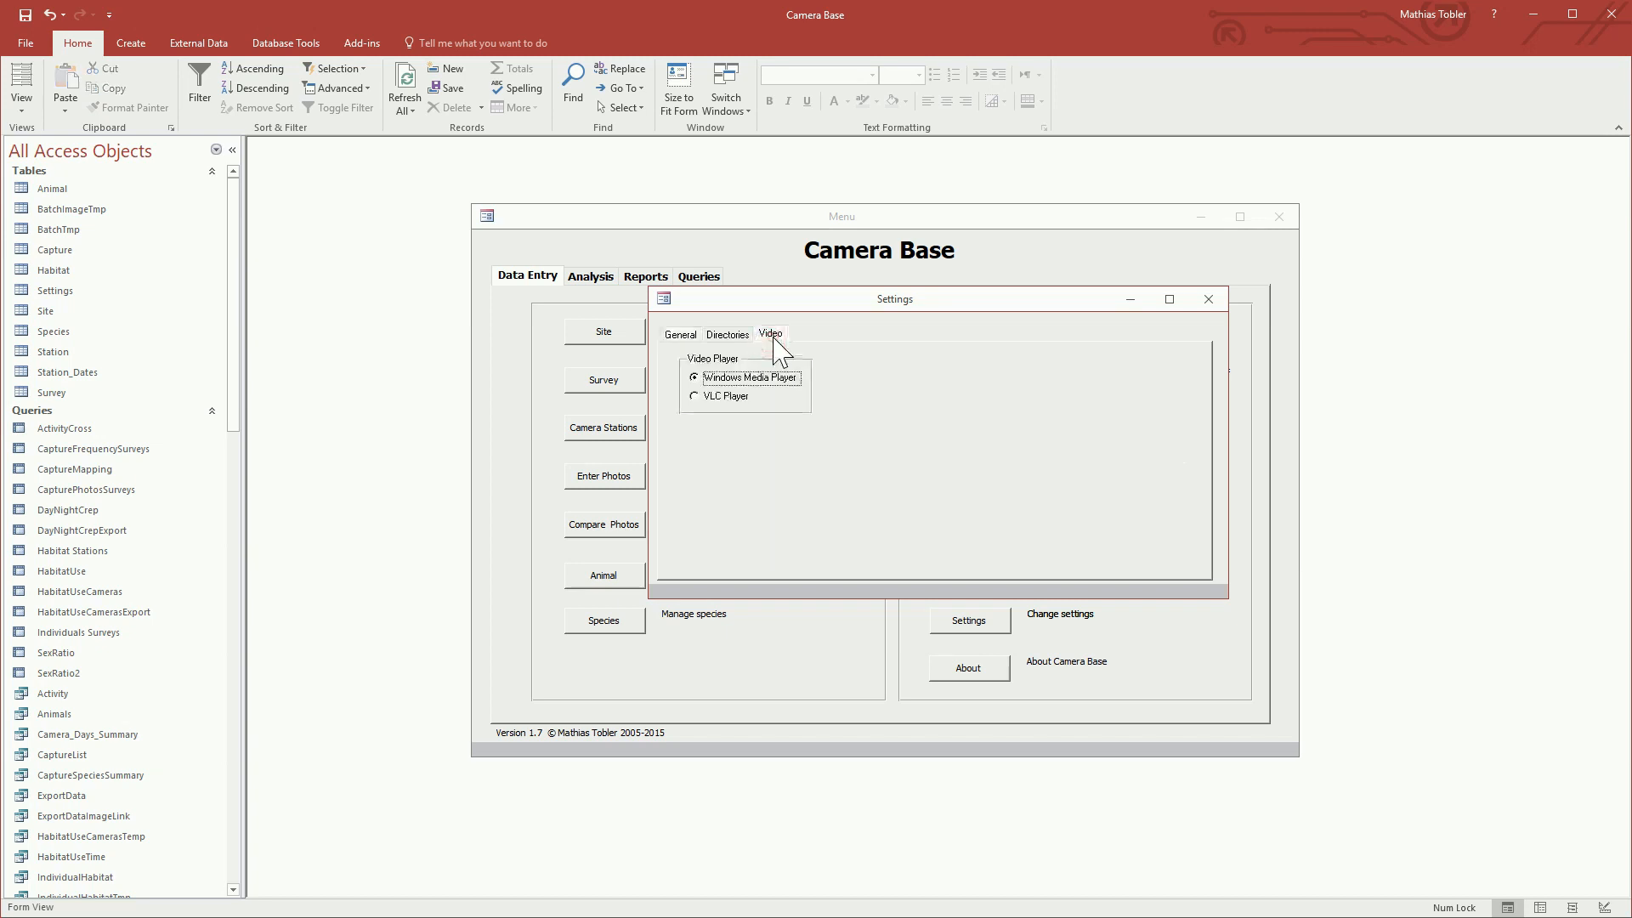
left_click(695, 396)
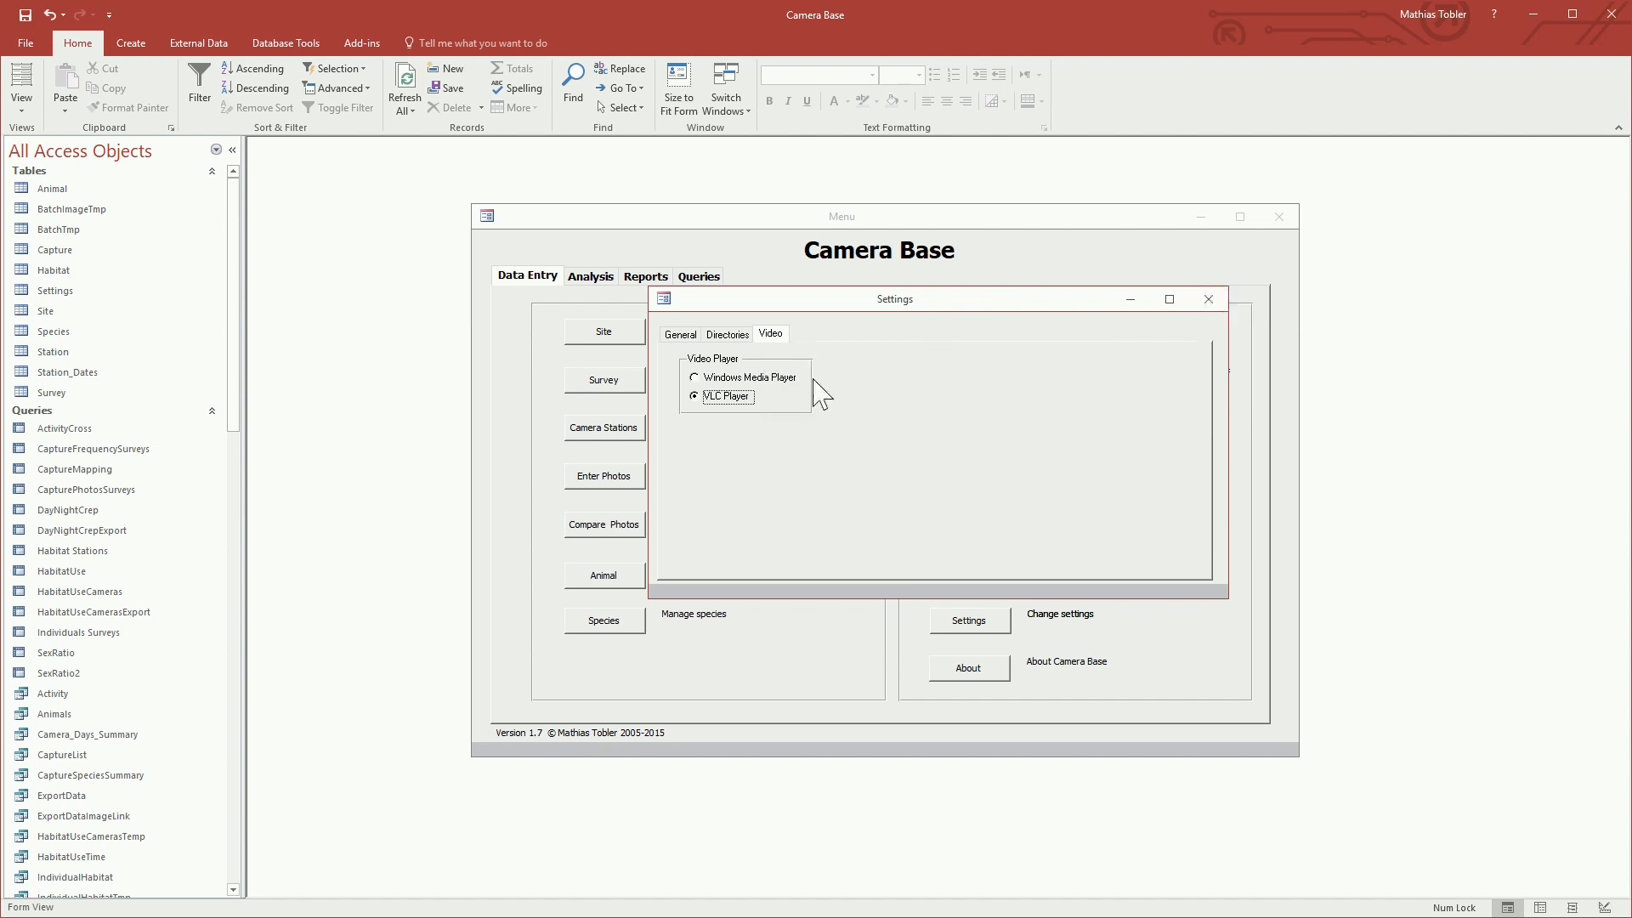
left_click(1211, 301)
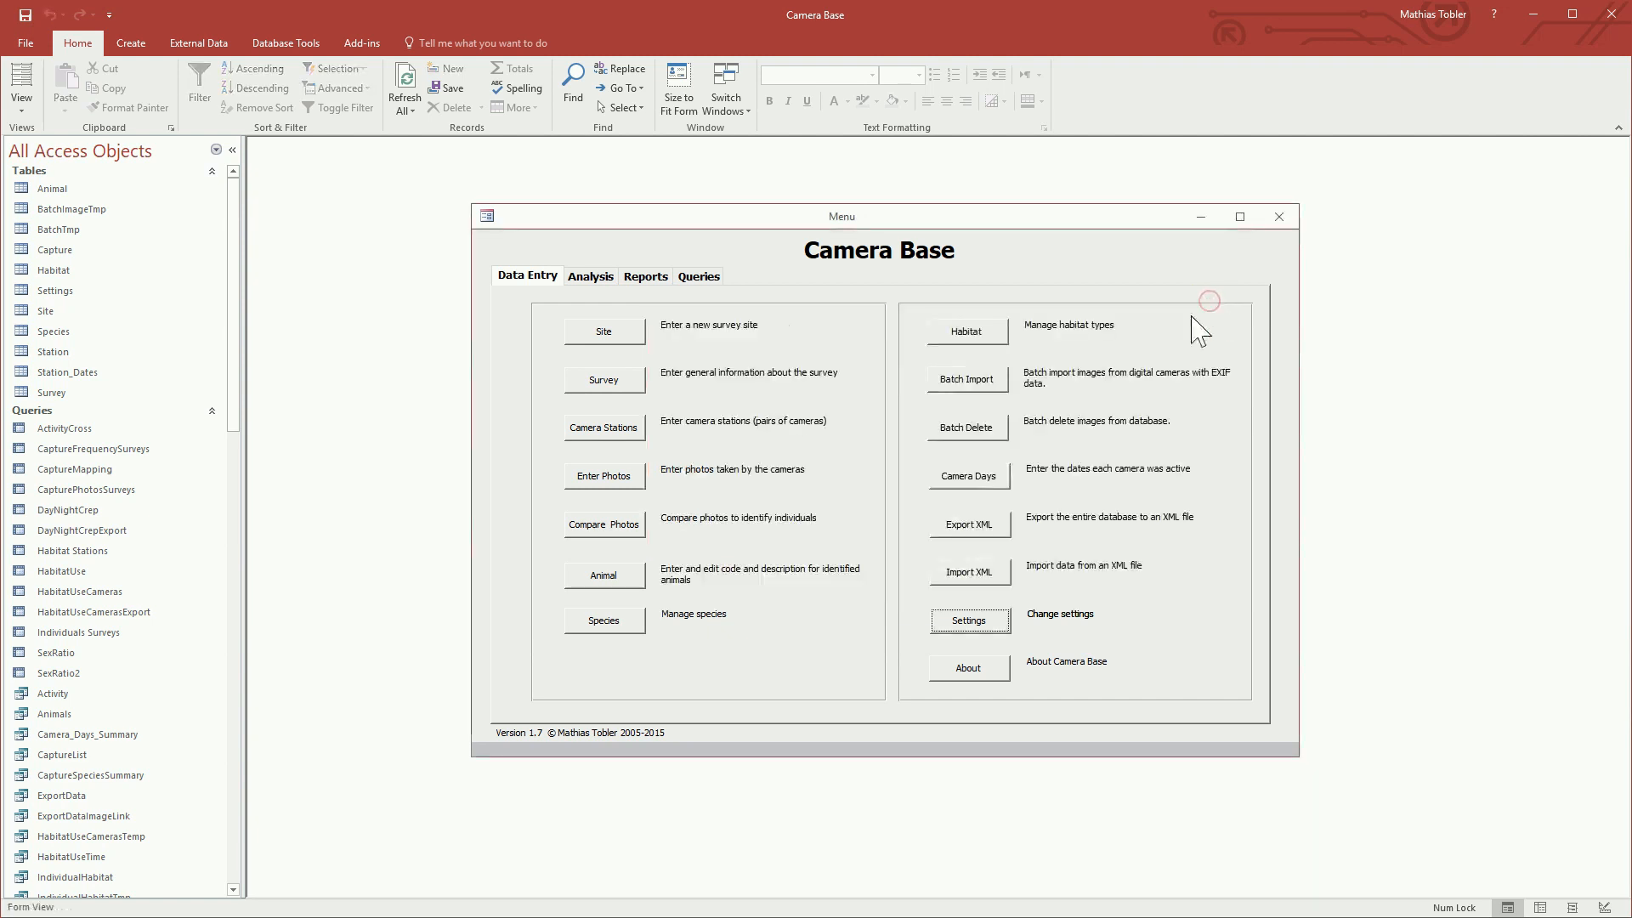
Step: Enter a new survey site named Tambopata Reserve
left_click(629, 333)
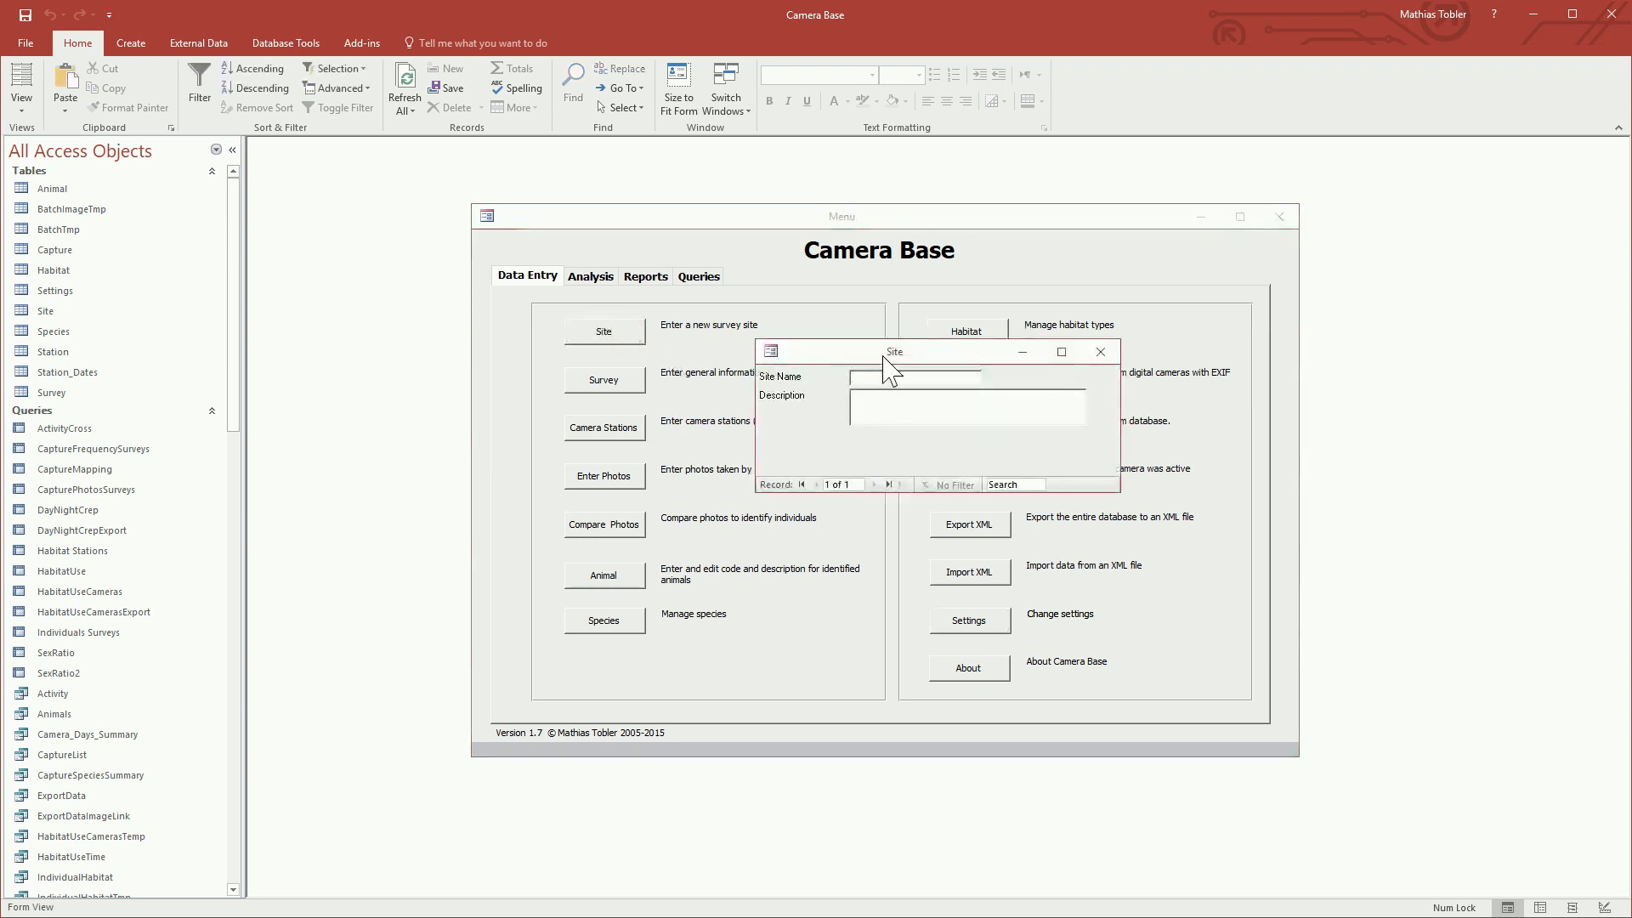
type("Tambopata Reserve")
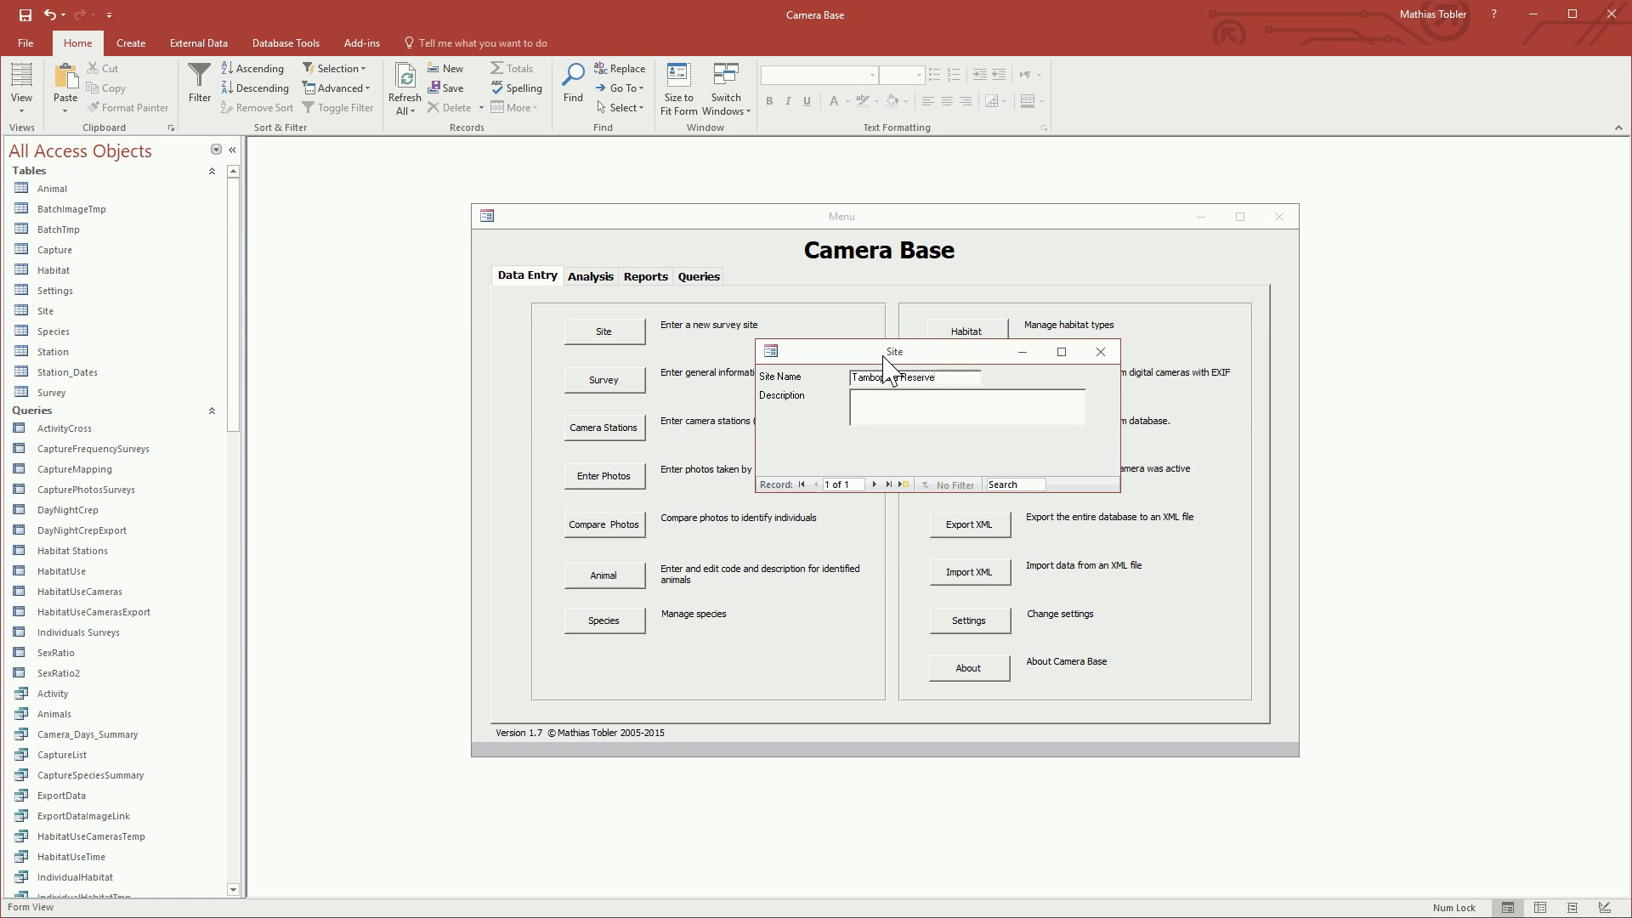
Step: Close the site form and start a new survey at site Tambopata Reserve, naming it Tambopata 2014
left_click(1100, 352)
left_click(603, 379)
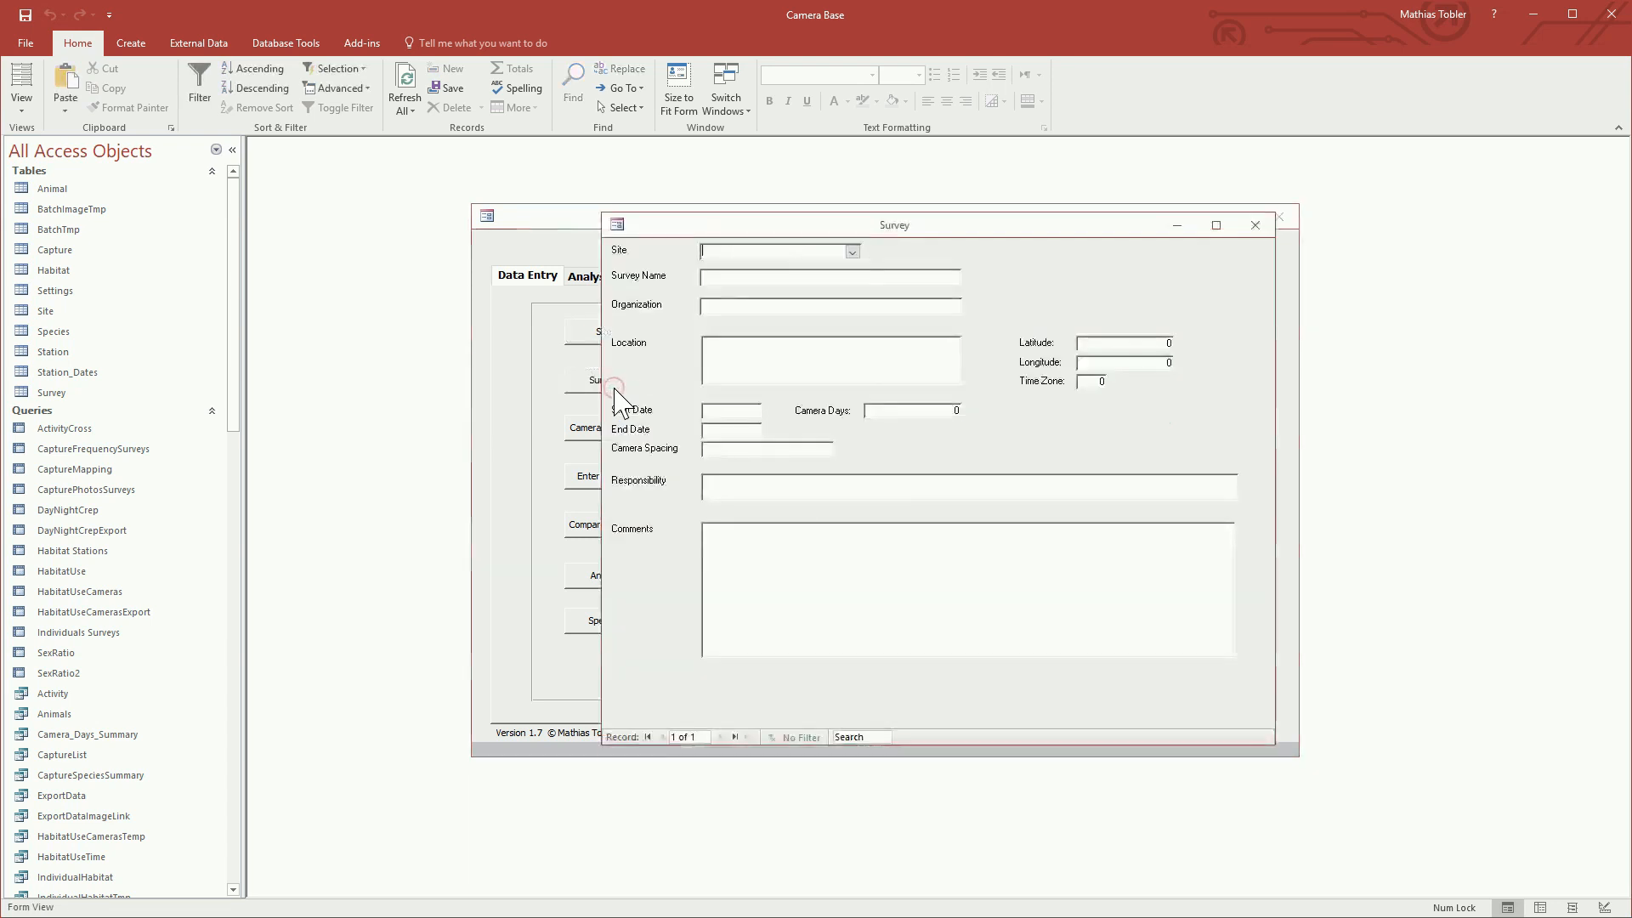
left_click(852, 252)
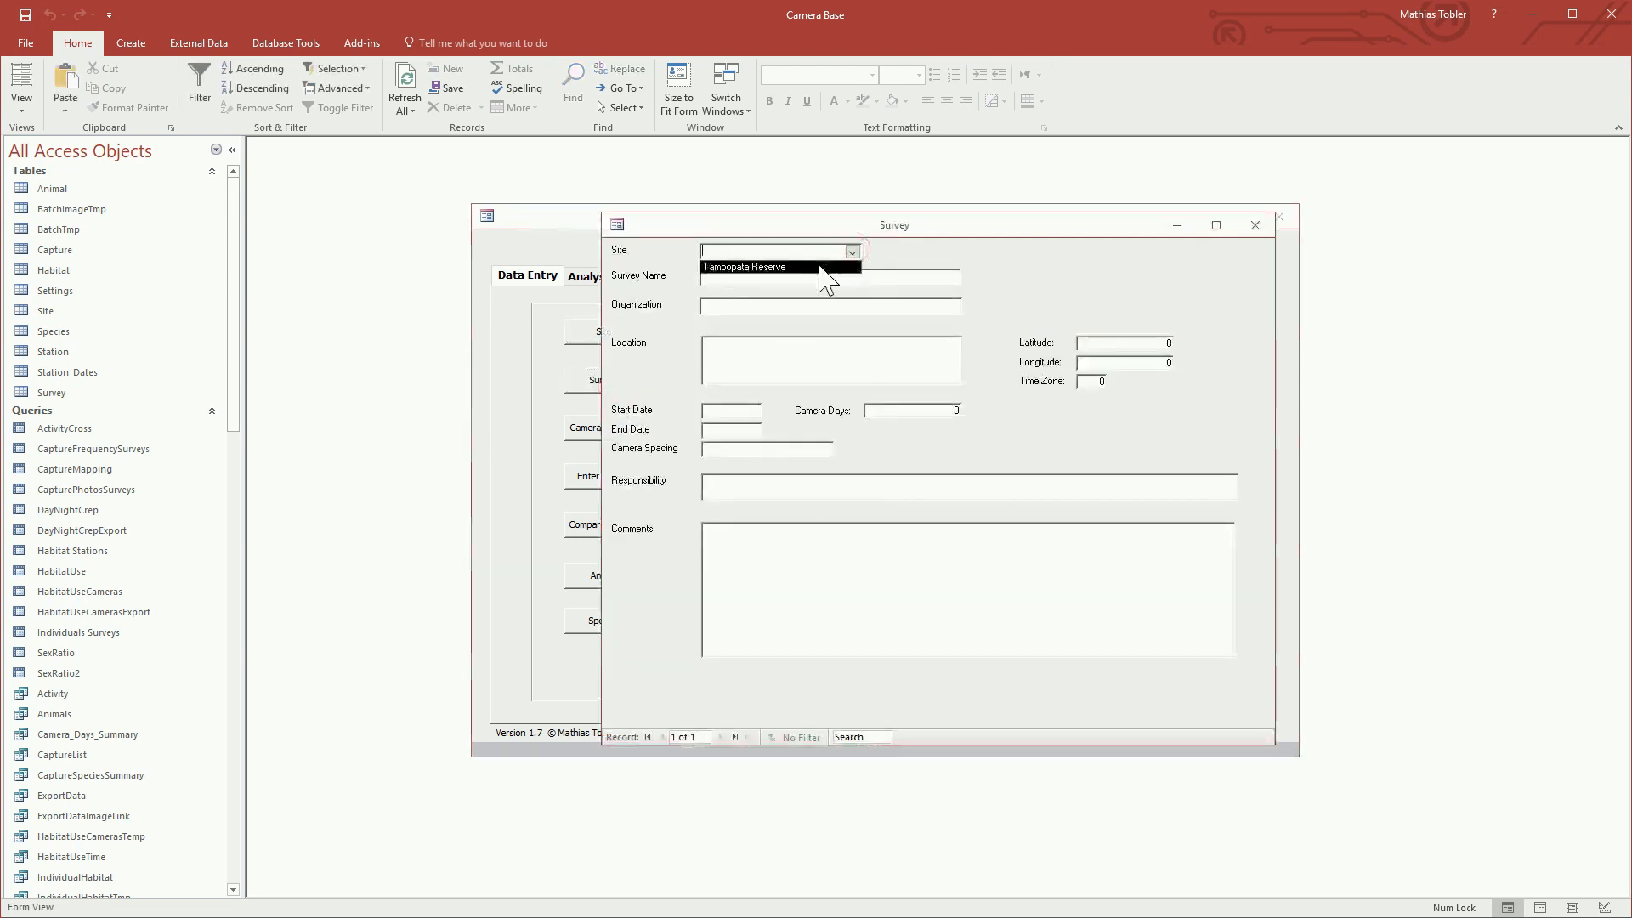
left_click(819, 267)
left_click(804, 277)
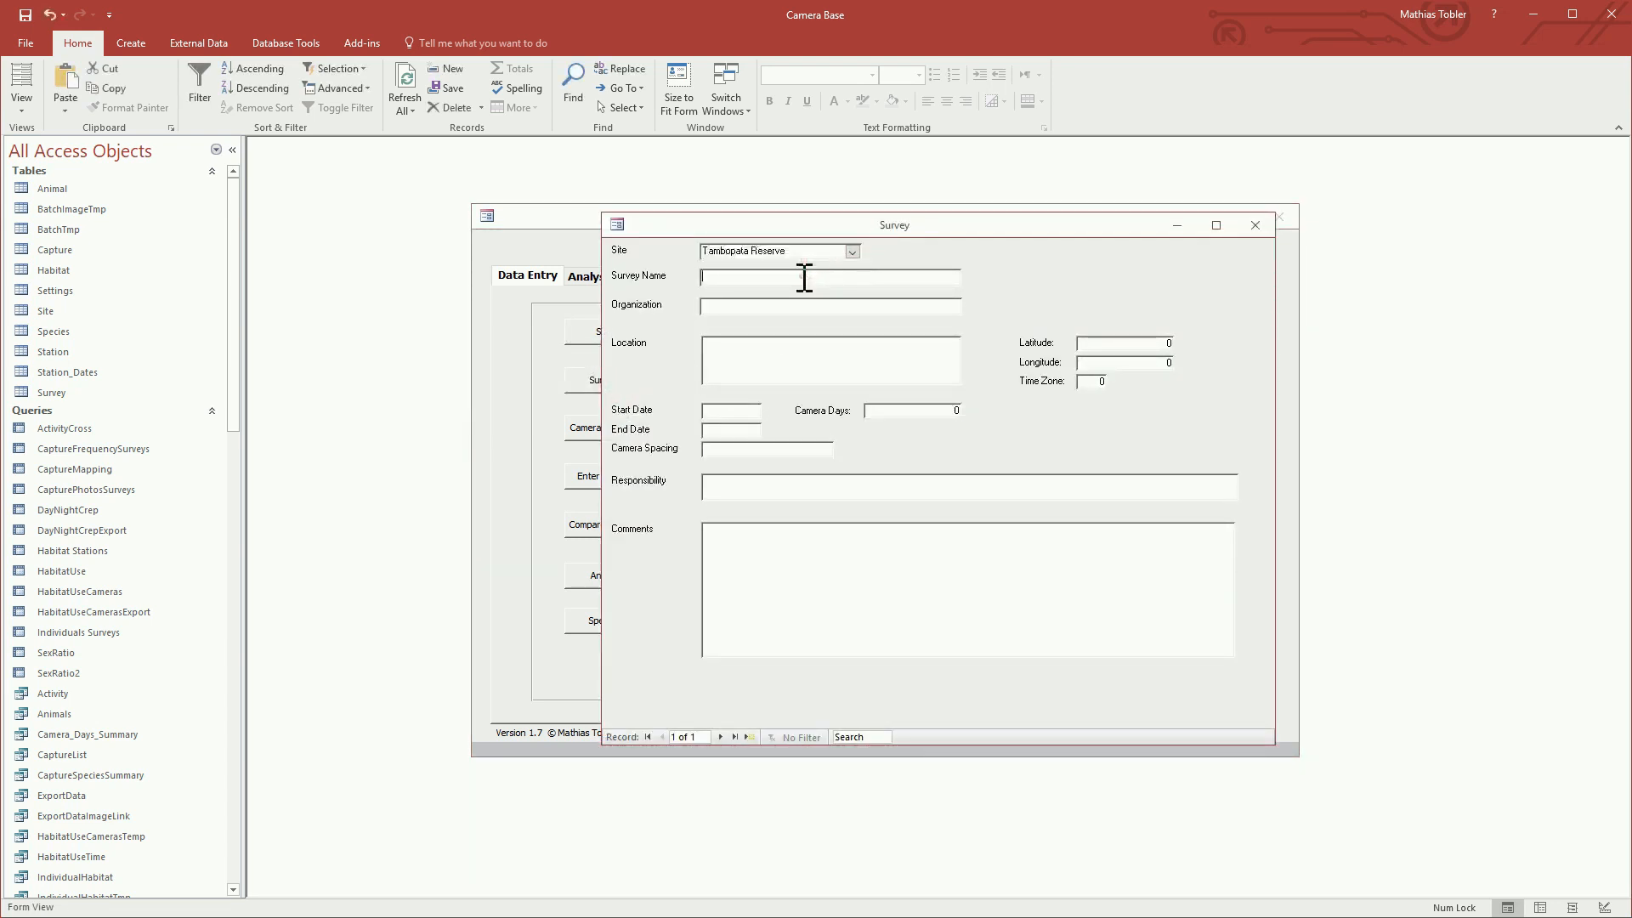
type("Tambopata")
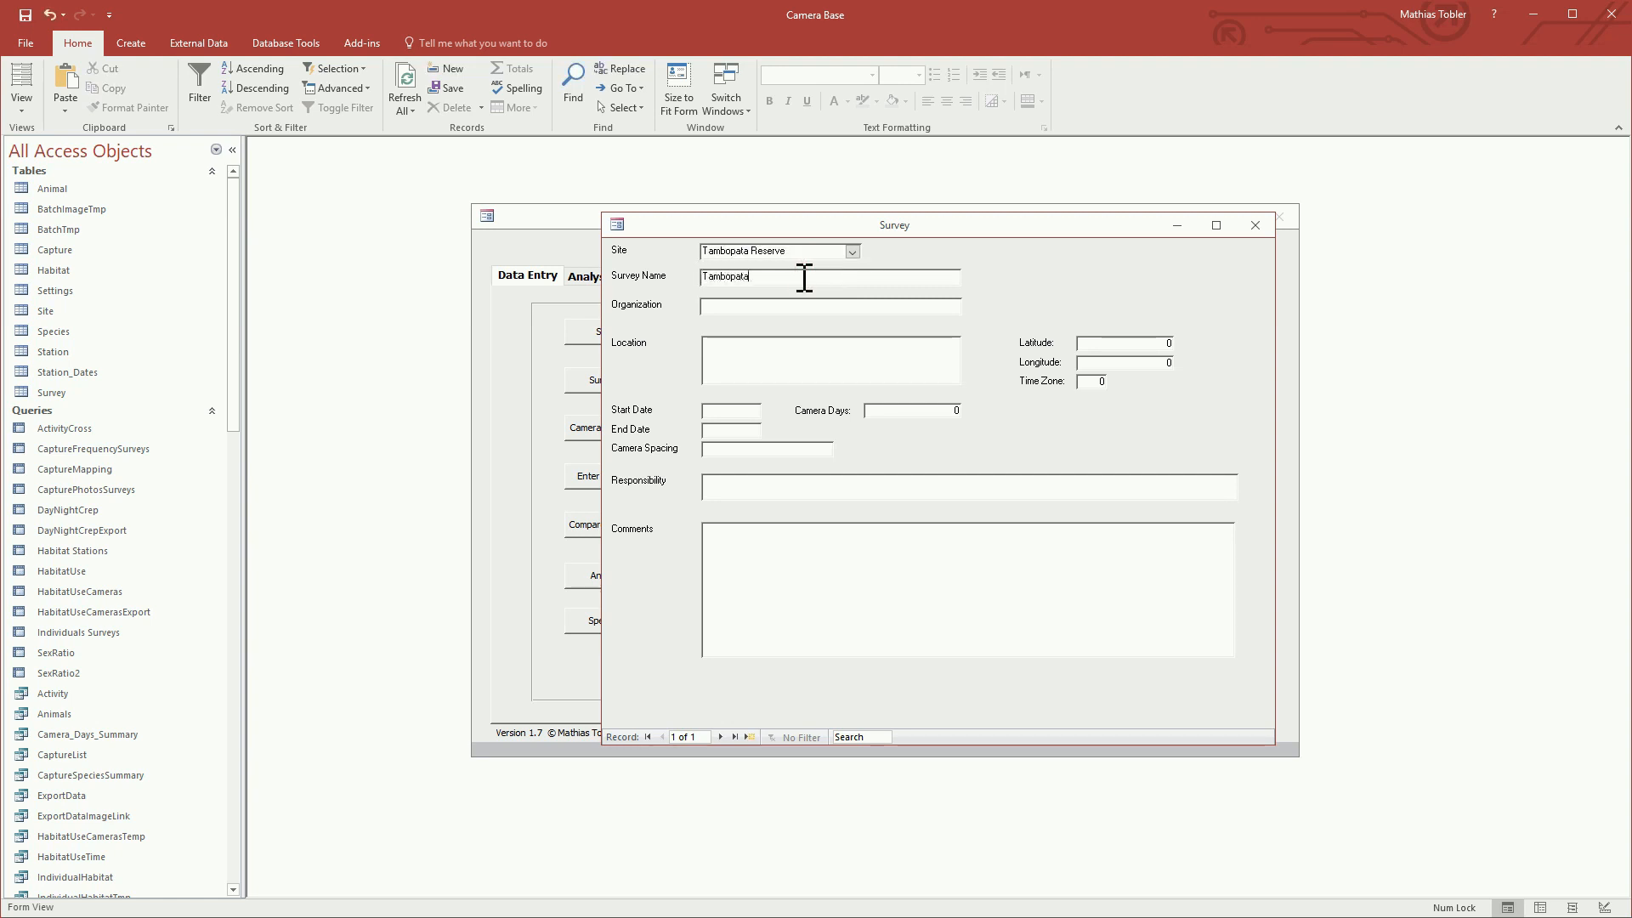
key("BackSpace")
key("BackSpace")
Step: Set the survey's organization to SDZG and its time zone to -5
left_click(768, 304)
type("SDZ")
left_click(789, 349)
left_click(1092, 379)
Step: Enter latitude -60 and longitude -18 for the survey
left_click(1156, 340)
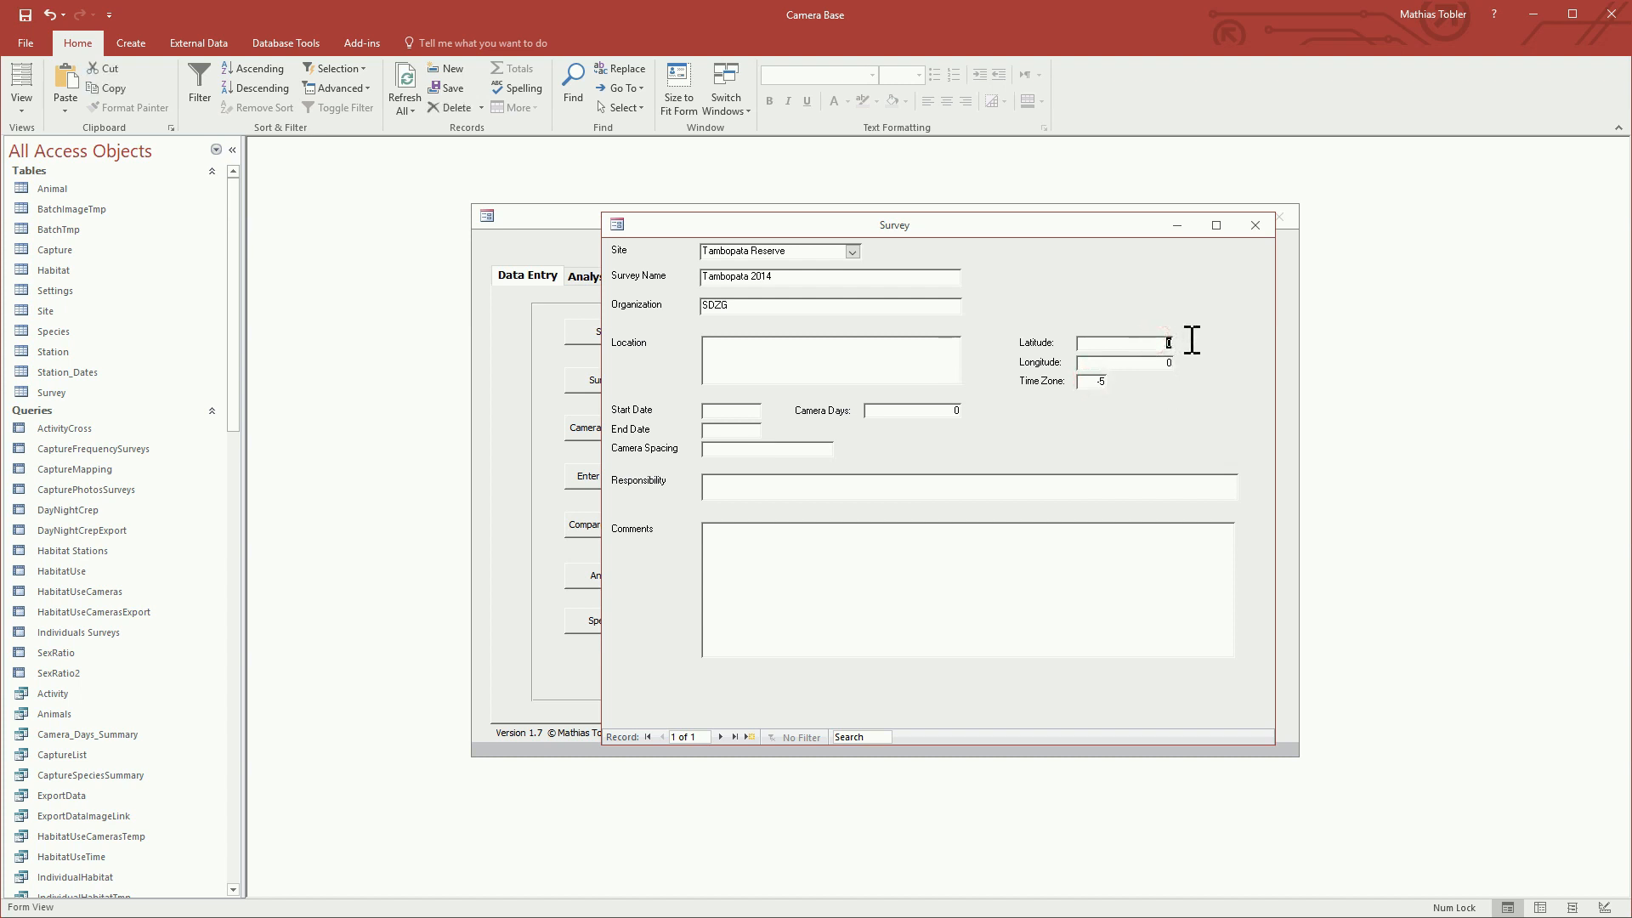
type("-60")
key("Tab")
type("-18")
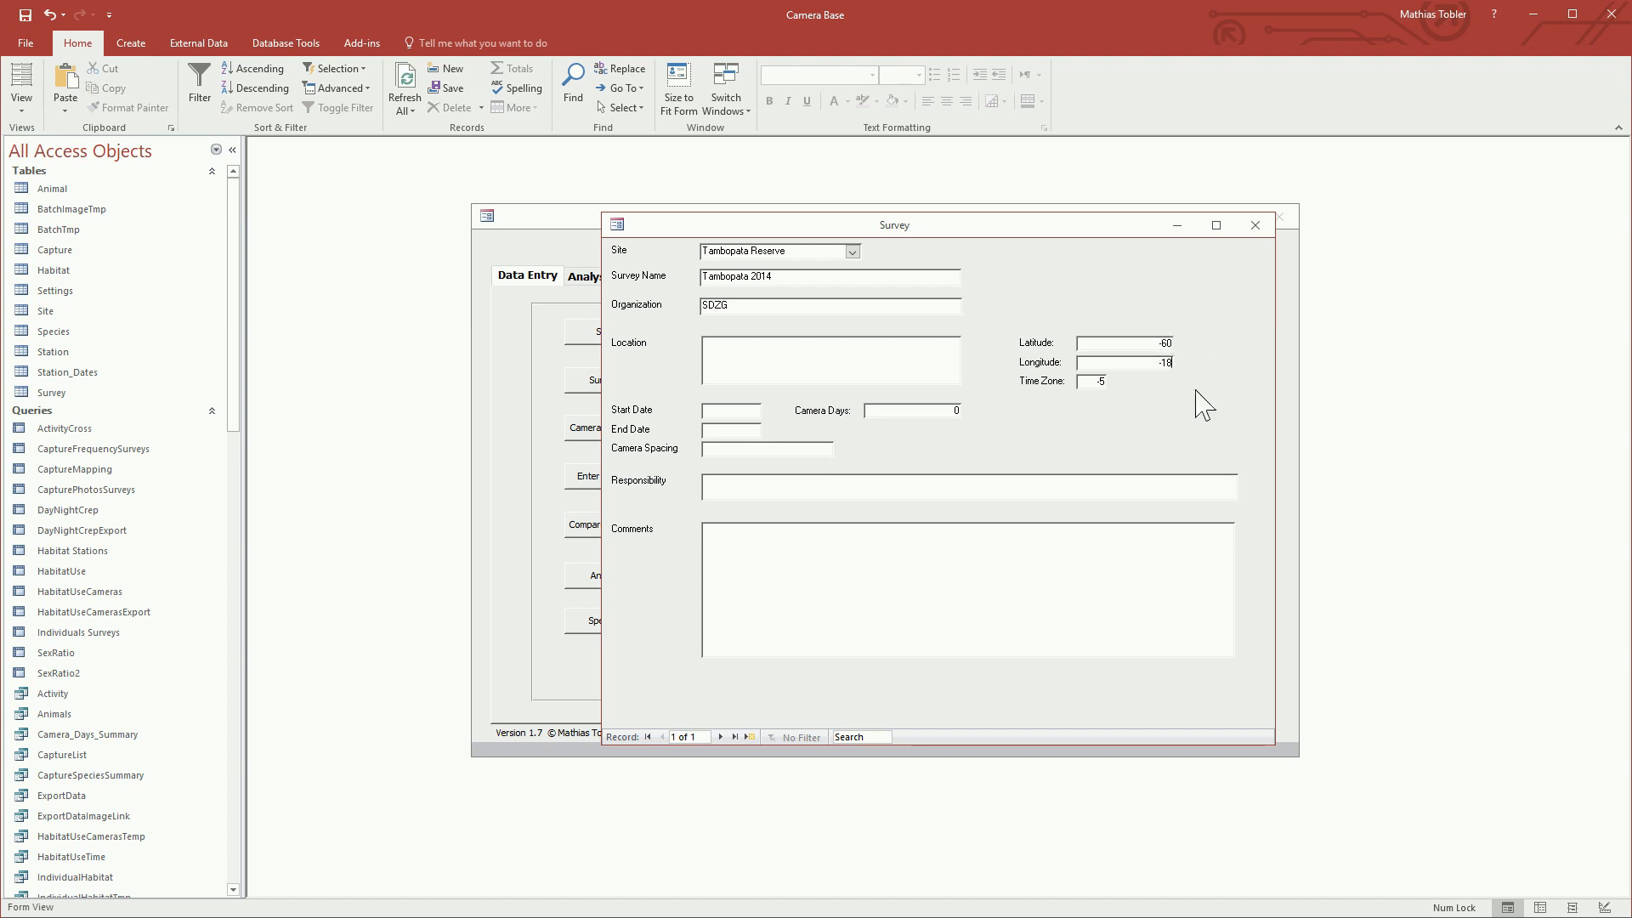
Step: Correct the survey's latitude to -18 and longitude to -60, and set the camera days to 200
double_click(1159, 344)
key("BackSpace")
type("-18")
key("Tab")
type("-60")
left_click(944, 410)
type("200")
Step: Set the survey's start date to 07.10.2014
left_click(746, 412)
left_click(771, 411)
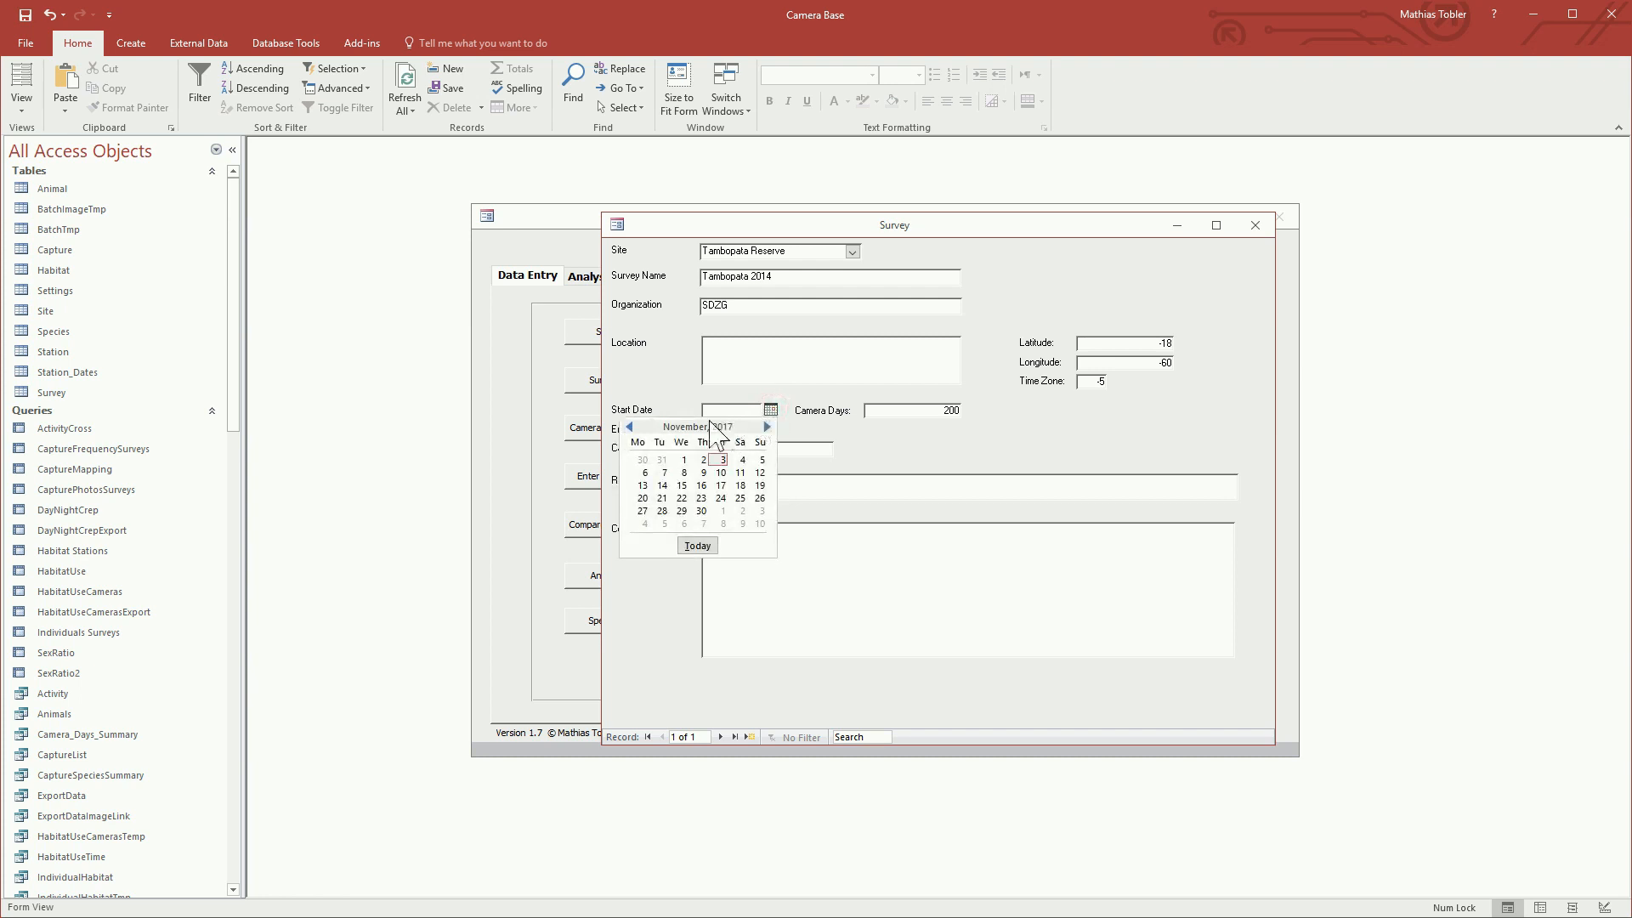
left_click(630, 427)
left_click(630, 426)
left_click(630, 427)
left_click(630, 427)
left_click(630, 427)
left_click(630, 427)
left_click(630, 427)
left_click(630, 427)
left_click(630, 427)
left_click(630, 427)
left_click(630, 427)
left_click(630, 427)
left_click(630, 427)
left_click(723, 472)
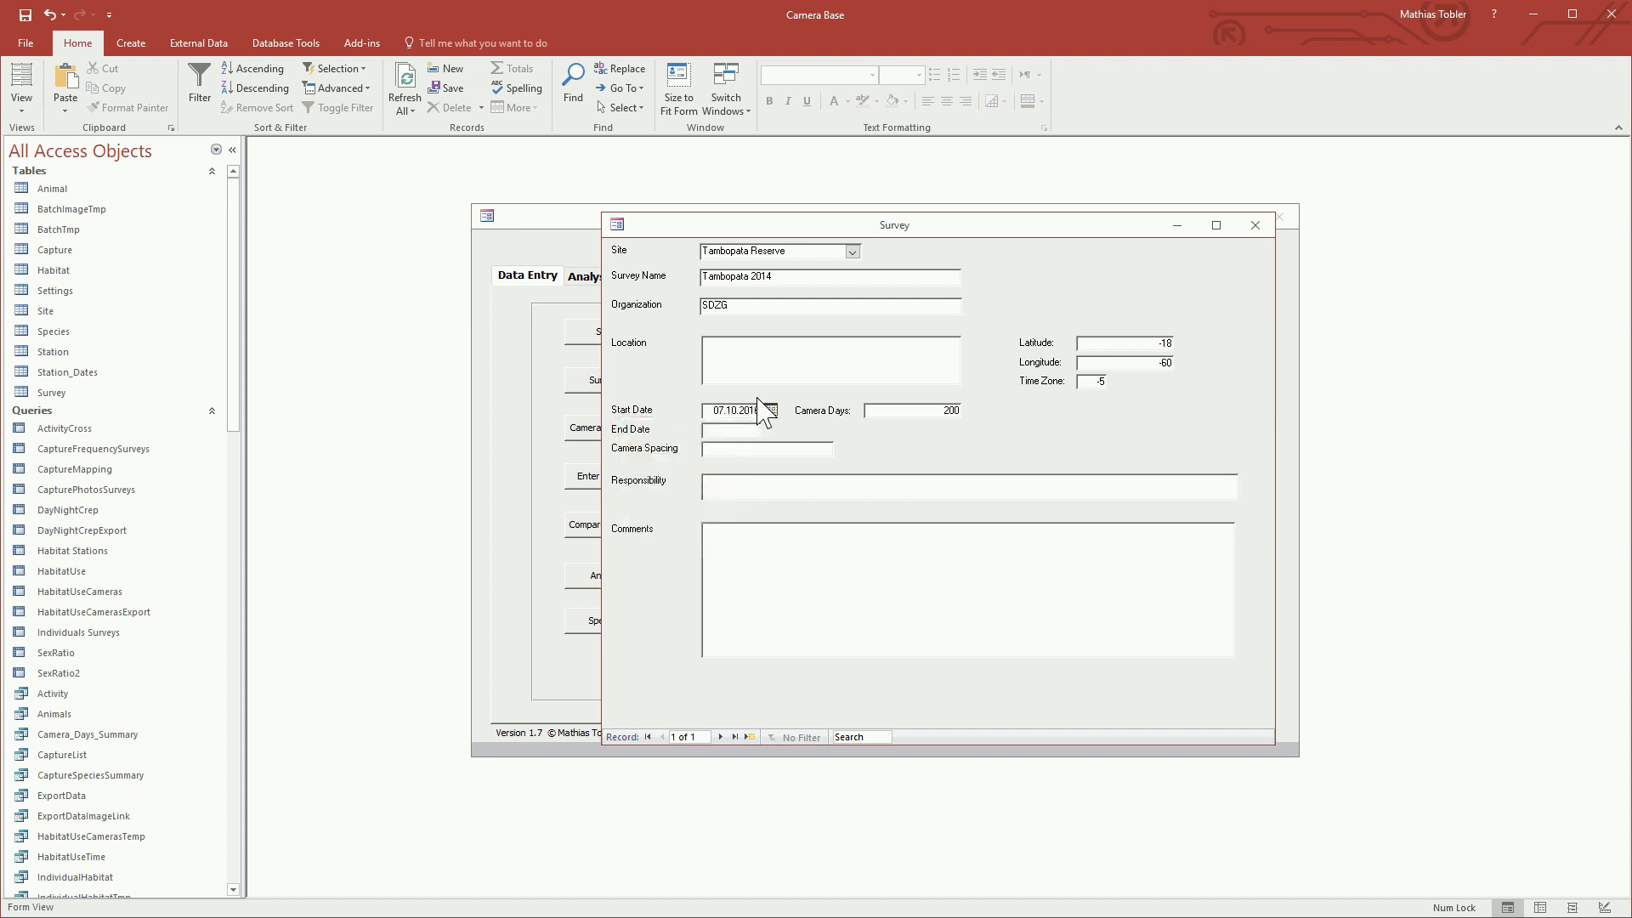
left_click(741, 410)
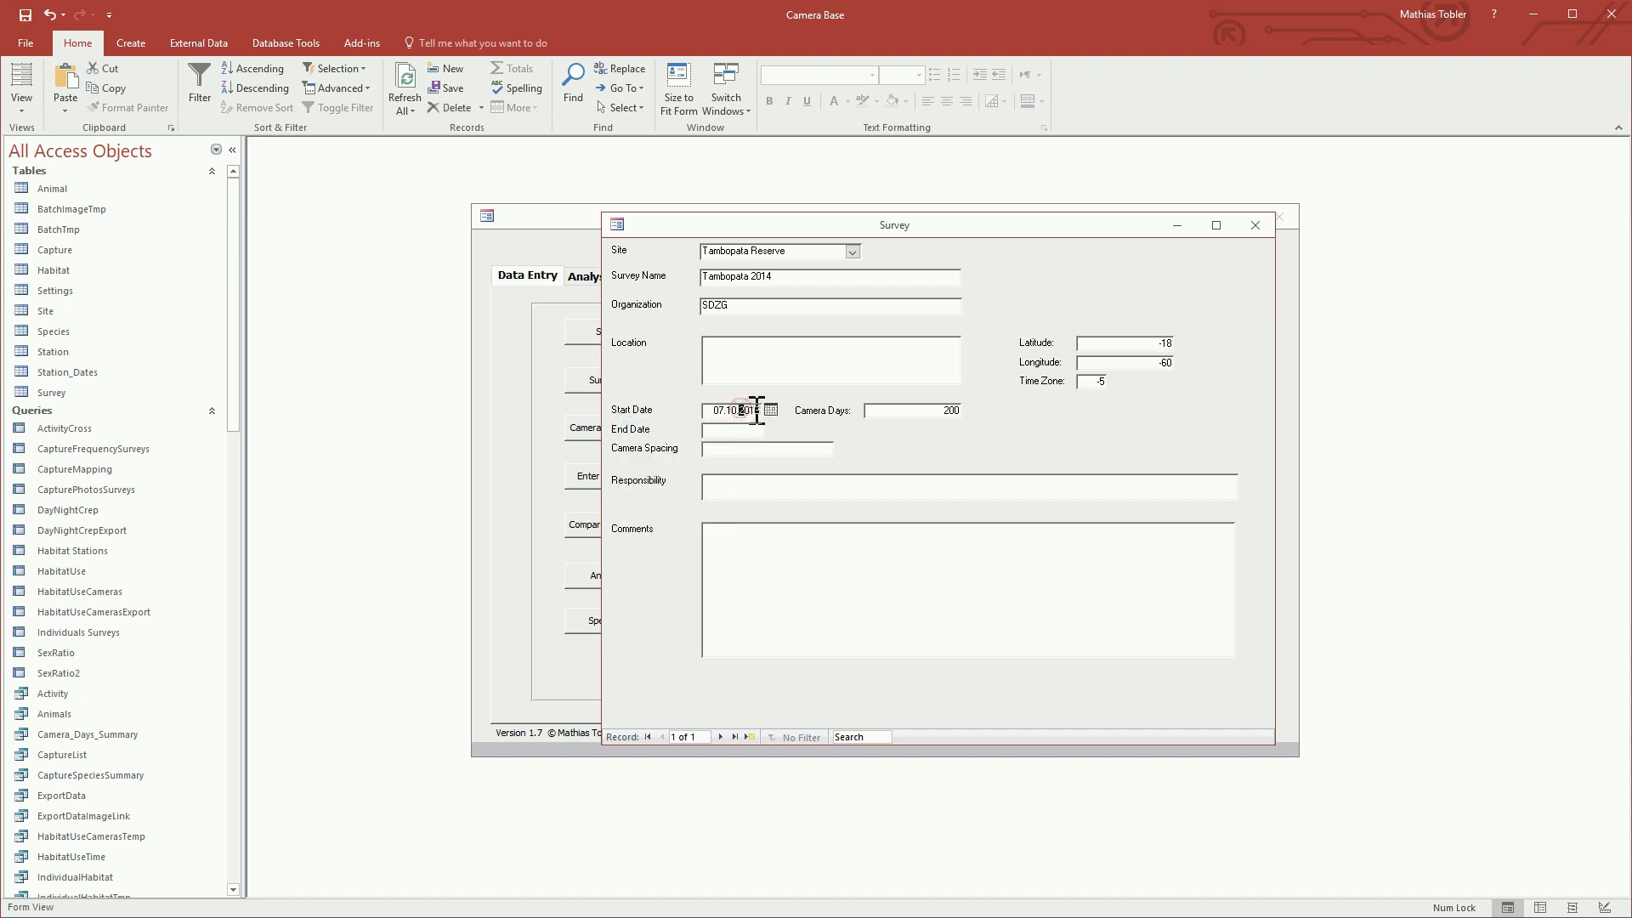
left_click(753, 410)
type("4")
Step: Change the survey's start date to 01.06.2014
left_click(771, 412)
left_click(807, 397)
left_click(741, 408)
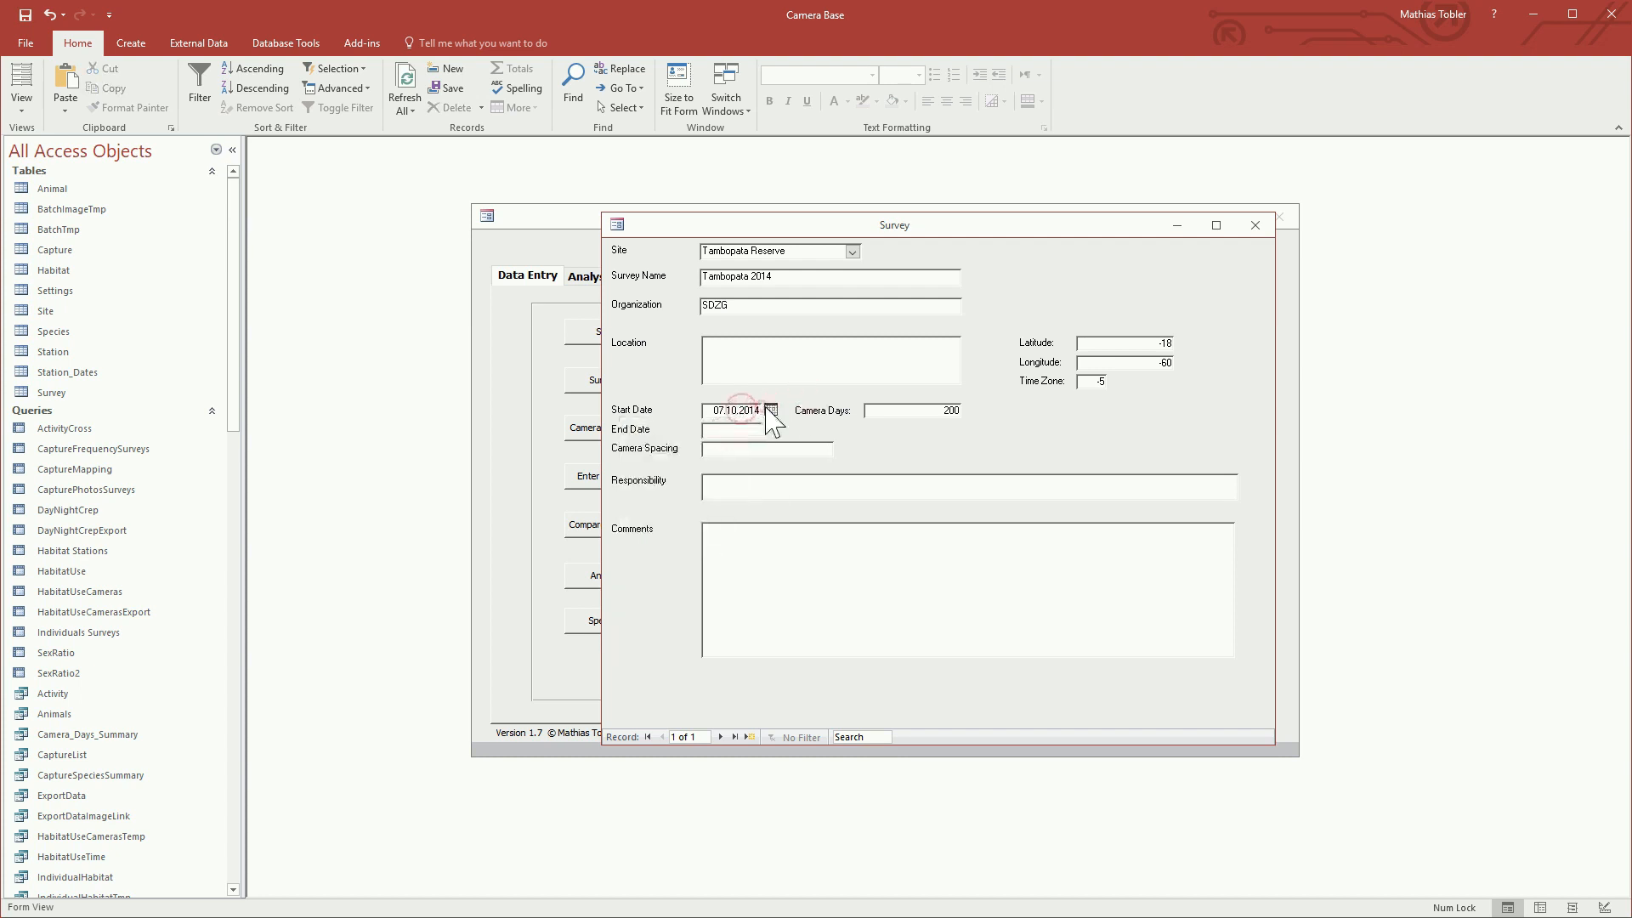
left_click(768, 411)
left_click(628, 427)
left_click(628, 427)
left_click(628, 426)
left_click(628, 427)
left_click(760, 462)
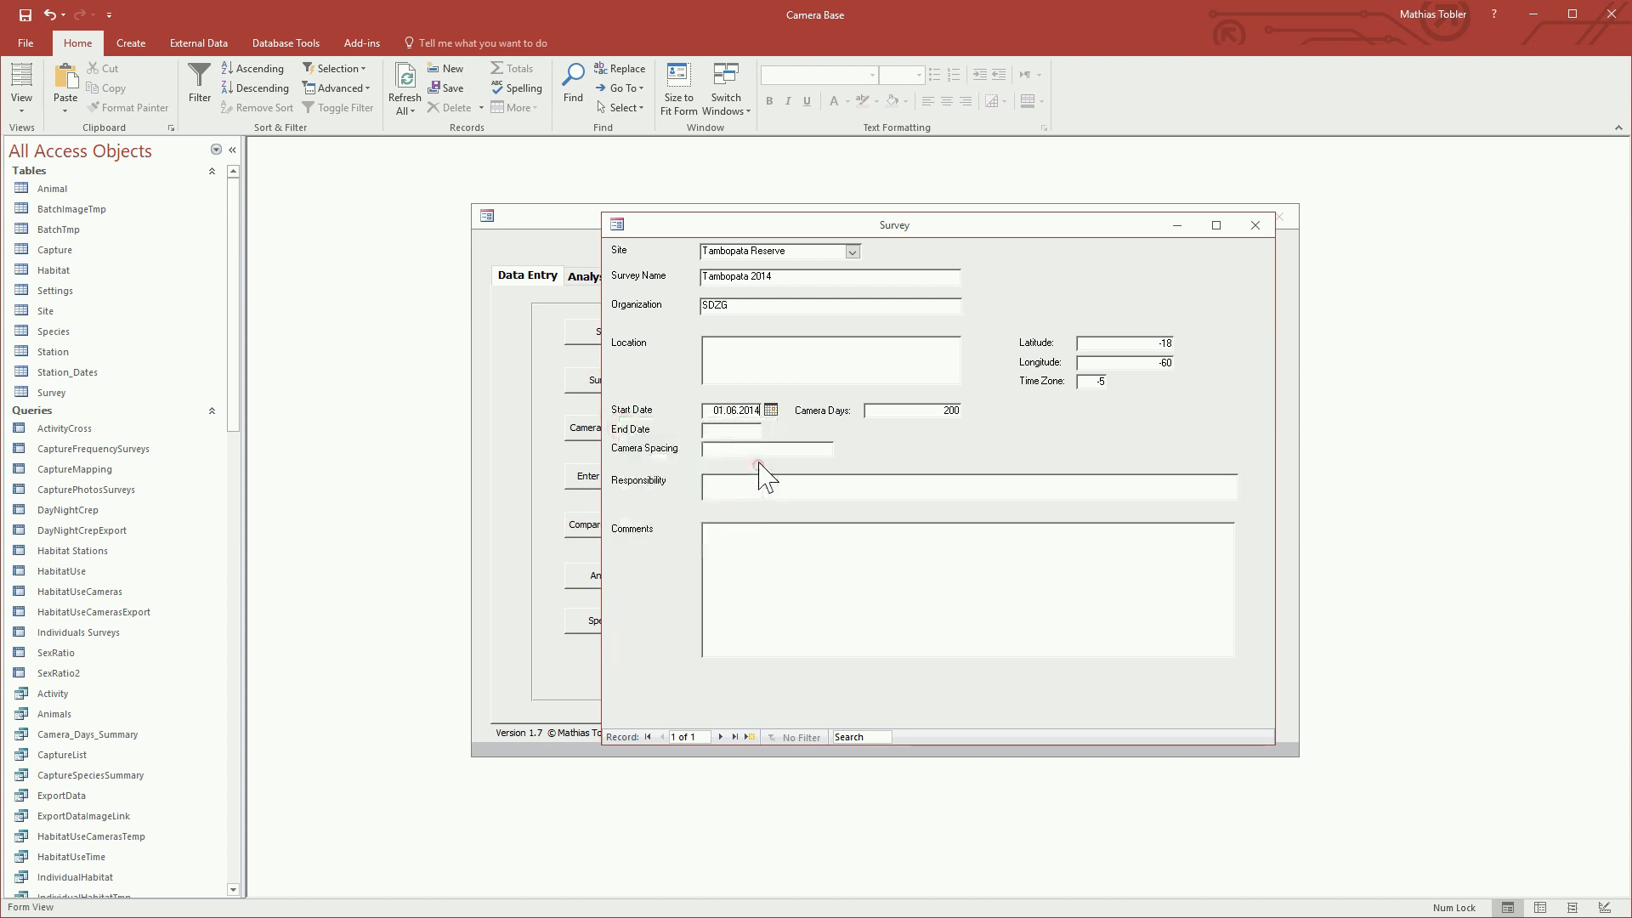
Step: Copy the survey's start date into the end date field
double_click(714, 413)
key("ctrl+c")
left_click(733, 430)
key("ctrl+v")
left_click(770, 430)
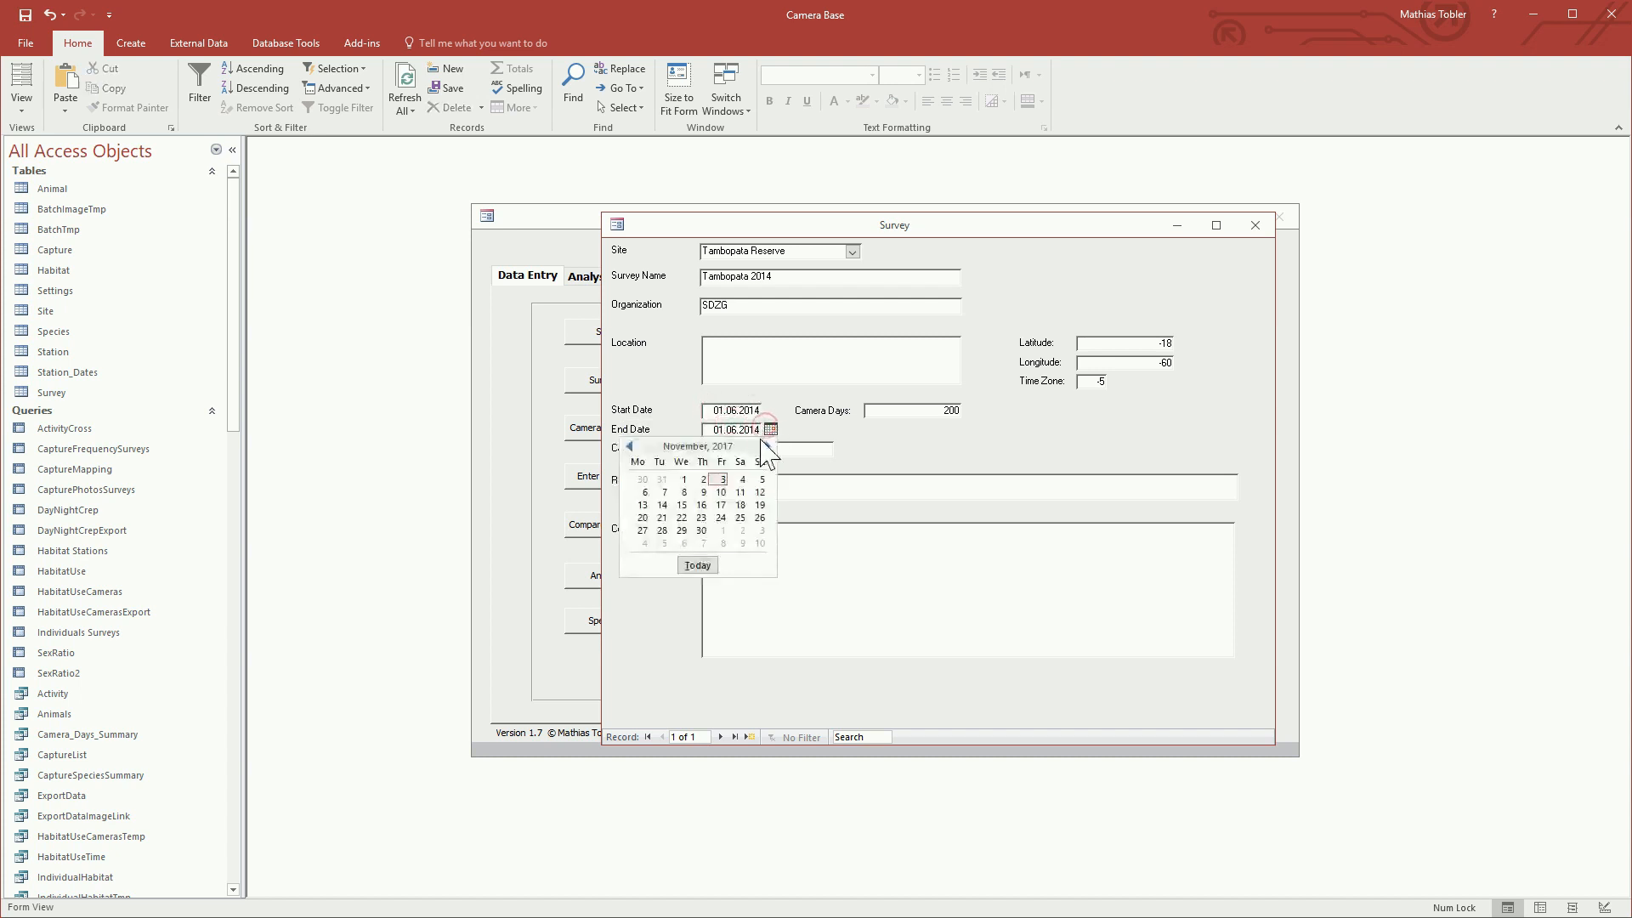
key("Tab")
left_click(744, 428)
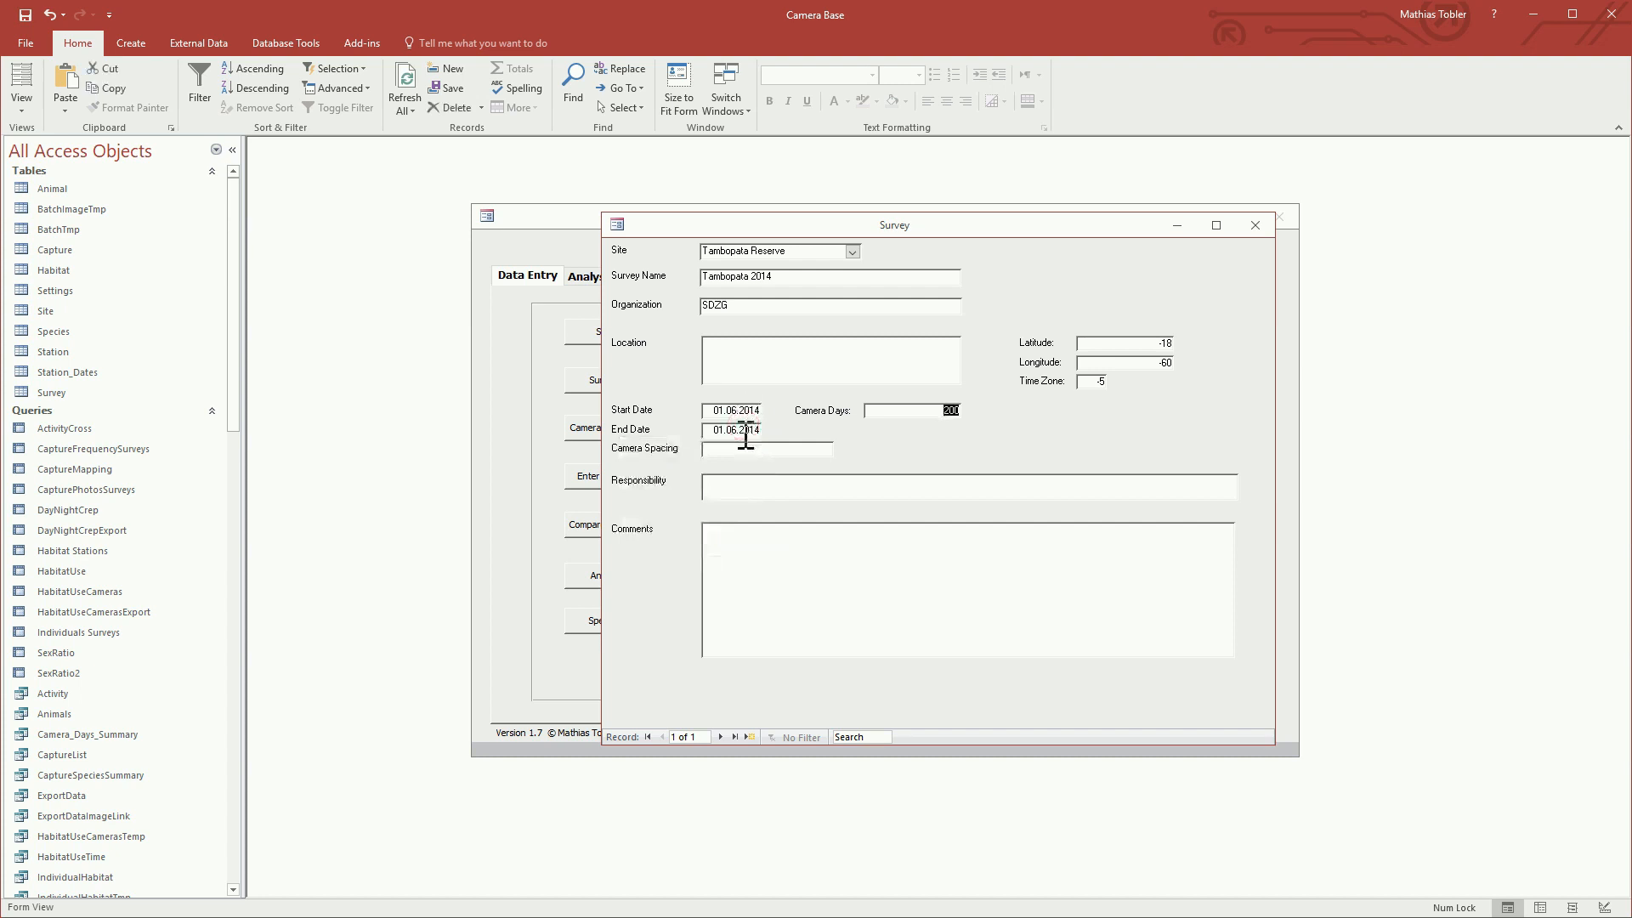
Step: Set the survey's end date to 31.10.2014 and close the survey form
left_click(771, 431)
left_click(768, 446)
left_click(768, 446)
left_click(767, 446)
left_click(767, 446)
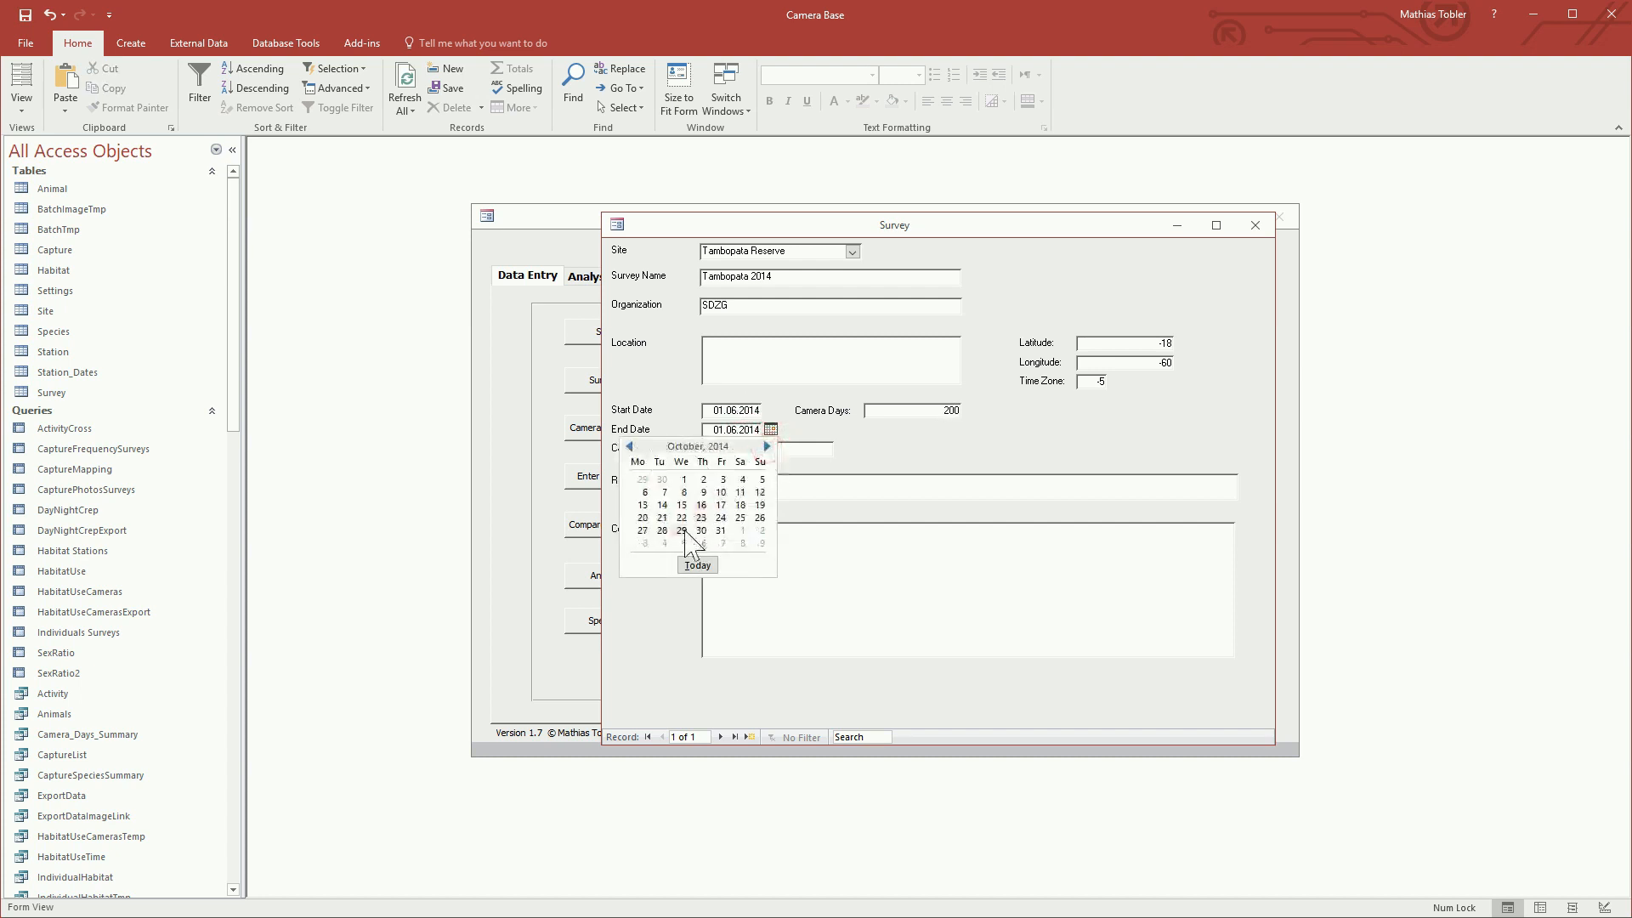
left_click(721, 530)
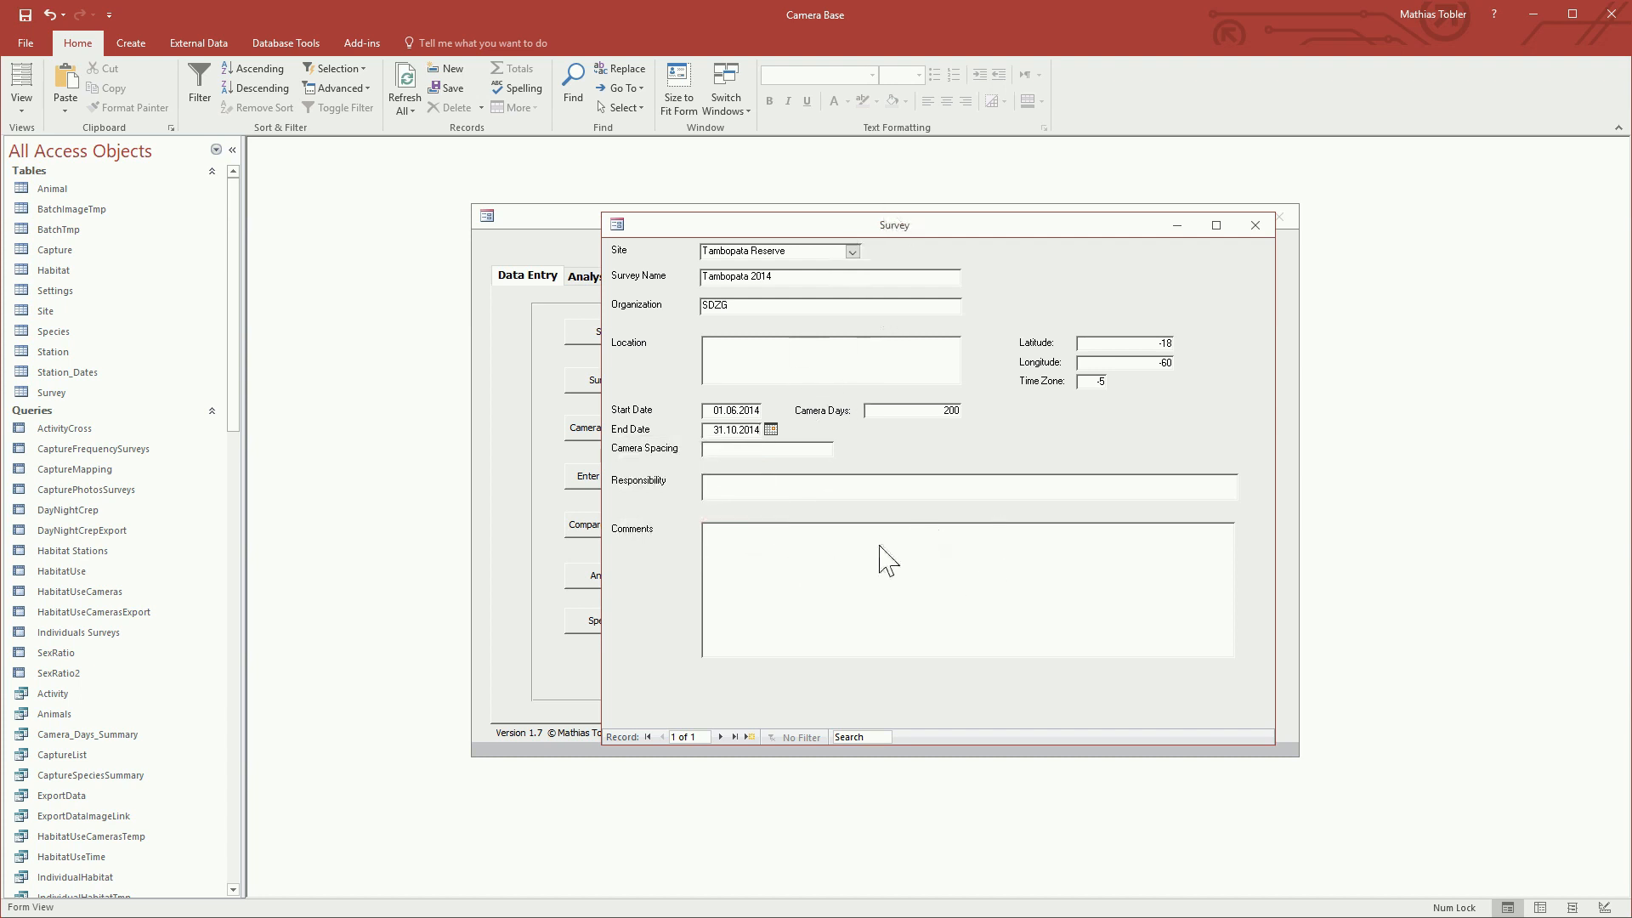
left_click(1265, 228)
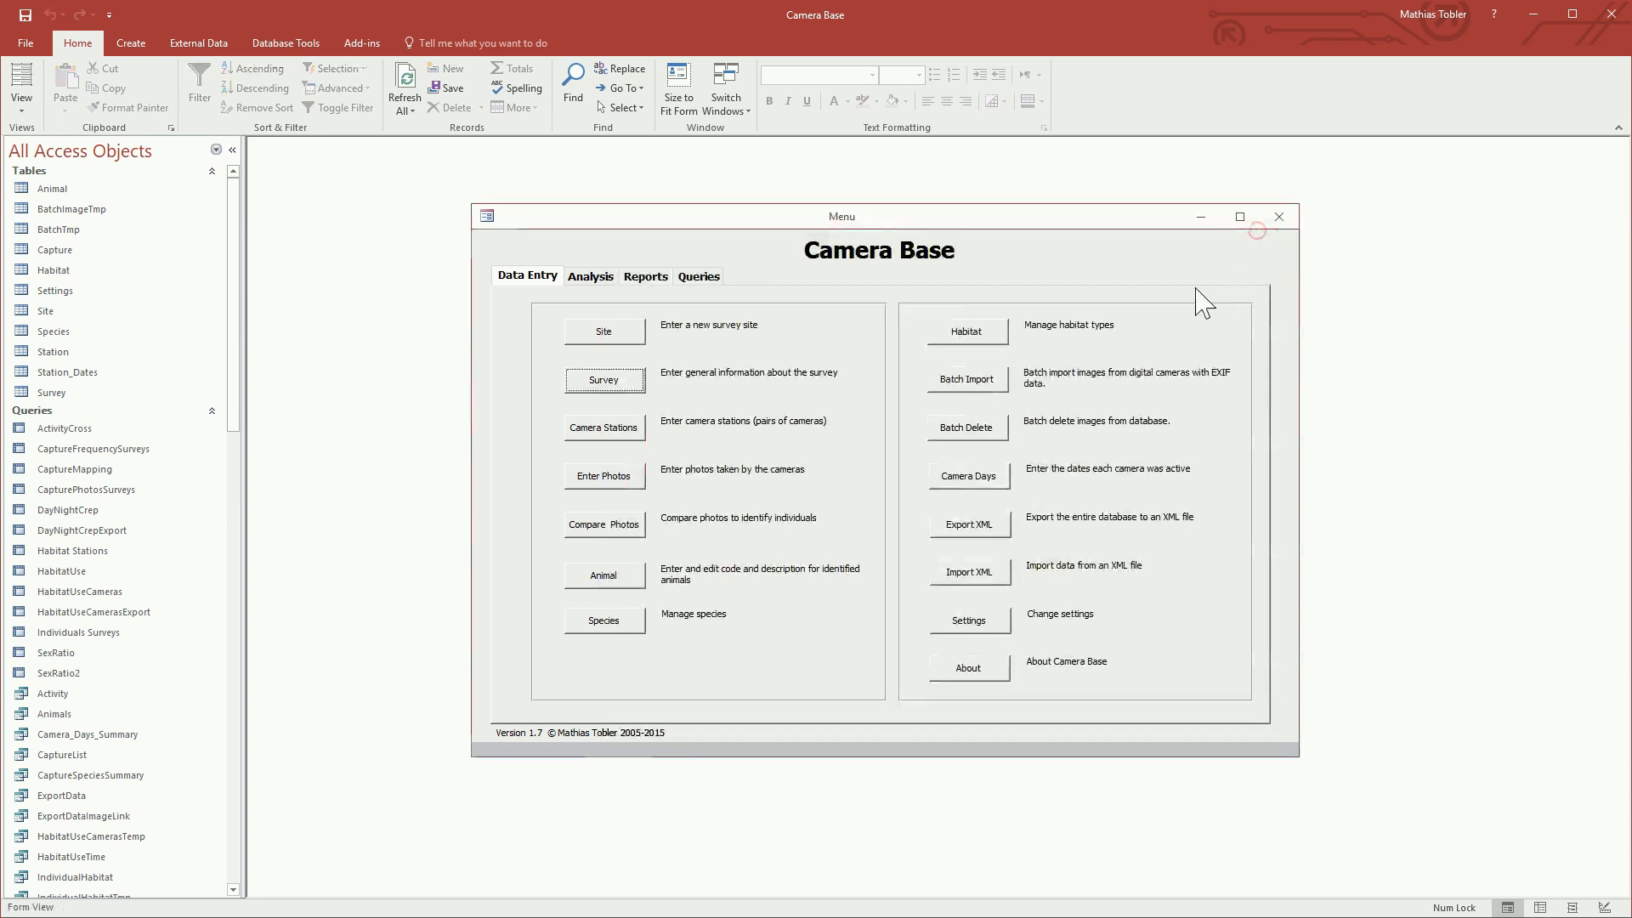
Step: Add a camera station to the Tambopata 2014 survey with X 353434 and Y 6454545
left_click(599, 432)
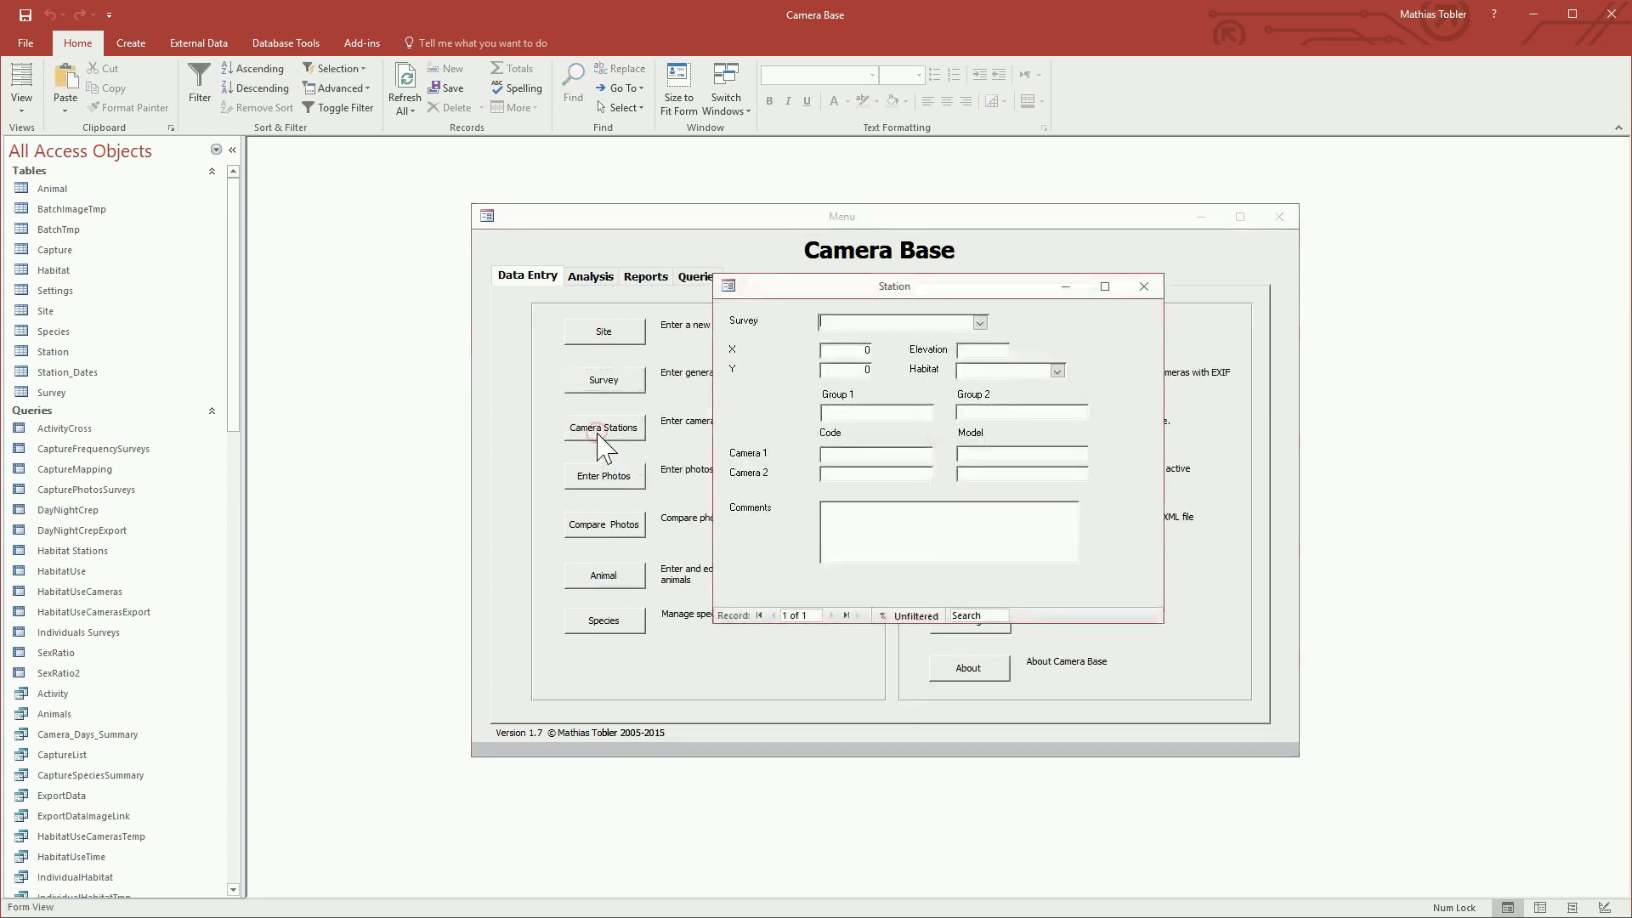
left_click(979, 322)
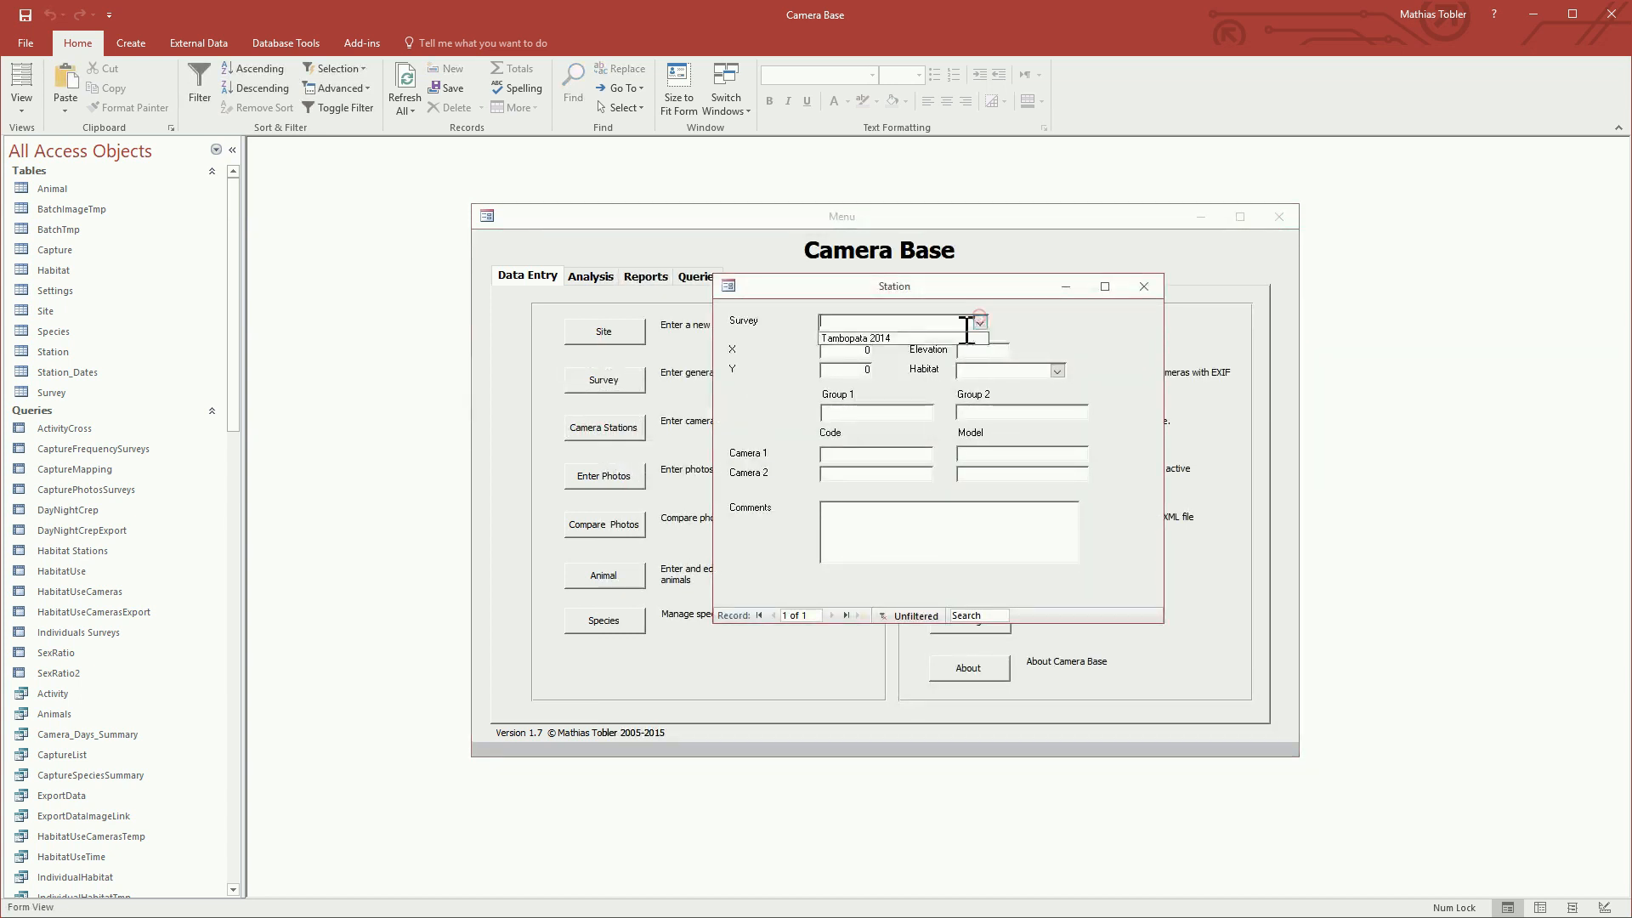
left_click(927, 337)
left_click(842, 349)
type("353434")
key("Tab")
type("6454545")
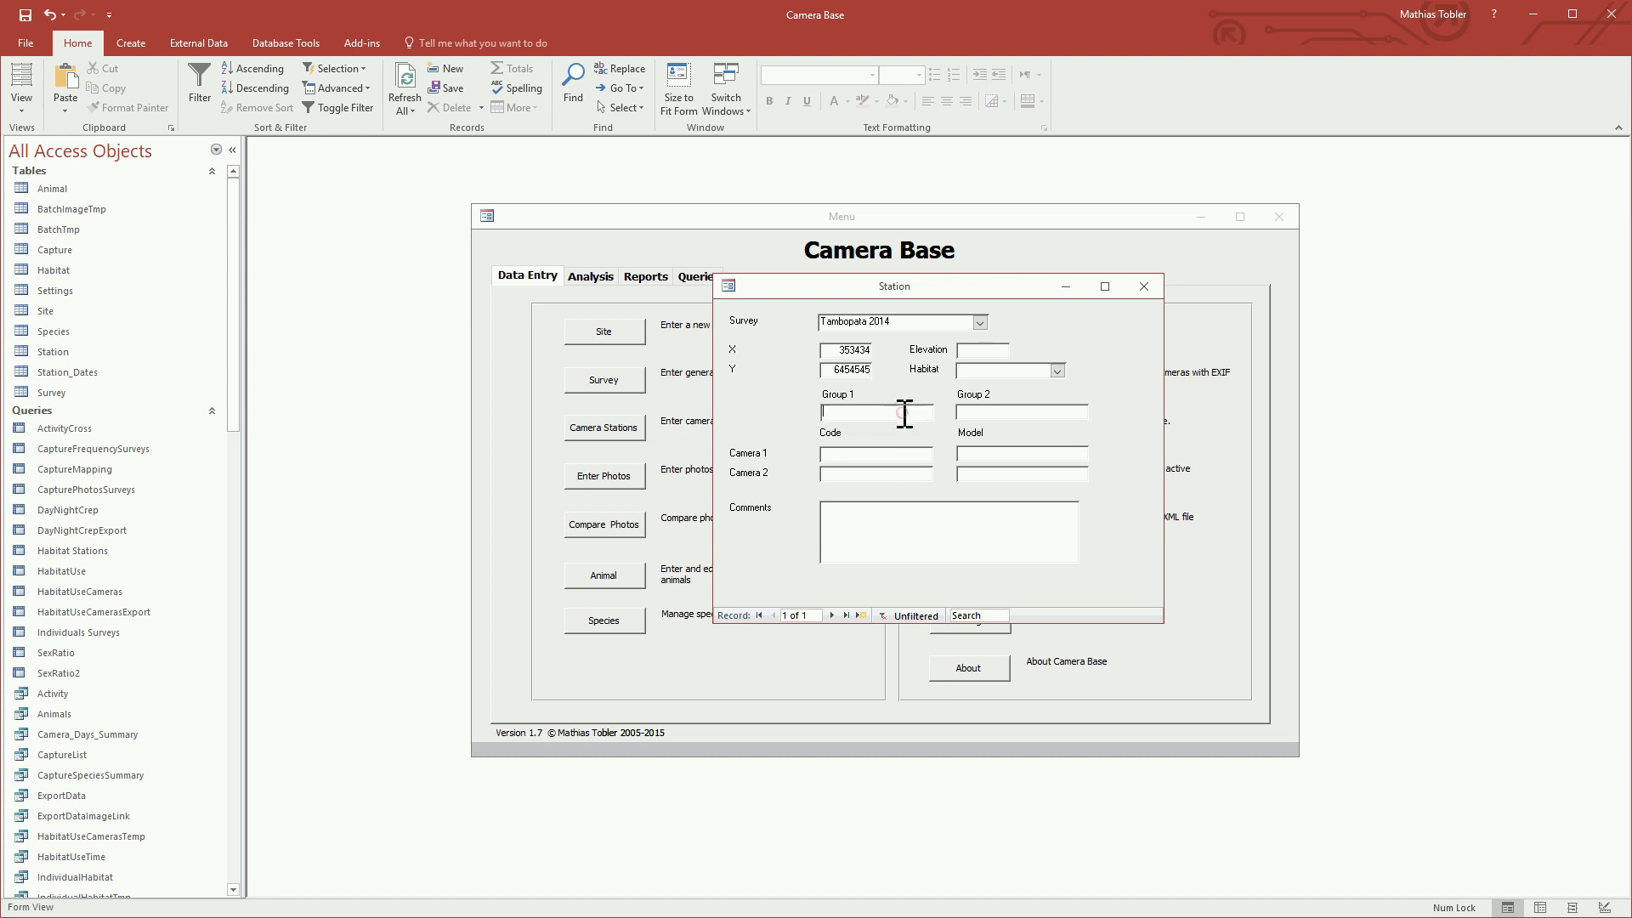
Step: Set the station's Group 1 to off-road and Group 2 to dense
left_click(854, 412)
type("off-road")
type("se")
Step: Enter code SDZG 1 and model Bushnell Trophy Cam for camera 1, and code SDZG 2 for camera 2
type("SDZG")
type("Bushnell Trophy")
type(" Cam")
type("SDZG")
Step: Copy the Bushnell Trophy Cam model from camera 1 to camera 2 and close the station form
left_click_drag(1063, 456, 897, 459)
key("ctrl+c")
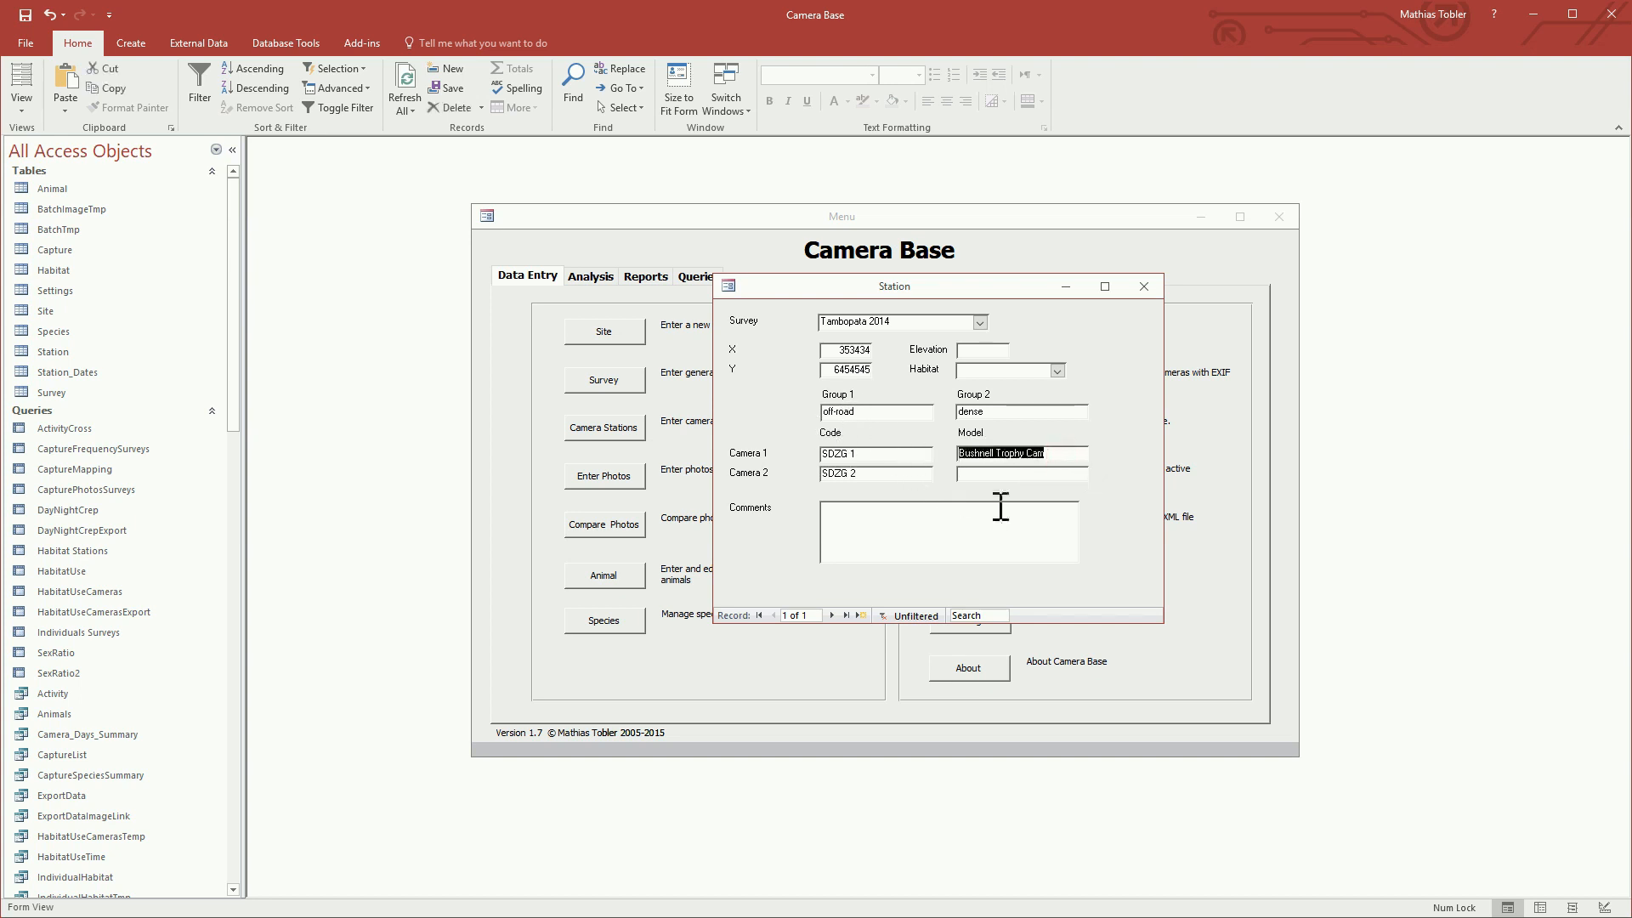
left_click(1024, 476)
key("ctrl+v")
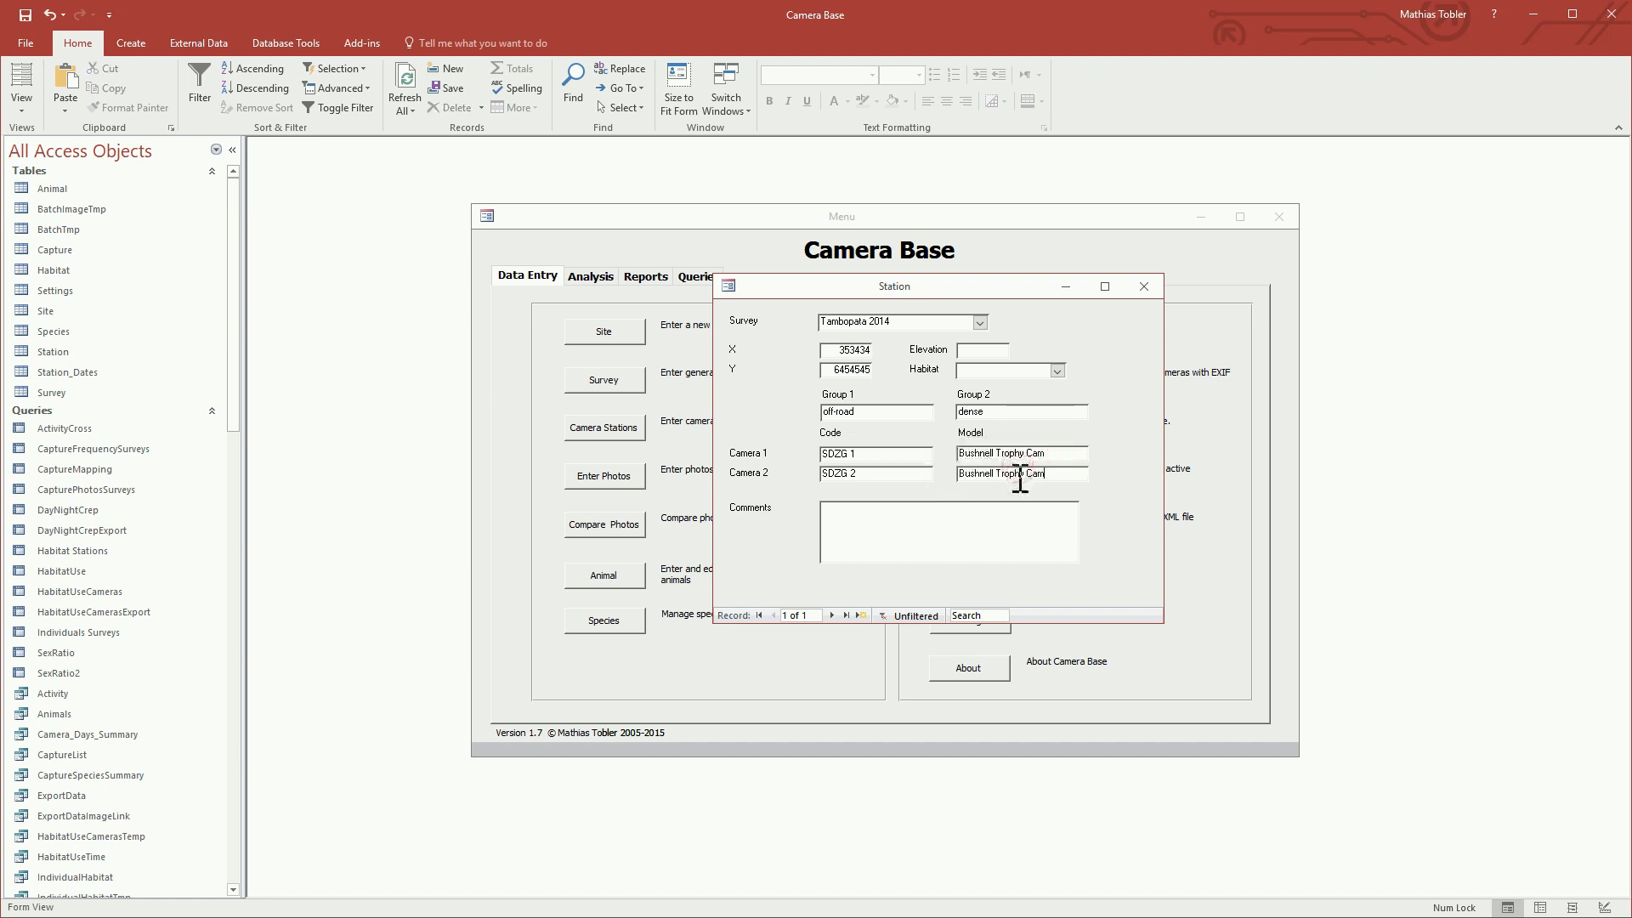
left_click(990, 519)
left_click(1145, 287)
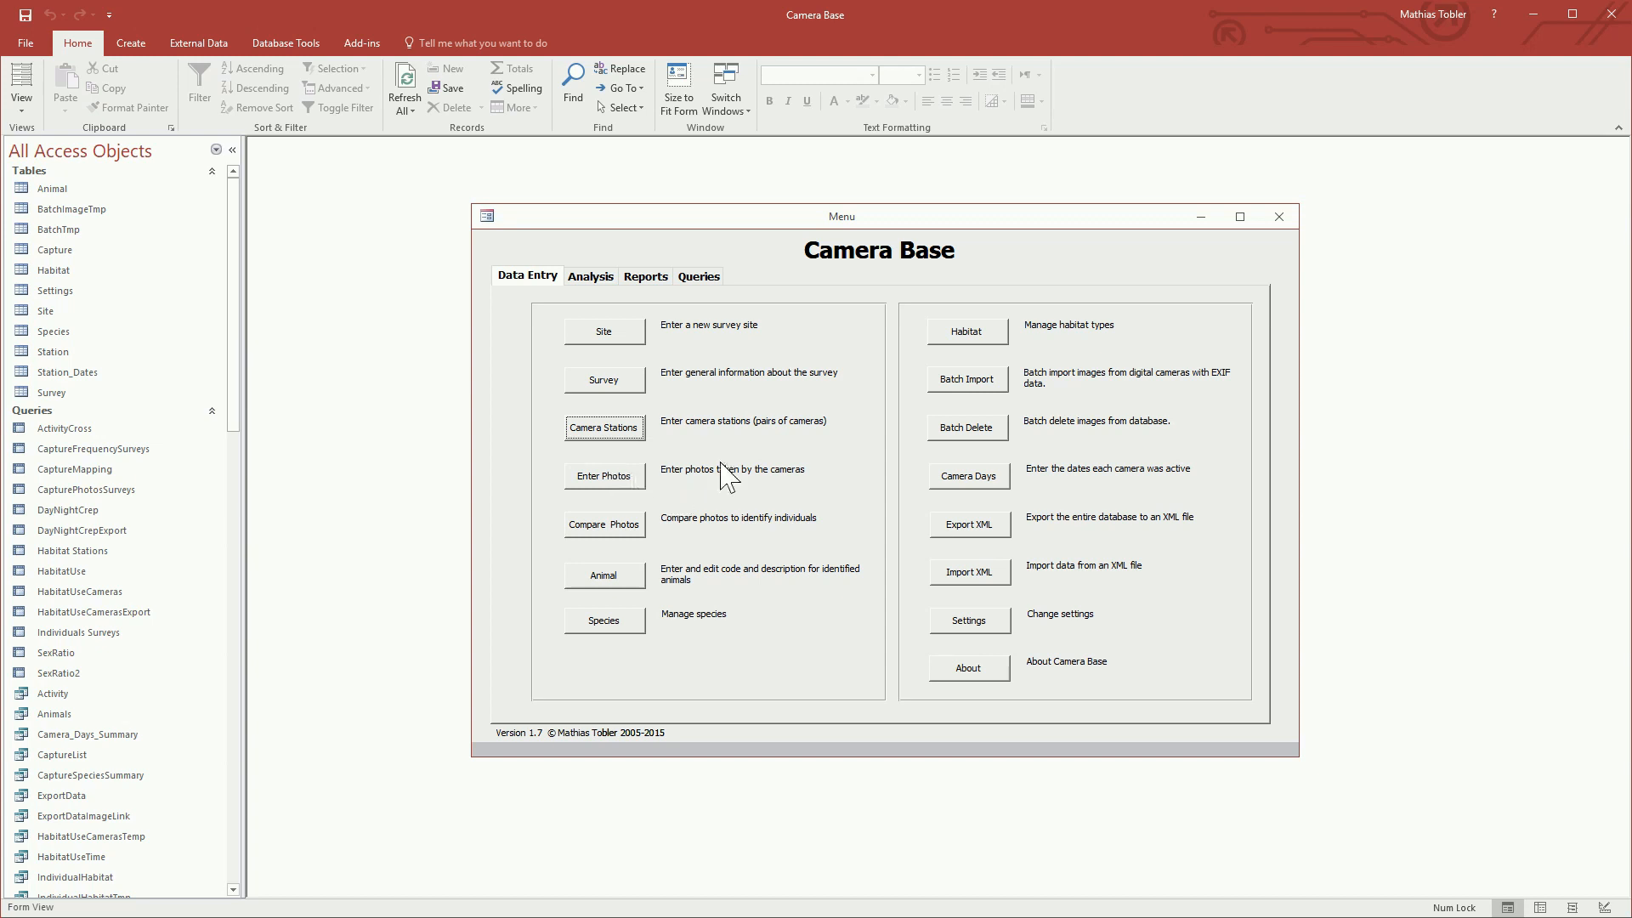
Step: Open the batch image import and choose survey Tambopata 2014 and station SDZG 1 / SDZG 2
left_click(976, 382)
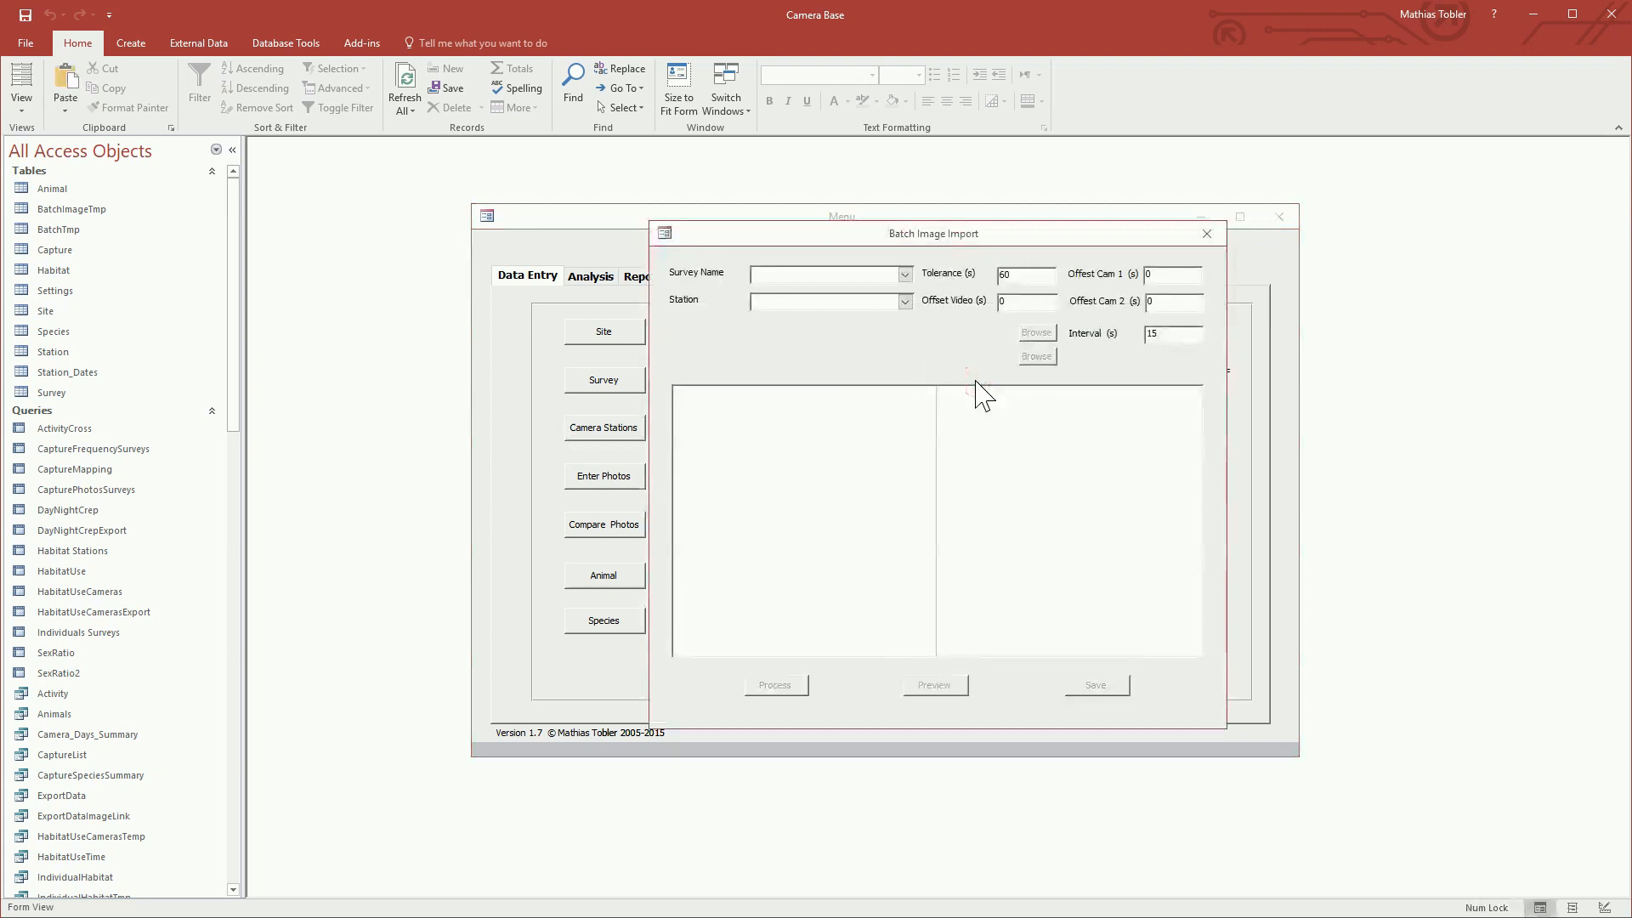
left_click(906, 274)
left_click(878, 299)
left_click(905, 302)
left_click(868, 320)
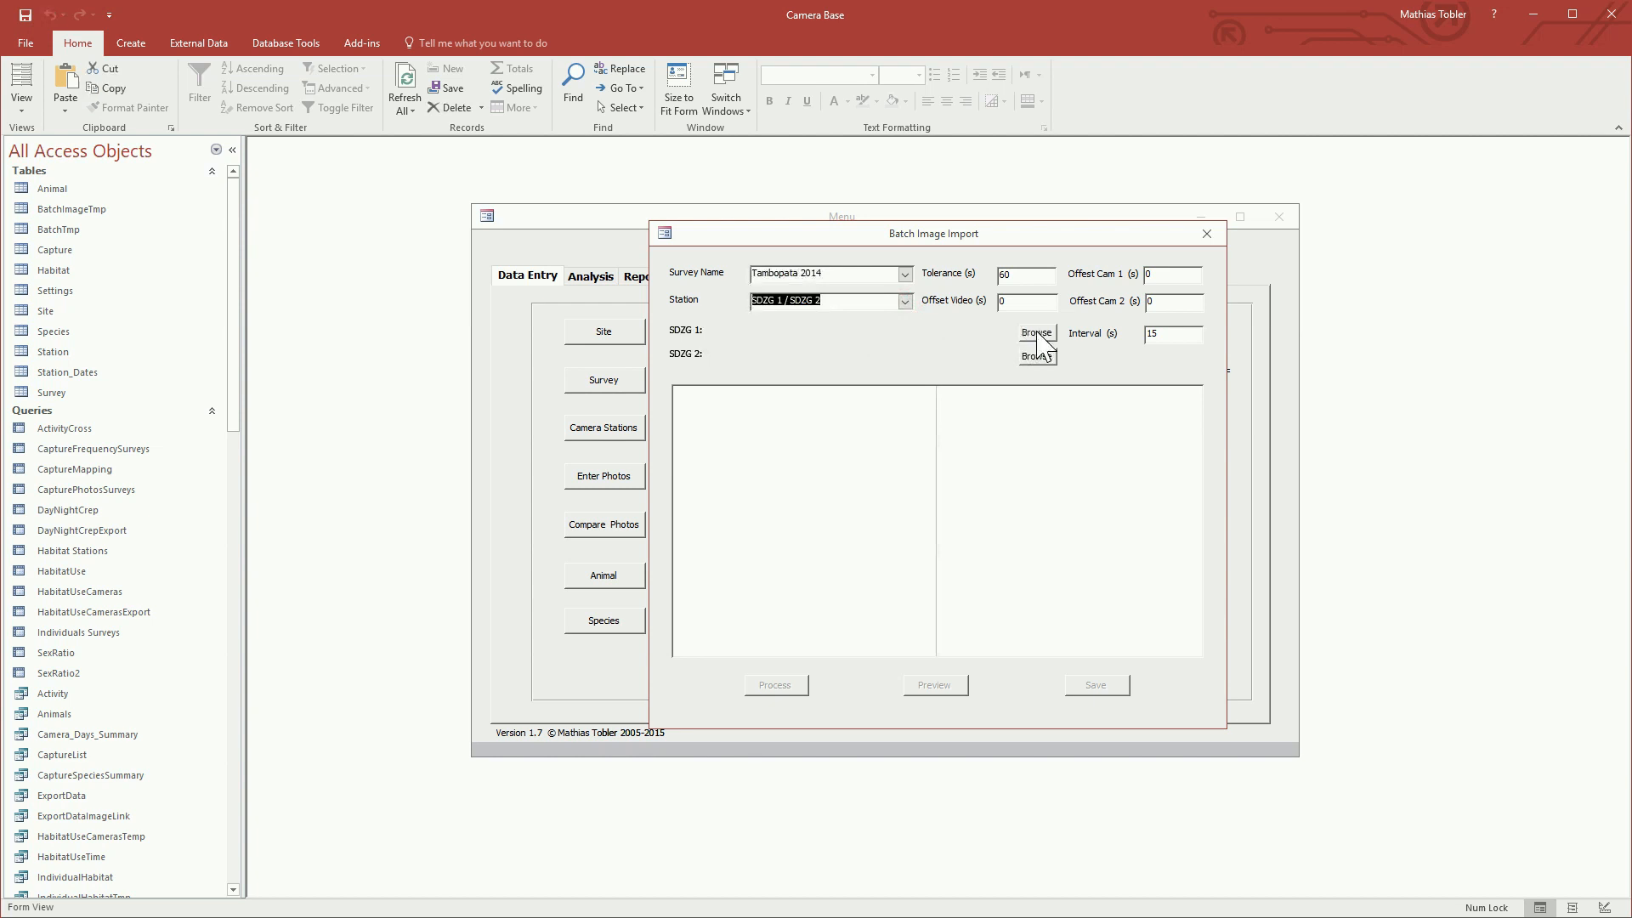
Step: Set the image directory of camera SDZG 1 to the SDZG 1 folder in Camera Base Demo\S90
left_click(1038, 334)
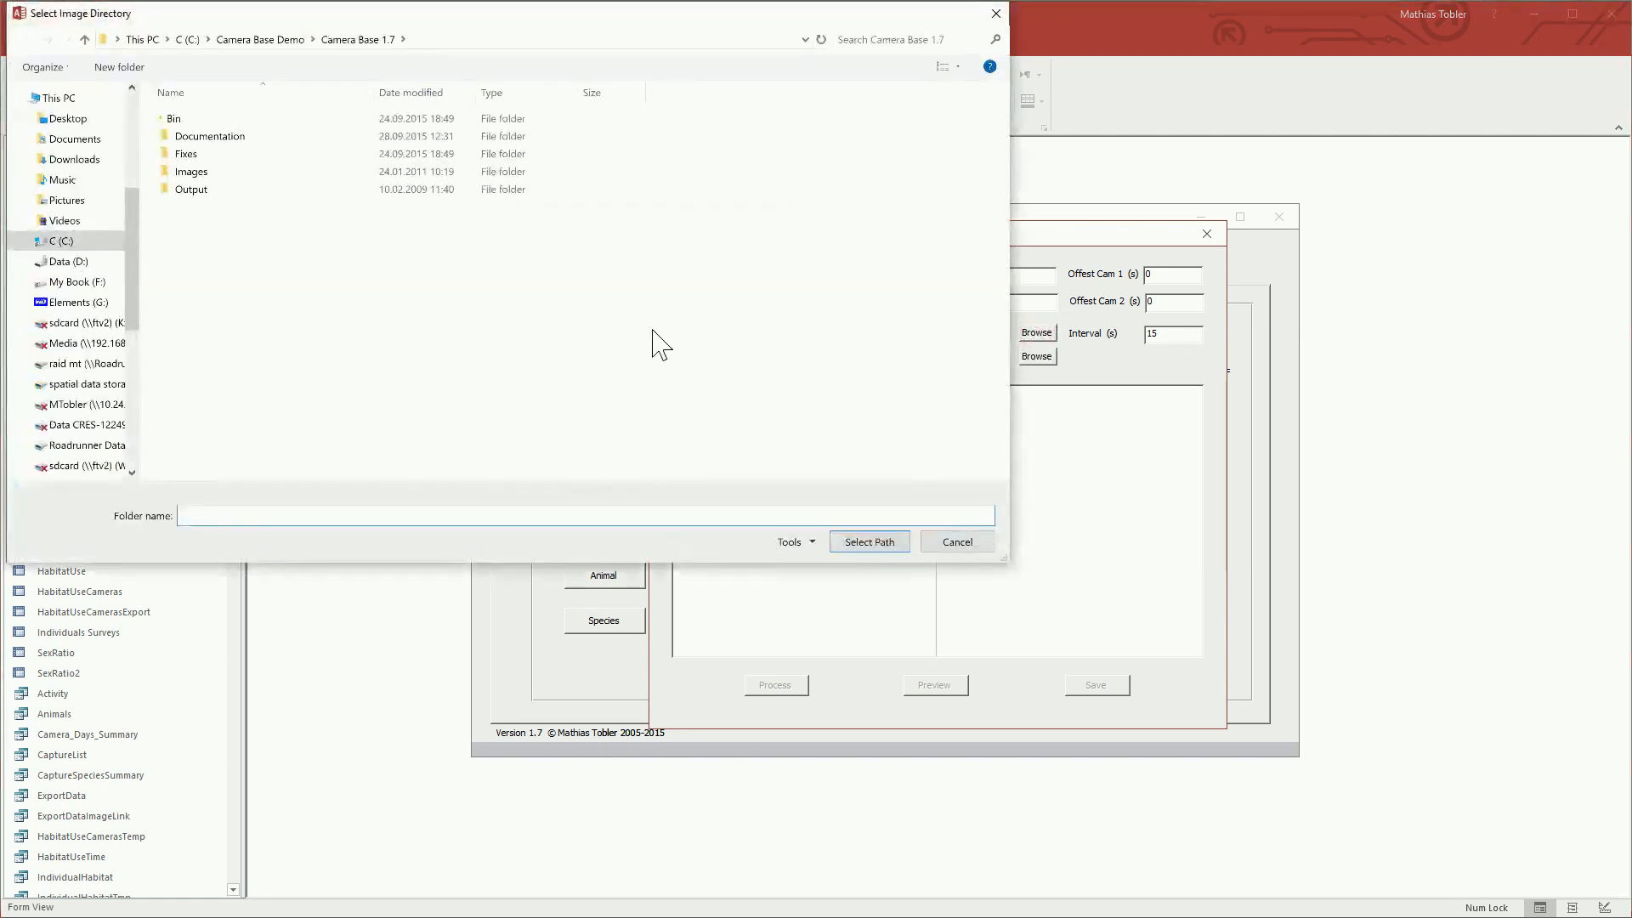
left_click(260, 39)
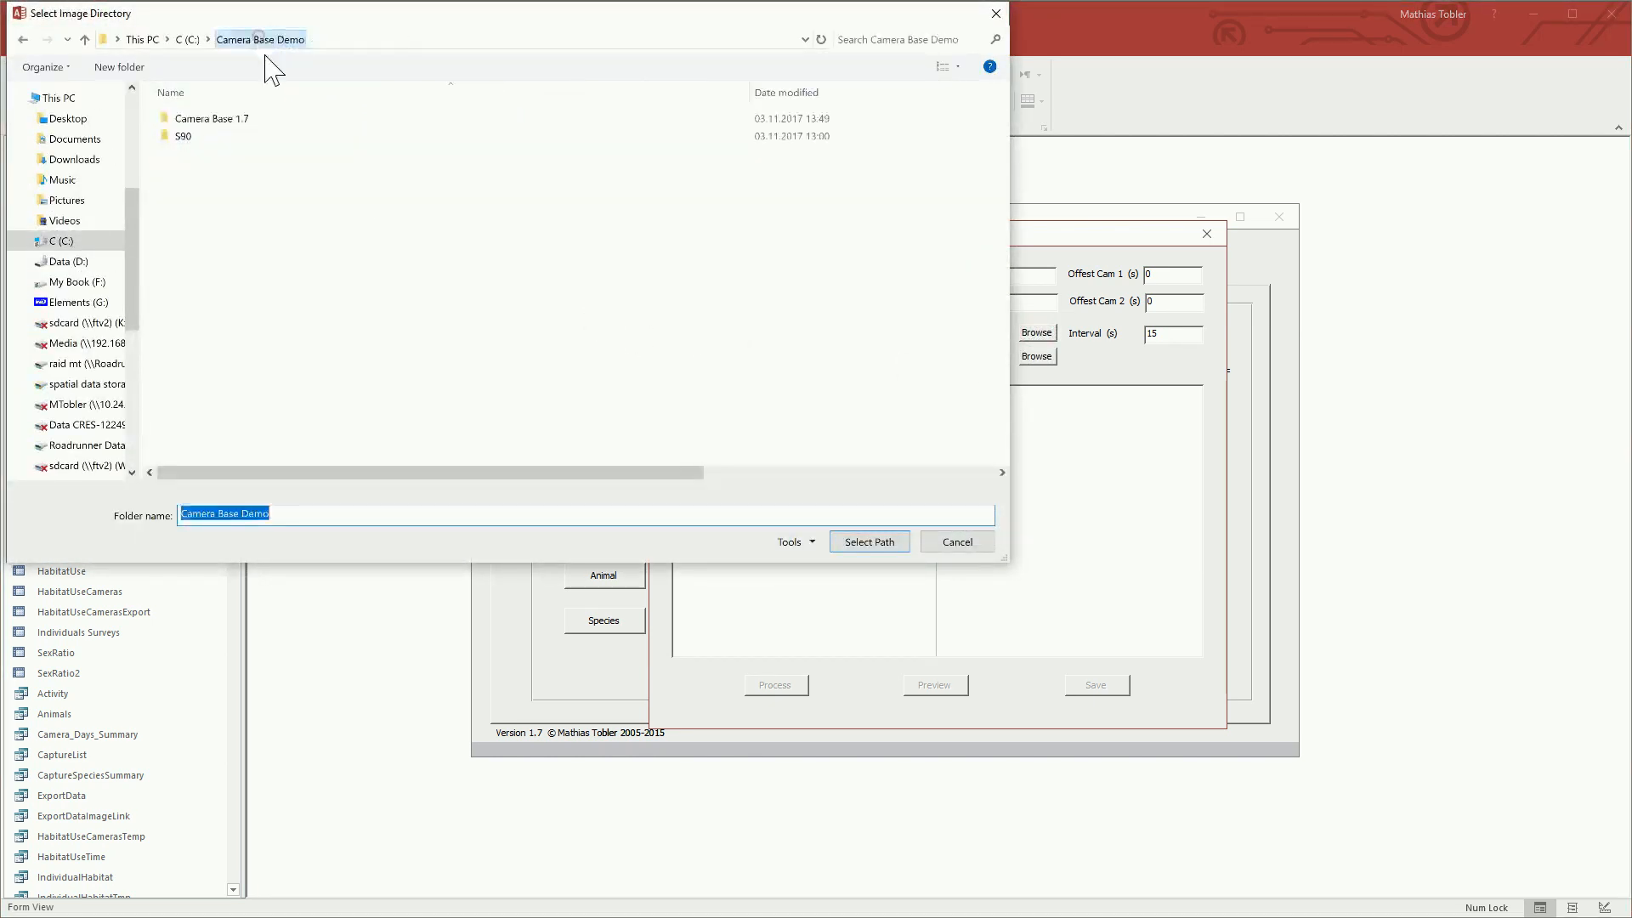
double_click(187, 137)
left_click(207, 120)
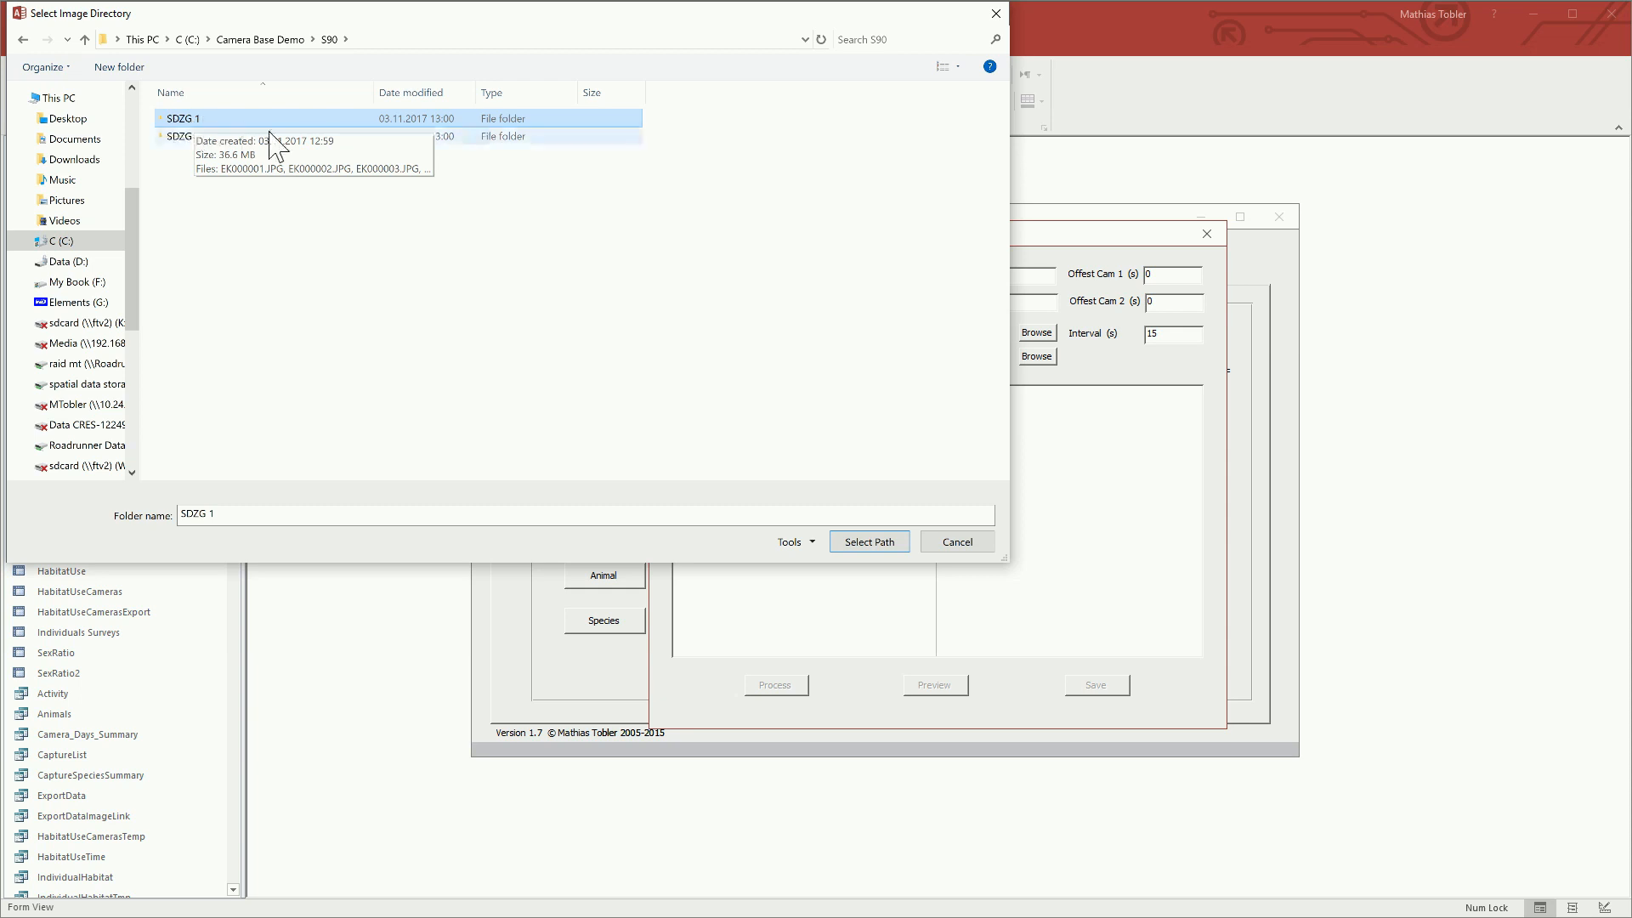
left_click(870, 548)
Step: Set the image directory of camera SDZG 2 to the SDZG 2 folder in Camera Base Demo\S90
left_click(1039, 357)
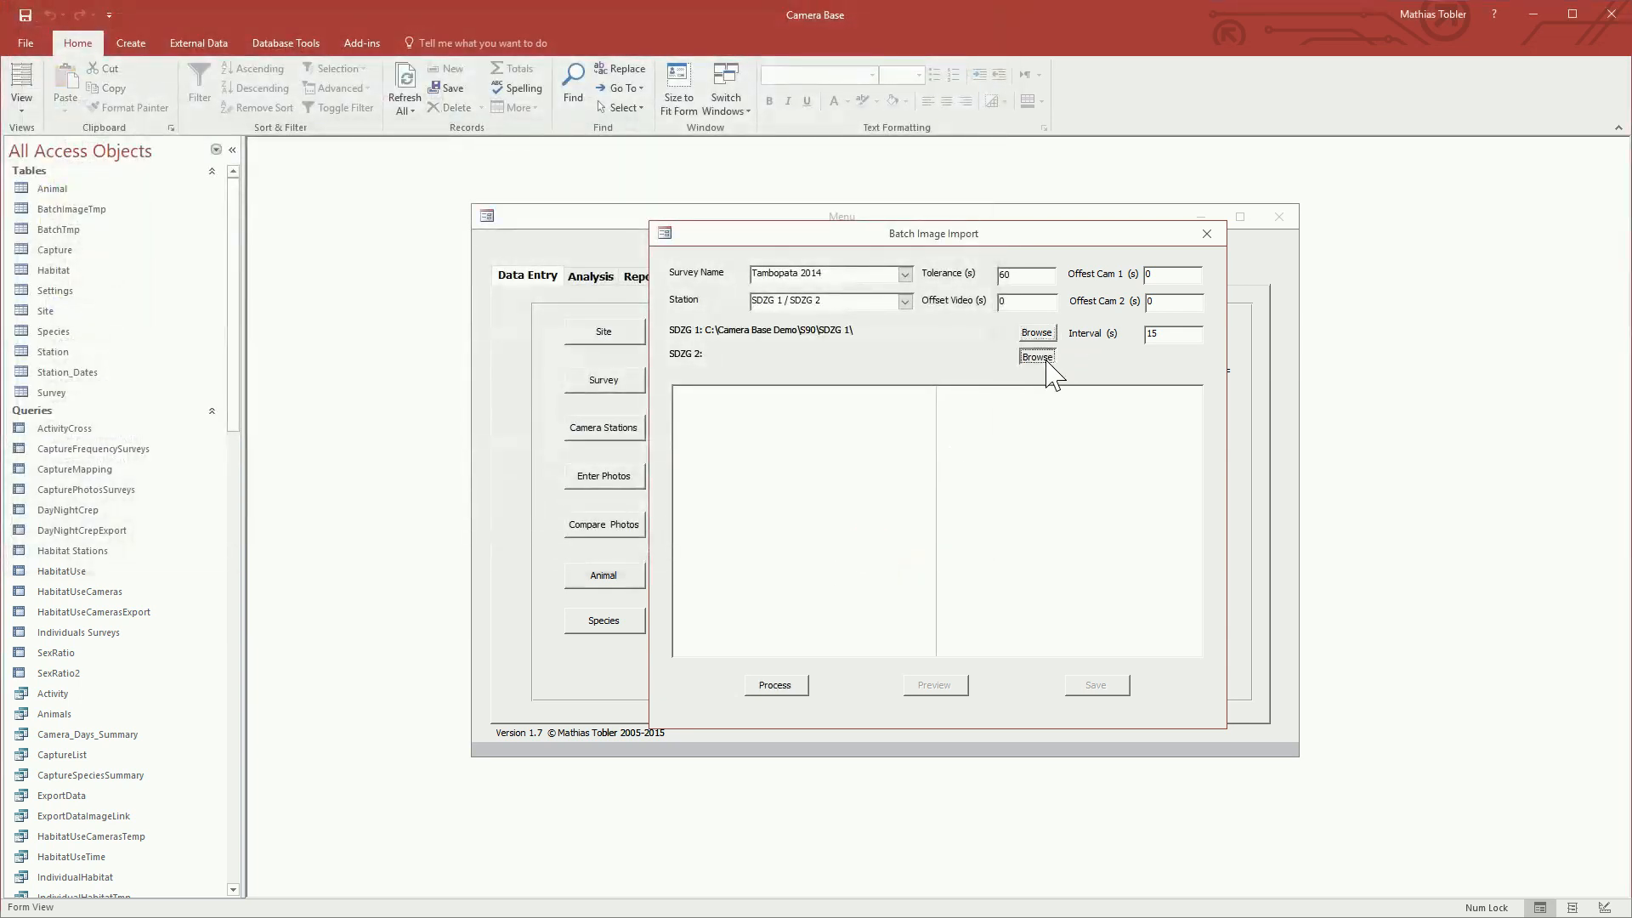
left_click(198, 137)
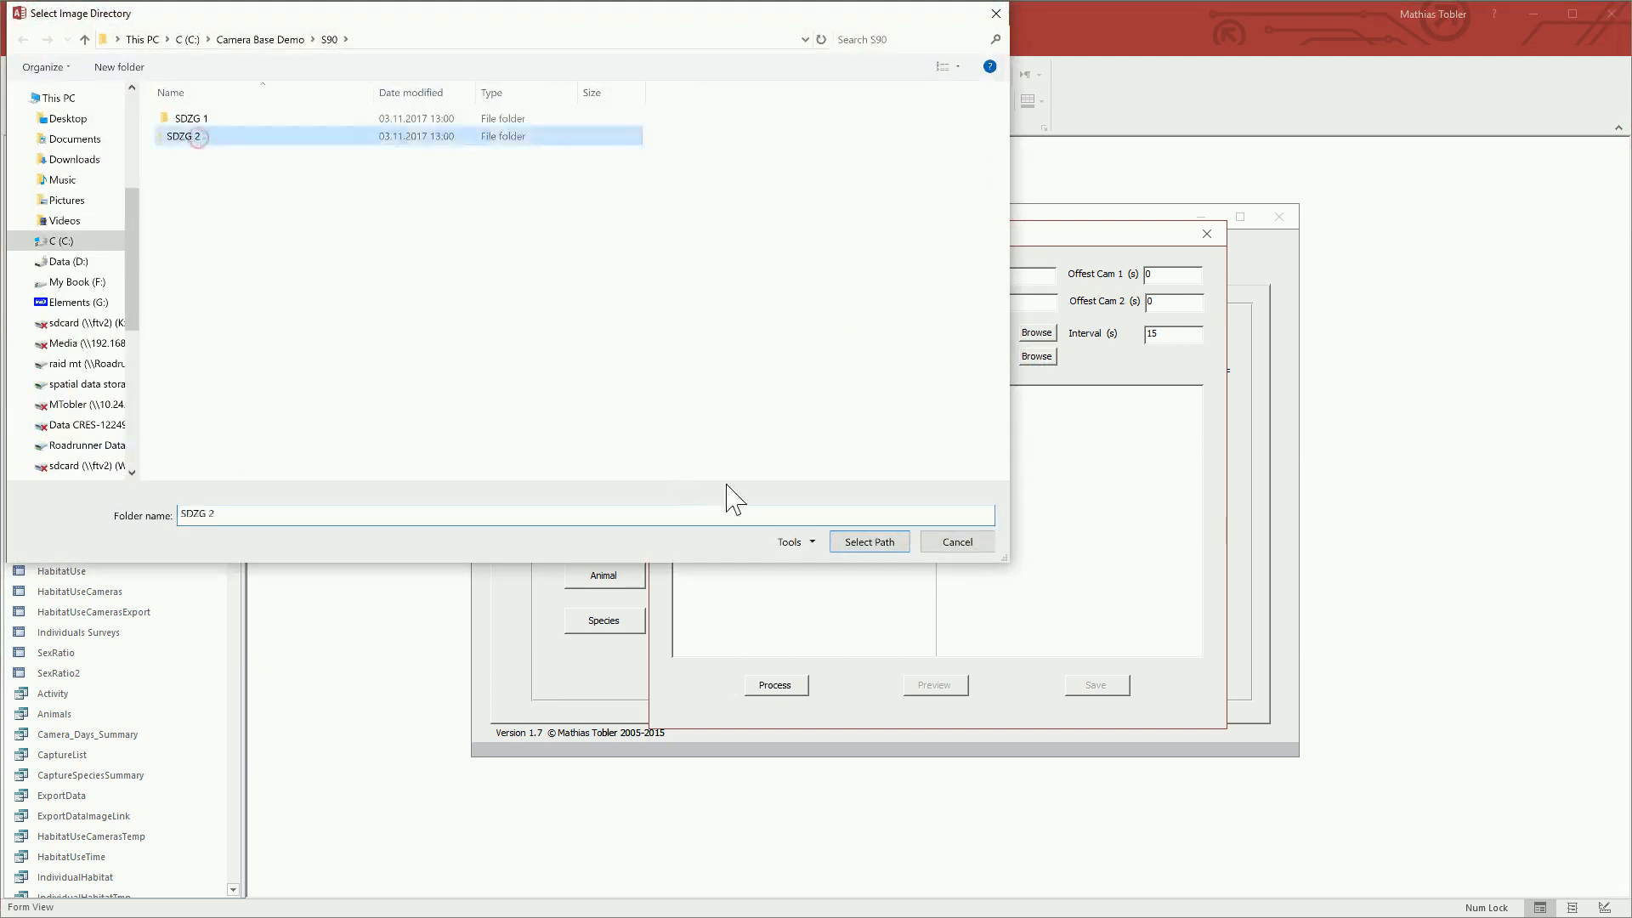
left_click(869, 544)
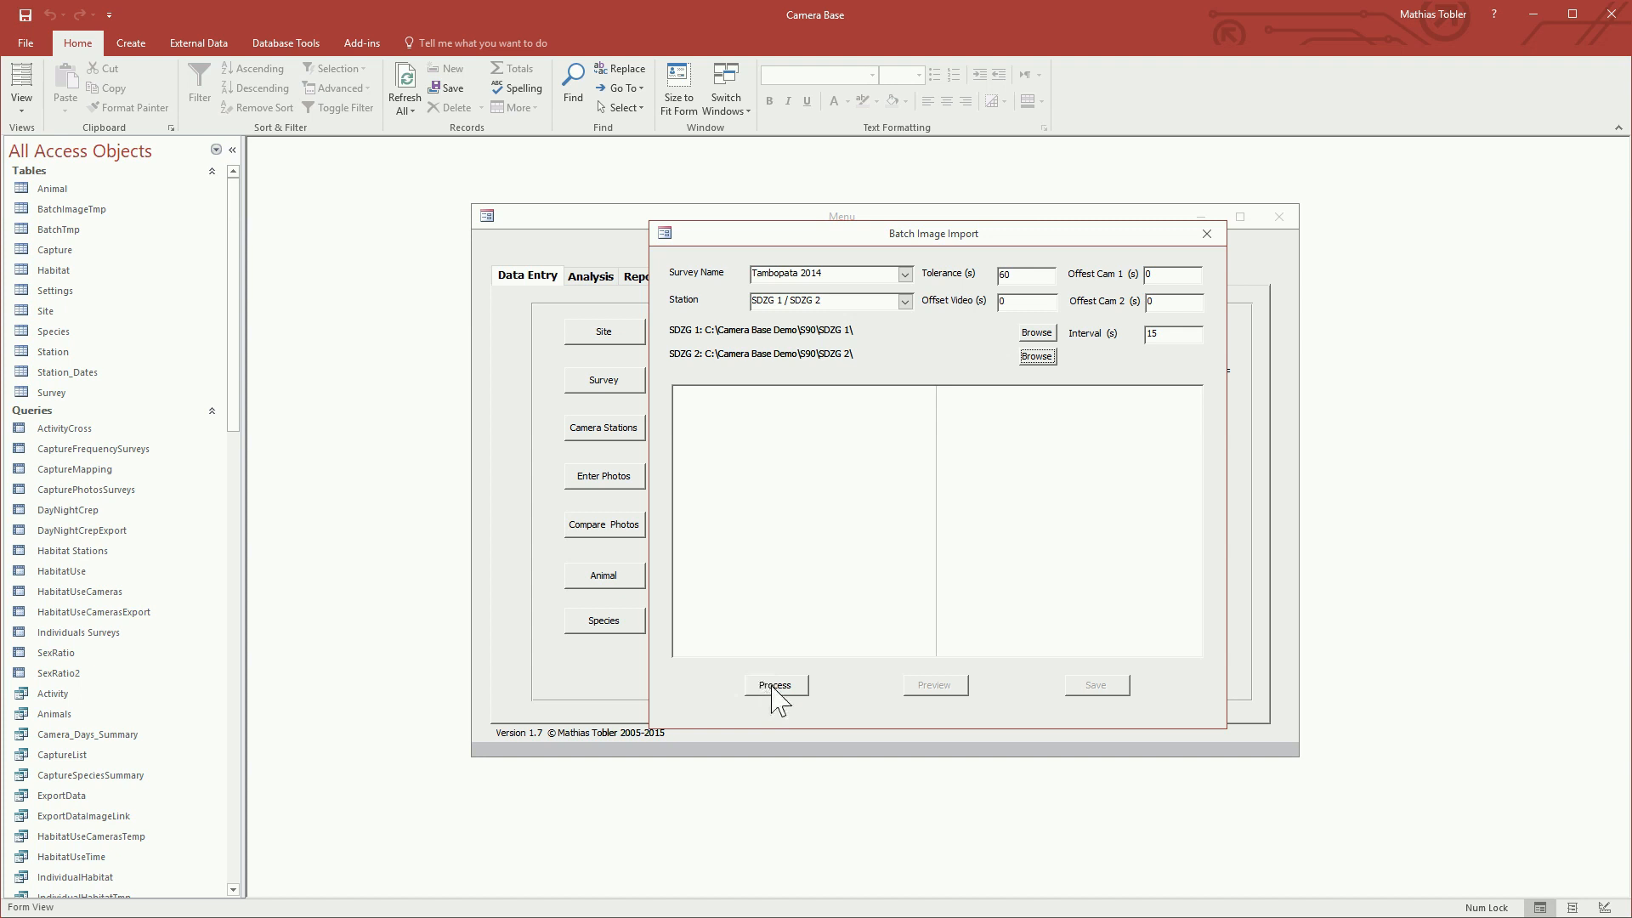
Step: Review the import's tolerance, offset and interval settings and process the images of both cameras
left_click(1020, 277)
left_click(1166, 275)
left_click(1158, 268)
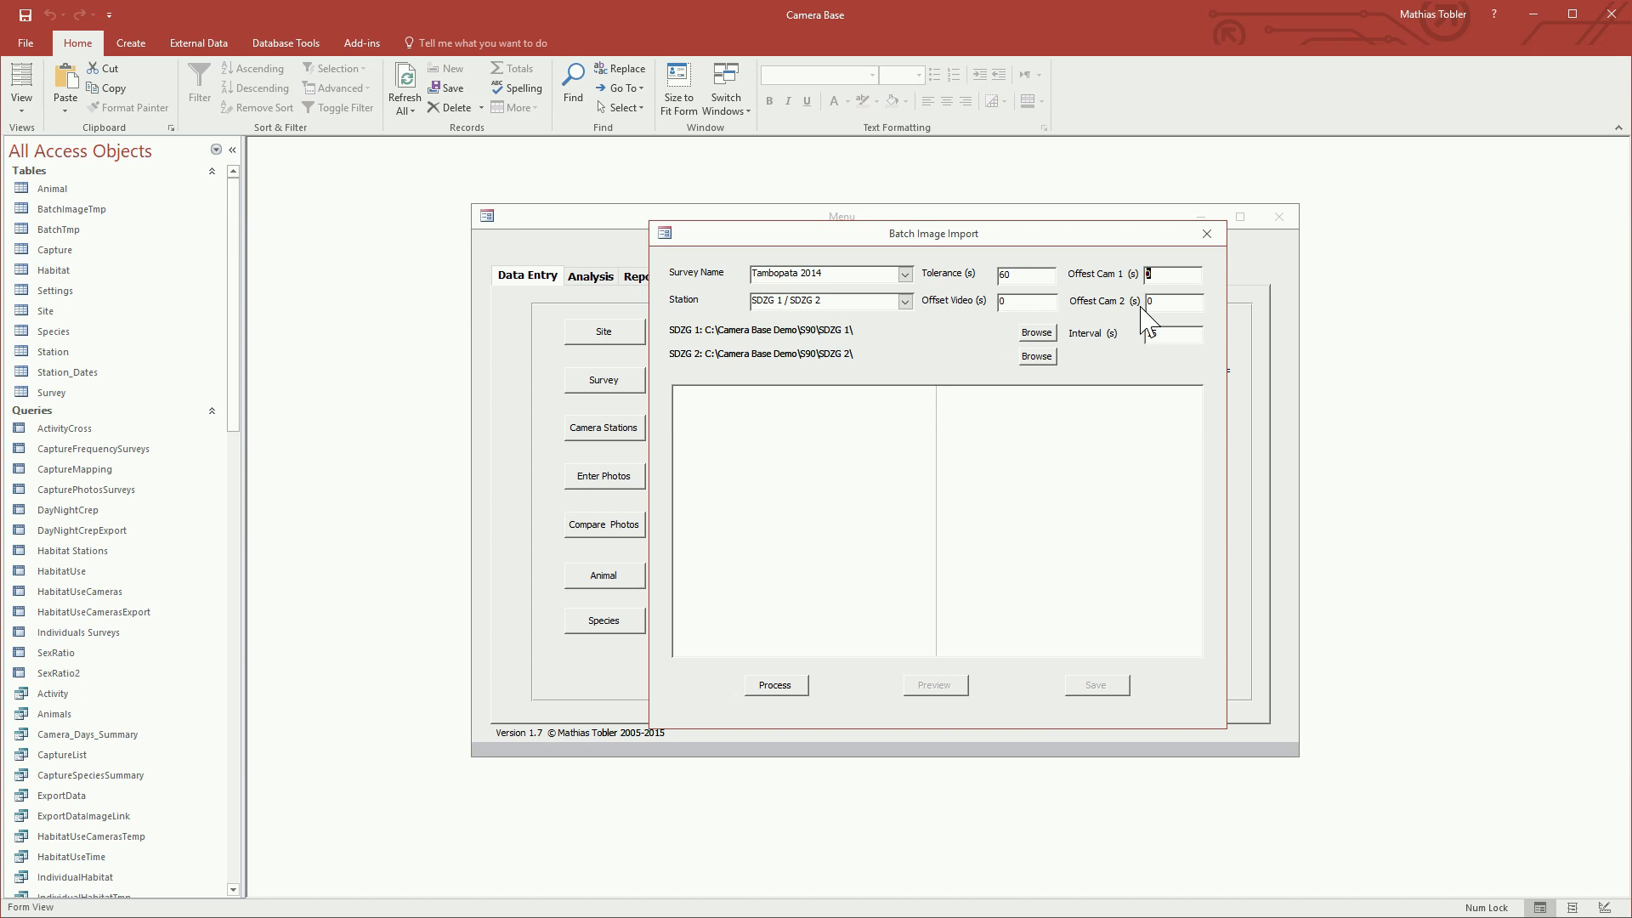
left_click(1023, 302)
left_click(1176, 334)
double_click(1145, 331)
left_click(781, 690)
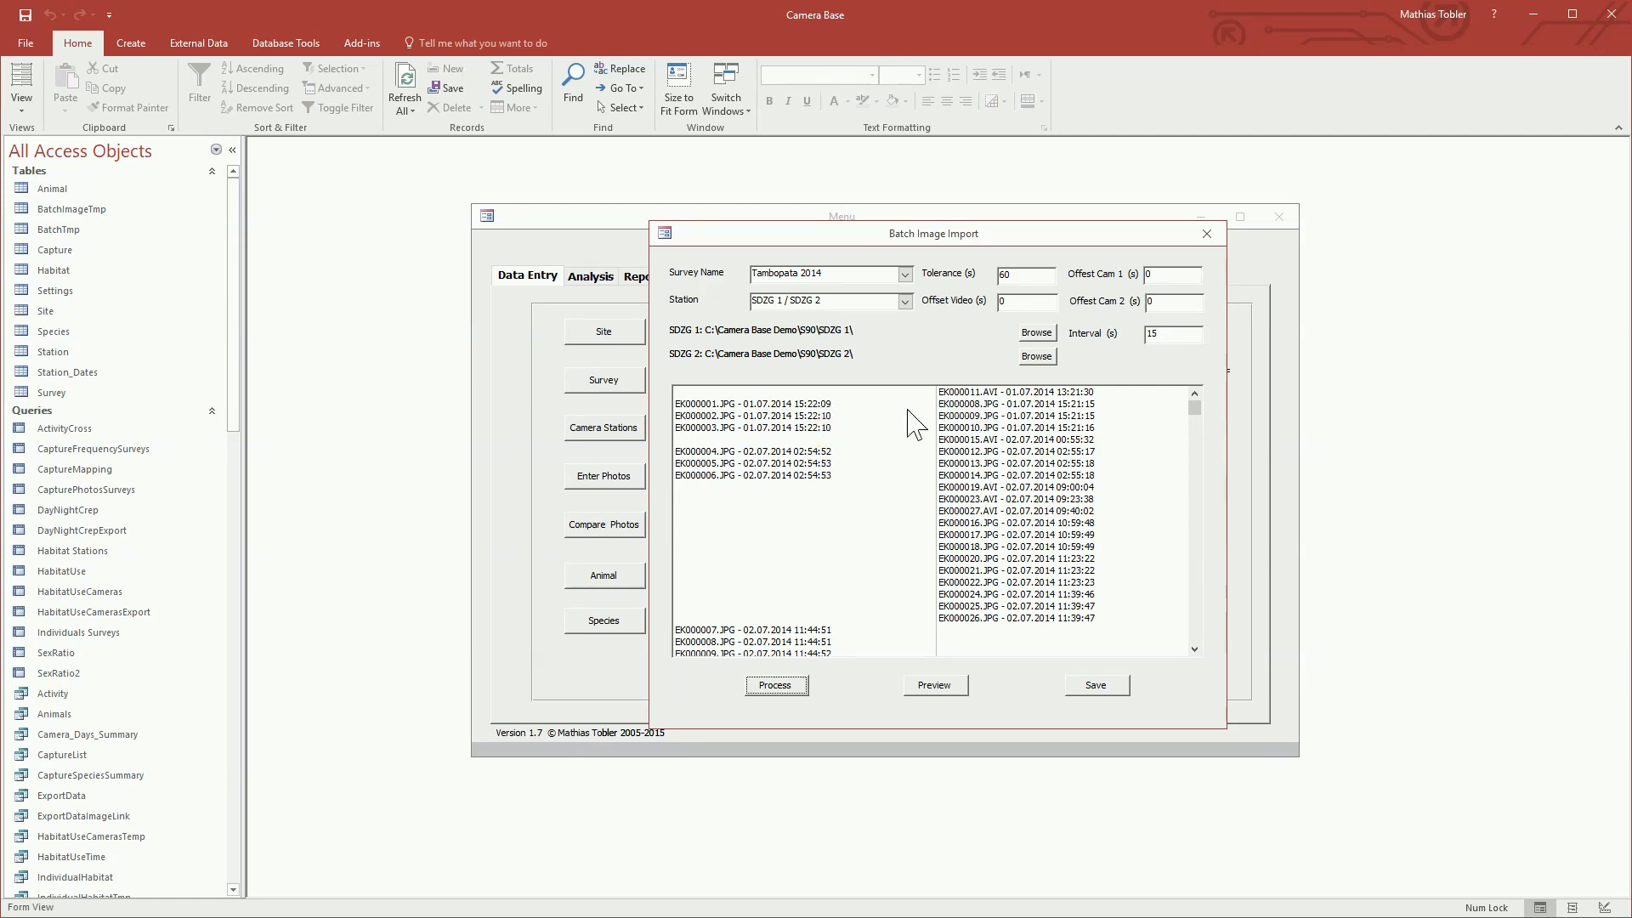
Step: Select the EK000011.AVI entry in the processed list and set the video offset to 7200 seconds
left_click(983, 392)
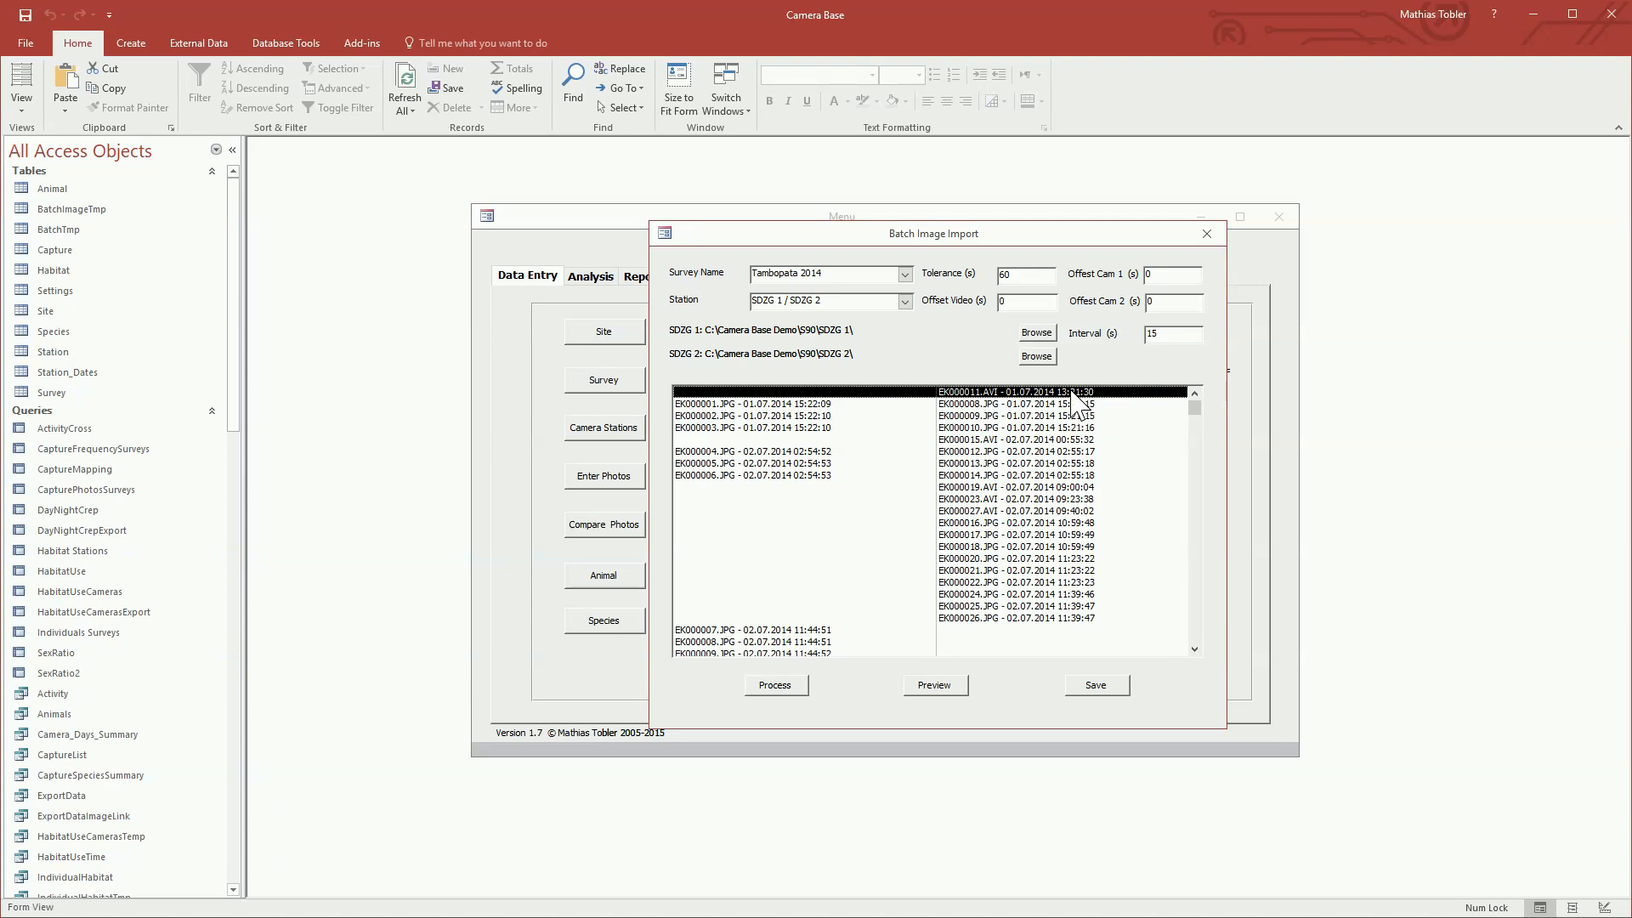
left_click(1008, 302)
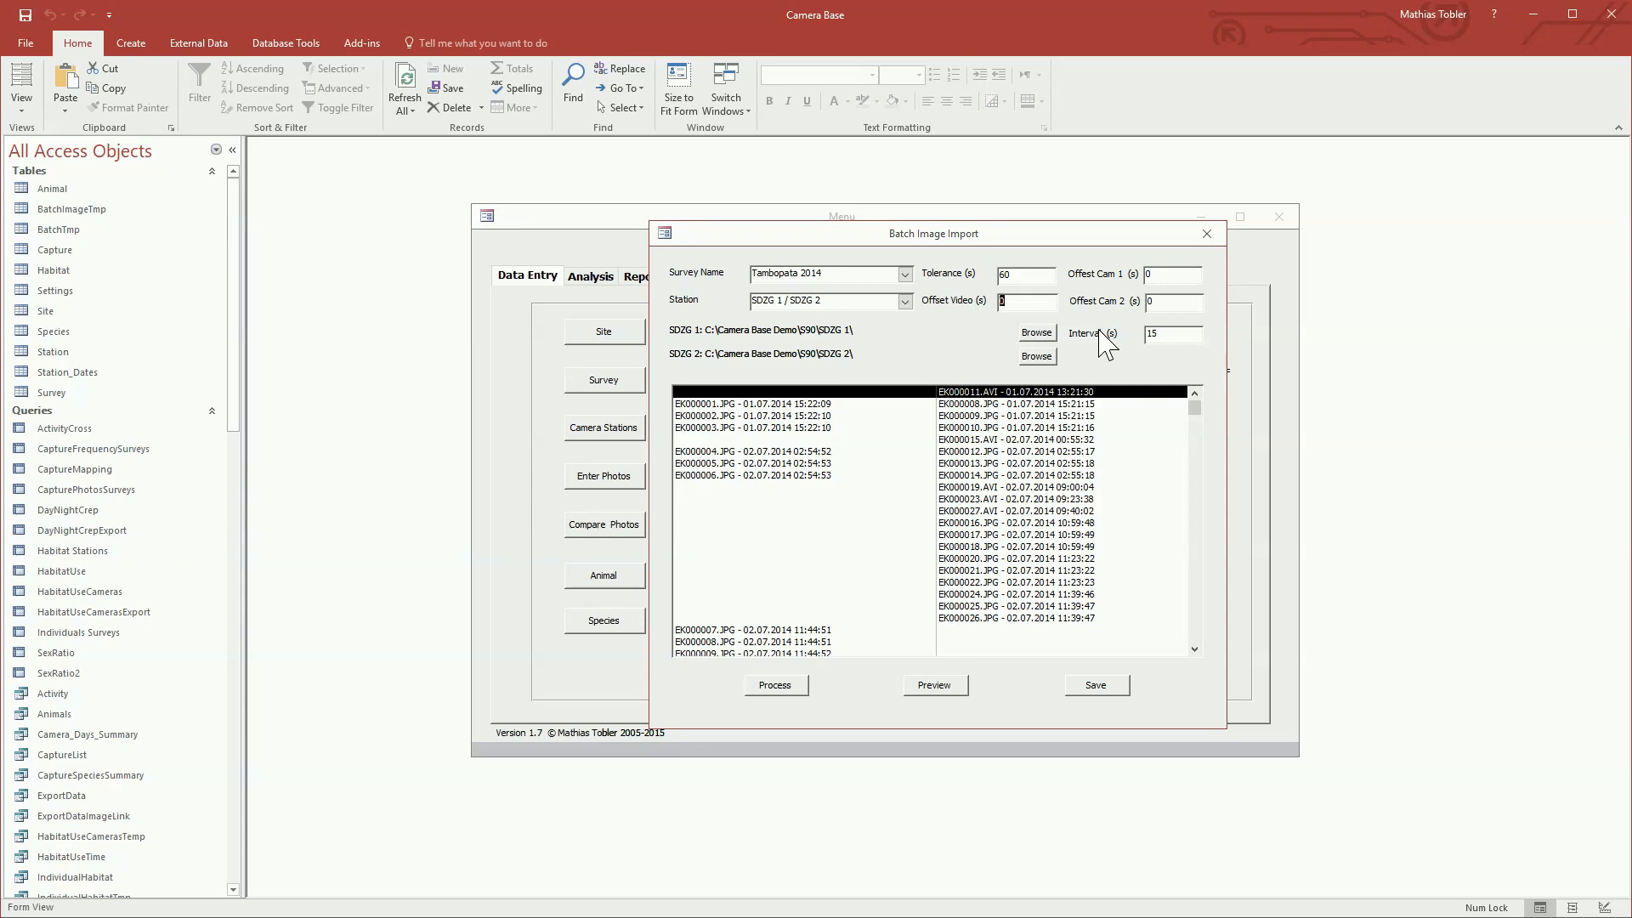
type("7200")
Step: Reprocess the images of both cameras with the new video offset and select the EK000011.AVI entry to check its time
left_click(781, 685)
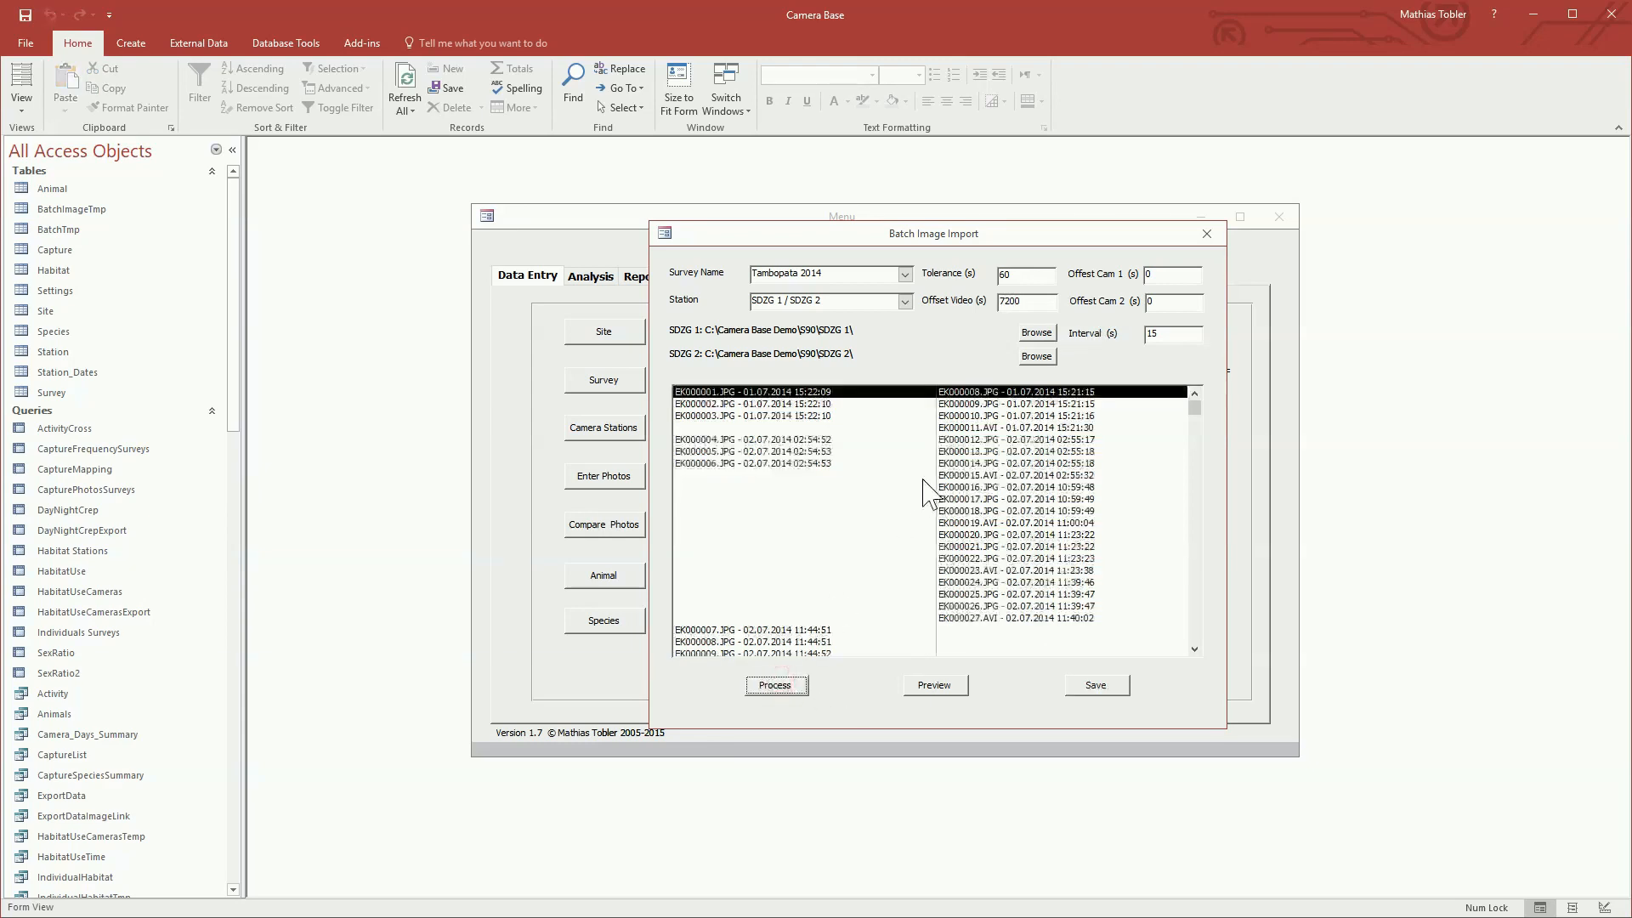
left_click_drag(1095, 417, 1089, 432)
left_click(1086, 418)
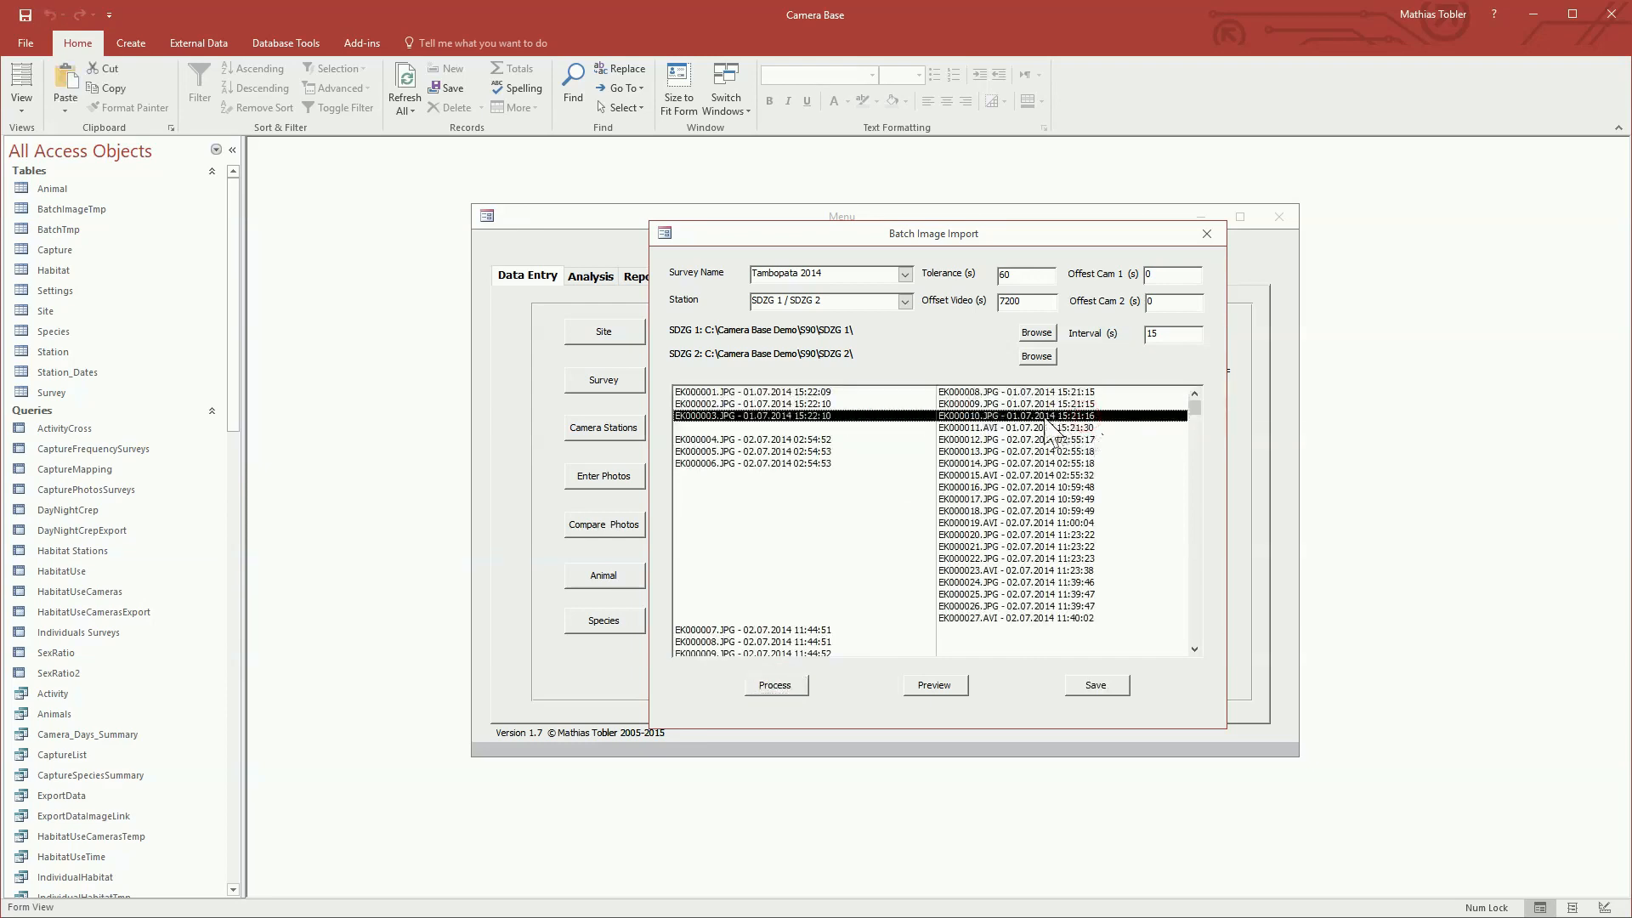
left_click(1099, 427)
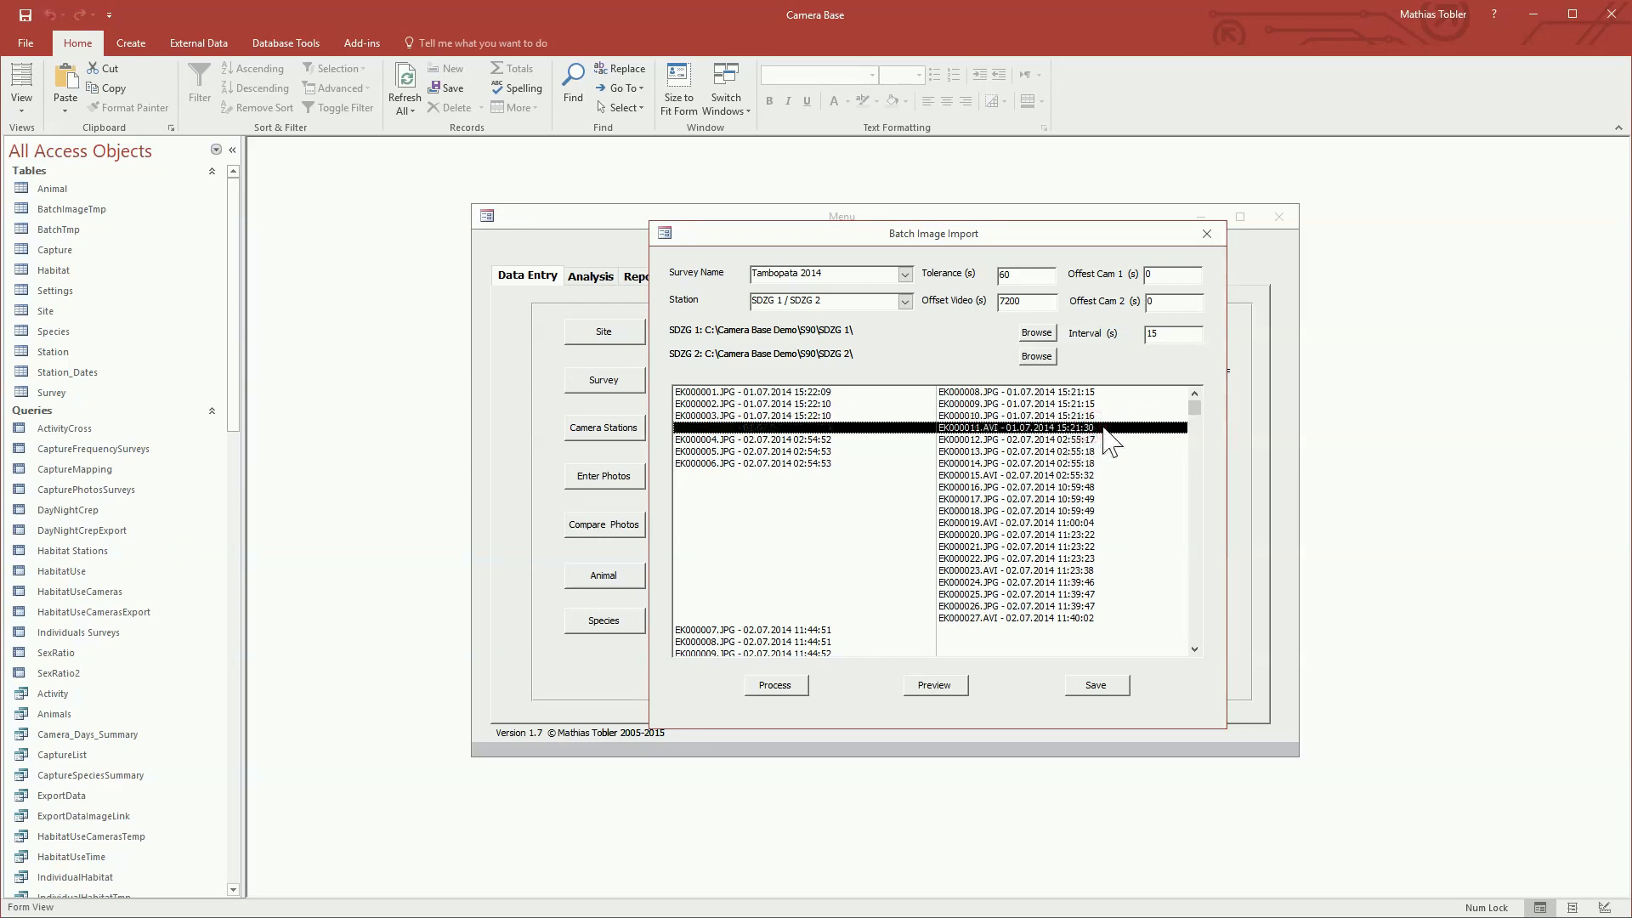
Step: Examine how the photos and videos of SDZG 1 and SDZG 2 are paired by time throughout the processed list
scroll(1106, 442, "down", 2)
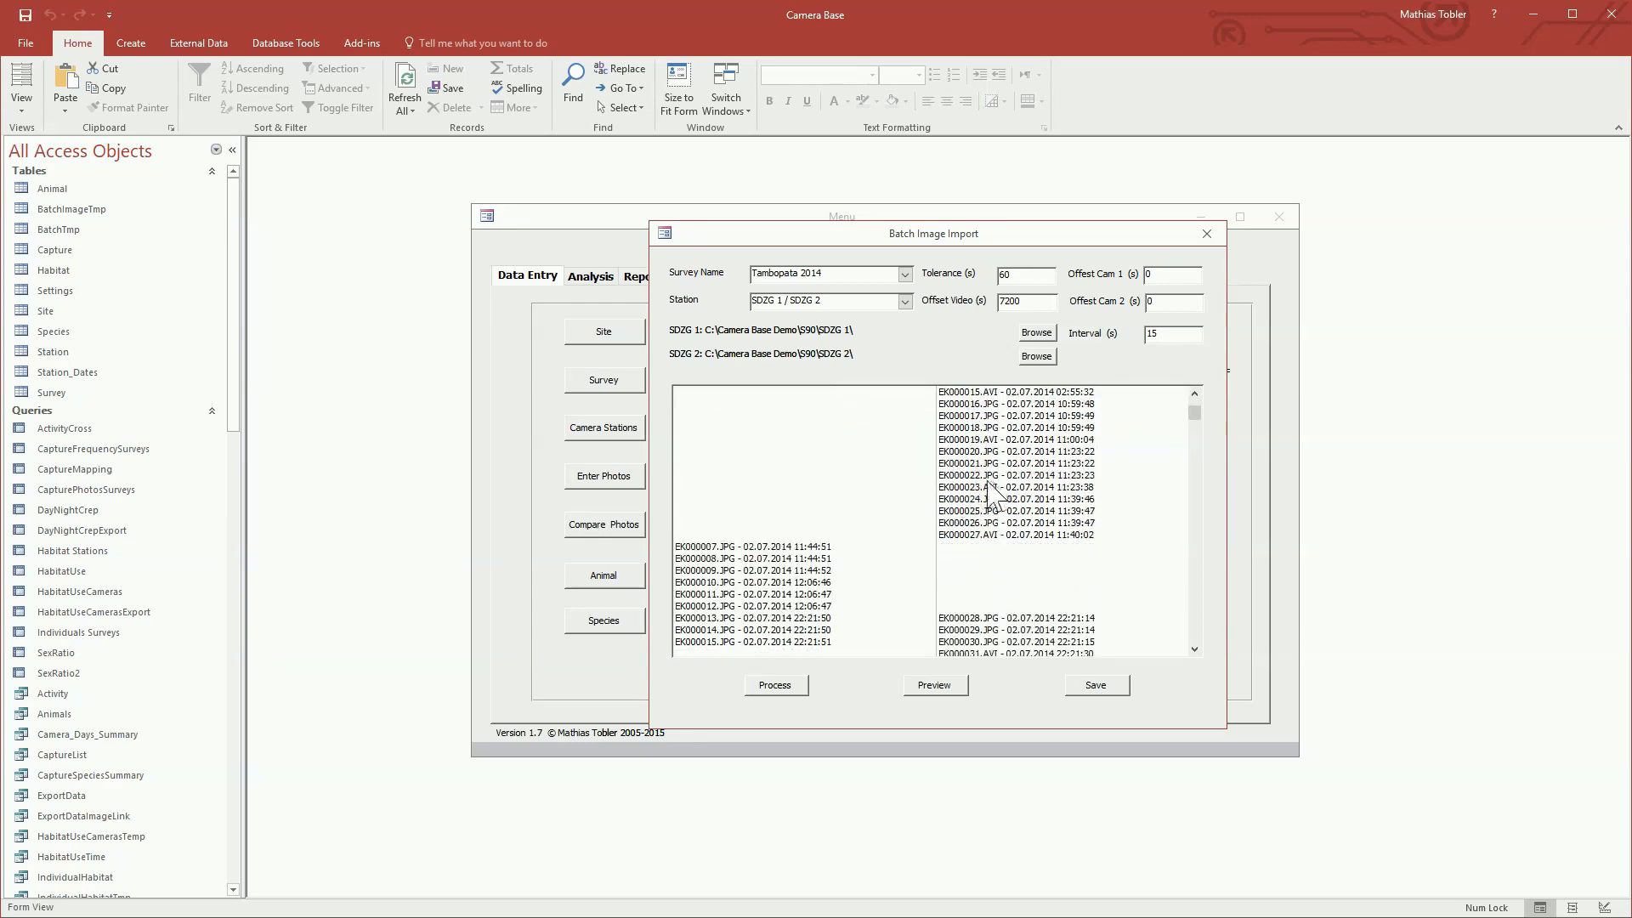
scroll(1033, 494, "down", 1)
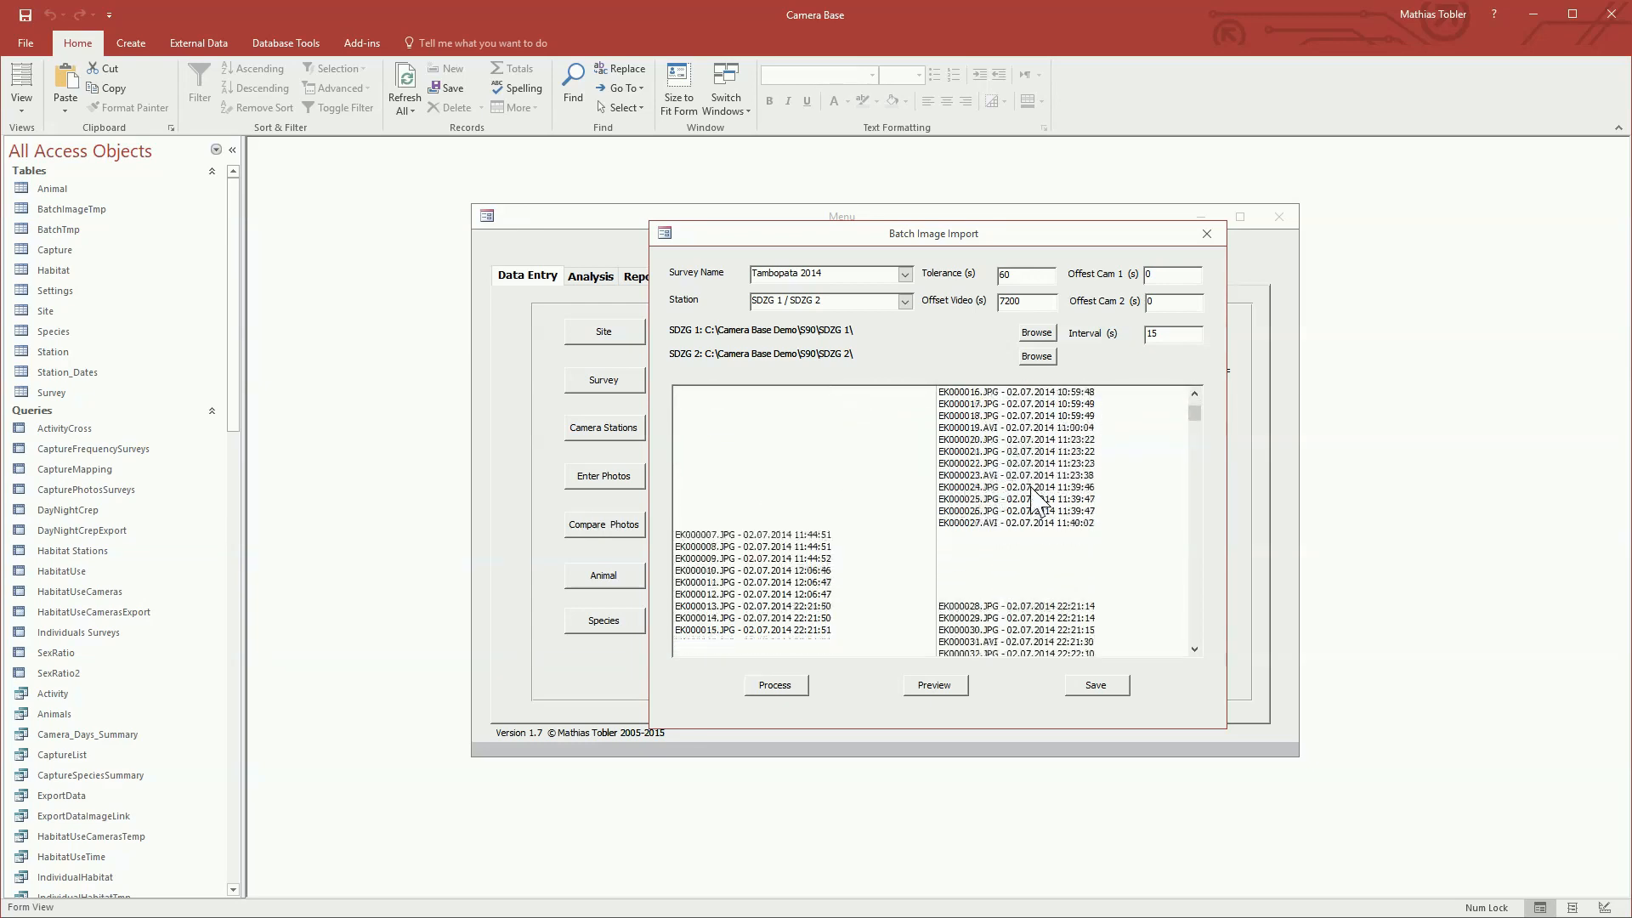
scroll(1034, 500, "down", 1)
scroll(1033, 488, "down", 9)
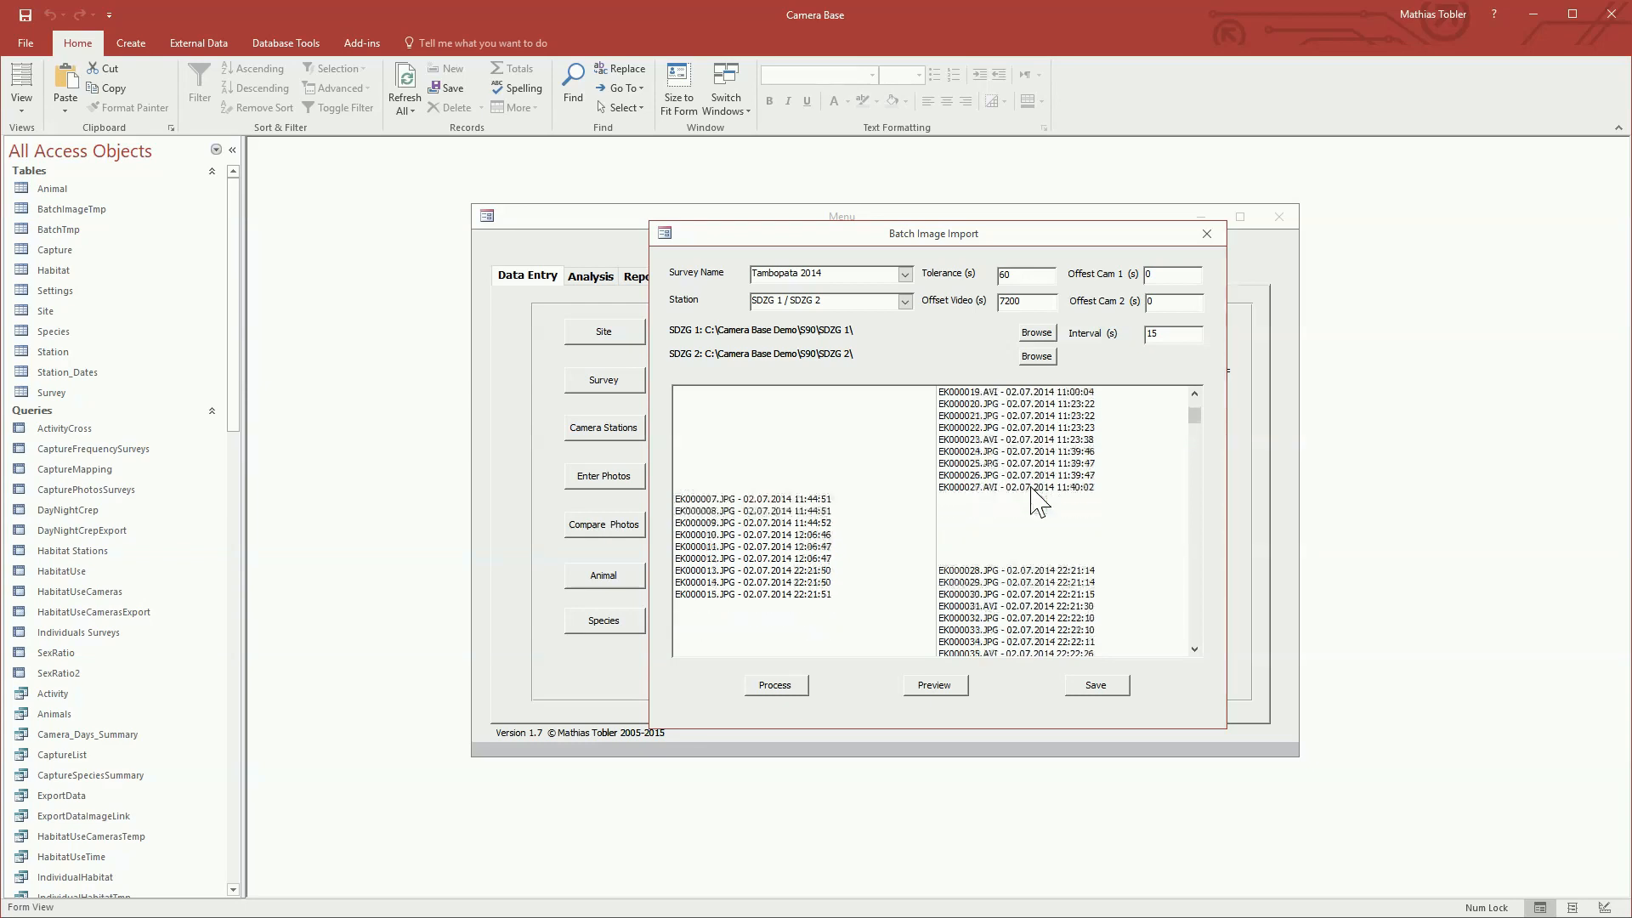
scroll(1032, 493, "down", 1)
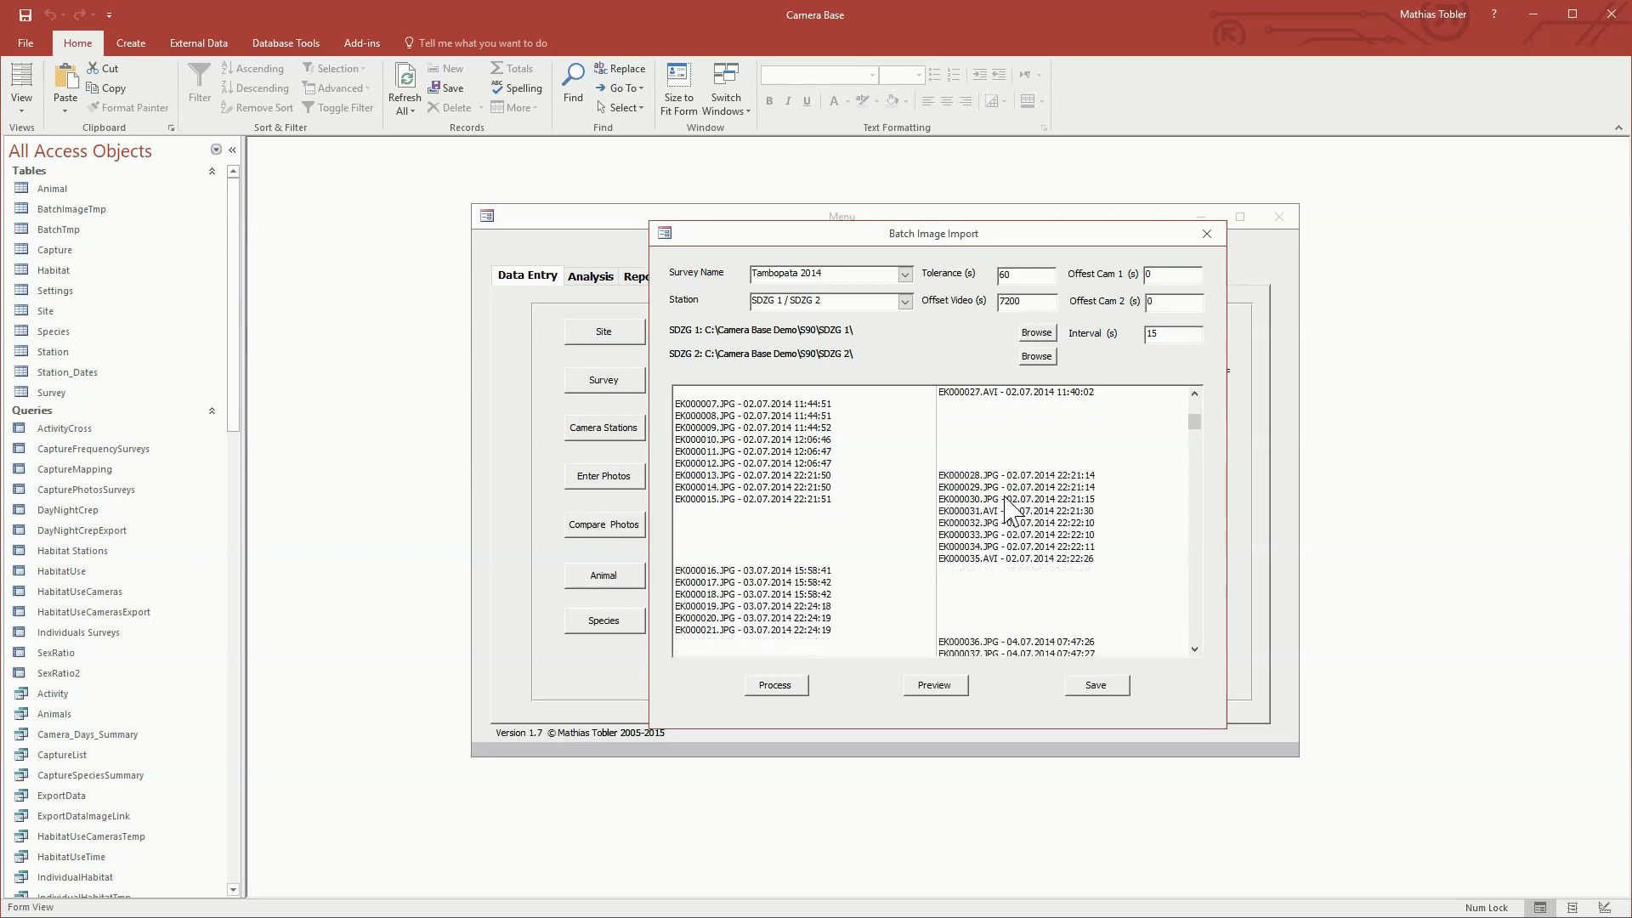
scroll(906, 575, "down", 2)
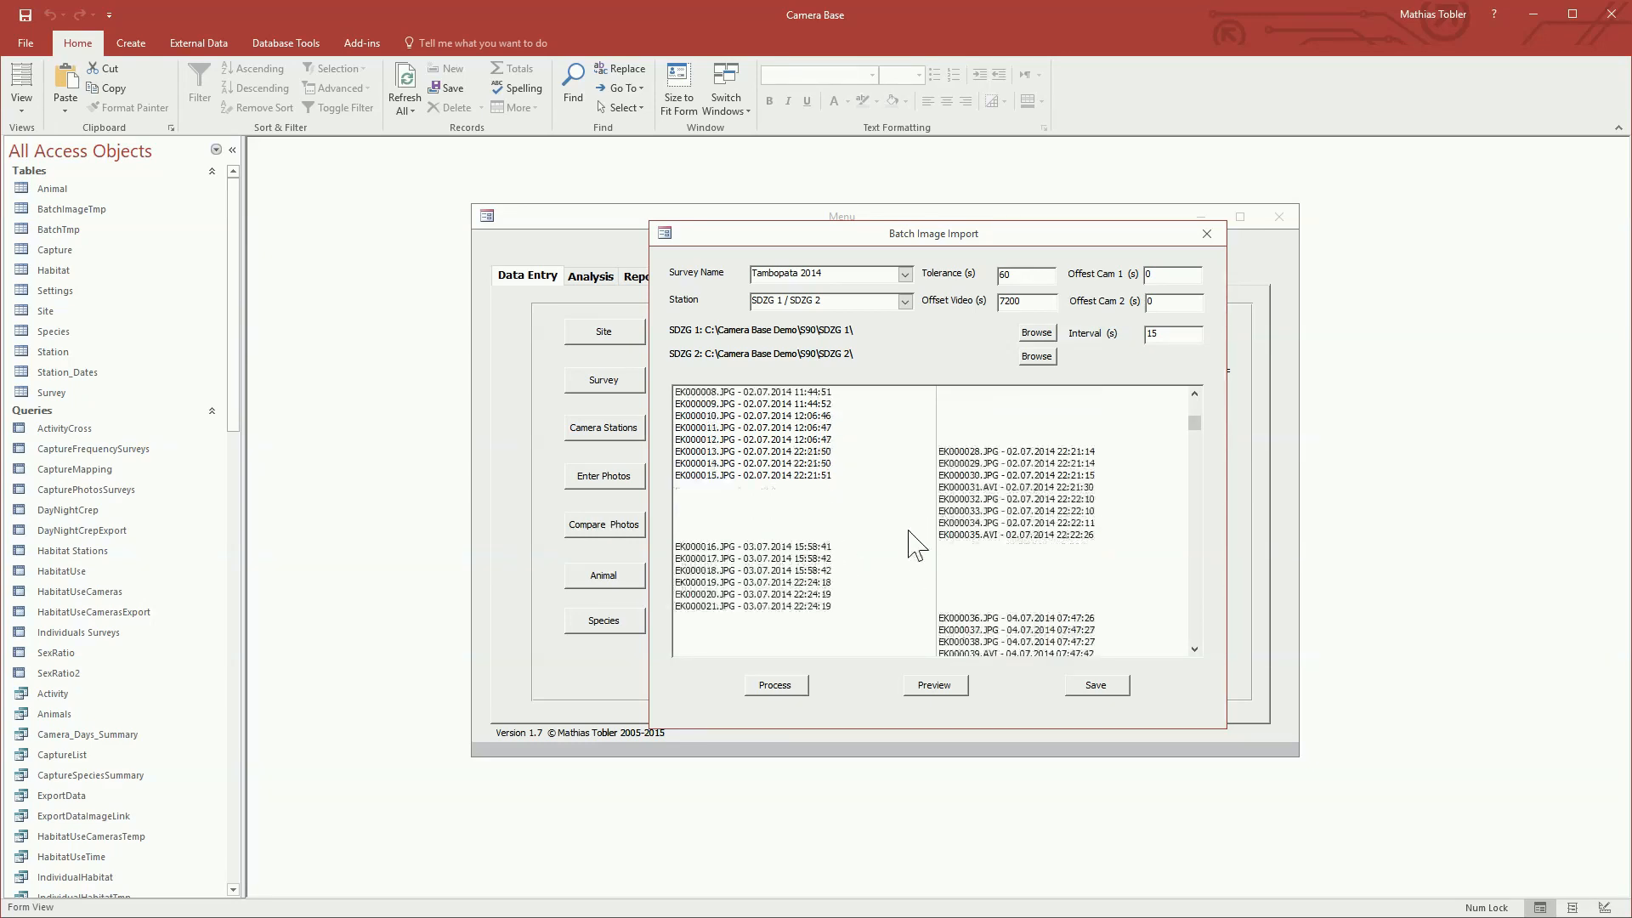
left_click(966, 453)
scroll(1012, 536, "down", 4)
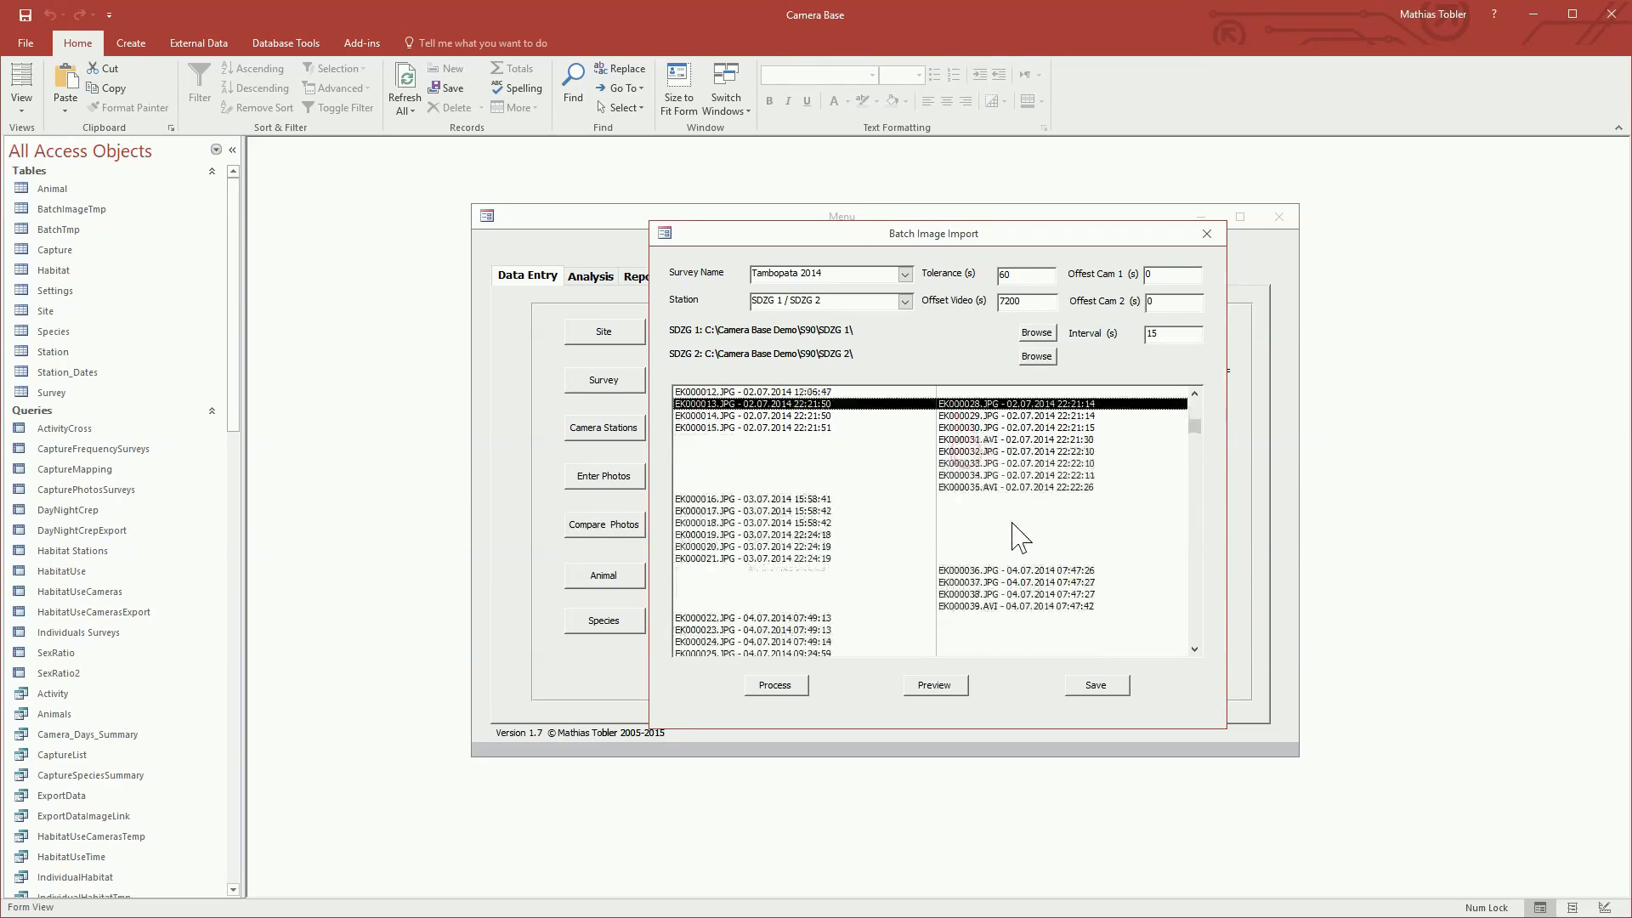
scroll(1021, 537, "down", 8)
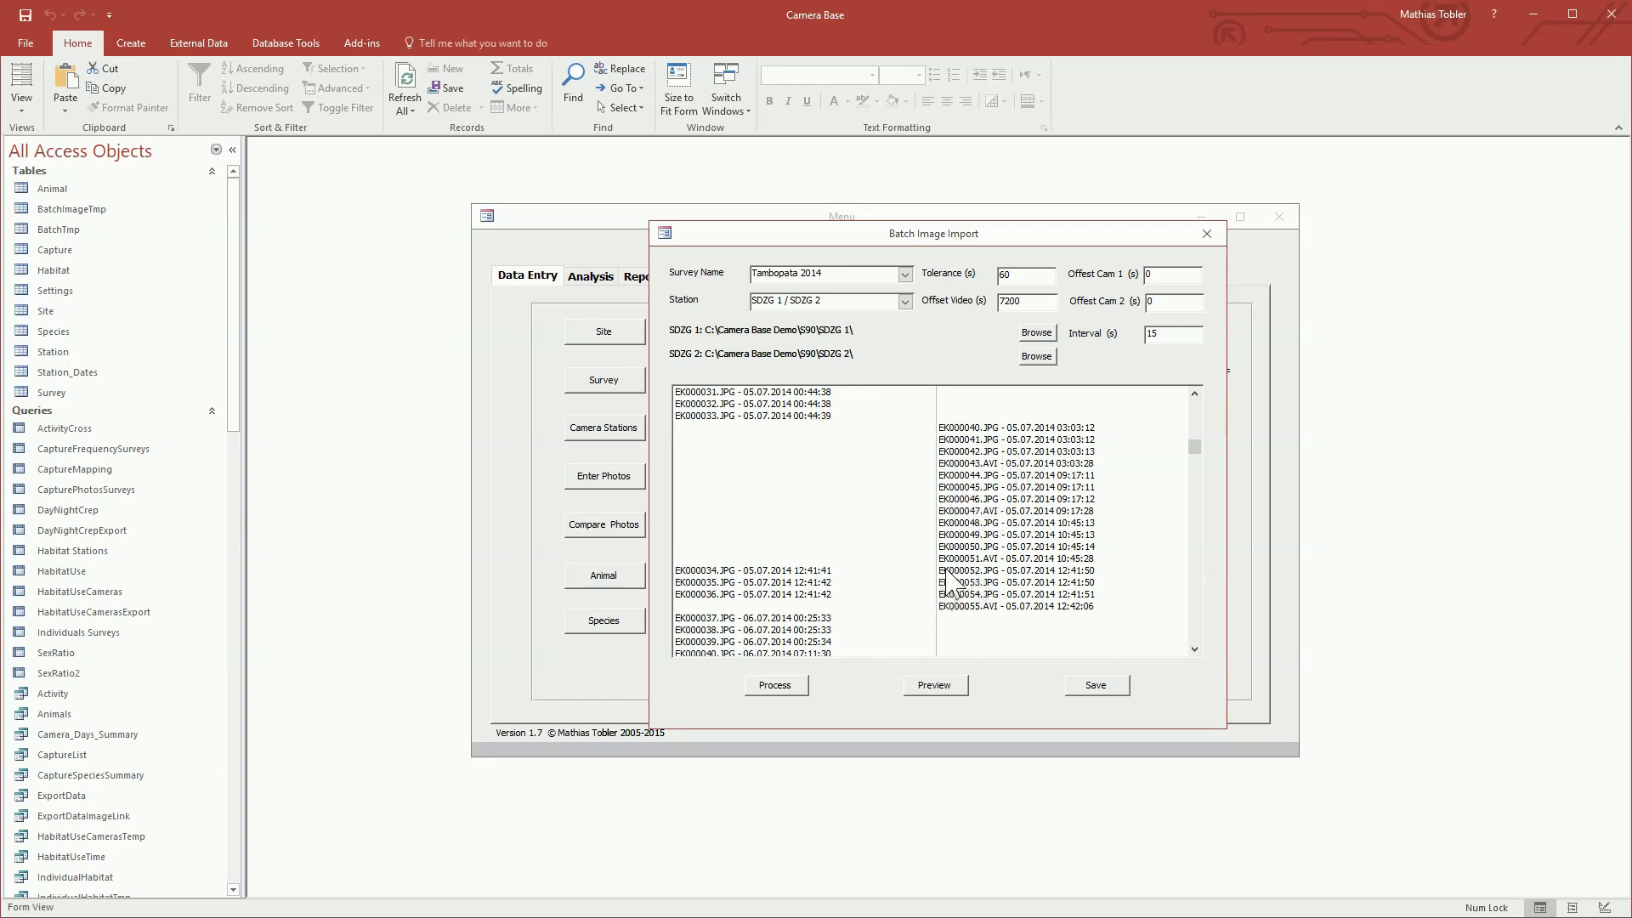
scroll(986, 585, "down", 4)
scroll(992, 581, "down", 4)
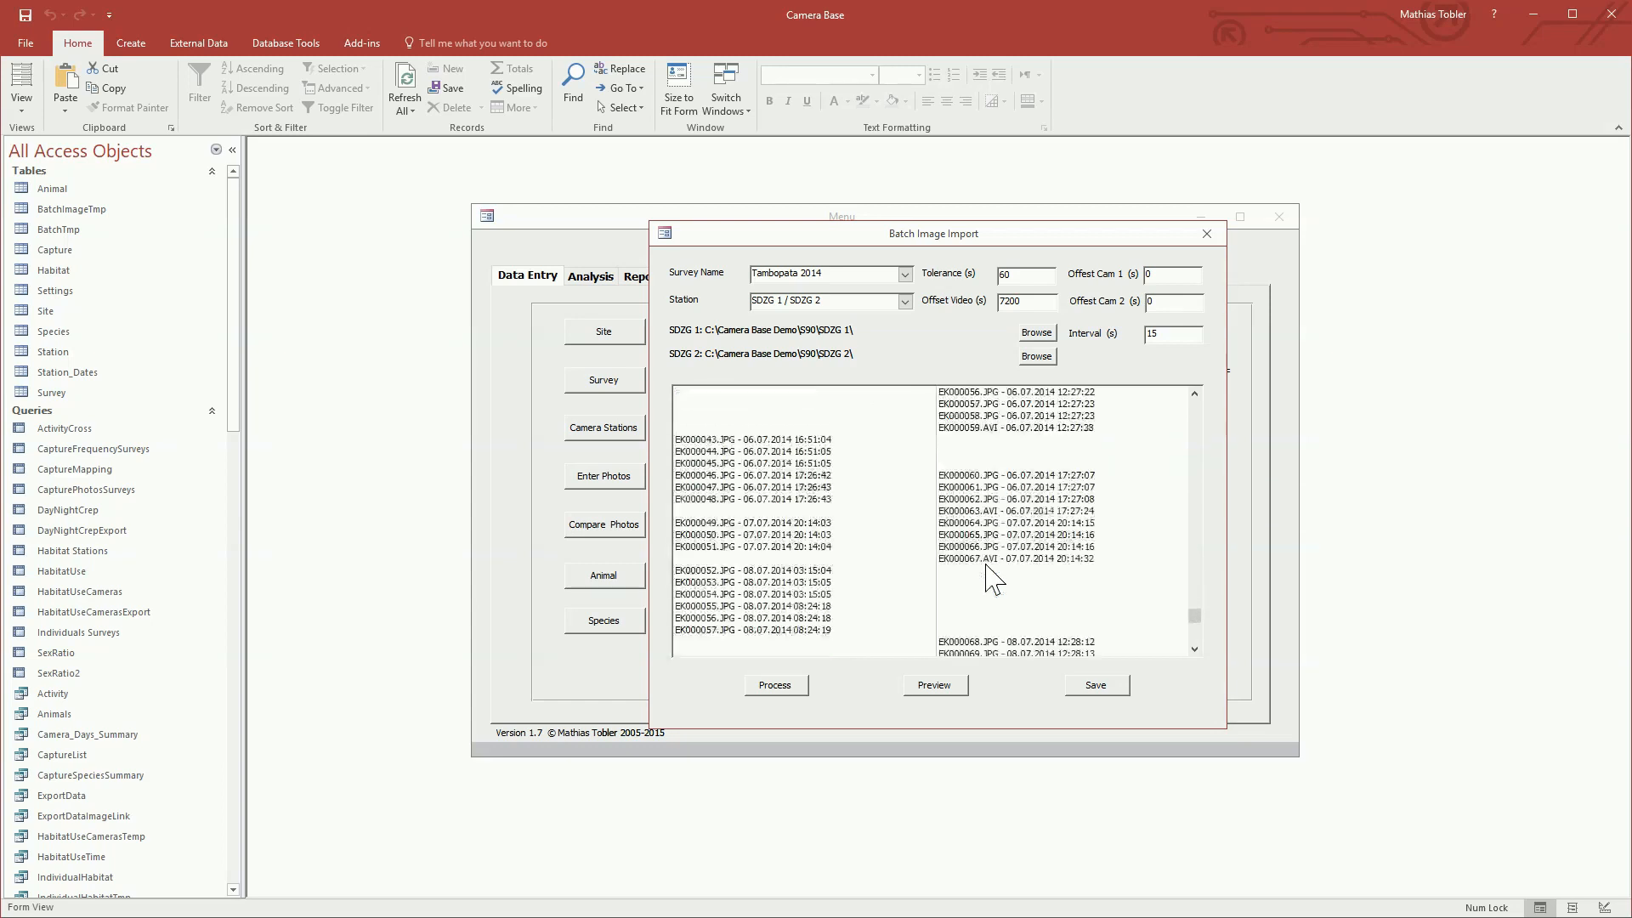
scroll(992, 582, "up", 3)
scroll(993, 582, "up", 4)
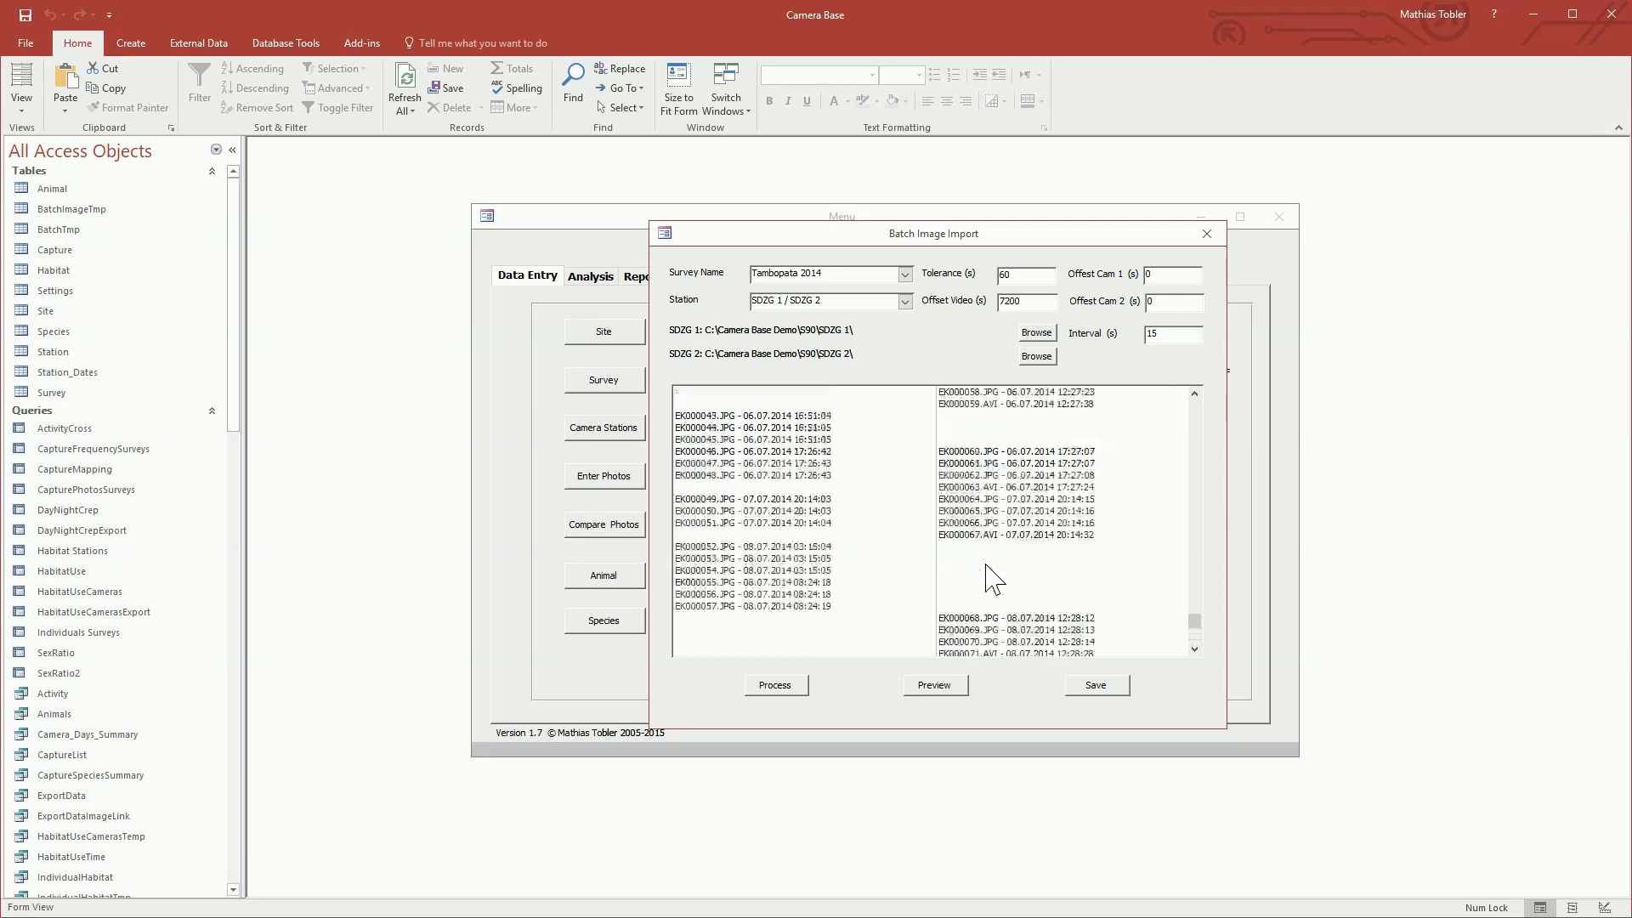
scroll(992, 581, "up", 5)
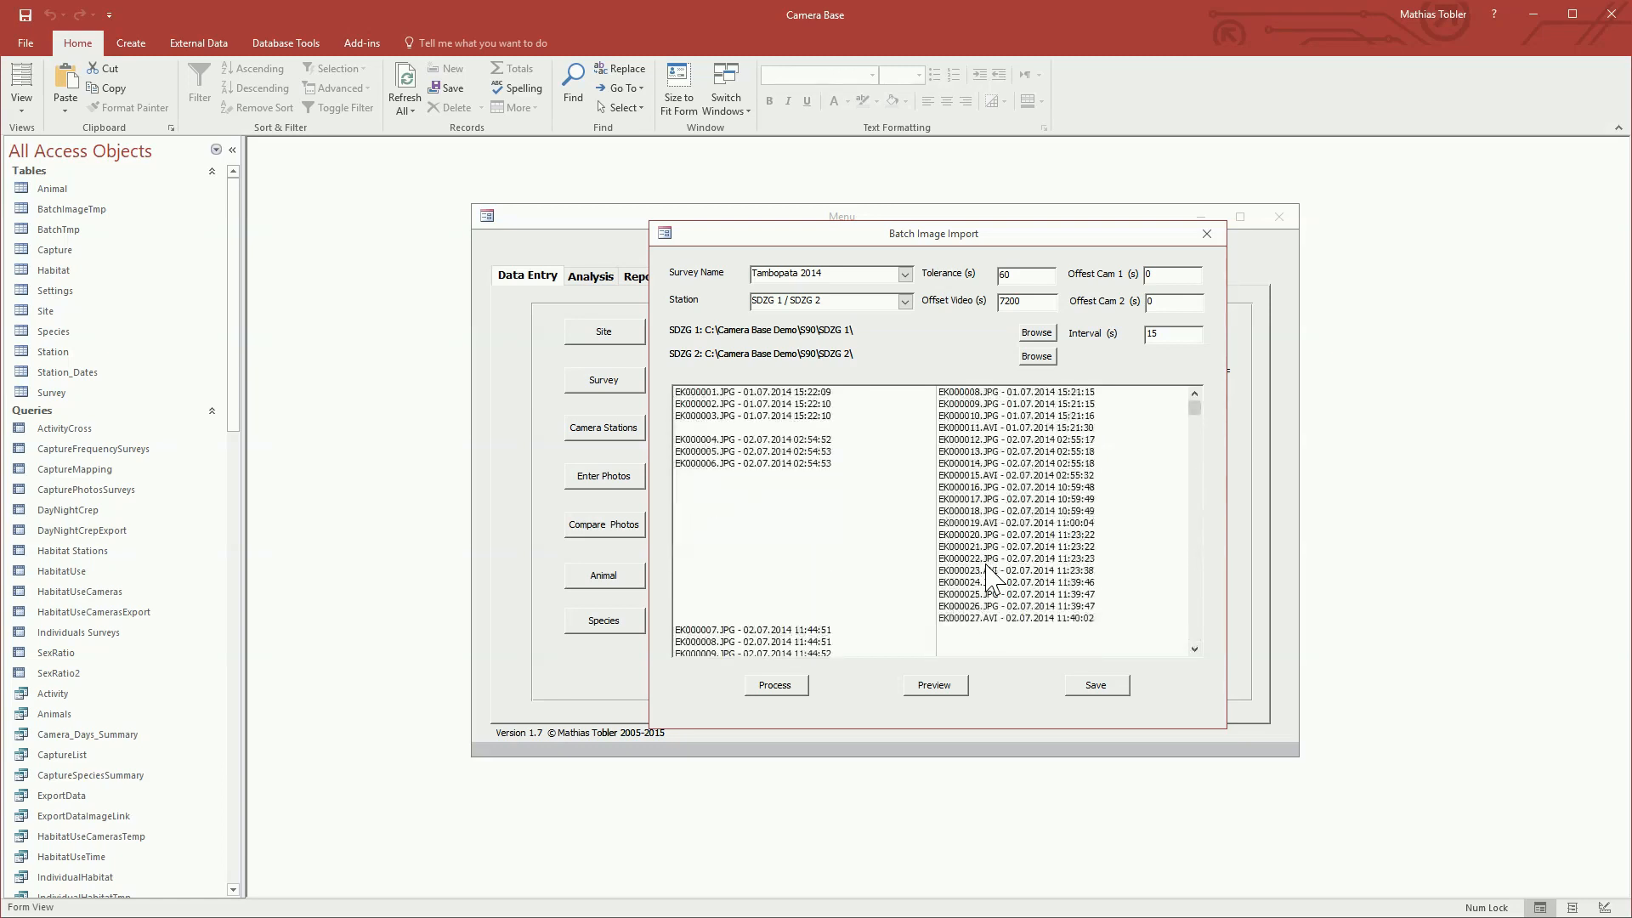
Step: Preview the image pairs starting from EK000001.JPG and EK000008.JPG, and maximize the preview window
left_click(932, 394)
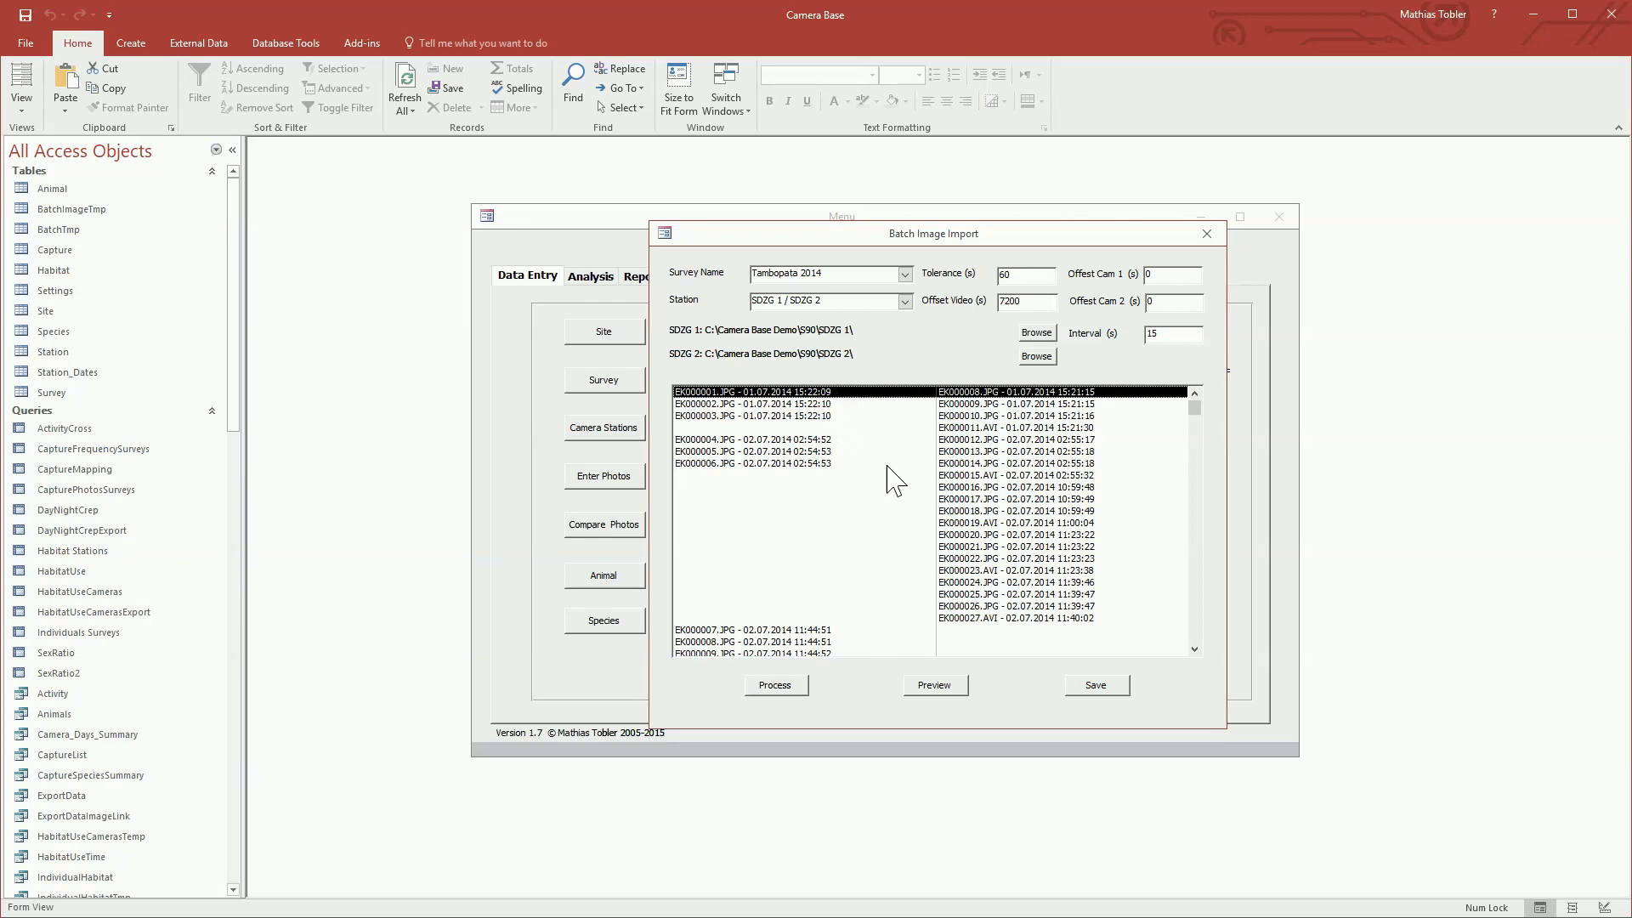
left_click(936, 682)
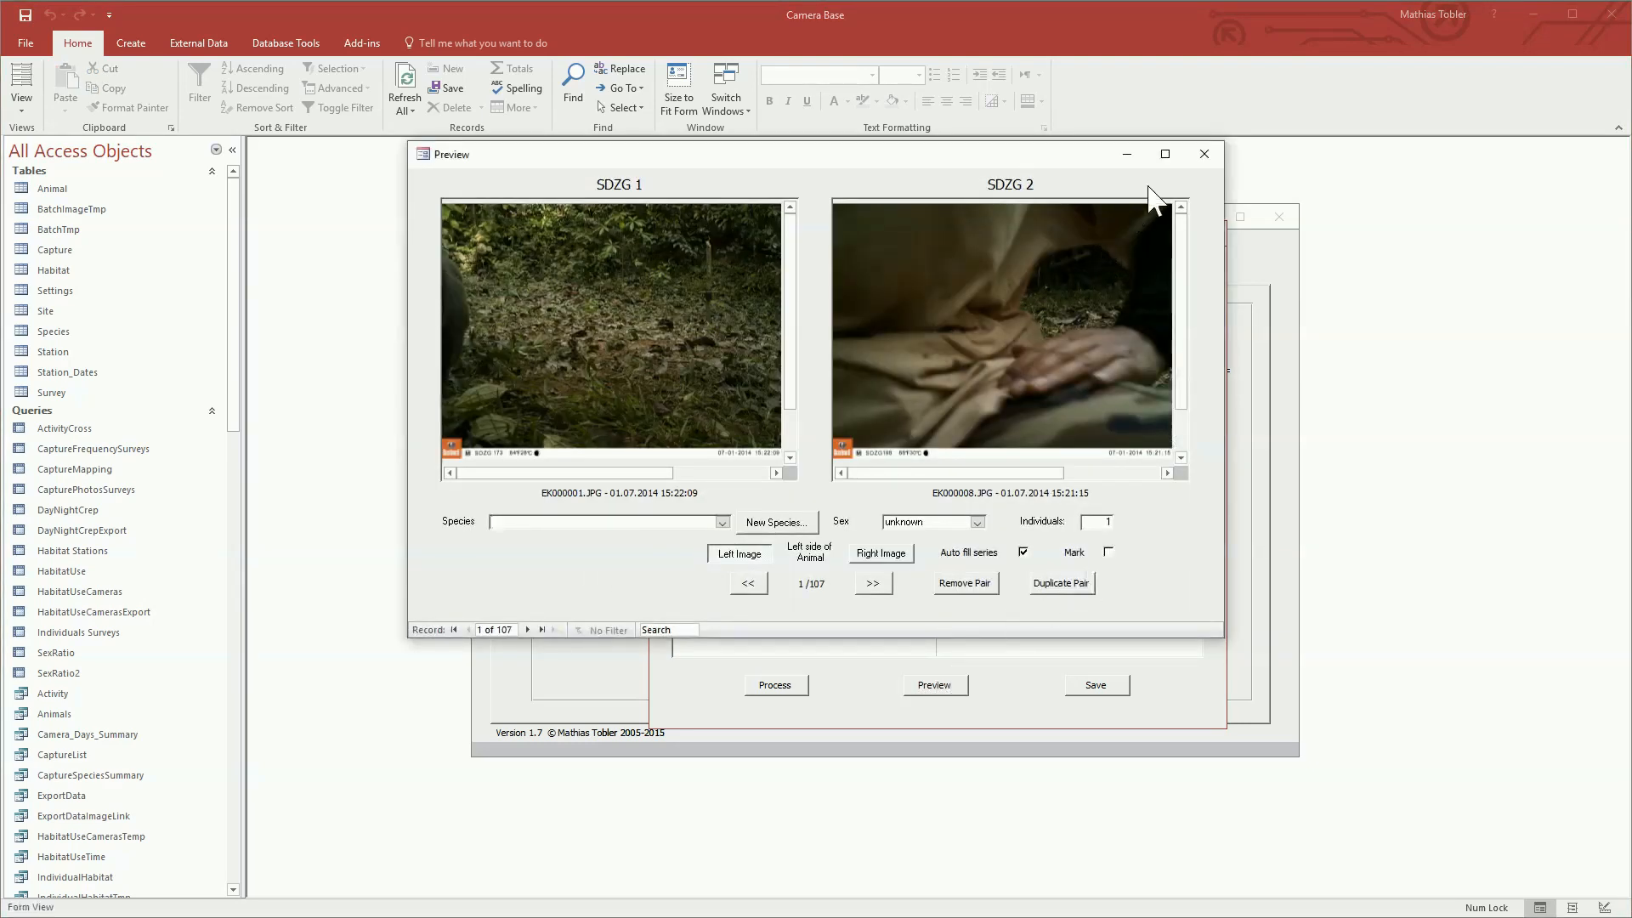
left_click(1166, 155)
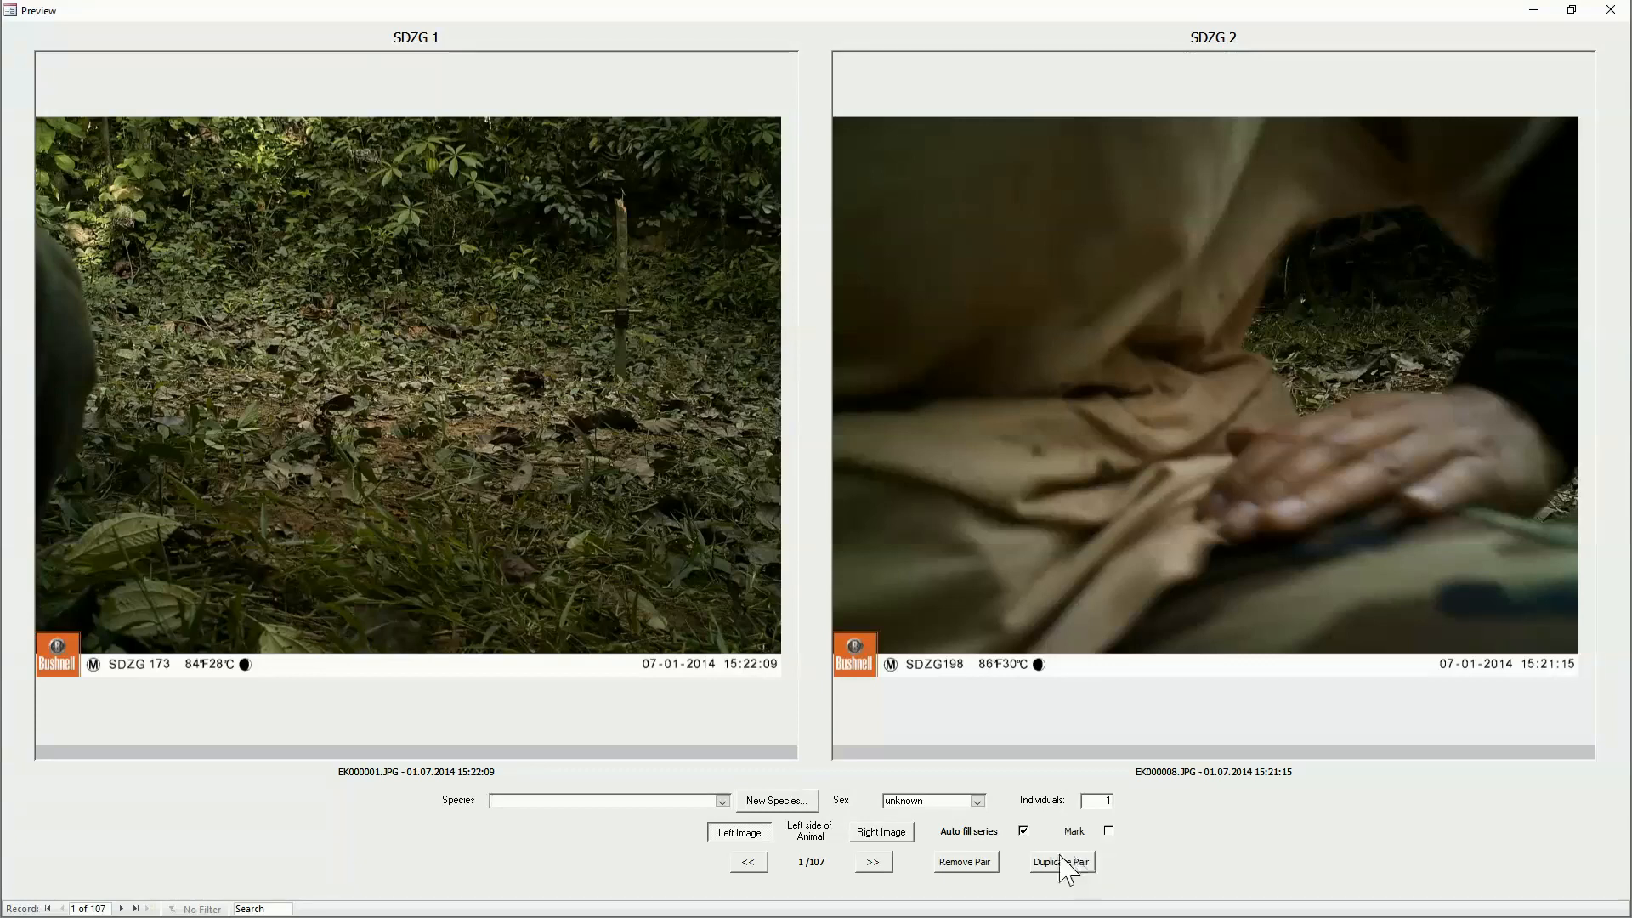
Step: Exclude the first three image pairs, EK000001 to EK000003 with EK000008 to EK000010, from the import and advance to the following record
left_click(722, 801)
left_click(724, 801)
left_click(957, 863)
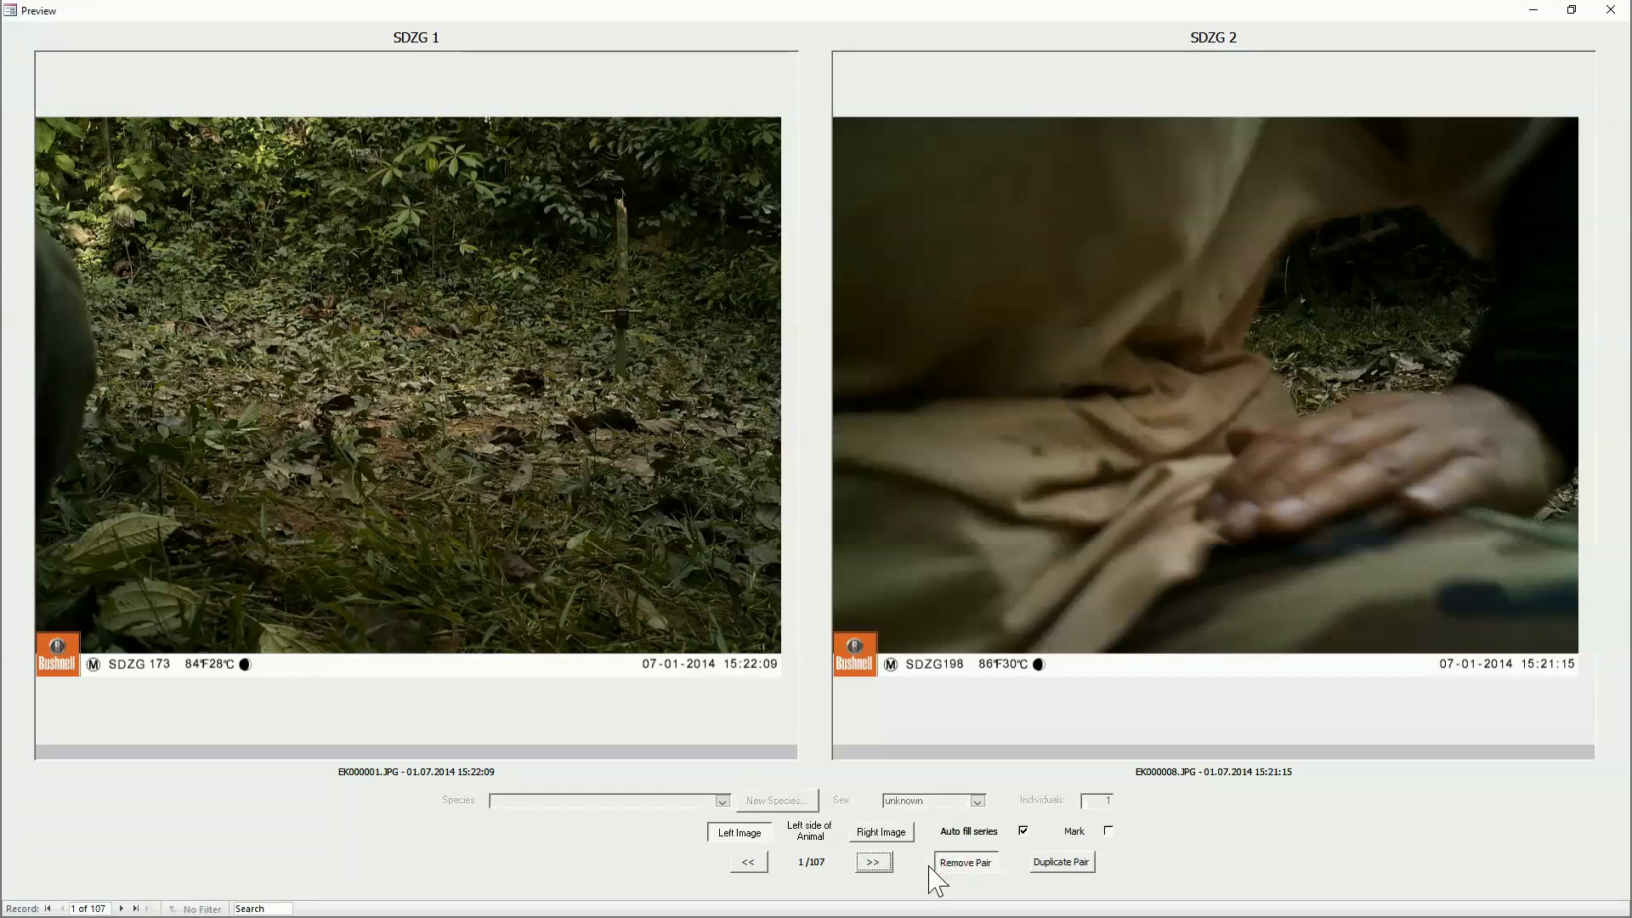
left_click(874, 863)
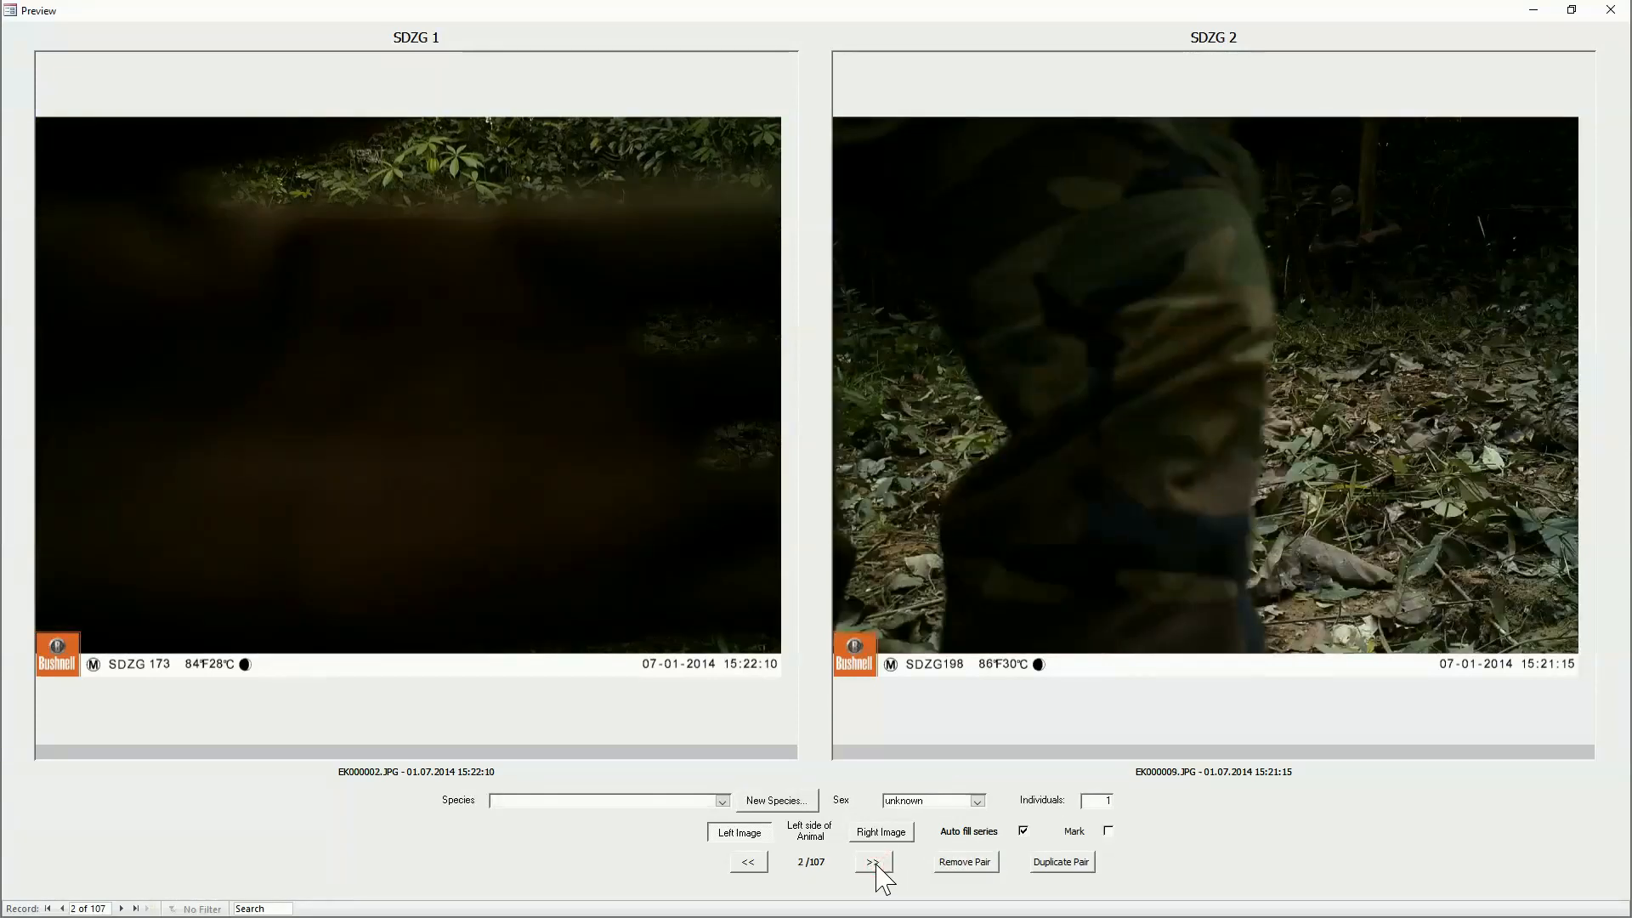
left_click(959, 863)
left_click(876, 863)
left_click(942, 863)
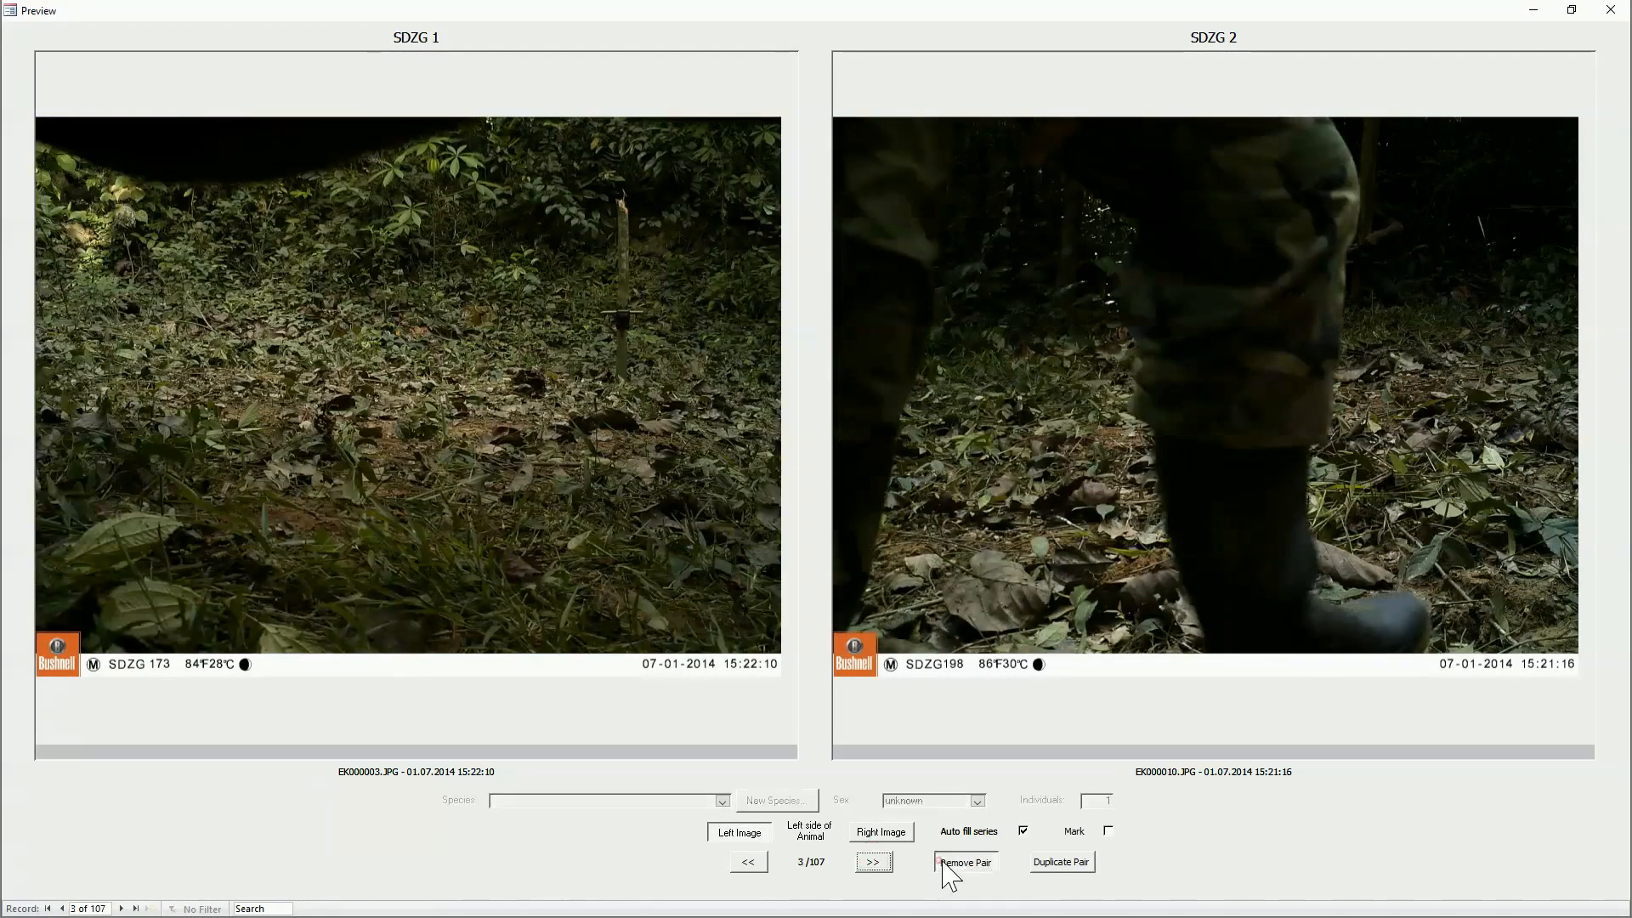
left_click(876, 863)
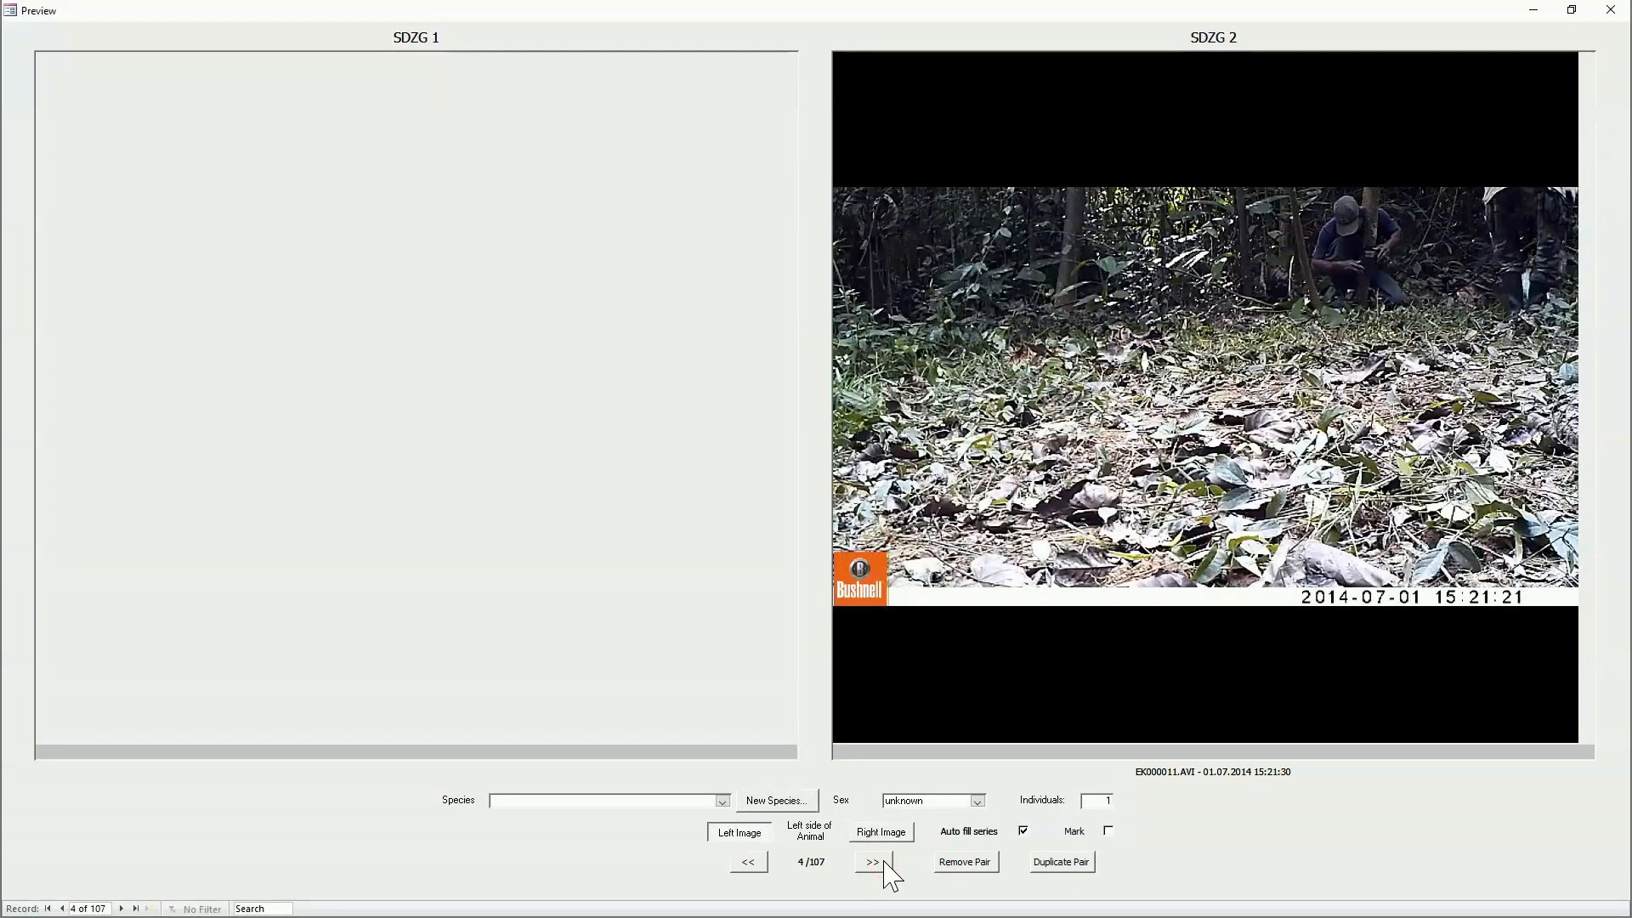
Step: Watch the EK000011.AVI video, remove its record from the import and advance to the EK000004.JPG / EK000012.JPG pair
mouse_move(1120, 515)
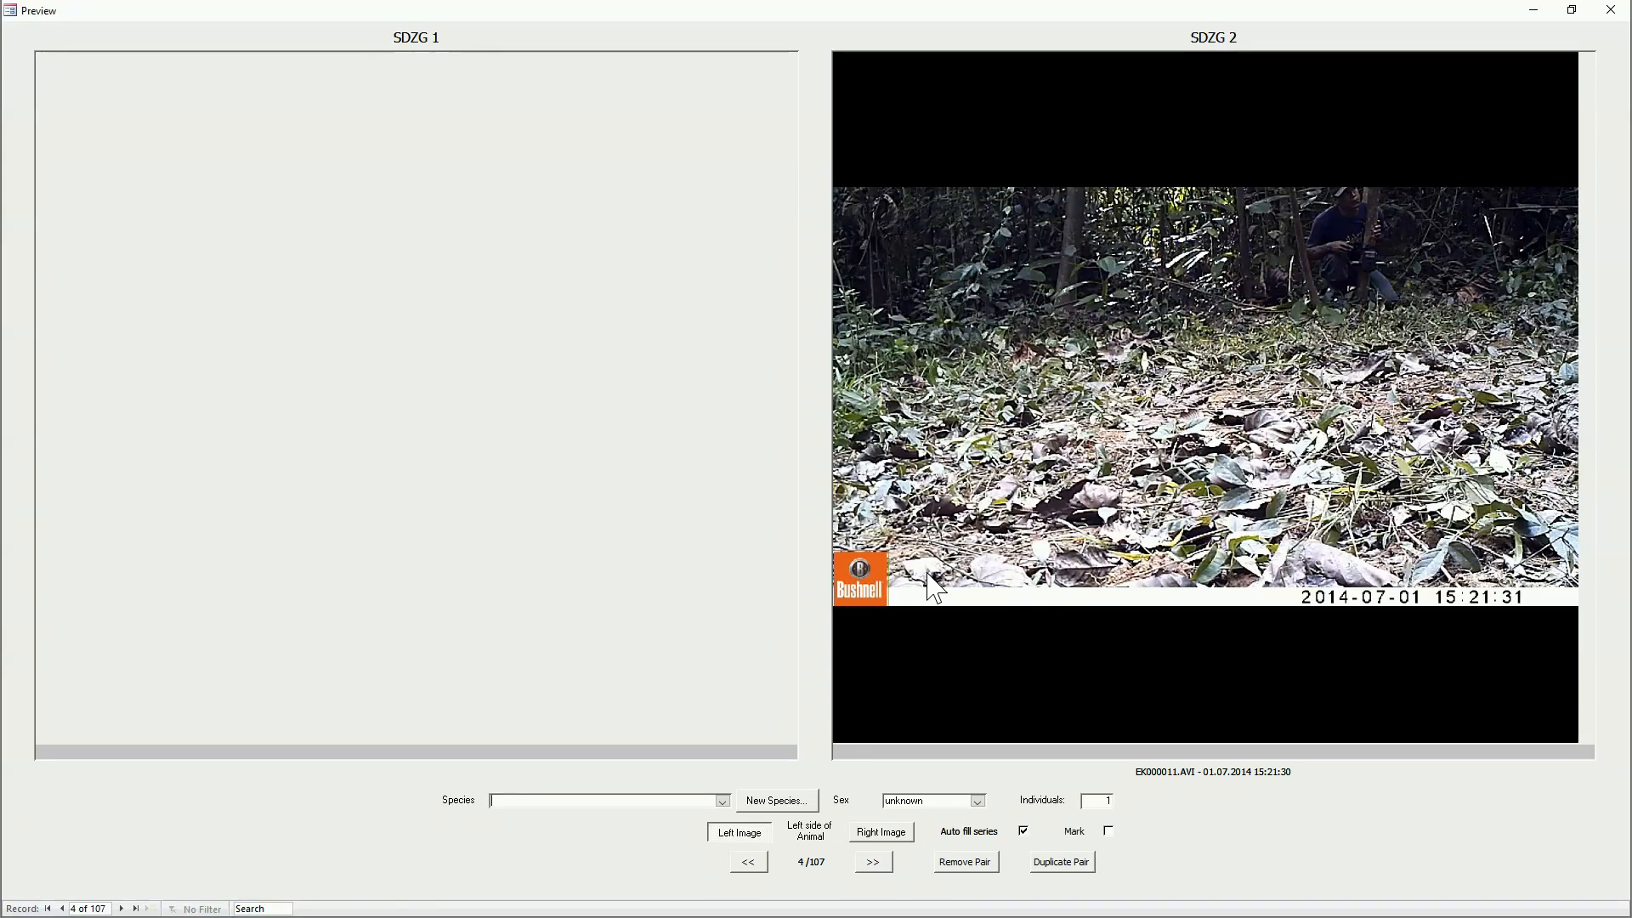
left_click(966, 862)
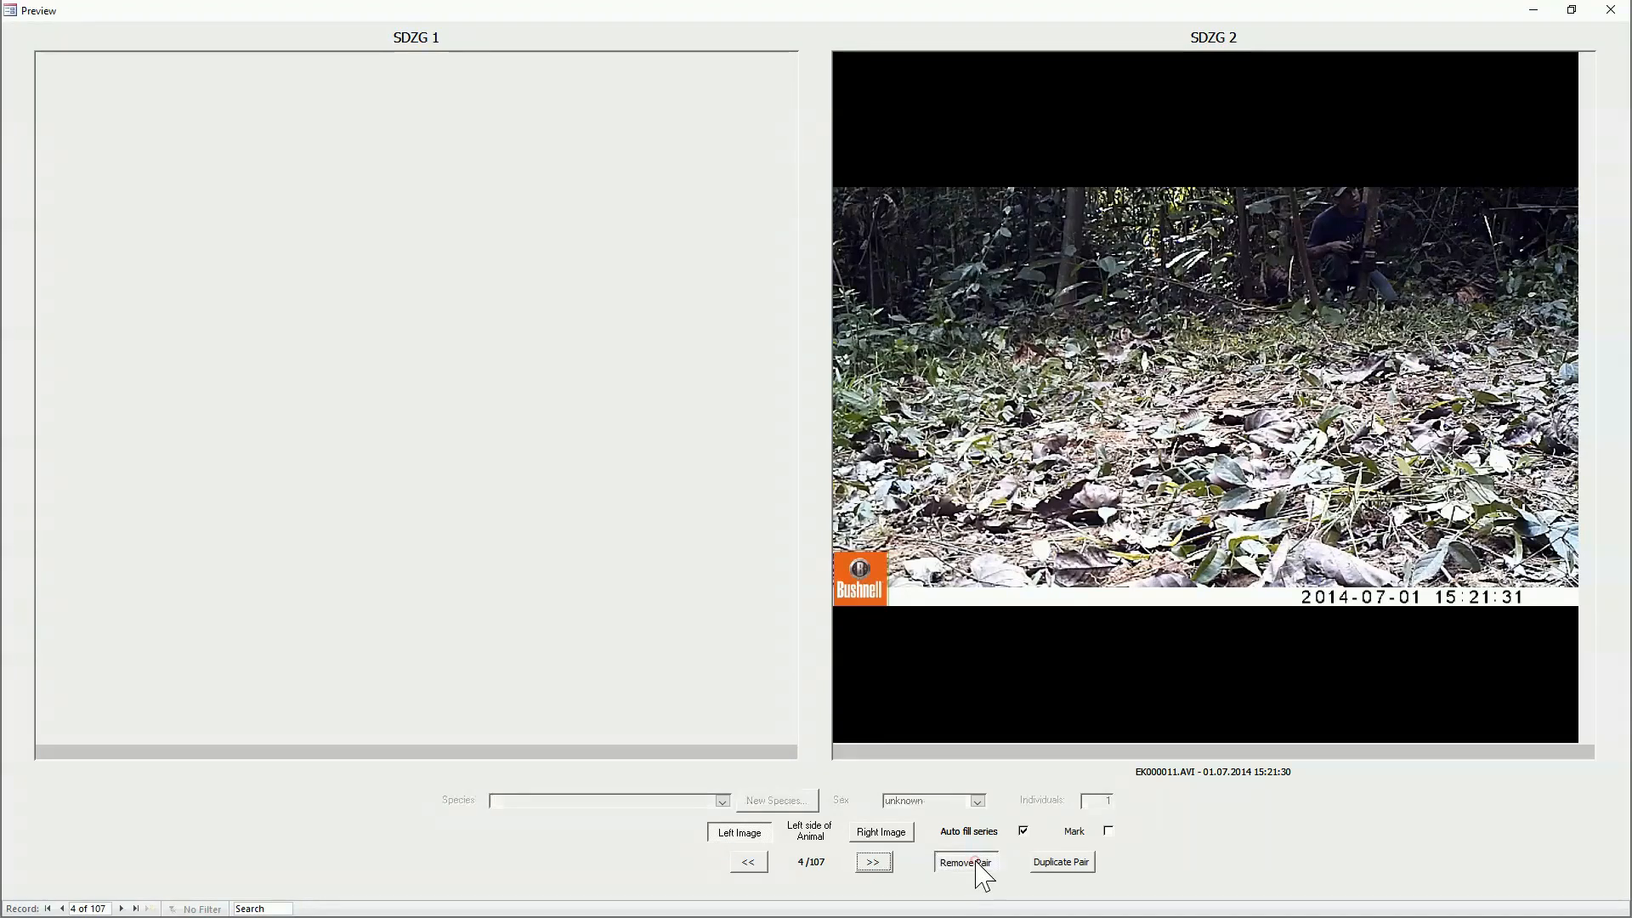
left_click(873, 863)
left_click(871, 864)
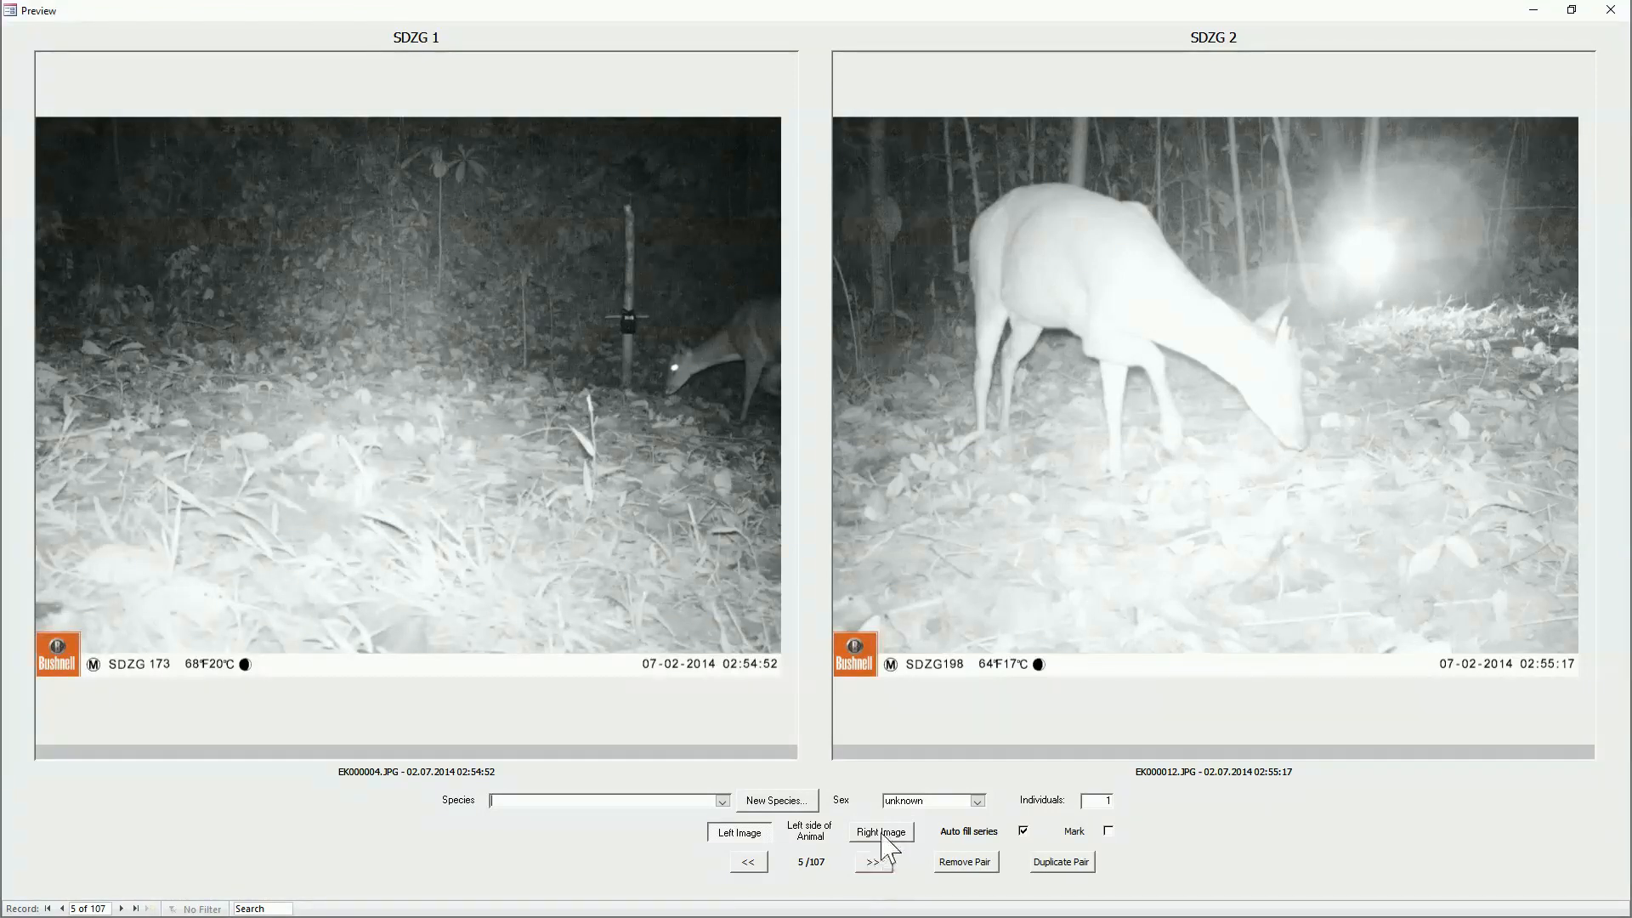
Step: Add the species Mazama americana with common name Red brocket deer and assign it to the EK000004.JPG / EK000012.JPG pair
left_click(778, 801)
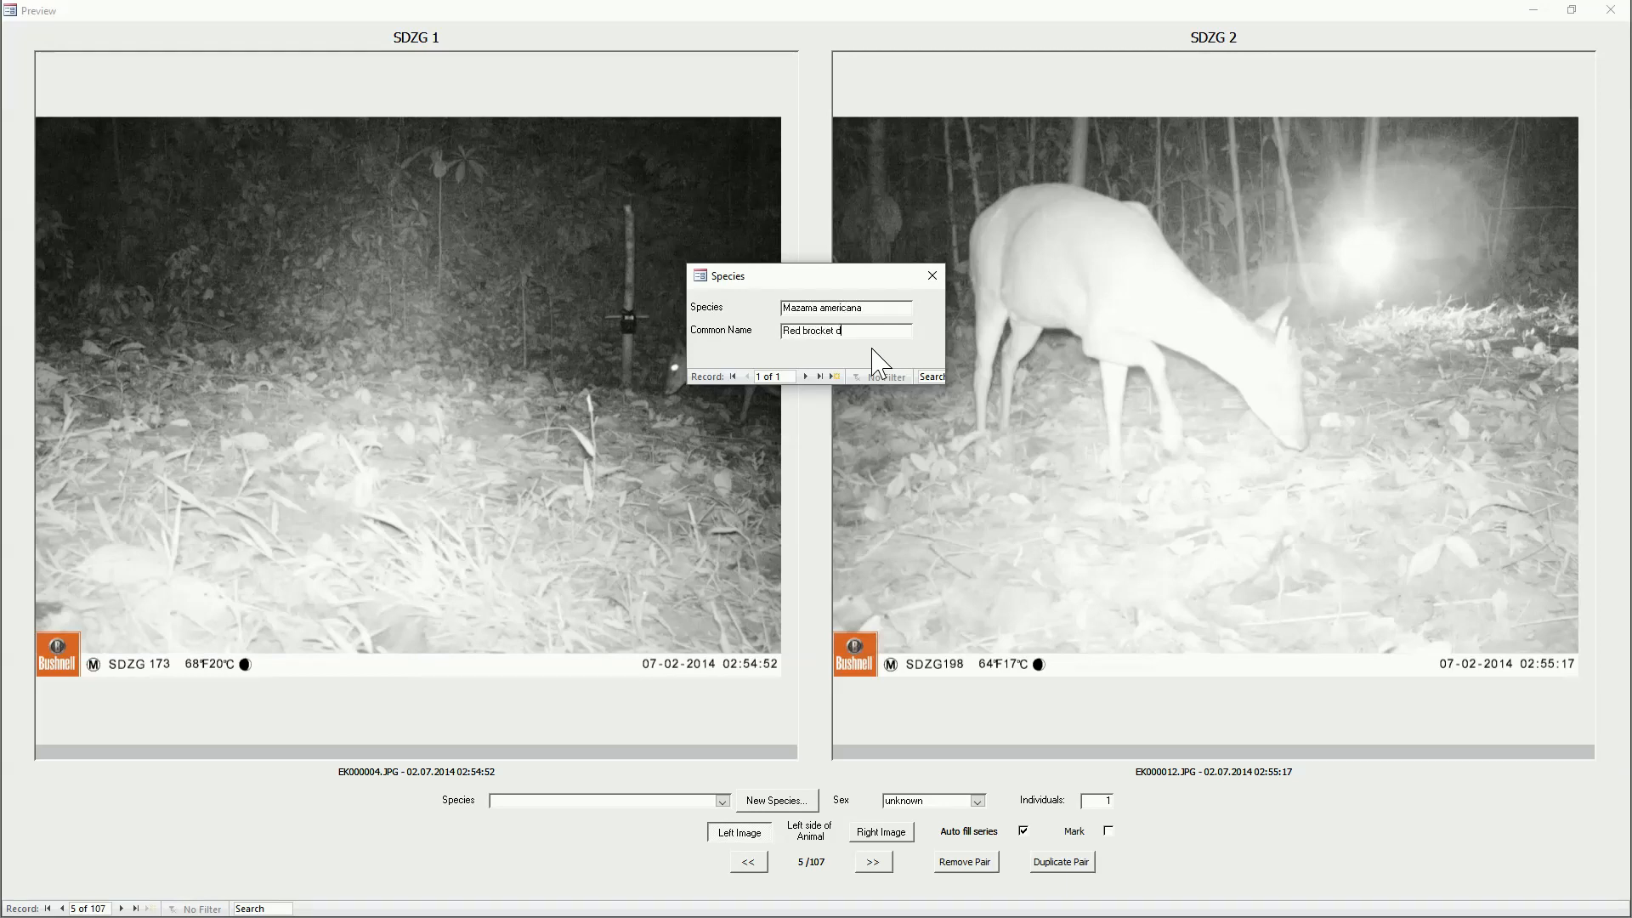
left_click(935, 274)
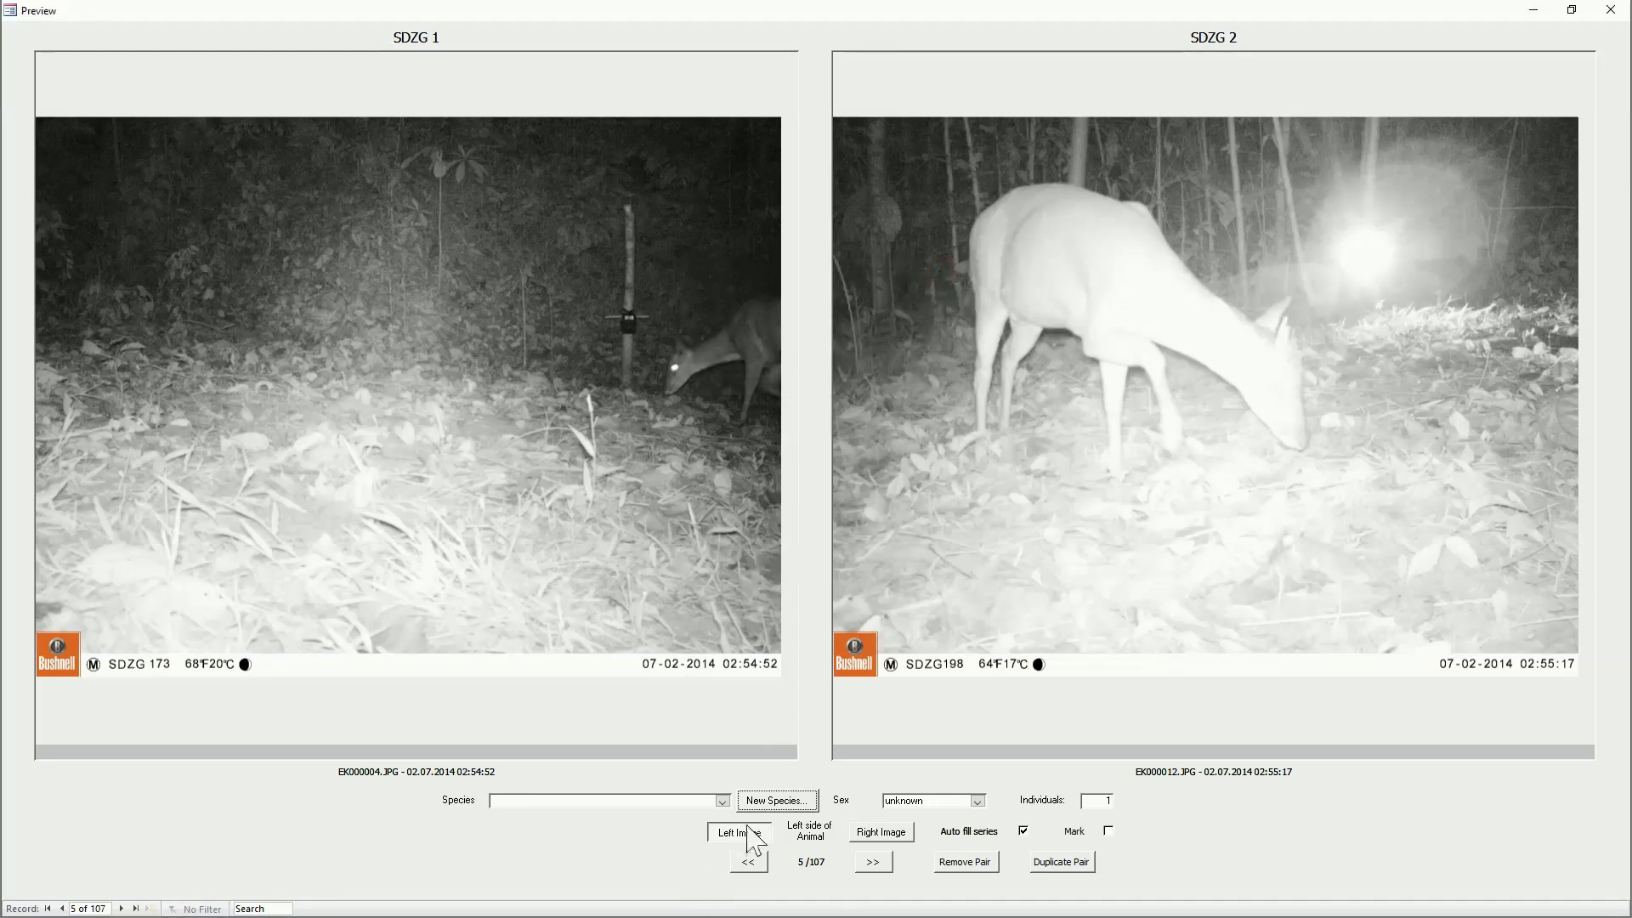
left_click(722, 801)
left_click(640, 815)
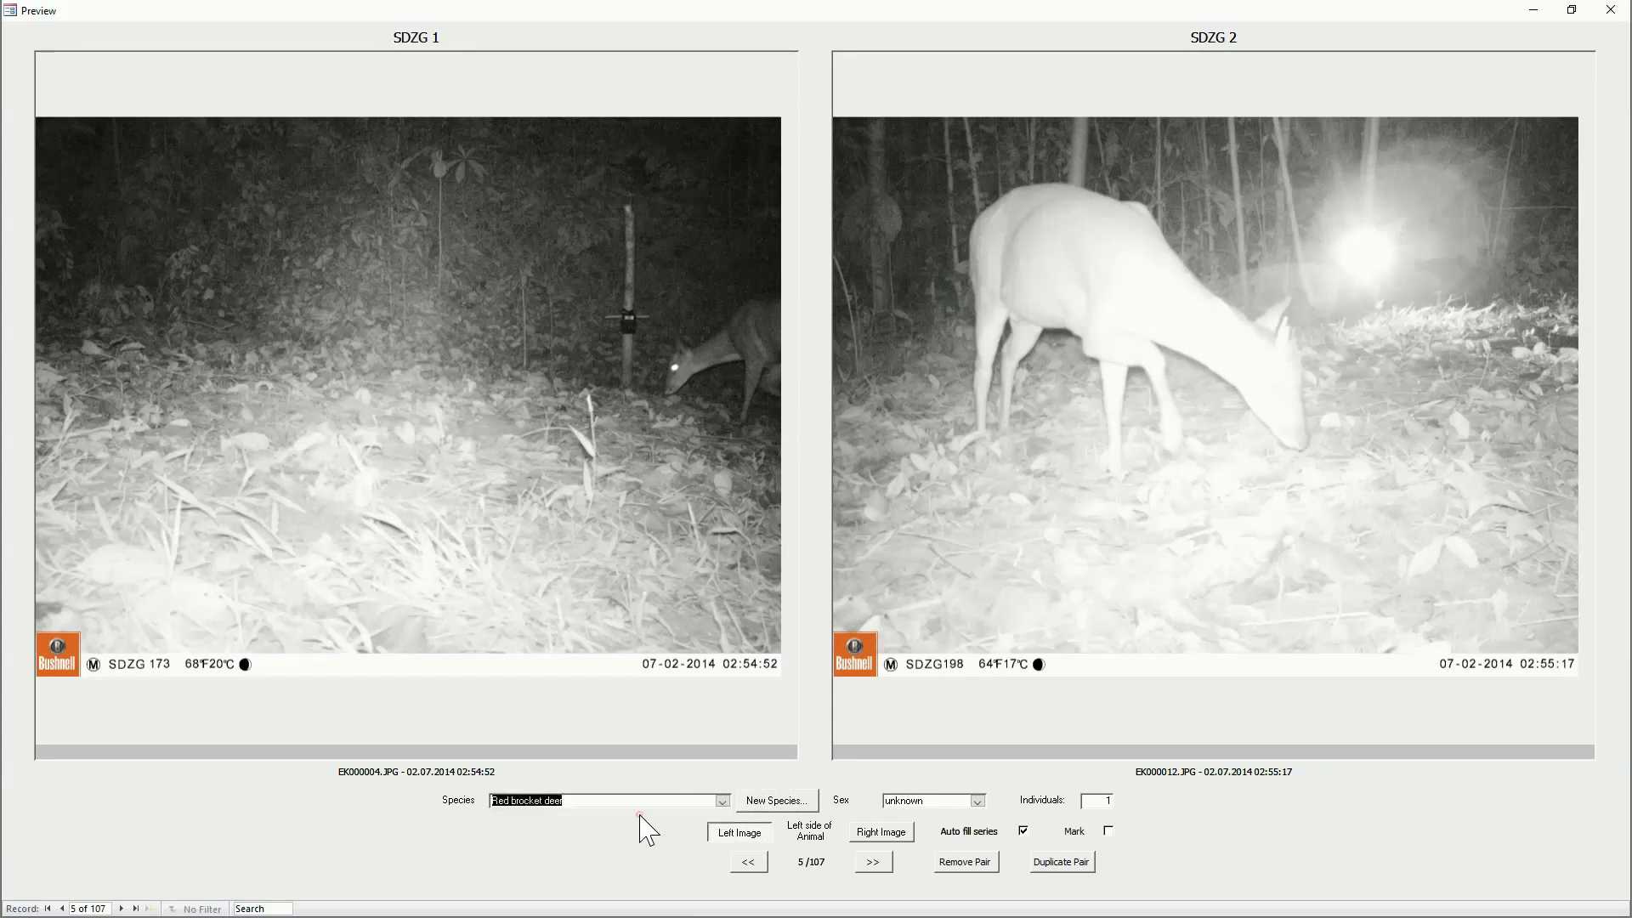
Step: Go through the rest of the deer photo series and assign Red brocket deer to the EK000015.AVI video
left_click(876, 863)
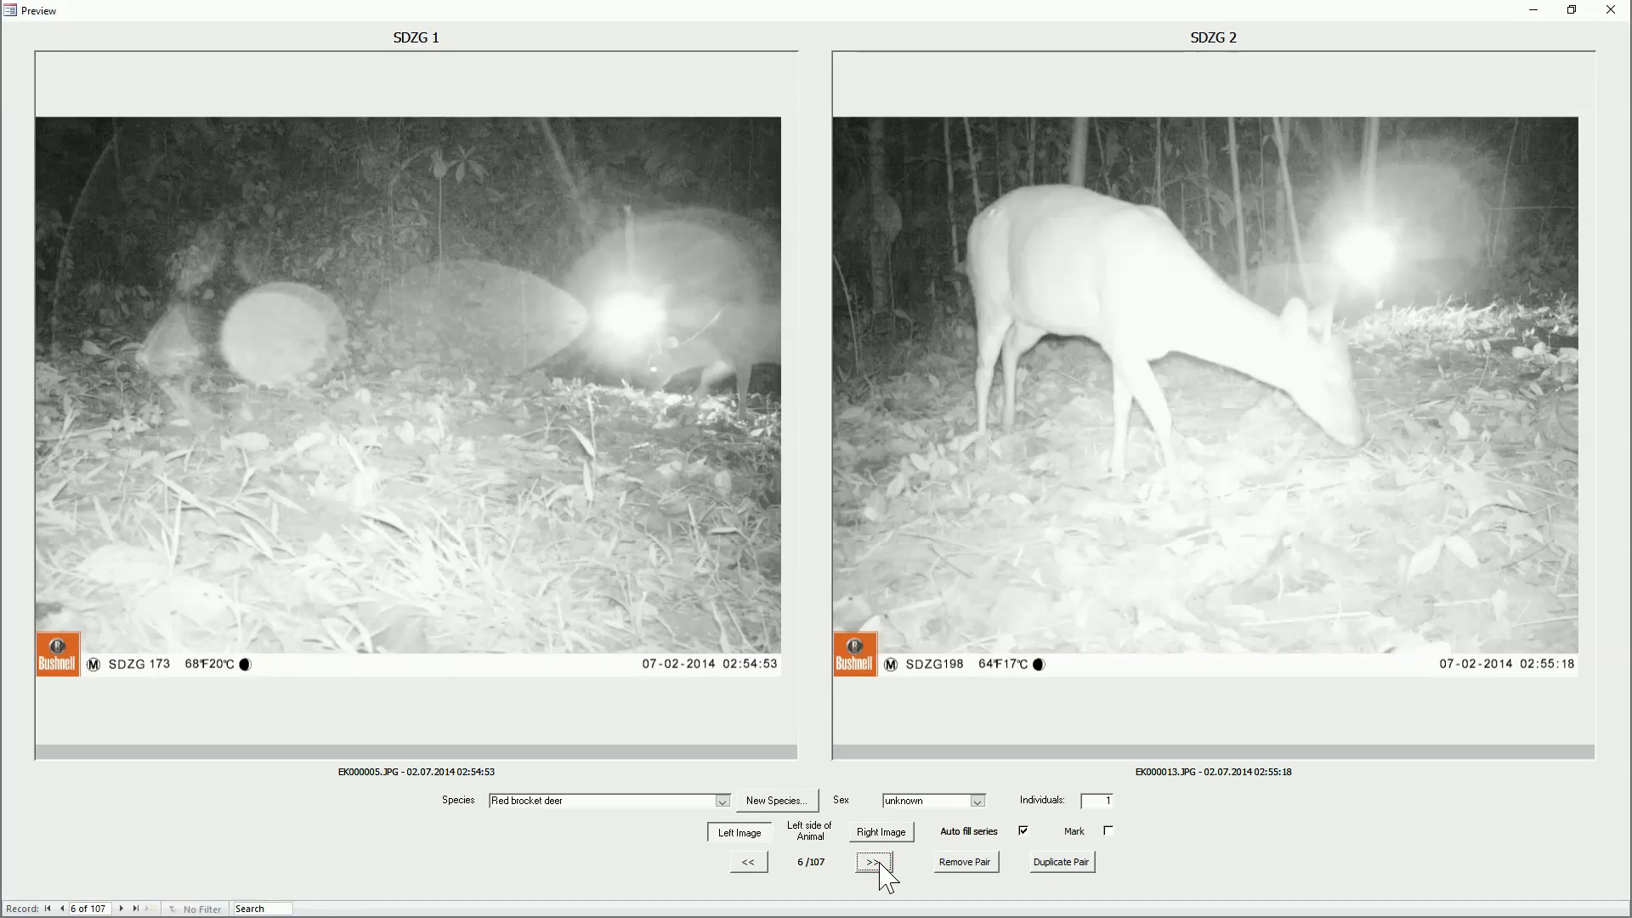
left_click(876, 863)
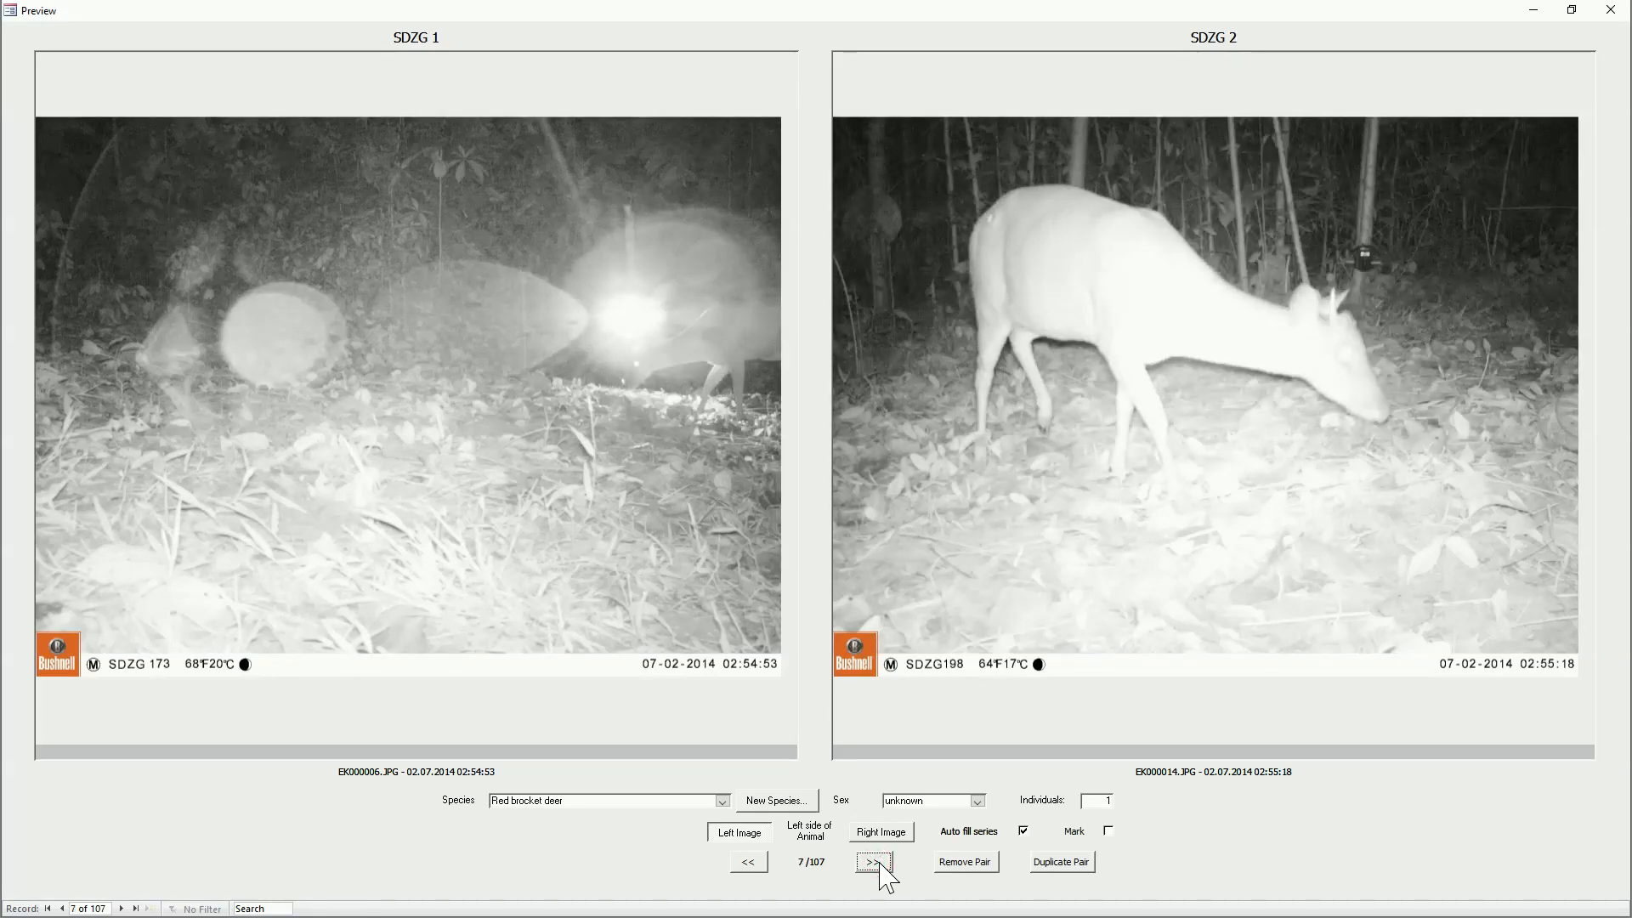
left_click(881, 864)
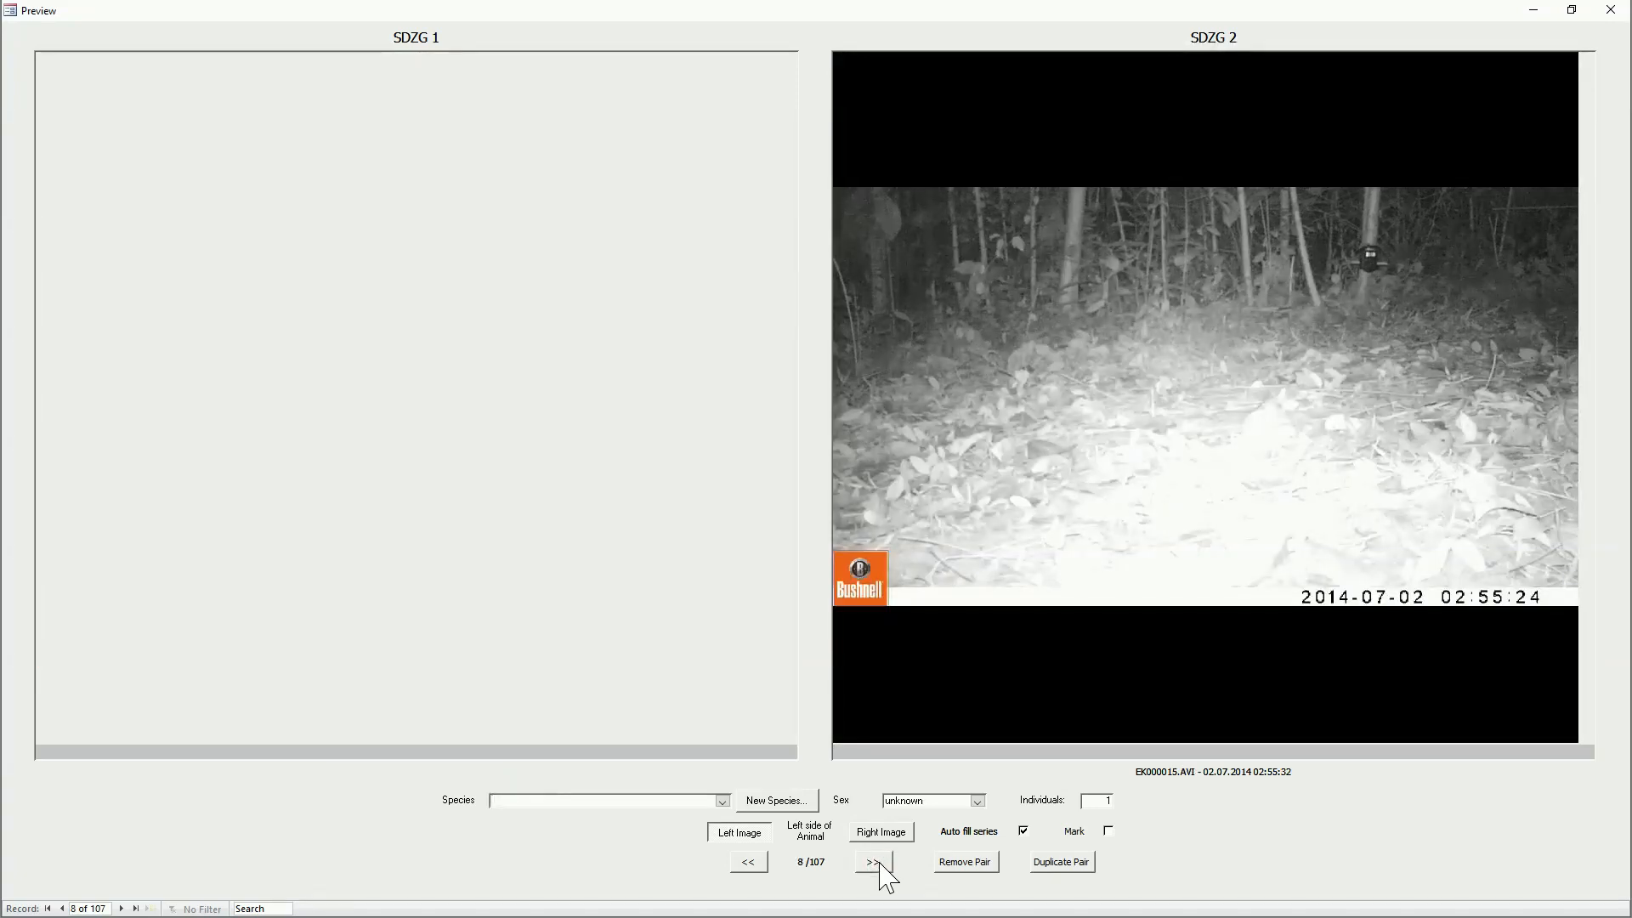
left_click(670, 801)
left_click(723, 801)
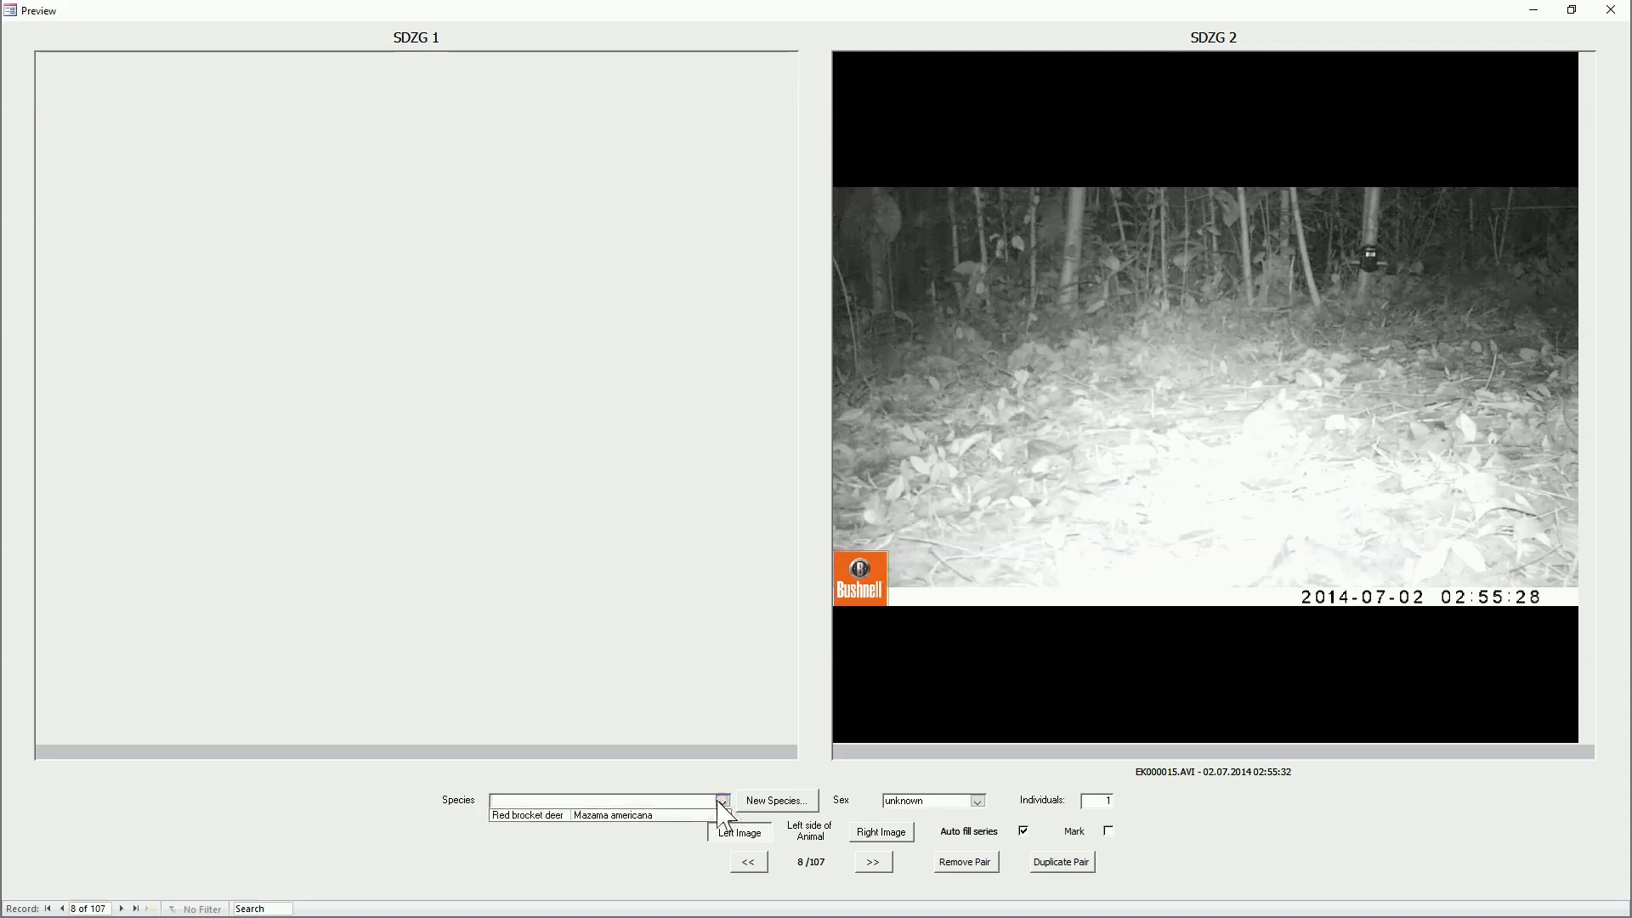
left_click(652, 814)
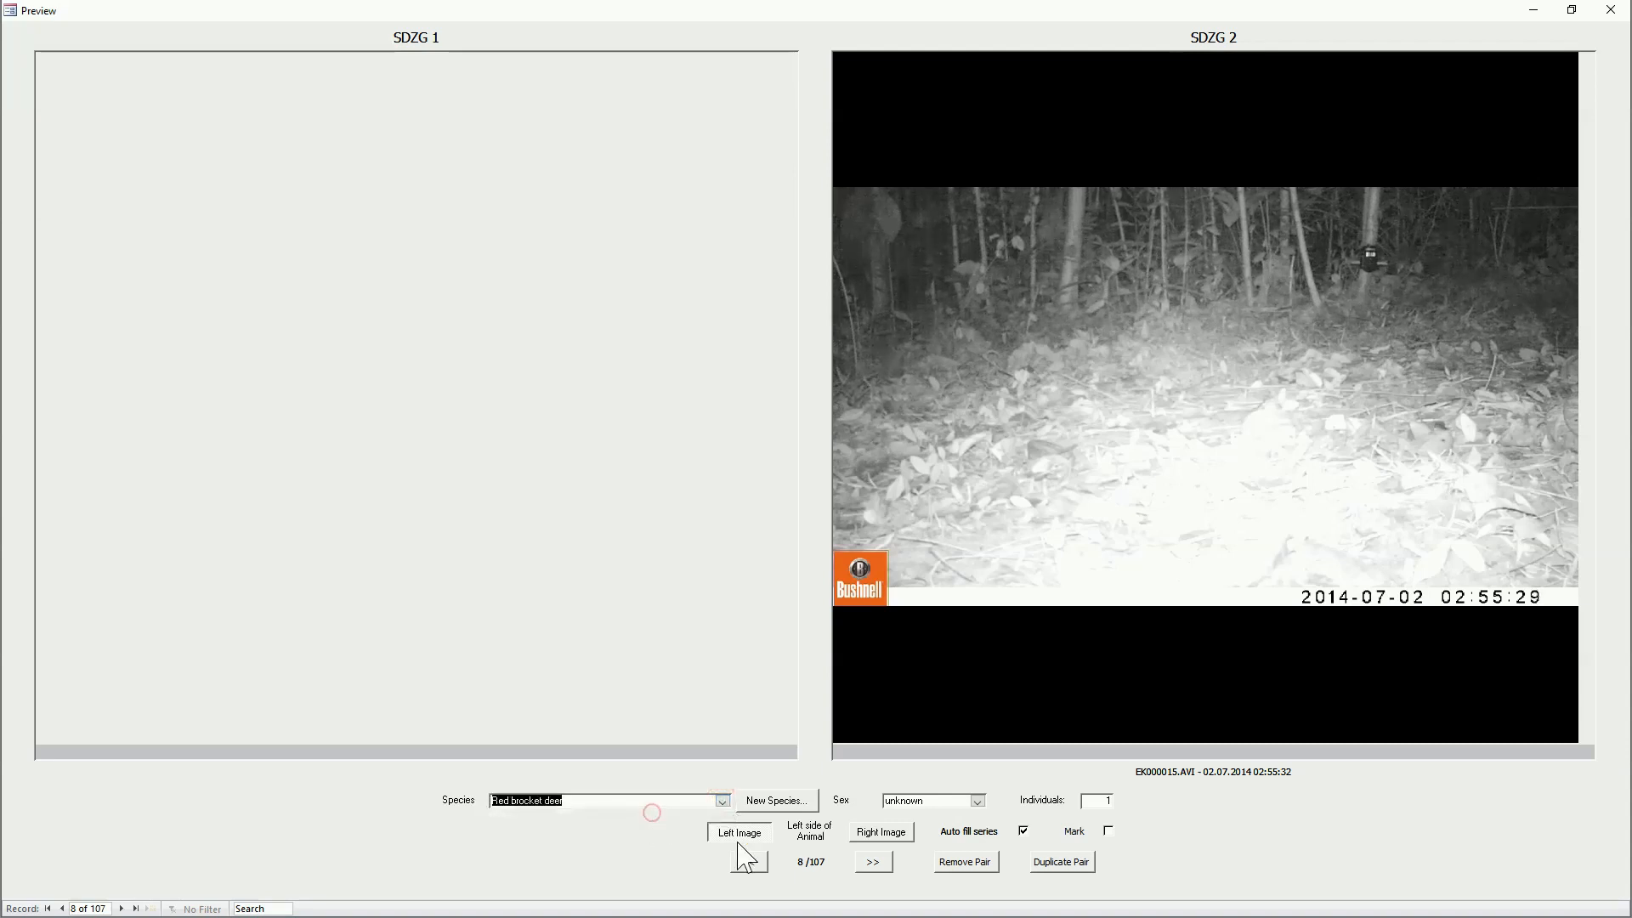
Step: Advance through the next SDZG 2 photos, EK000016.JPG and EK000017.JPG, to EK000018.JPG
left_click(869, 867)
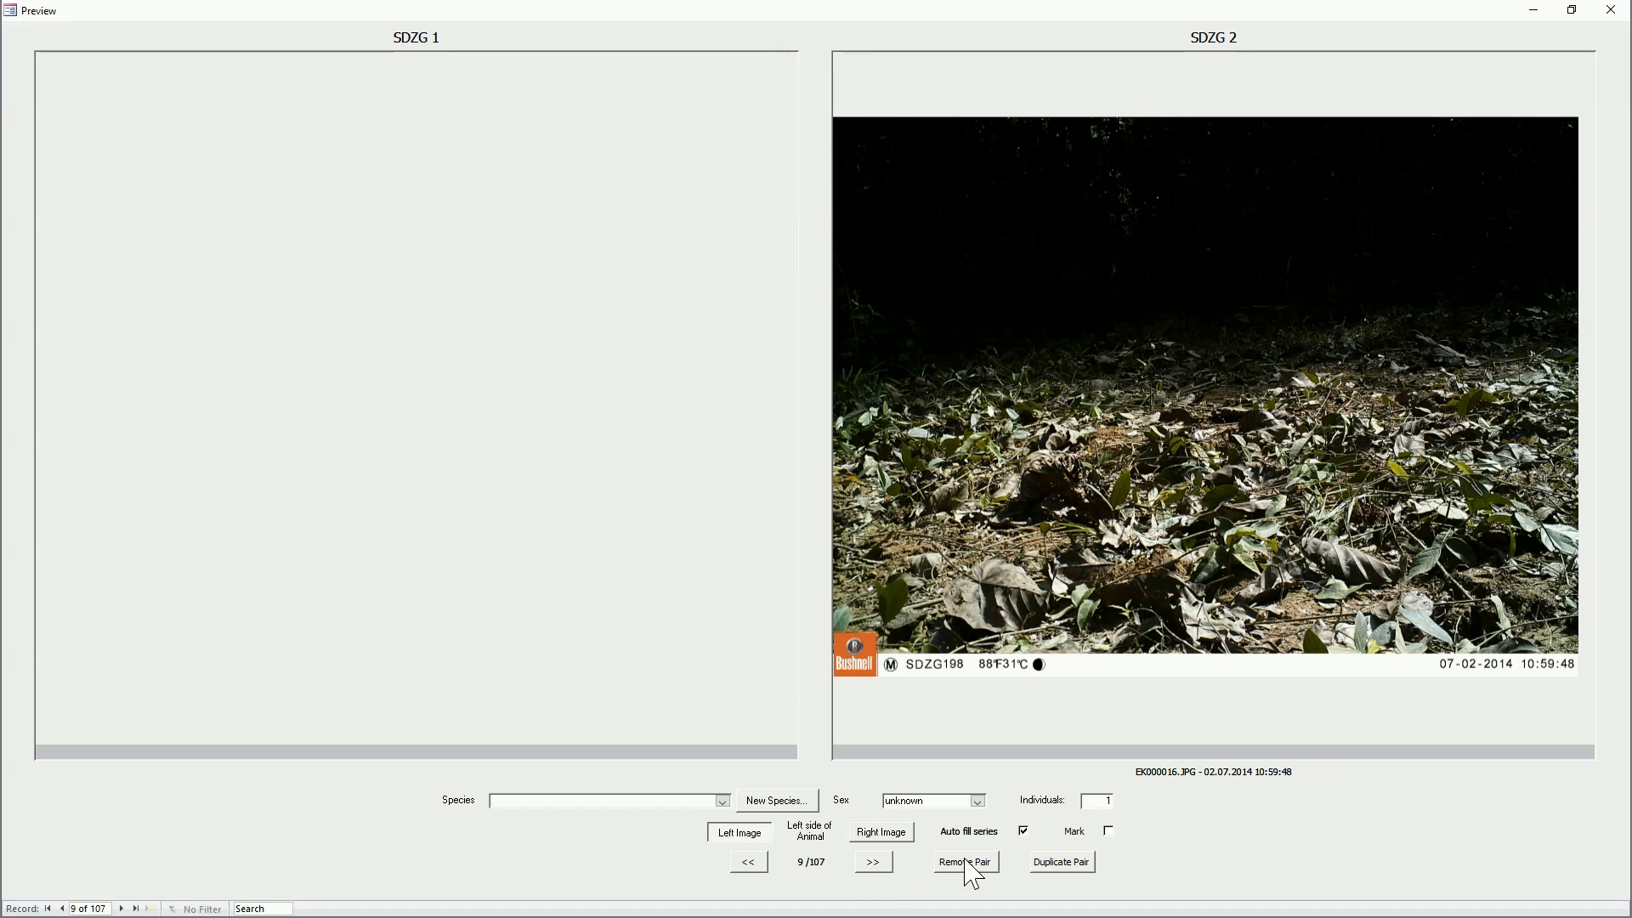
left_click(863, 864)
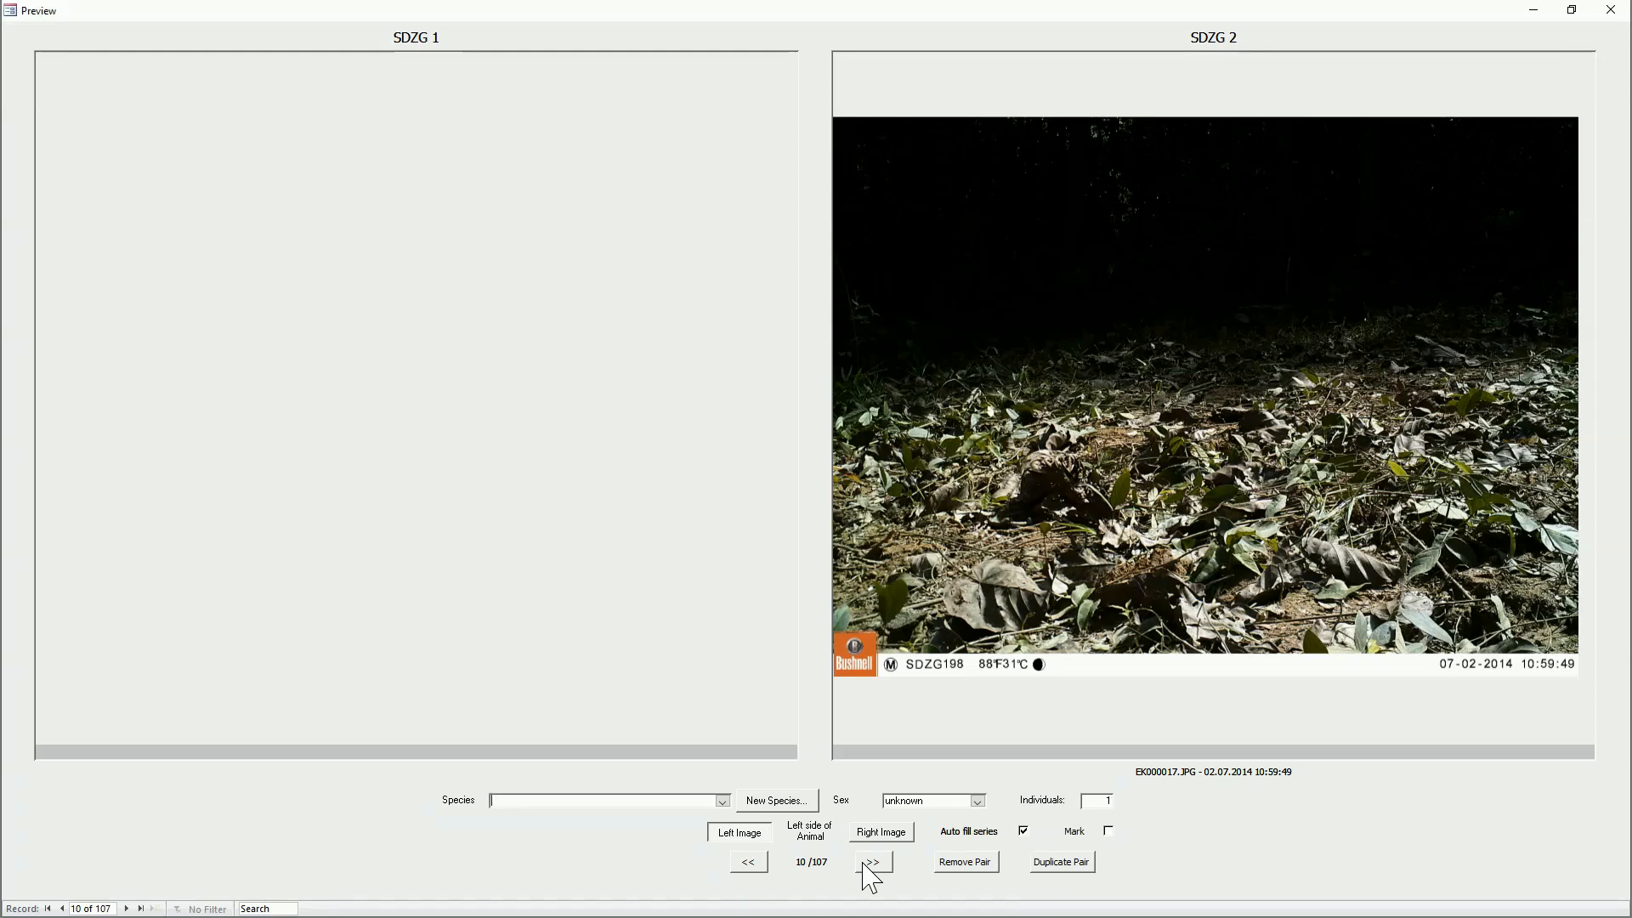
left_click(870, 862)
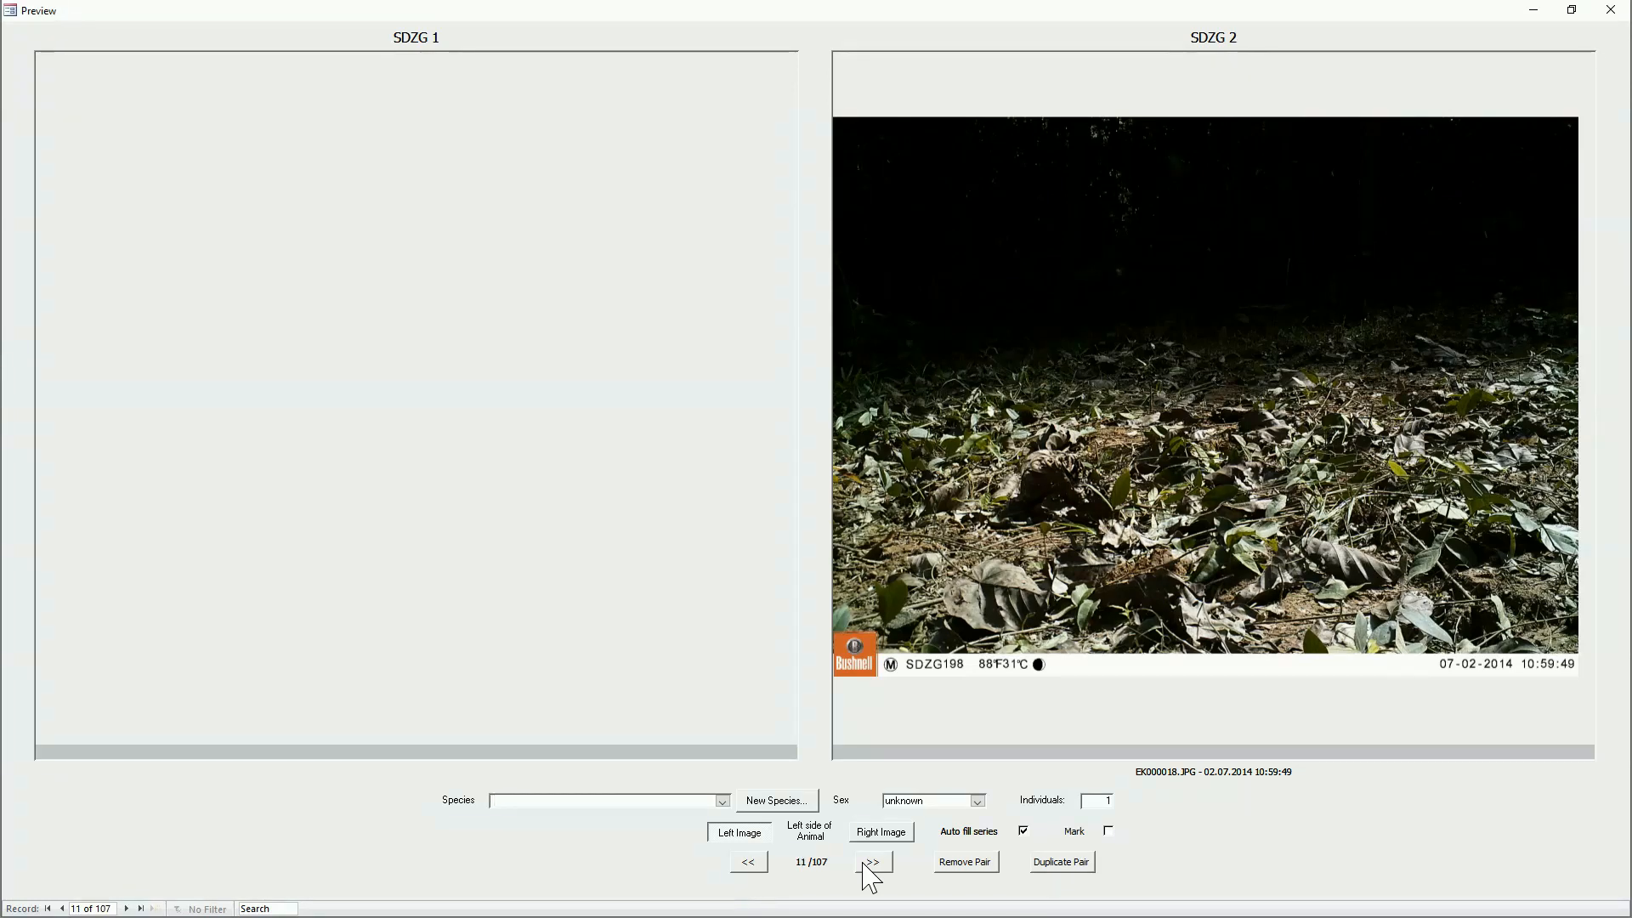
Step: Remove the empty SDZG 2 records from EK000017.JPG to EK000022.JPG, viewing the EK000019.AVI video on the way
key("Page_Up")
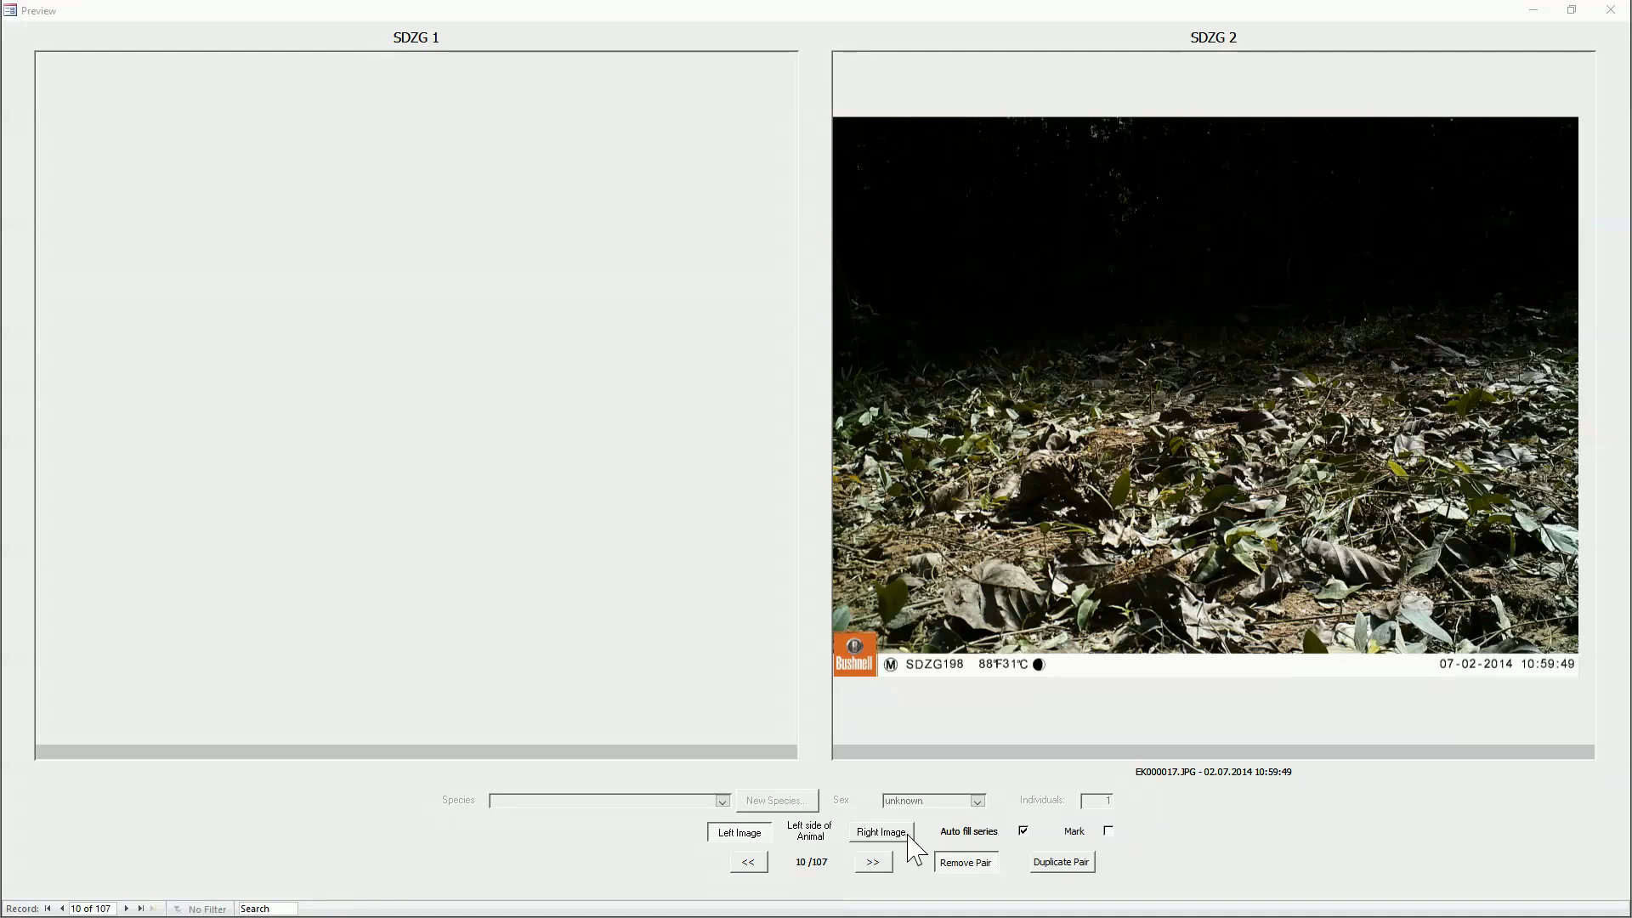
left_click(966, 863)
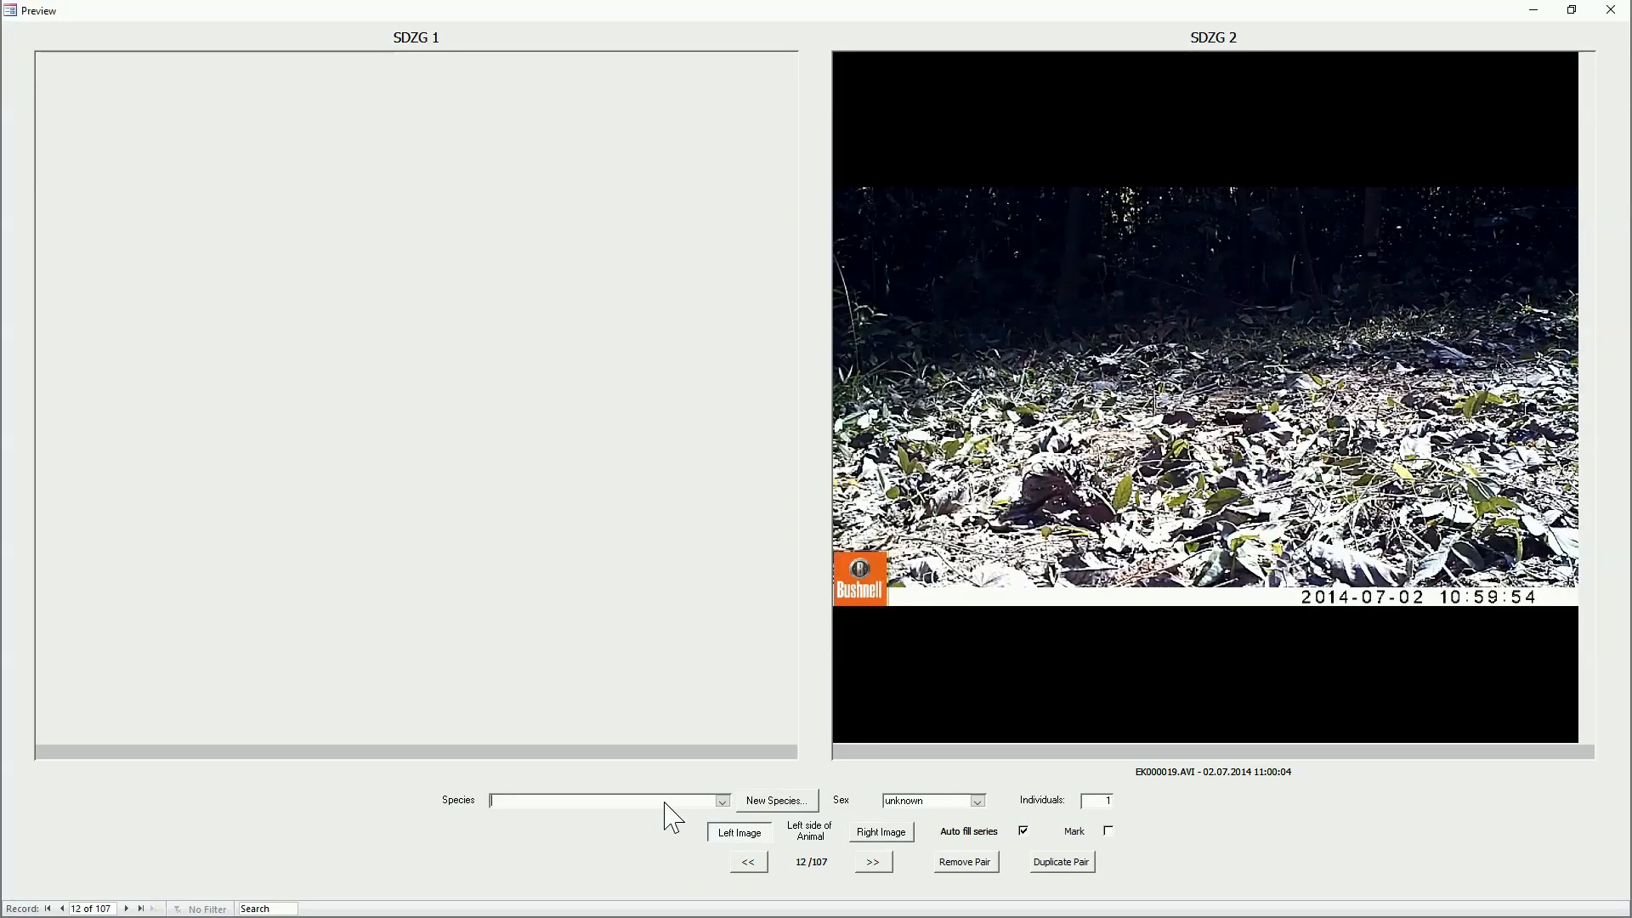
key("Return")
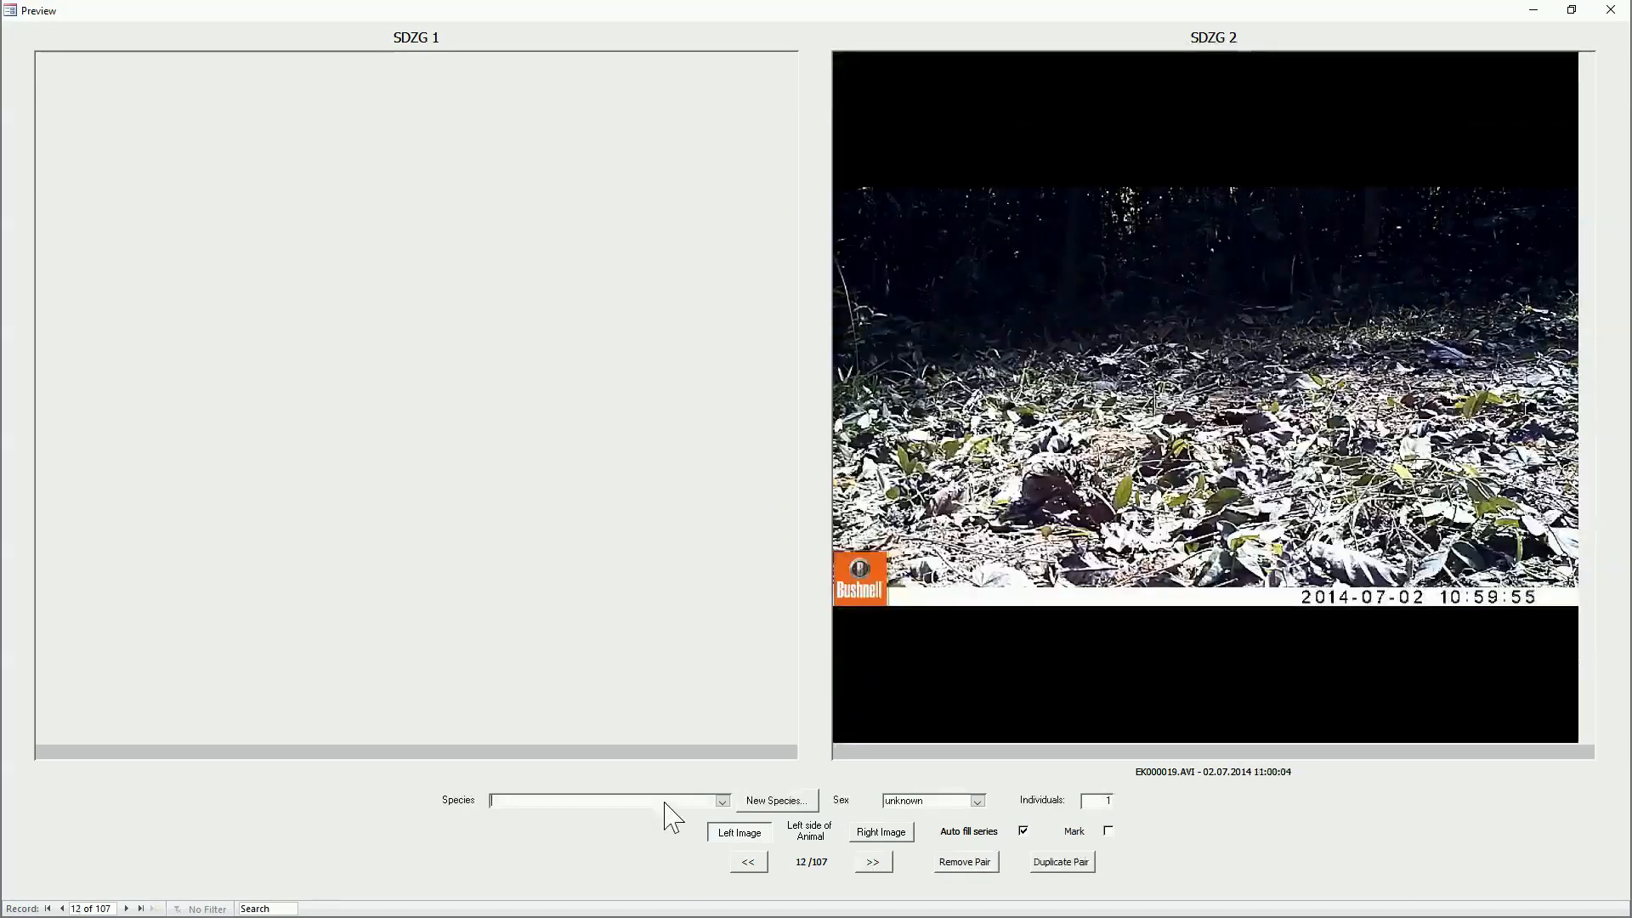
key("Return")
key("Delete")
key("Return")
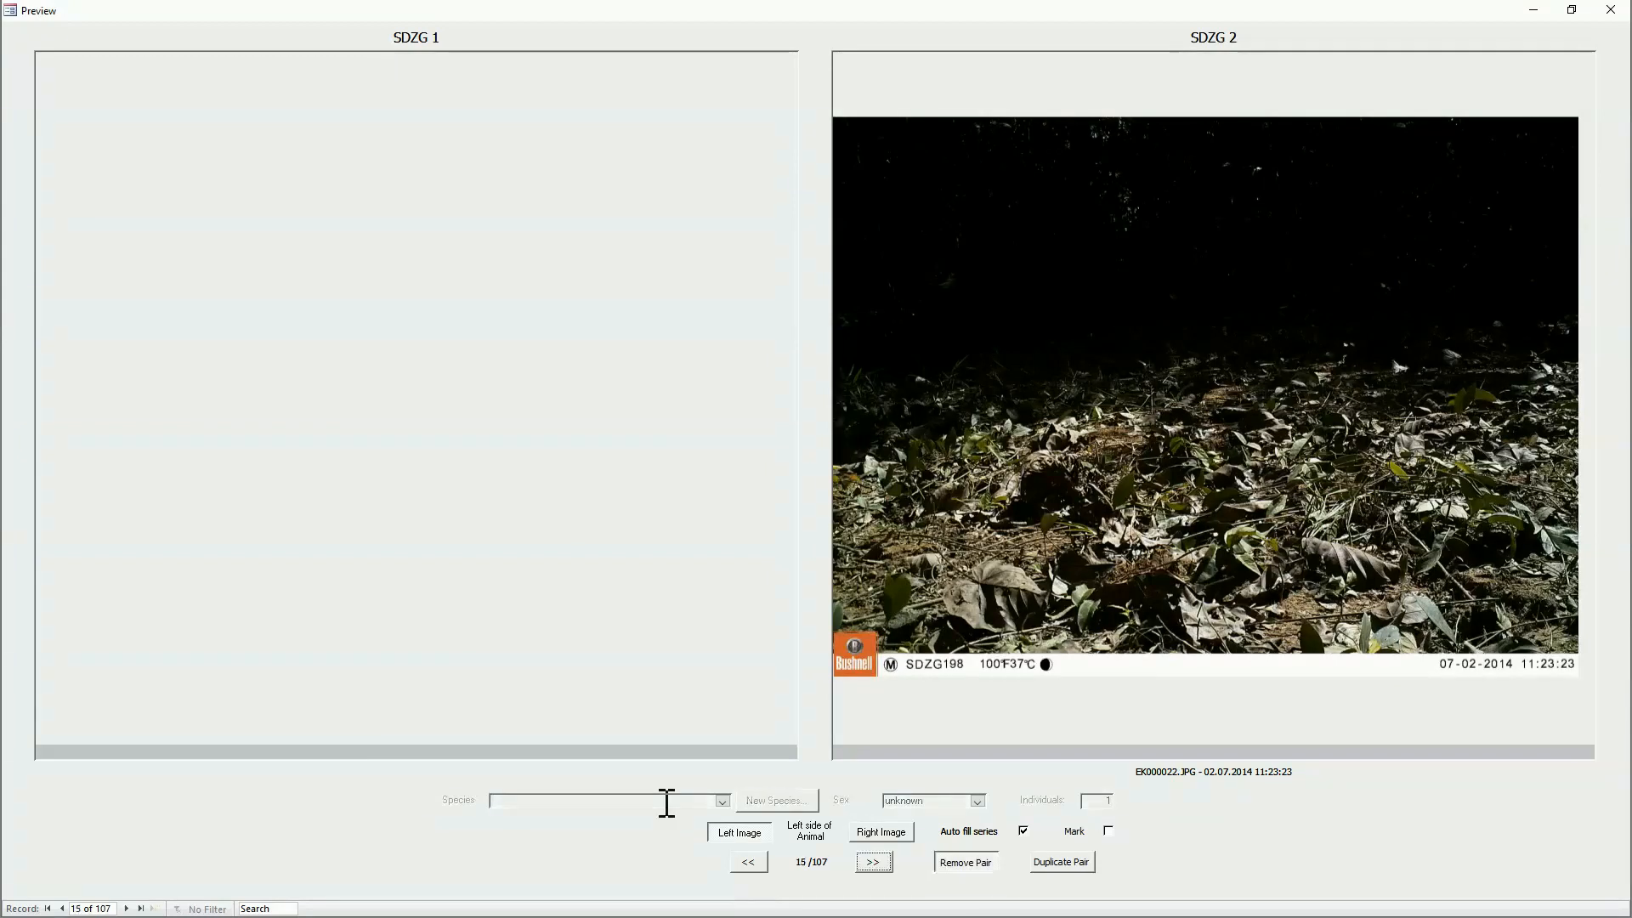
Step: Remove the further empty SDZG 2 records up to and beyond EK000026.JPG and advance to the SDZG 1 photo EK000007.JPG
key("Return")
key("Delete")
key("Return")
key("Delete")
key("Return")
key("Delete")
key("Return")
key("Delete")
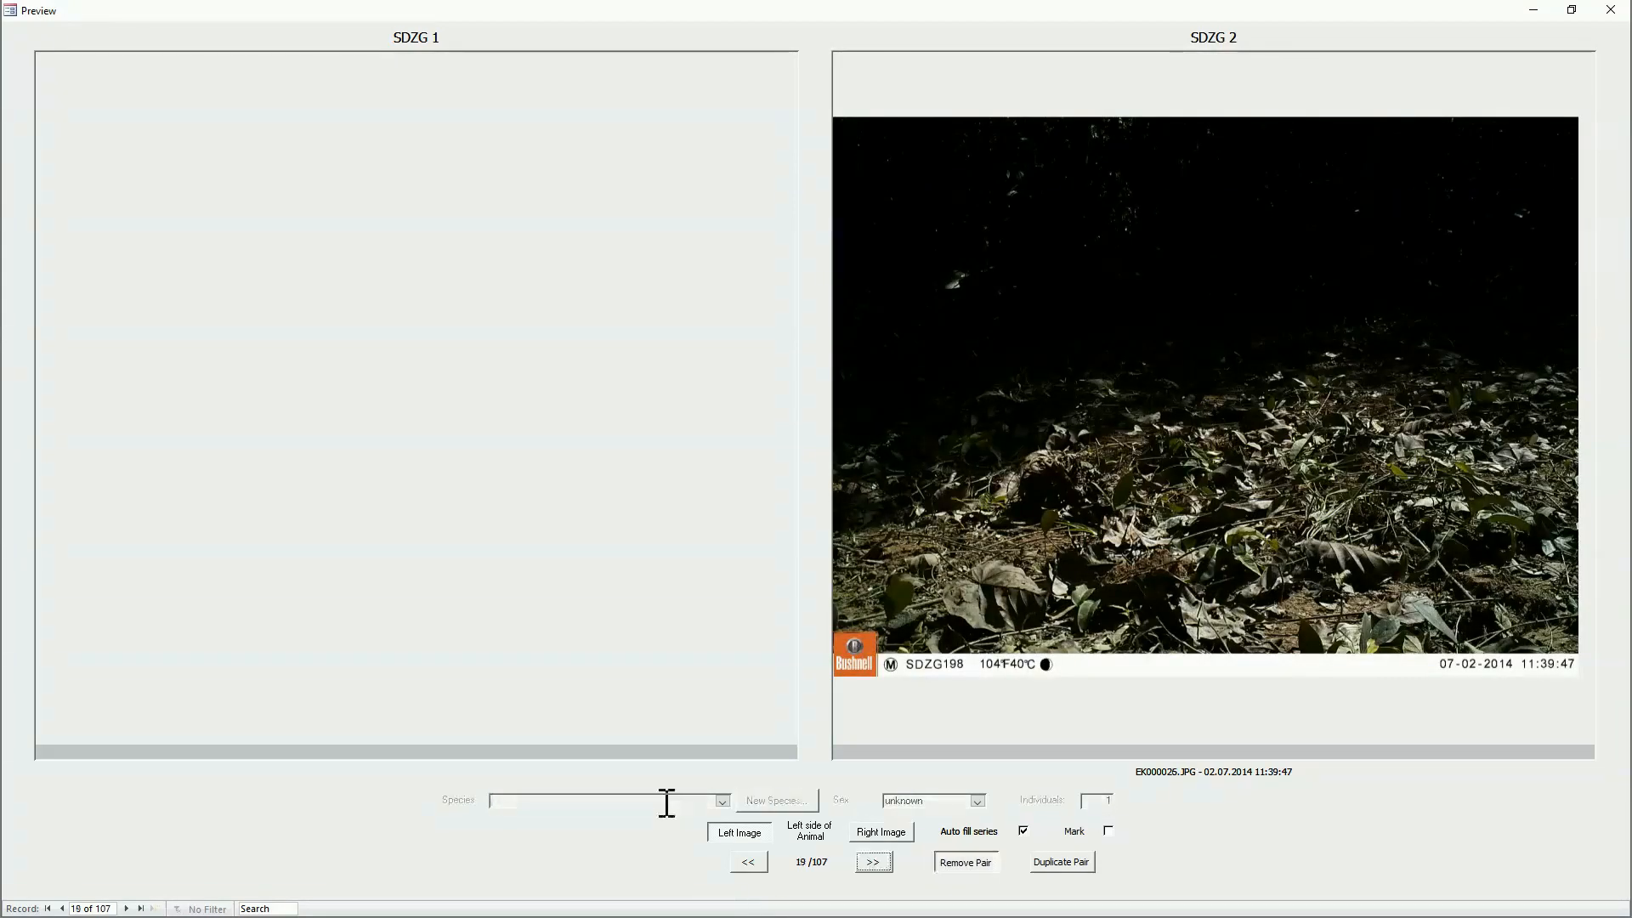
key("Return")
key("Delete")
key("Return")
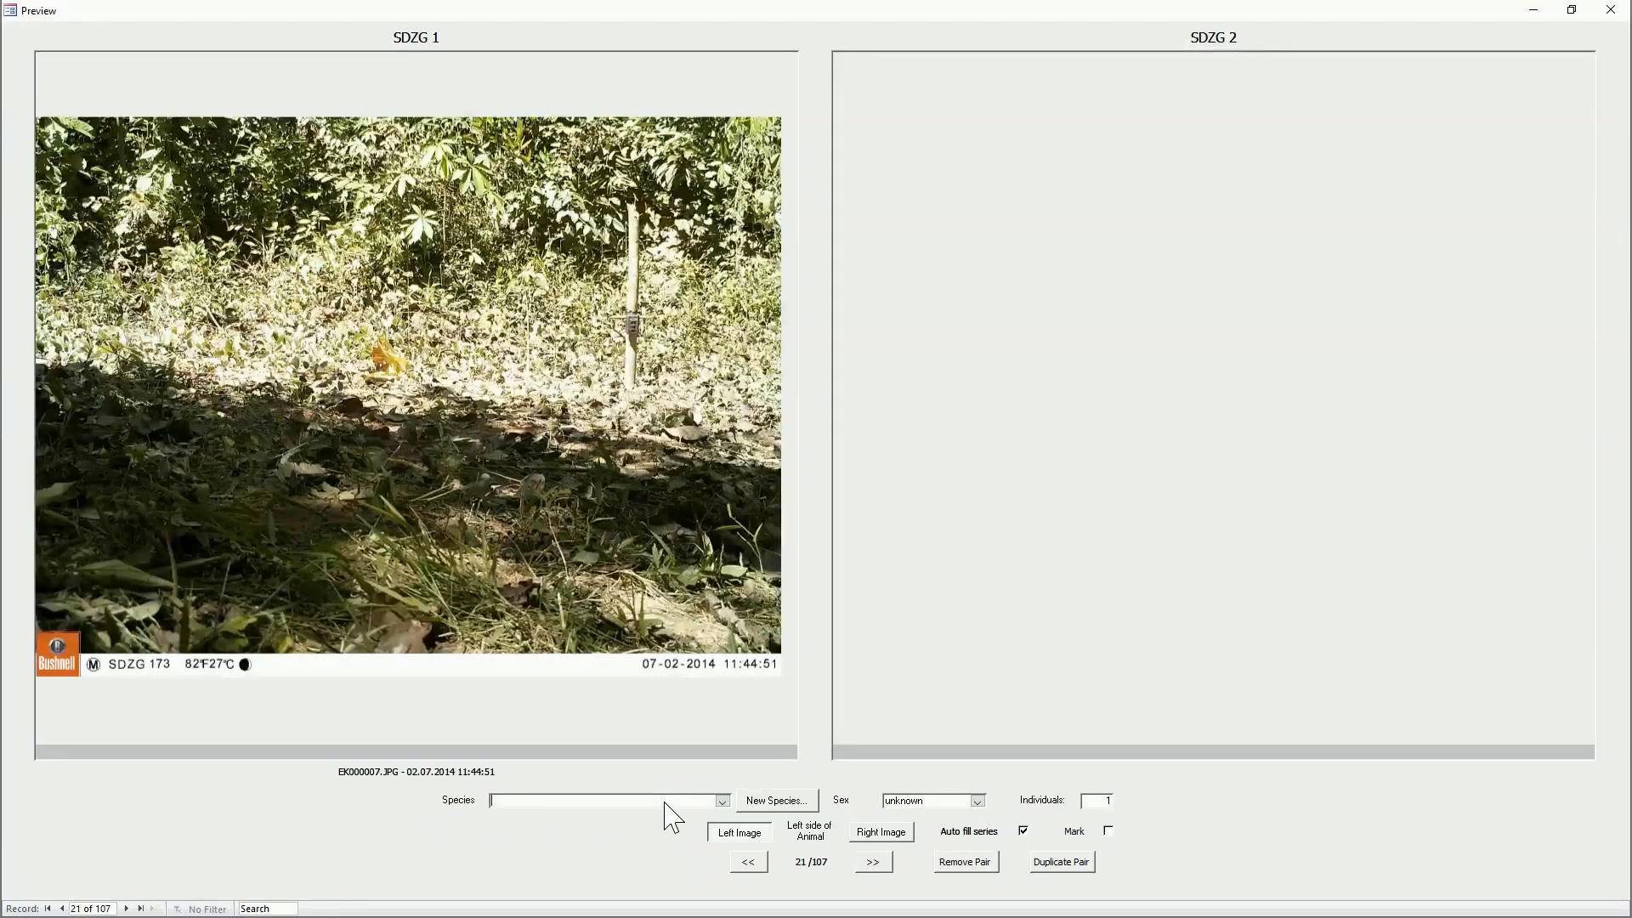
Step: Remove the empty SDZG 1 records starting at EK000007.JPG, including EK000009.JPG and EK000011.JPG, and advance to the EK000013.JPG / EK000028.JPG pair
key("Delete")
key("Return")
key("Delete")
key("Return")
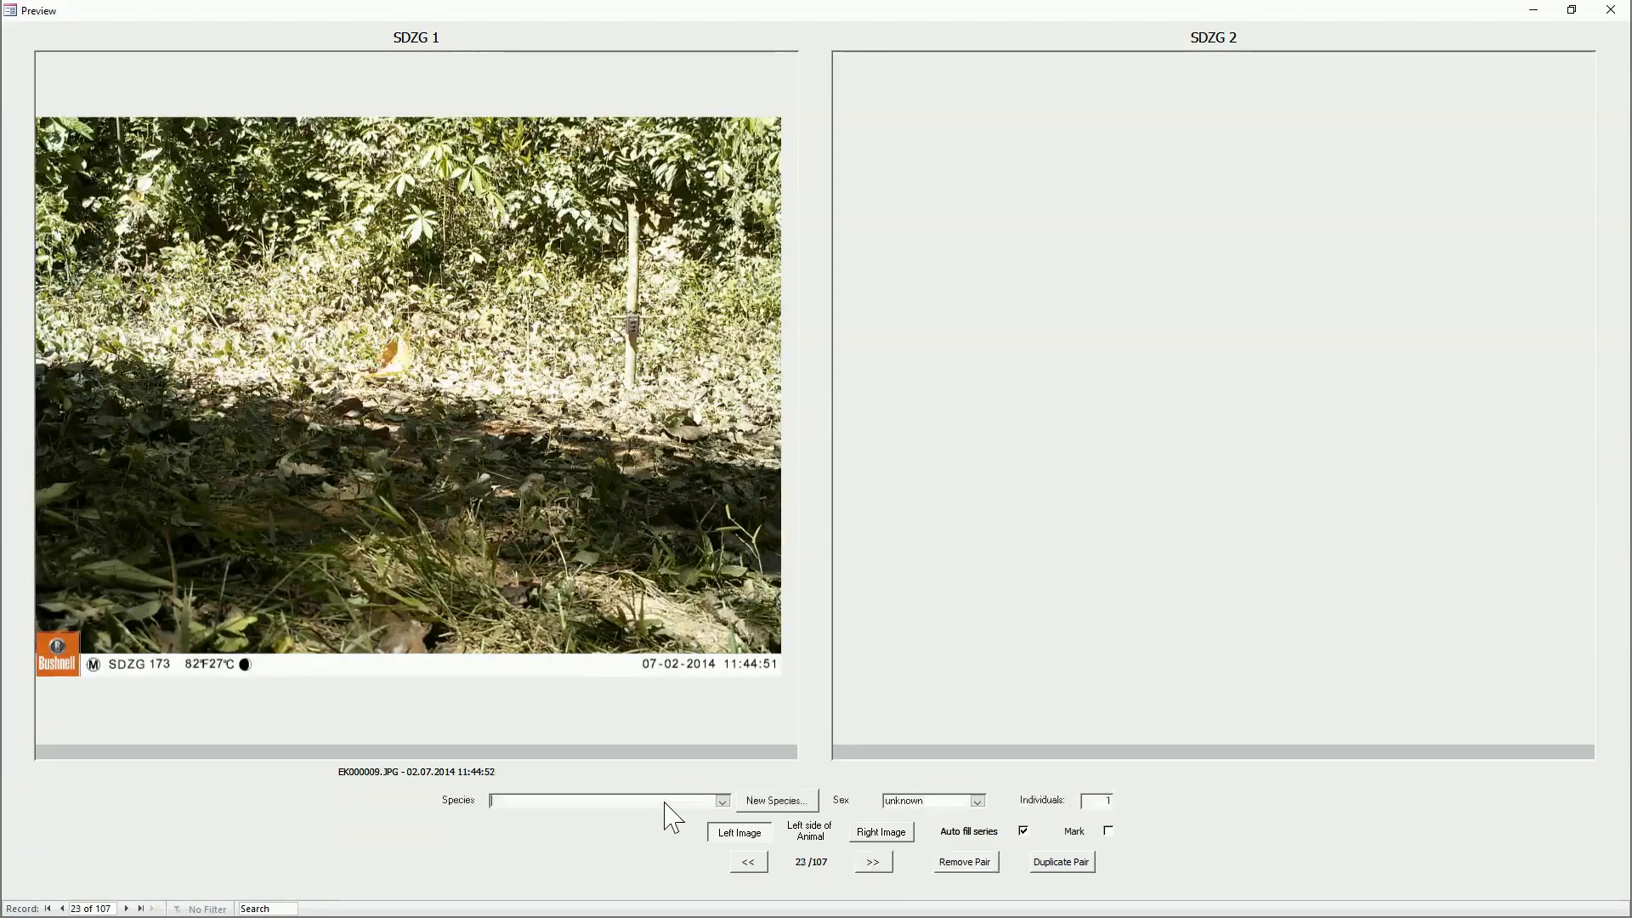
key("Delete")
key("Return")
key("Delete")
key("Return")
key("Delete")
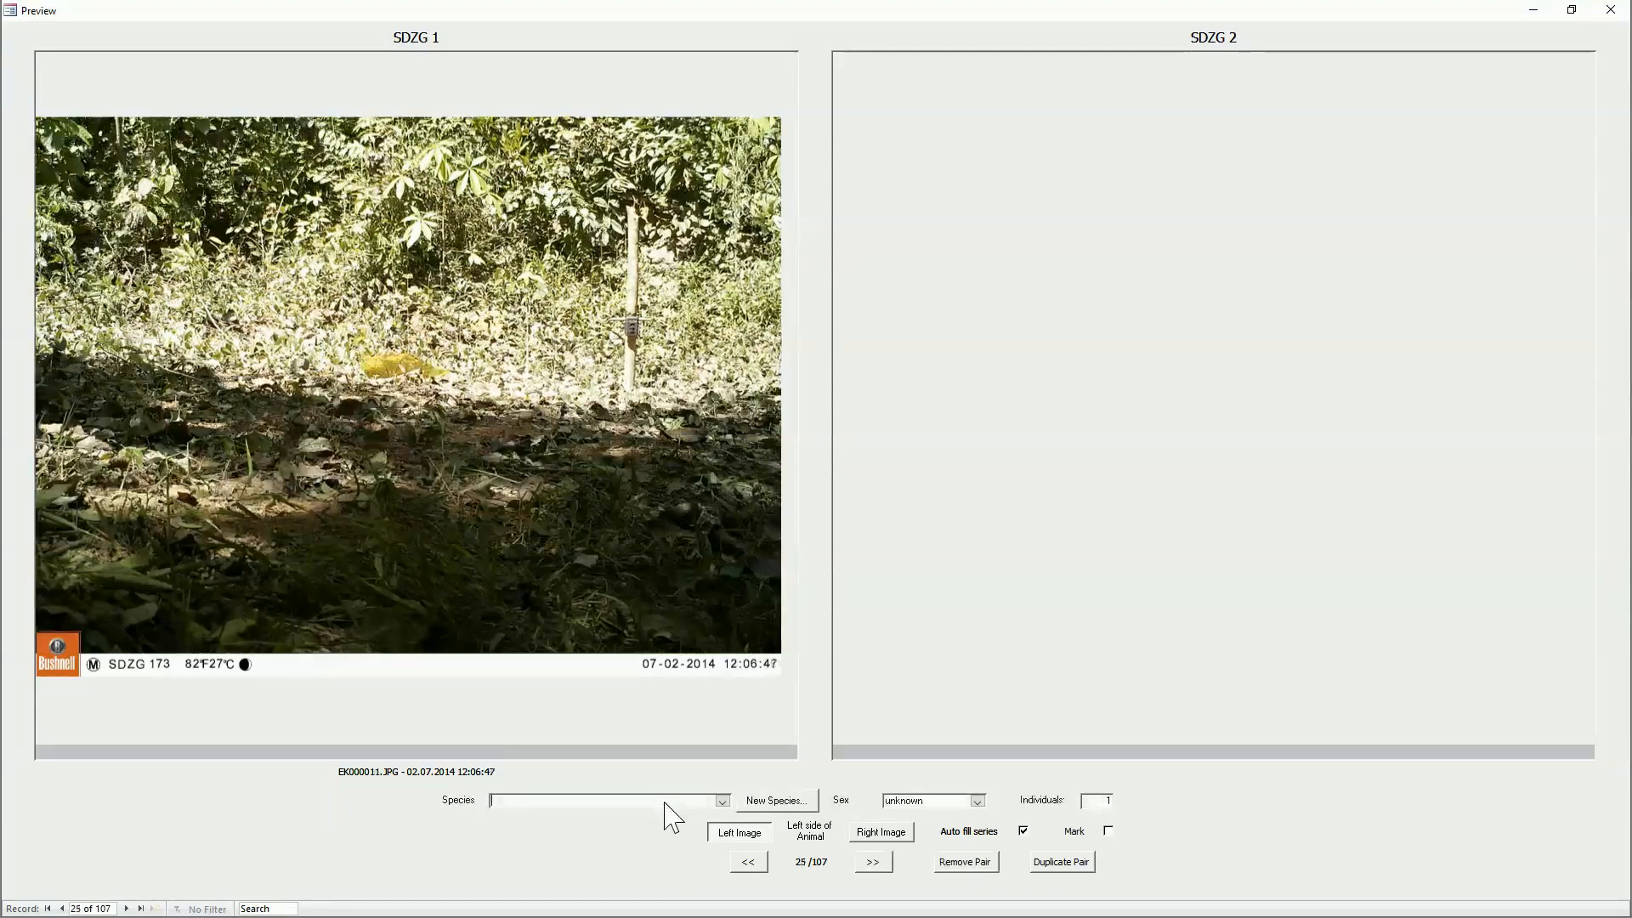
key("Return")
key("Delete")
key("Return")
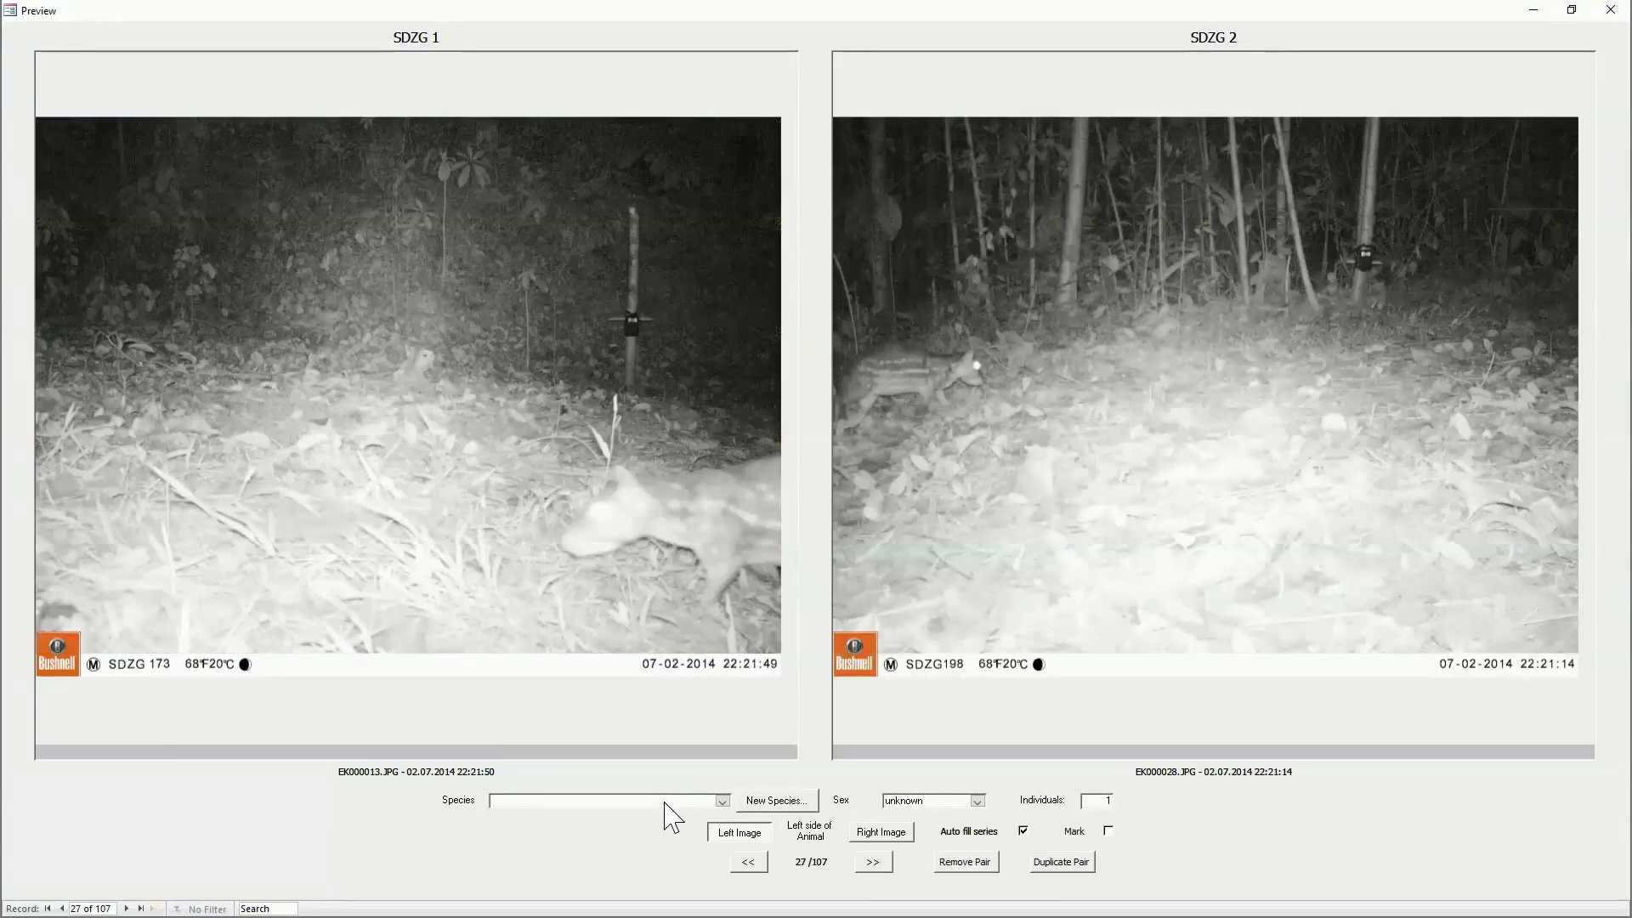
Step: Add a new species under Cuniculus with the common name Paca
left_click(786, 801)
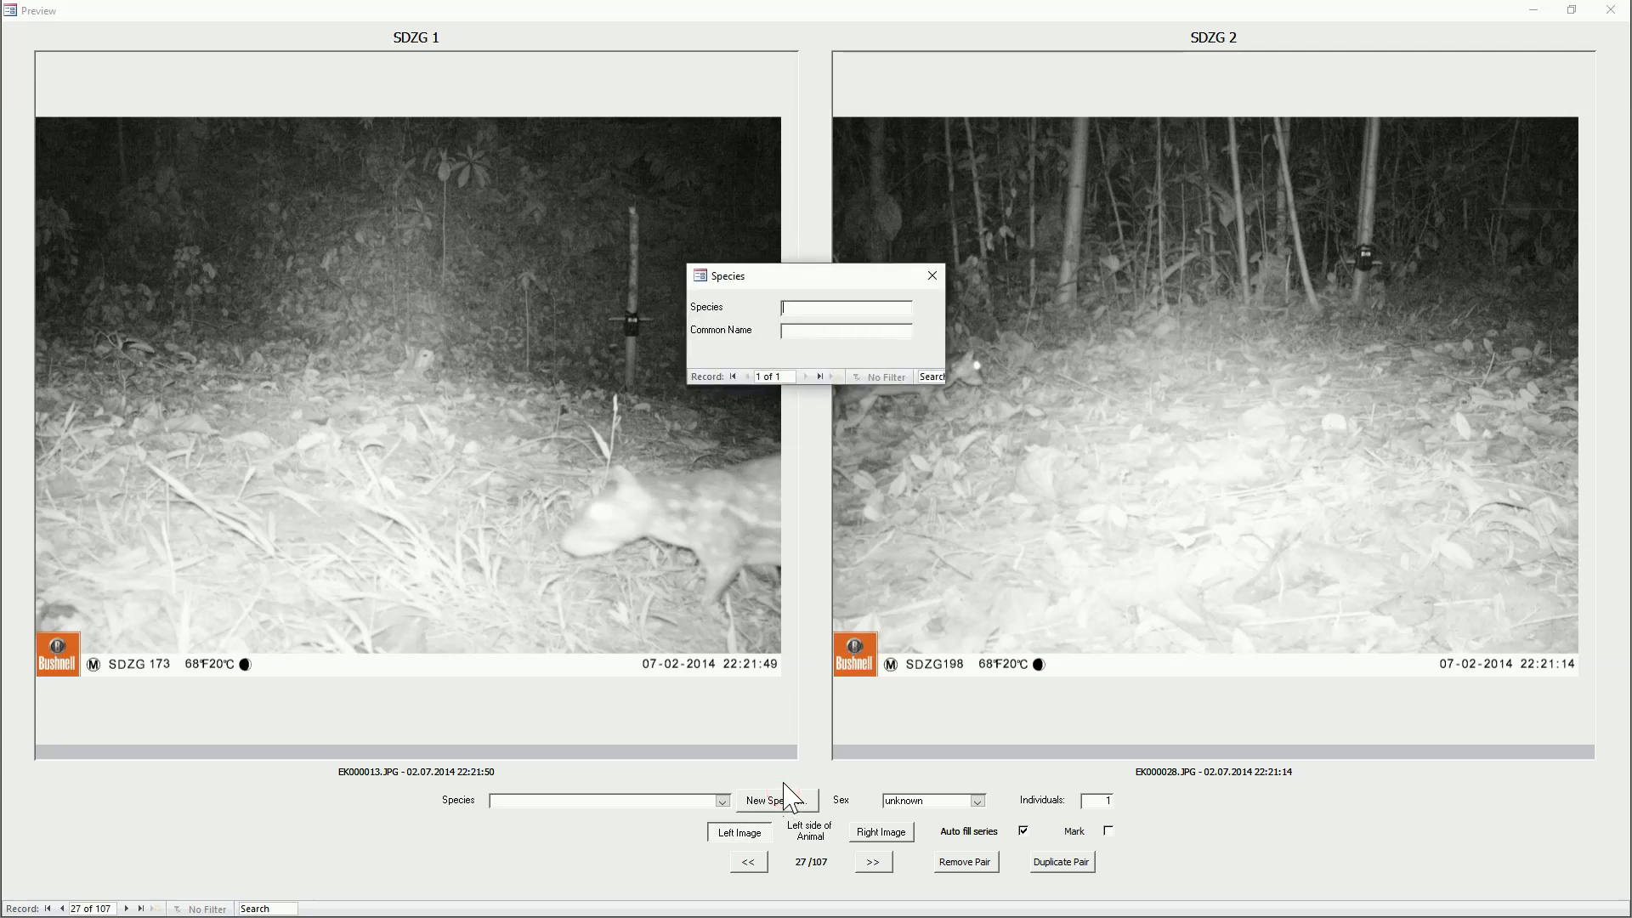
type("Cuniculus")
key("Tab")
type("Paca")
key("Tab")
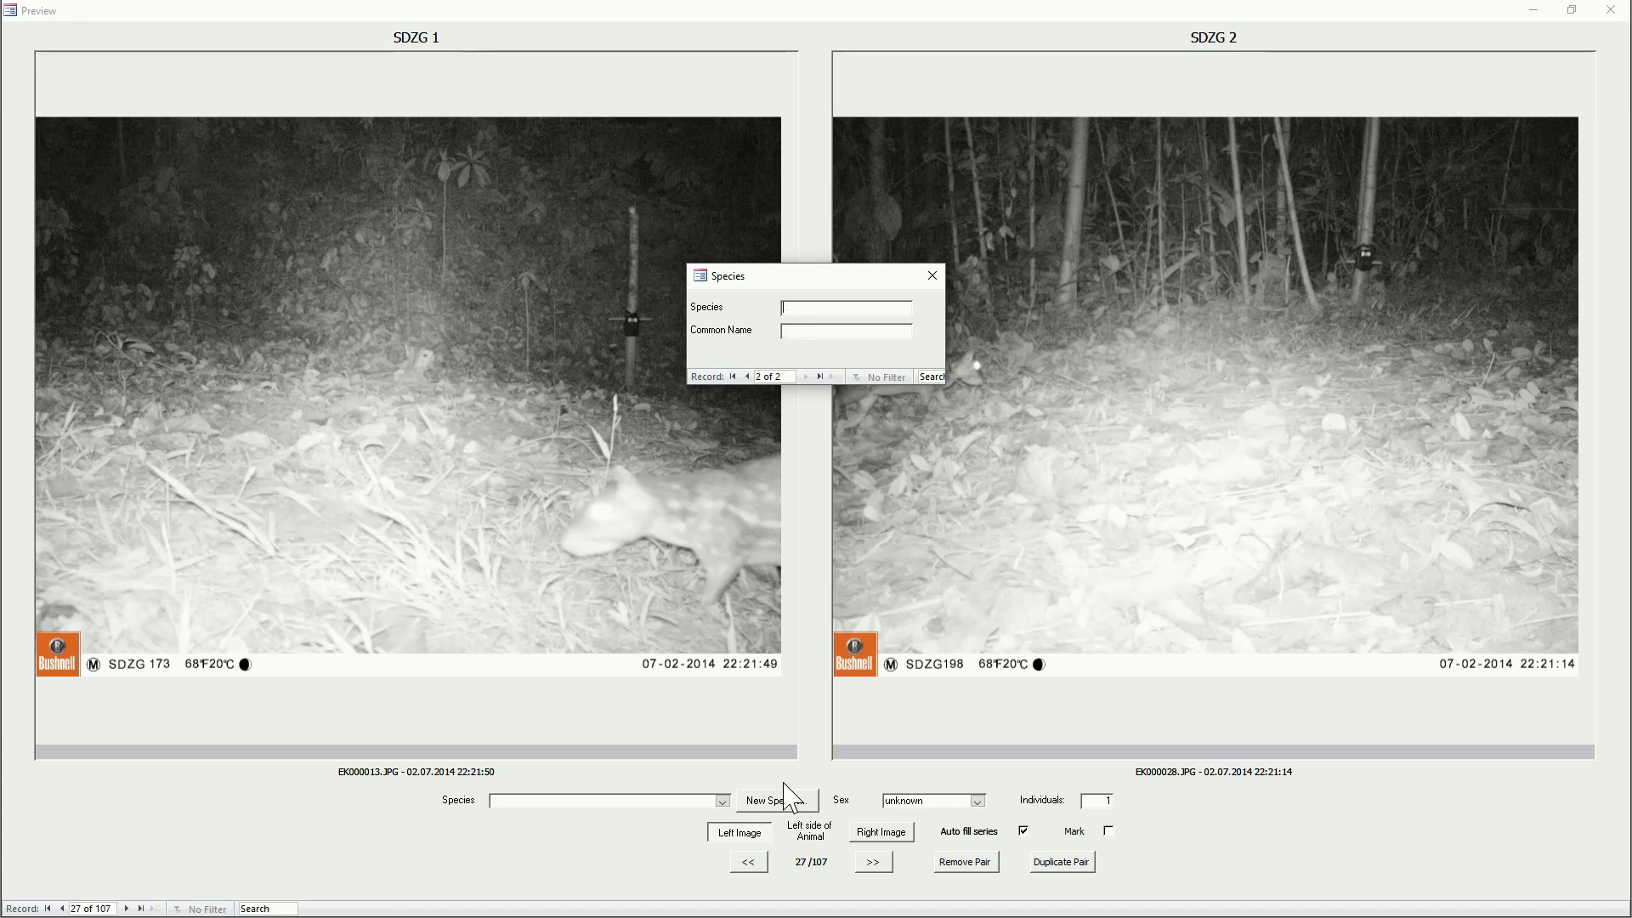
left_click(935, 278)
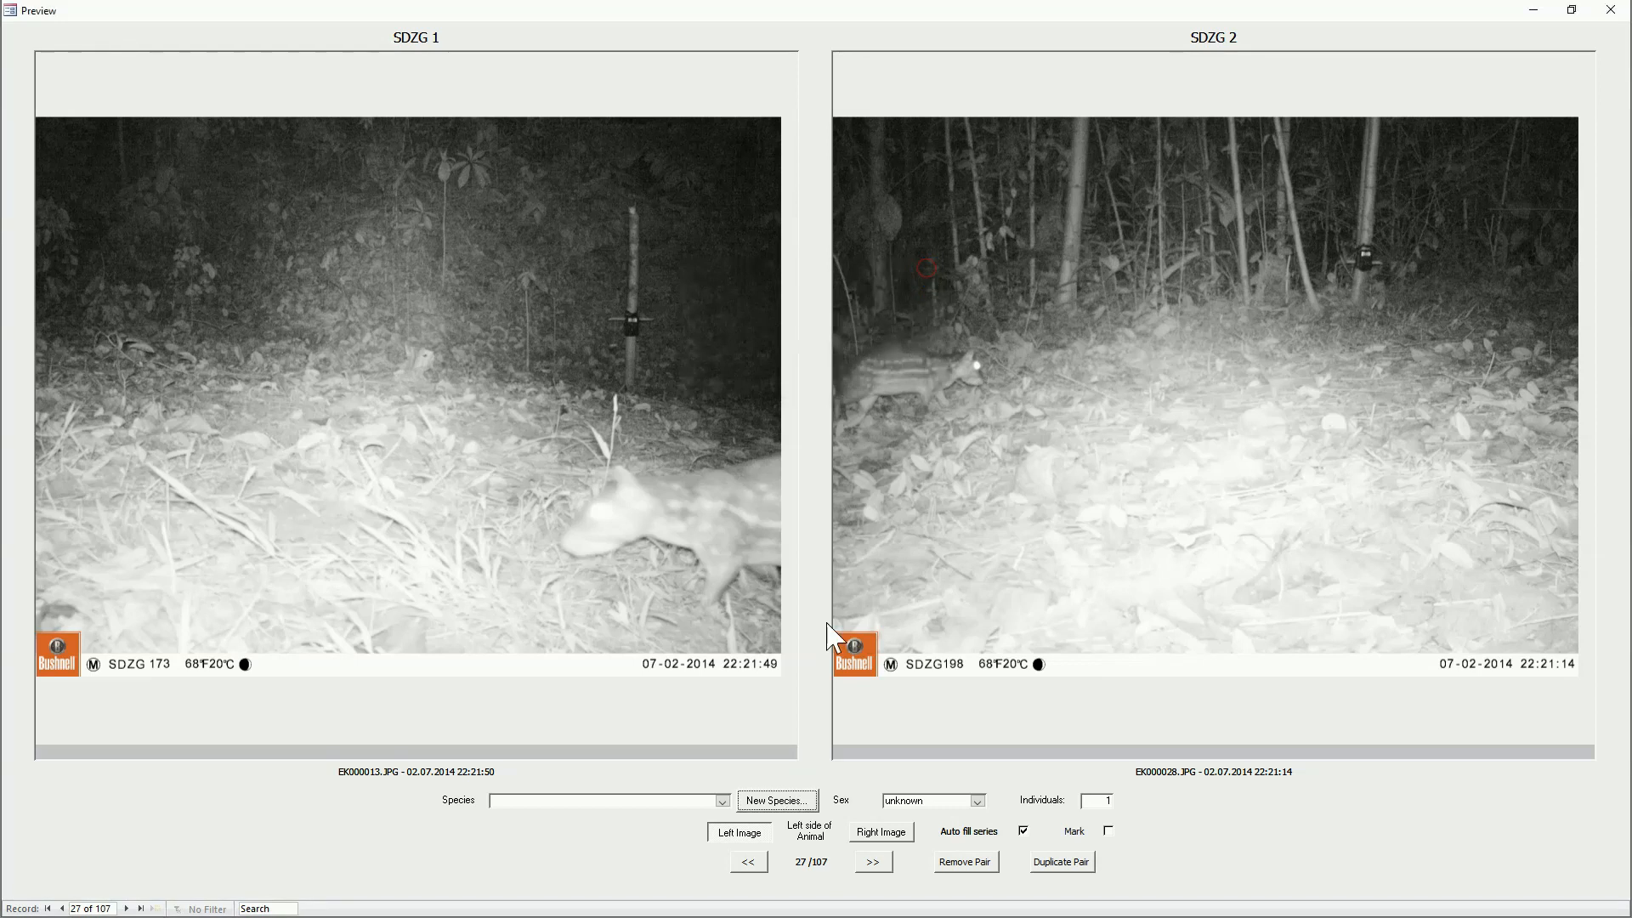
Step: Assign Paca to the EK000013.JPG / EK000028.JPG pair and go through its series and the EK000031.AVI video to EK000032.JPG
left_click(683, 803)
type("paca")
key("Tab")
key("Return")
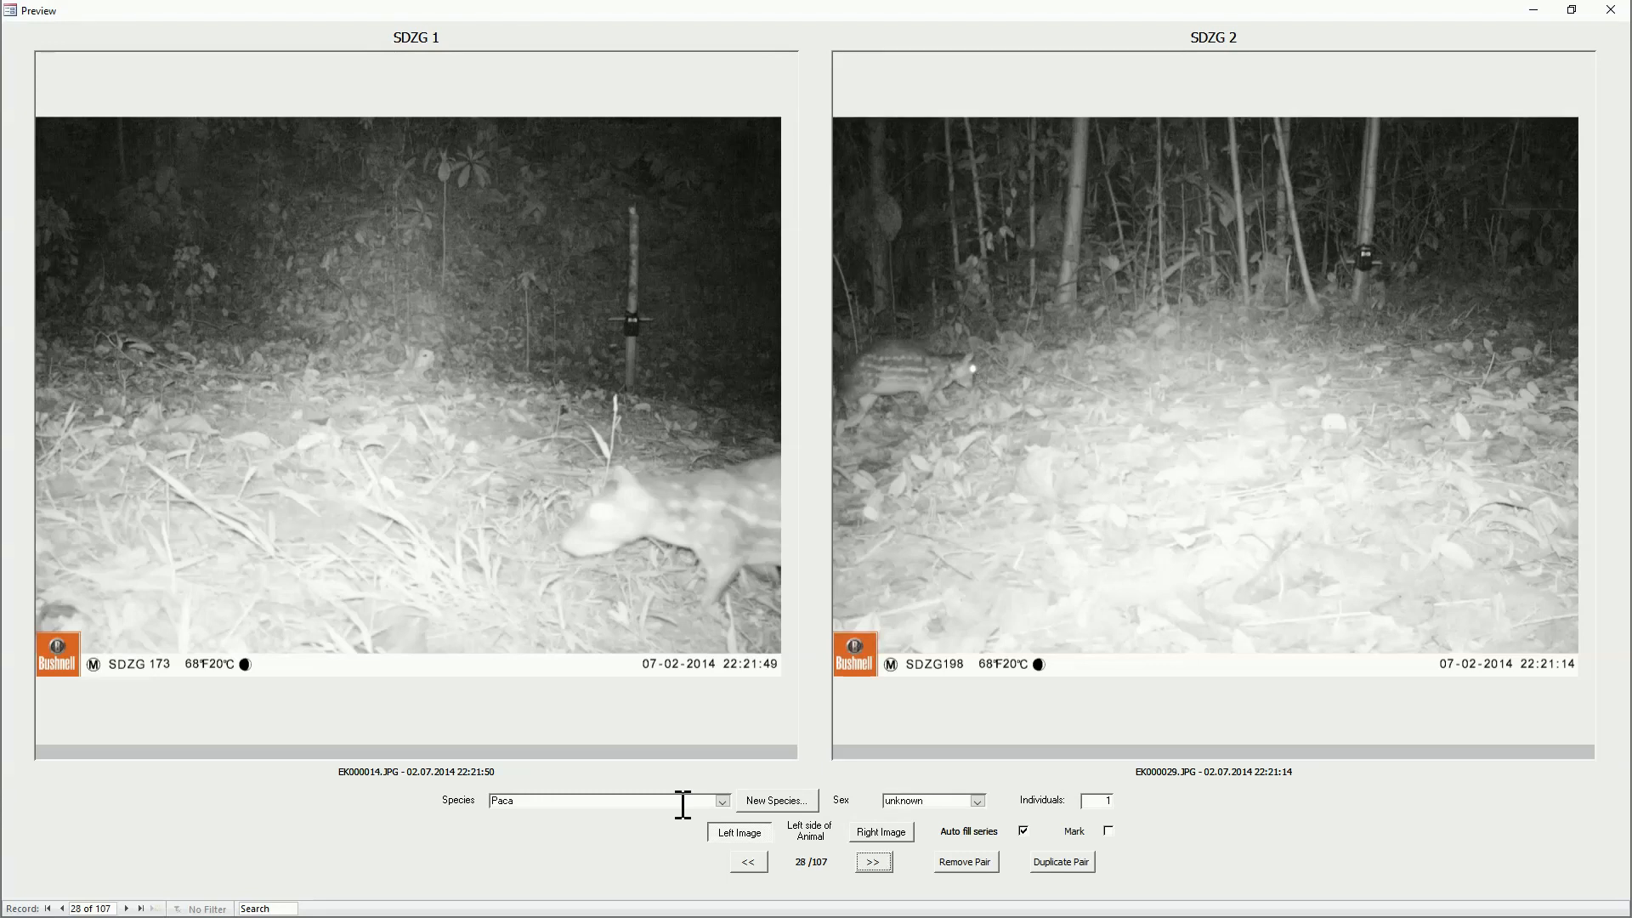
key("Return")
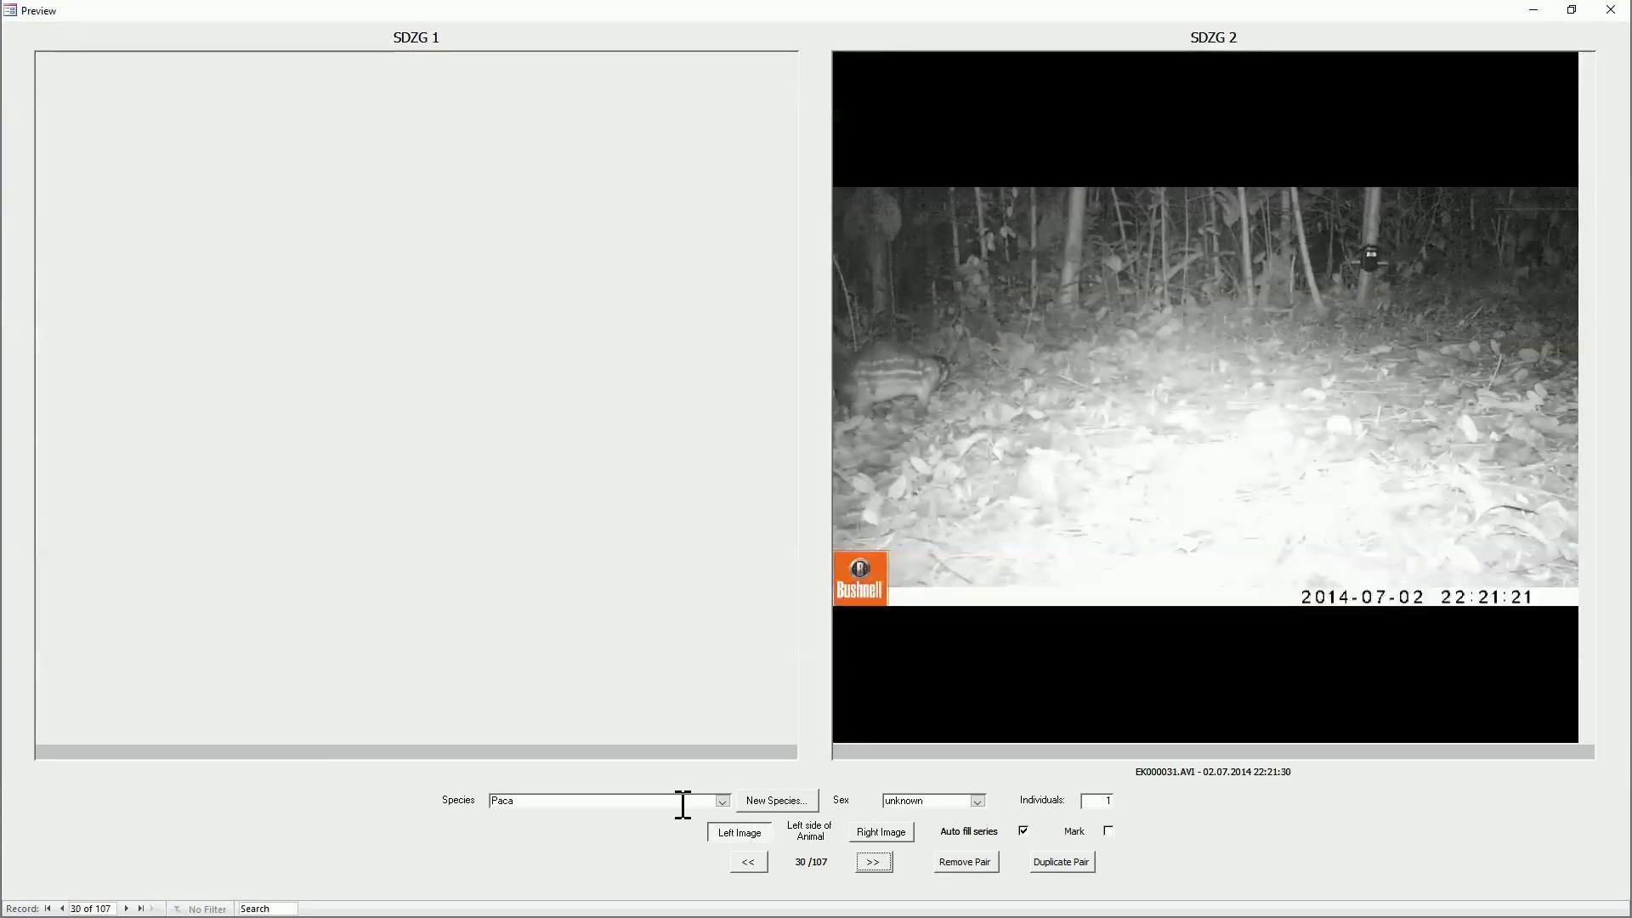
key("Return")
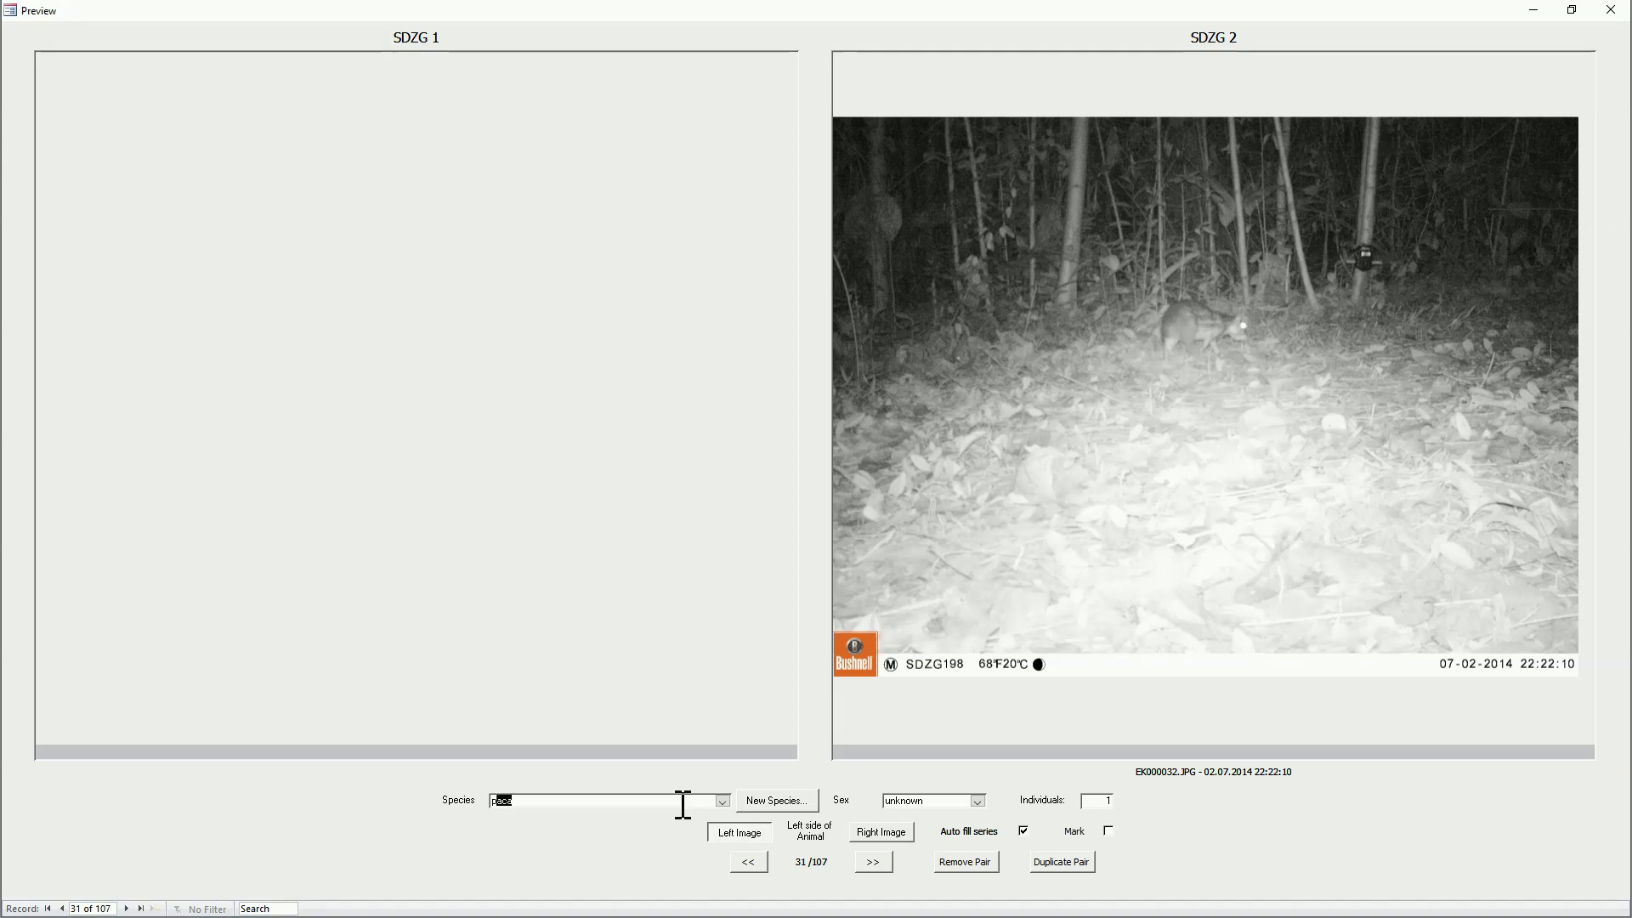
Step: Assign Paca to the EK000032.JPG photo series and to the EK000035.AVI video
key("Tab")
key("Return")
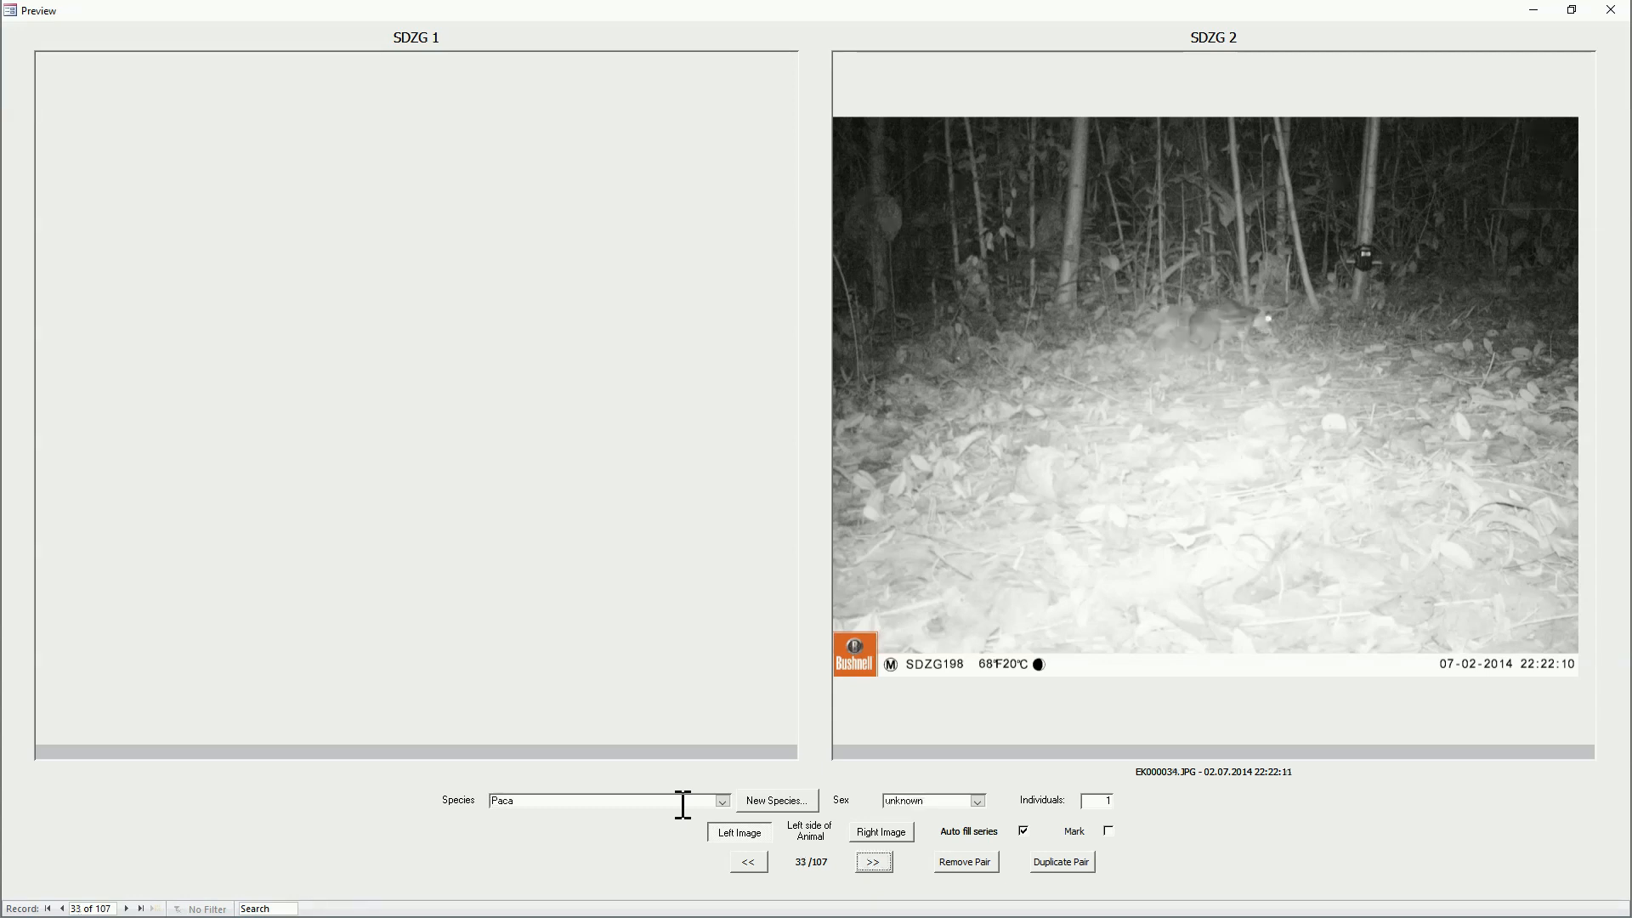
key("Return")
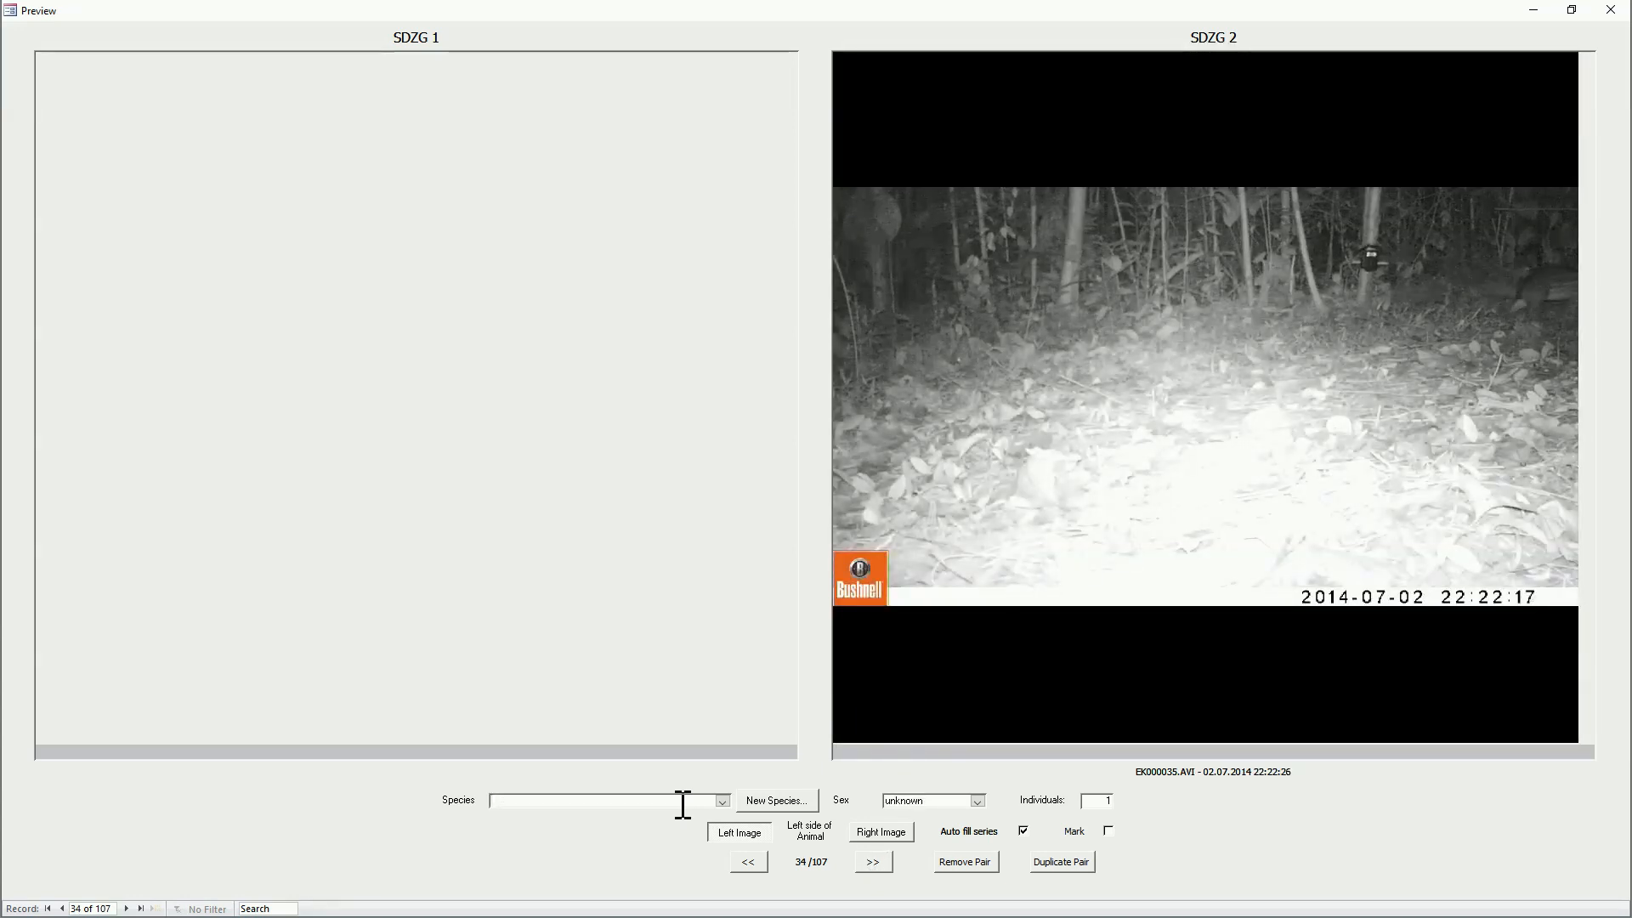
type("Paca")
key("Return")
key("Return")
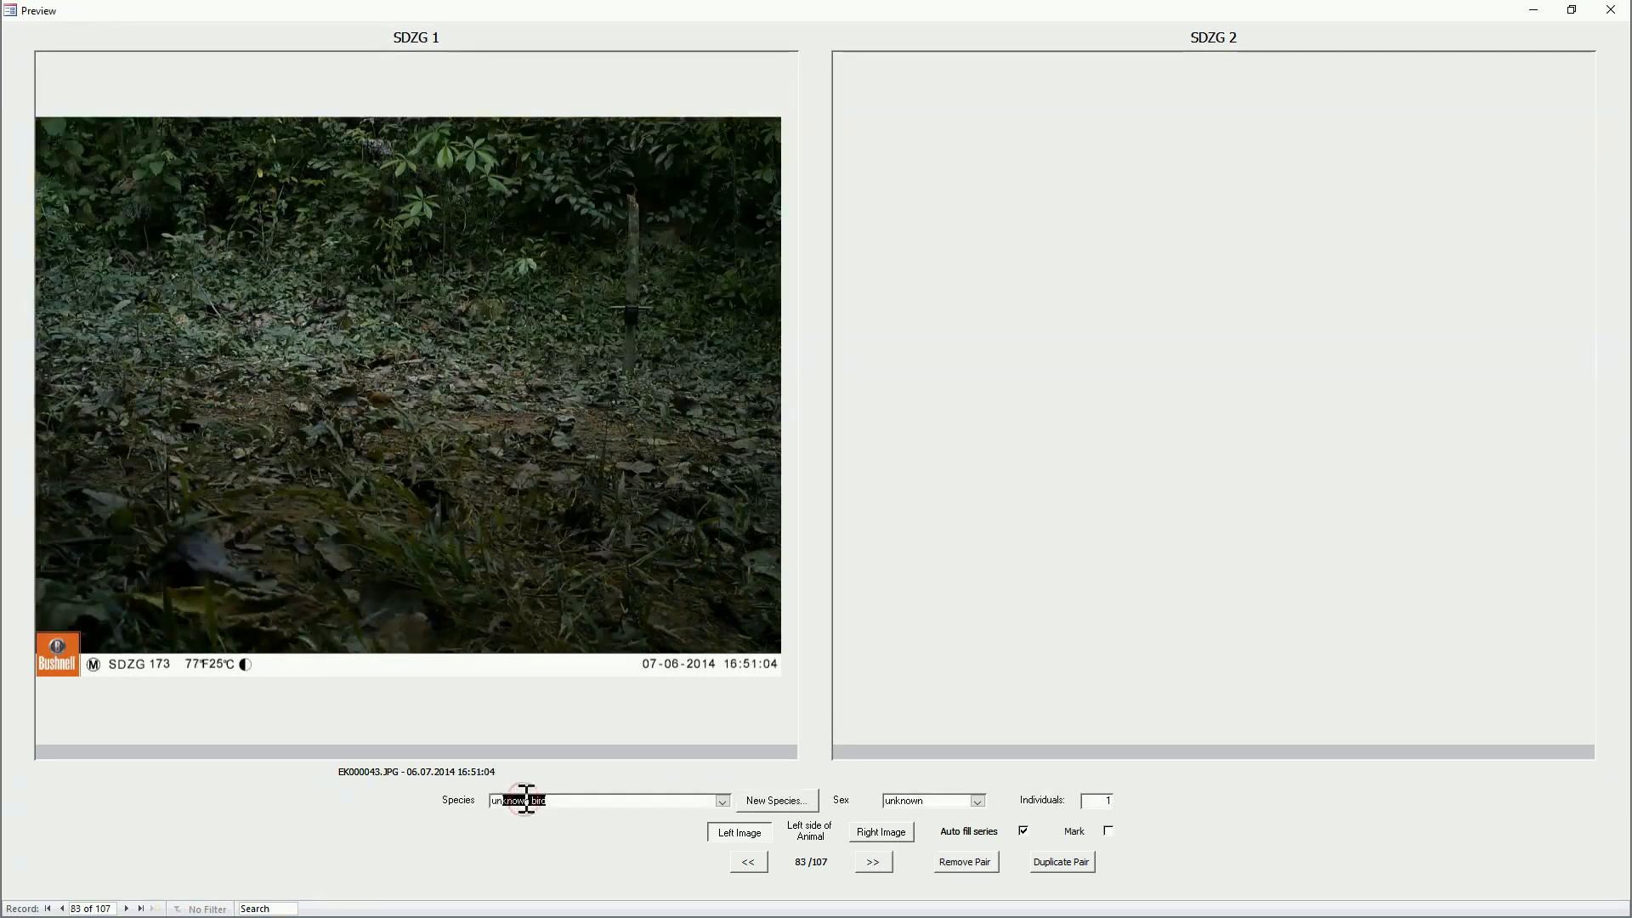
Step: Assign unknown bird to the SDZG 1 photo EK000043.JPG and advance to the EK000046.JPG / EK000060.JPG pair
key("Return")
key("Return")
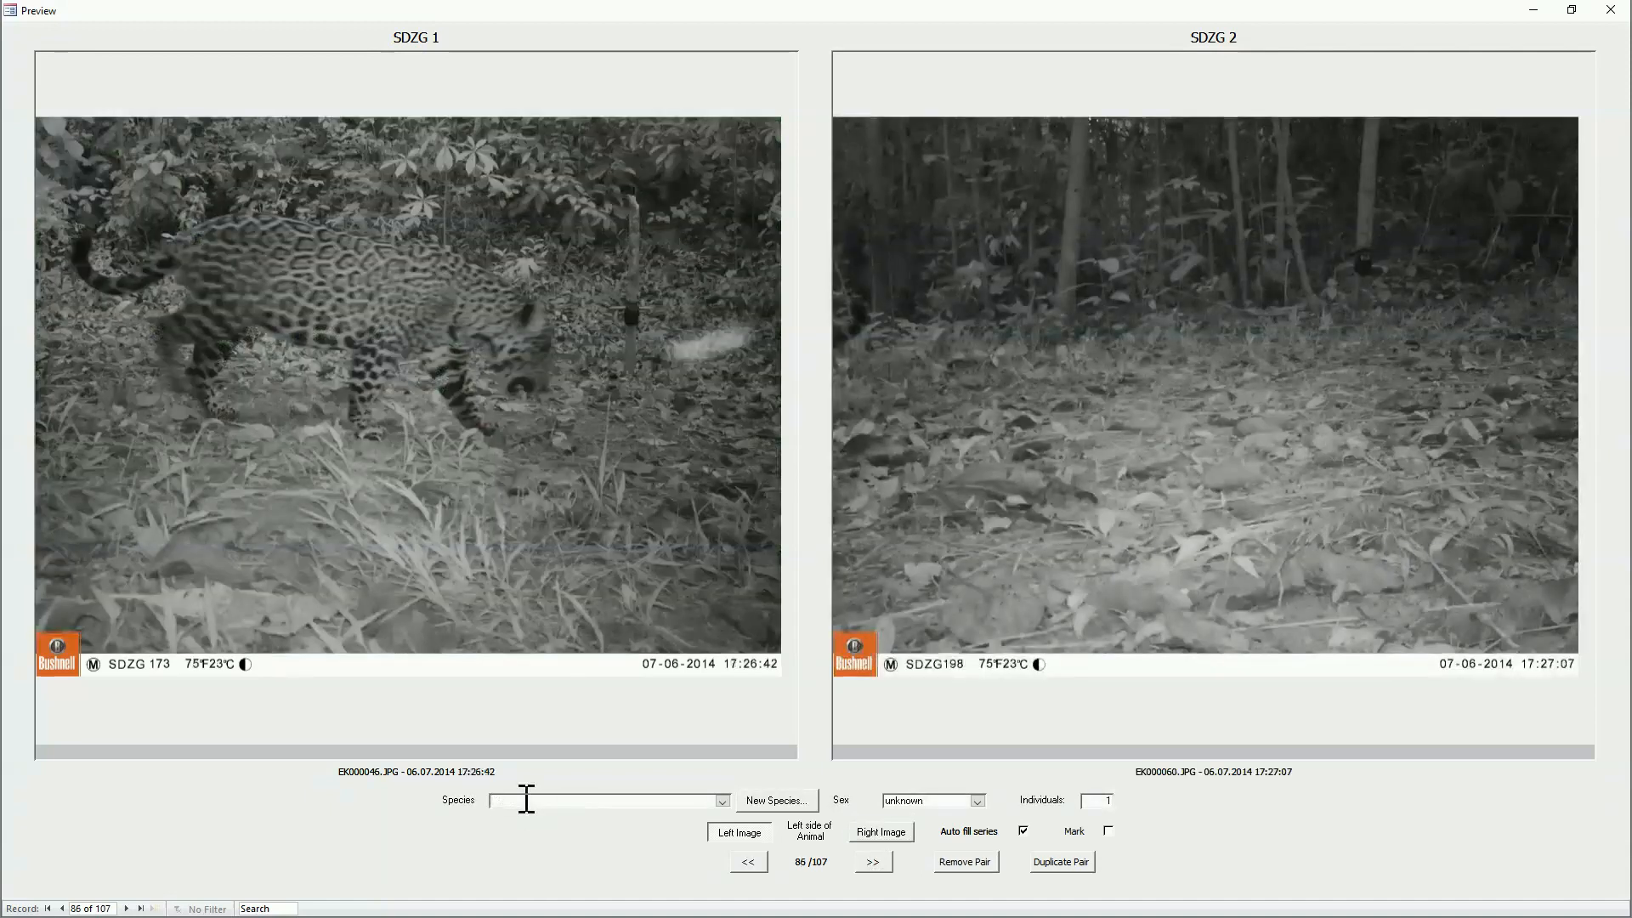
Step: Add the species Panthera onca with the common name Jaguar
left_click(776, 801)
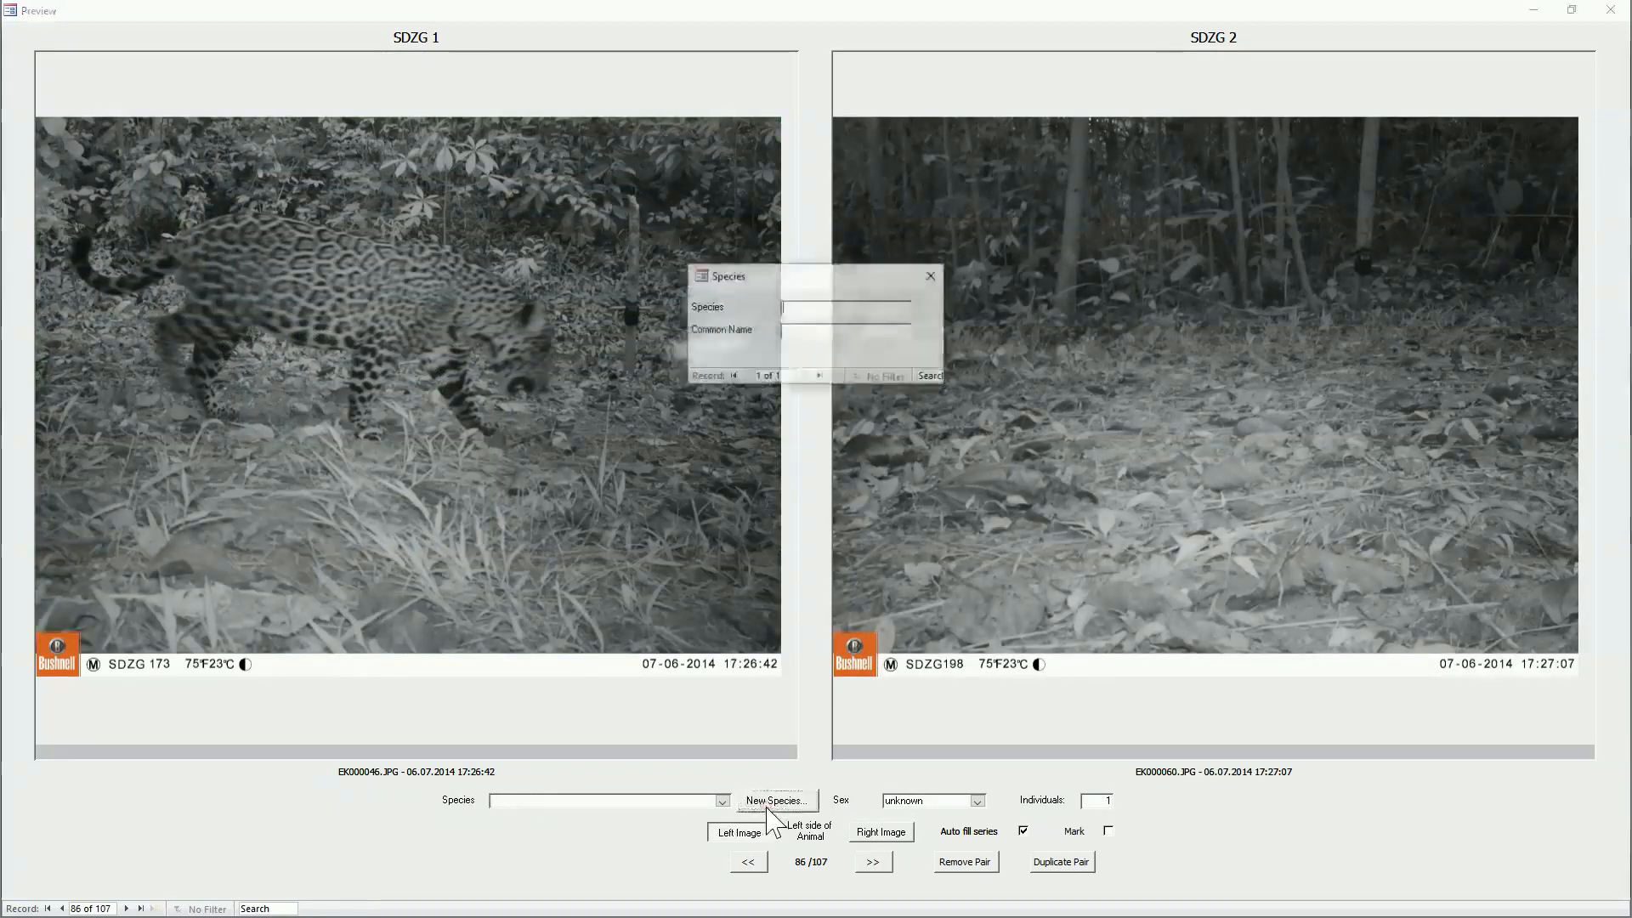
type("Pantera")
type("era onc")
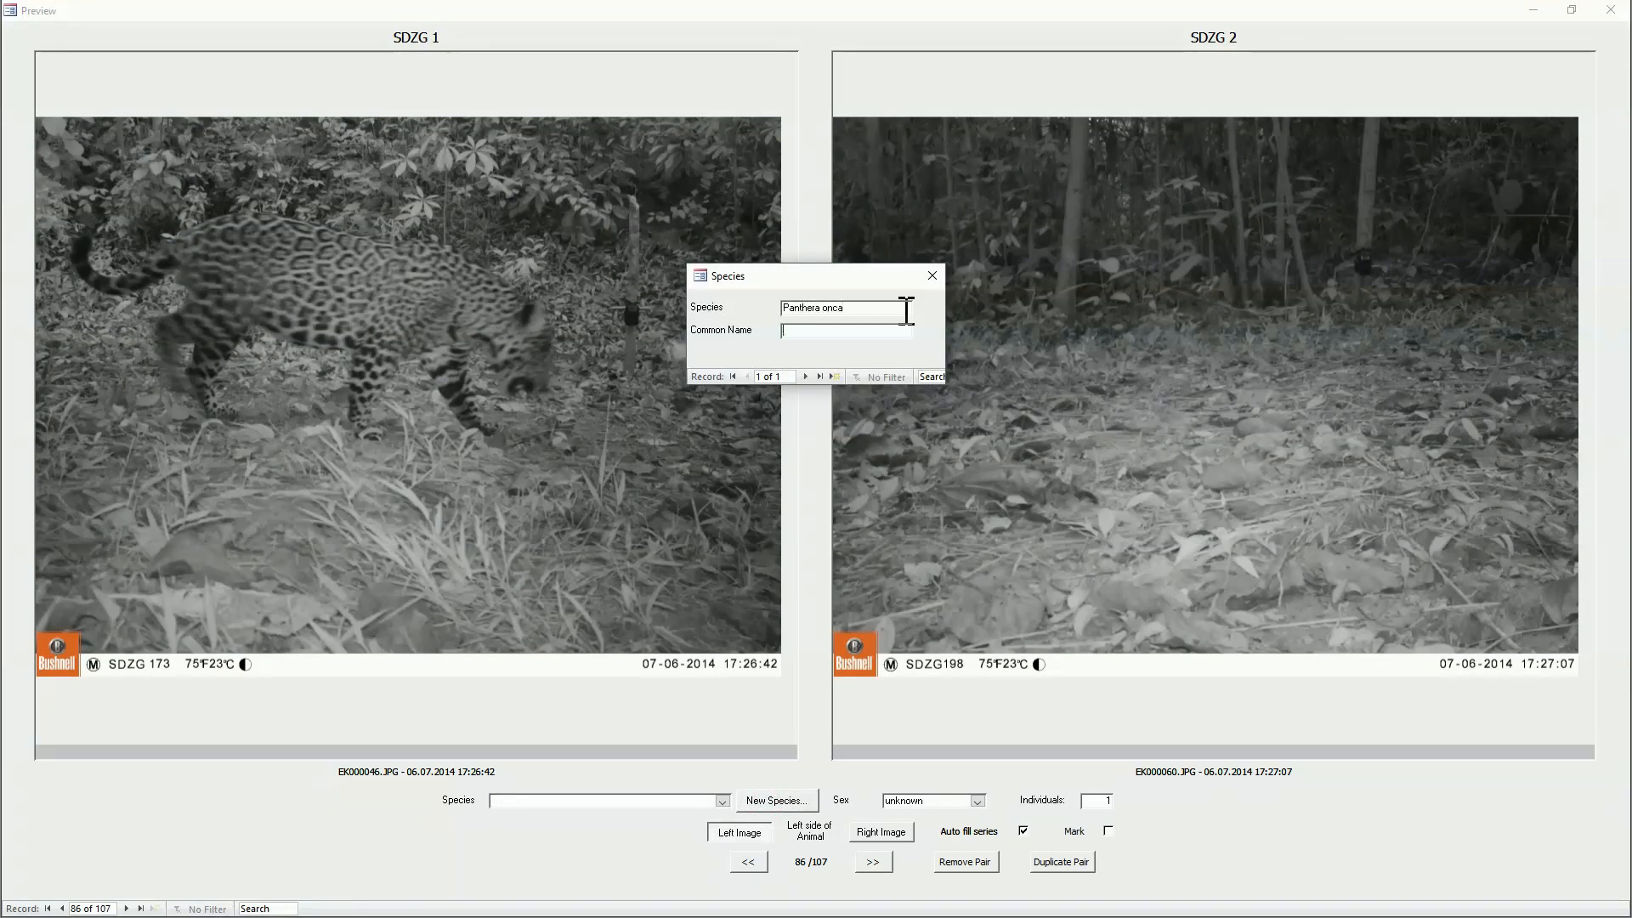
type("Jaguar")
left_click(933, 276)
Step: Assign Jaguar to the EK000046.JPG / EK000060.JPG pair and go through its series and the EK000063.AVI video to the EK000049.JPG / EK000064.JPG pair
left_click(674, 800)
type("Jaguar")
key("Return")
key("Return")
key("Return")
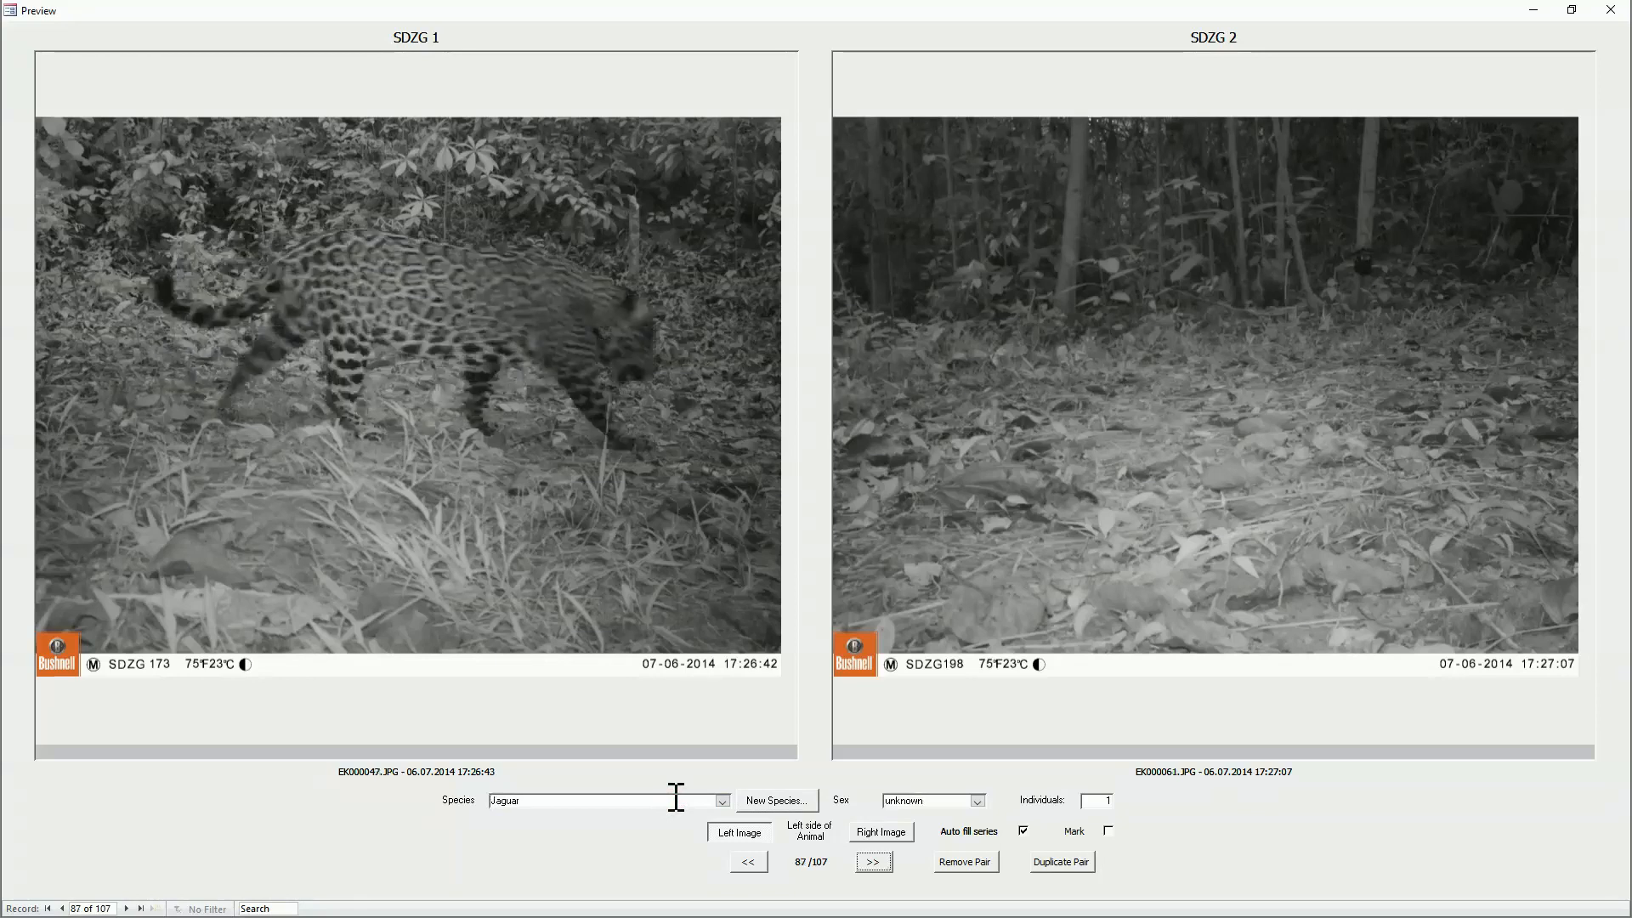
key("Return")
key("Return")
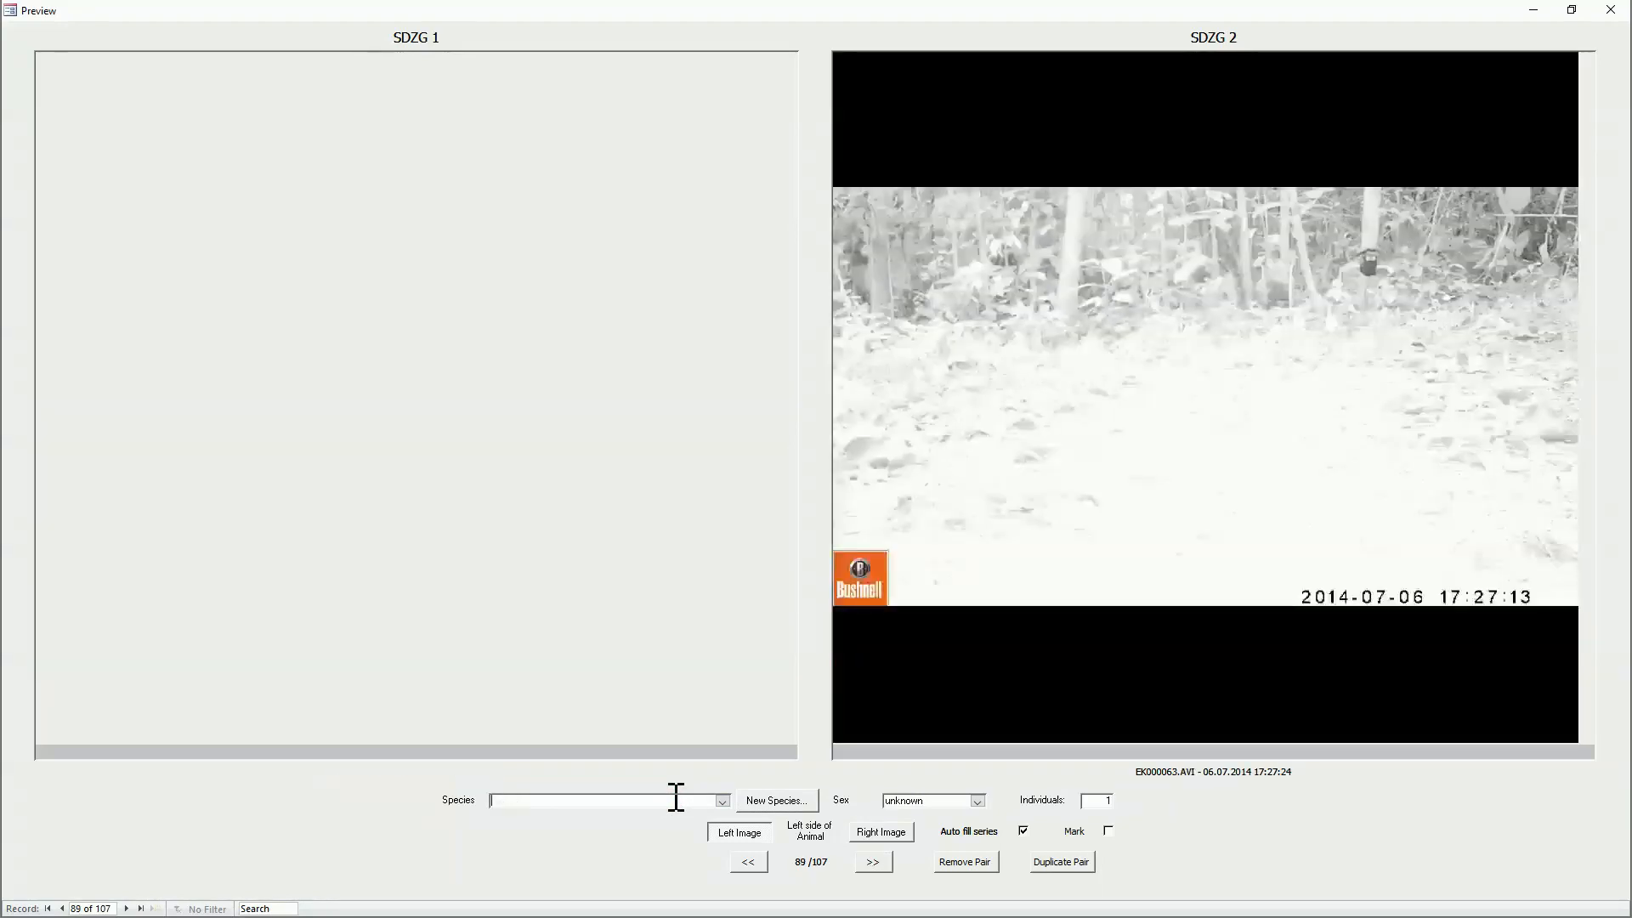
key("Page_Down")
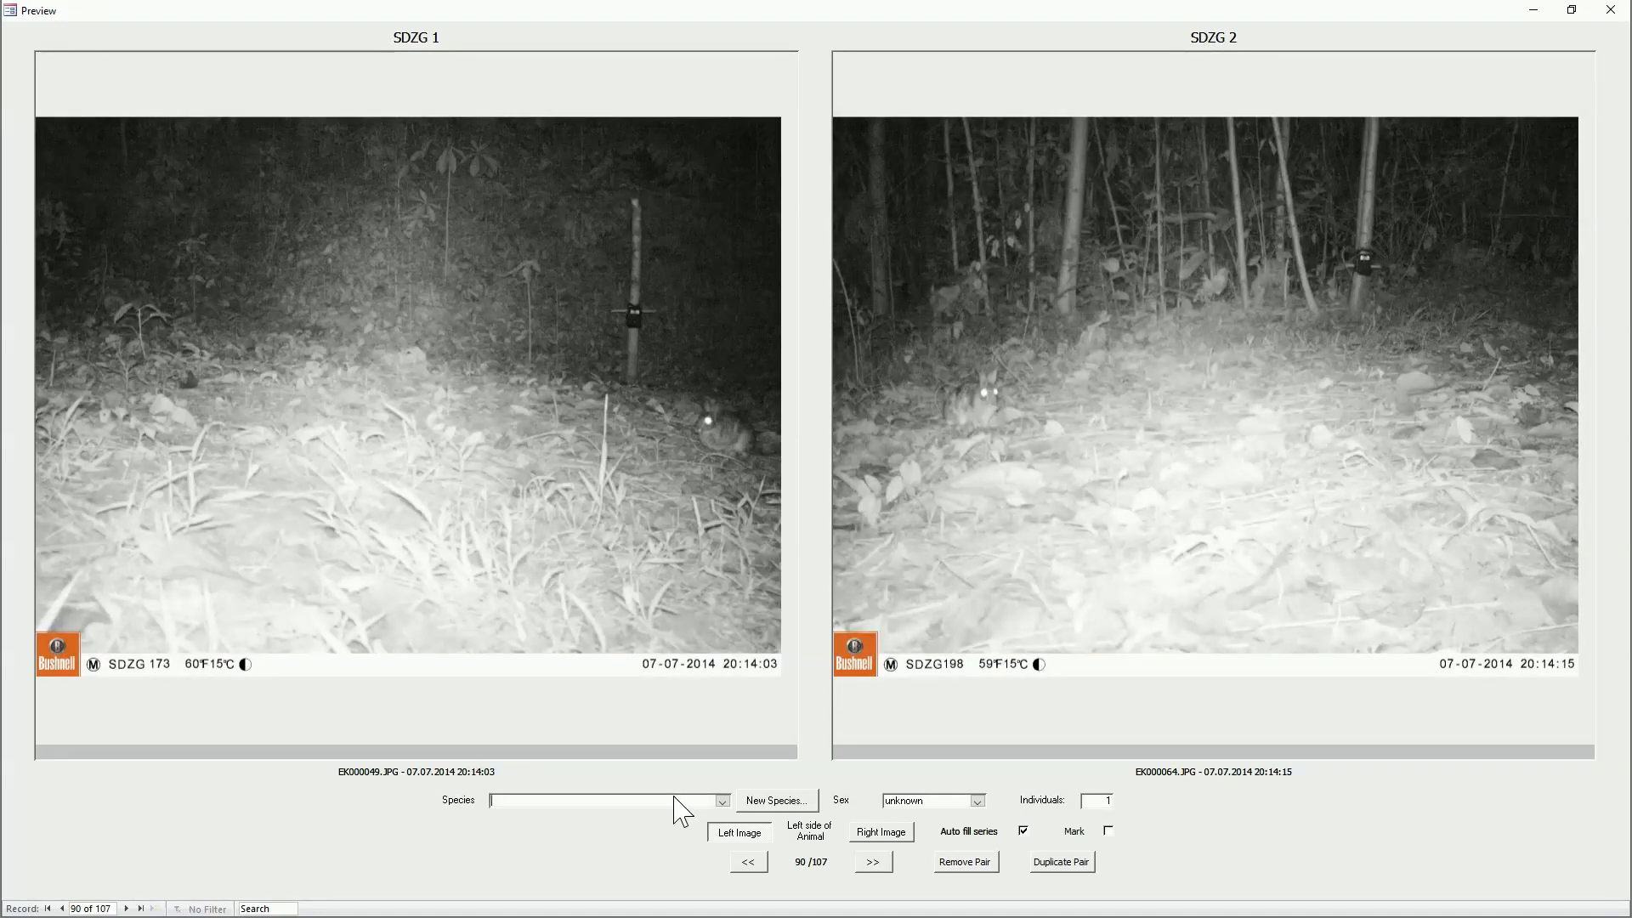
Step: Add the species Silvilagus brasiliensis with the common name Brazilian rabbit
left_click(776, 801)
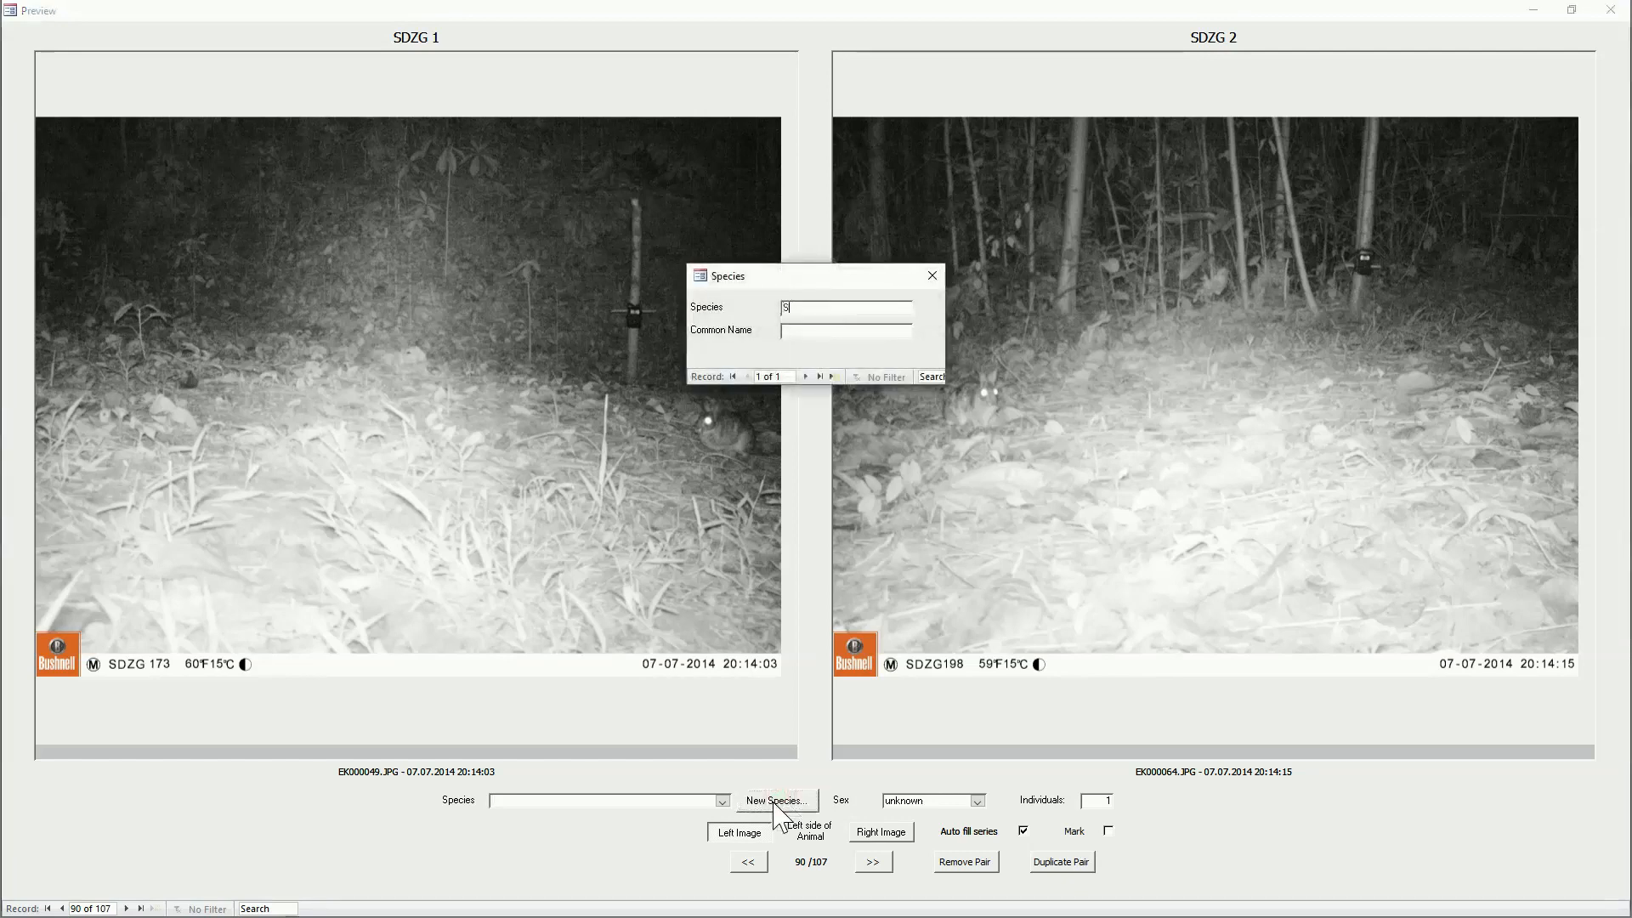
type("Silvilagus brasiliensis")
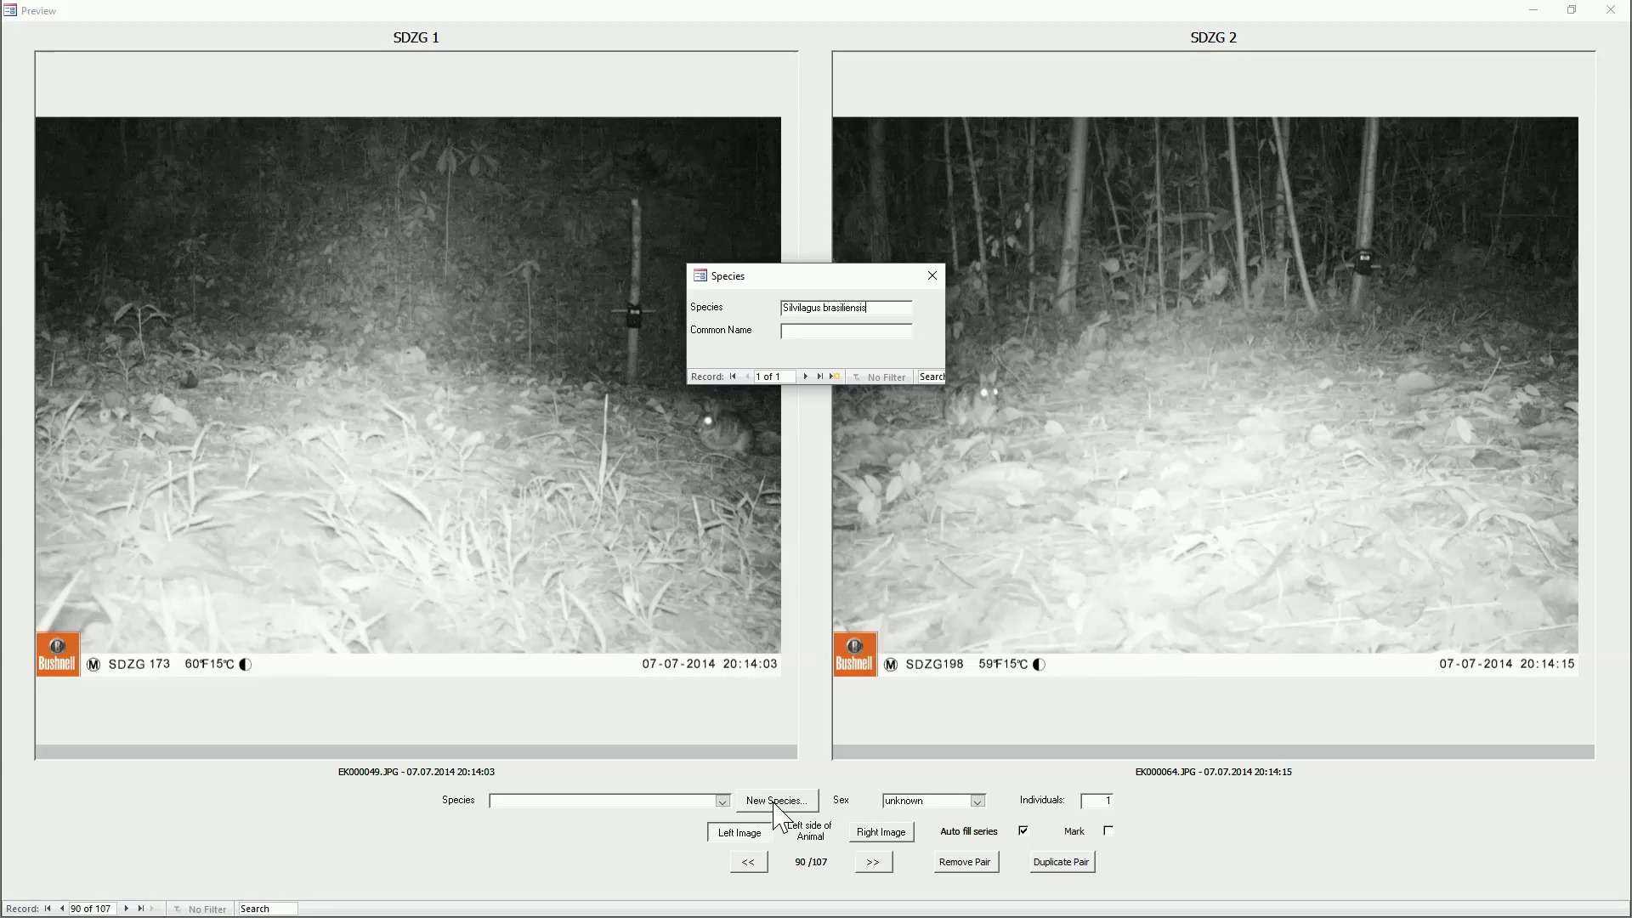
key("Tab")
type("Brazilian rabbit")
left_click(934, 272)
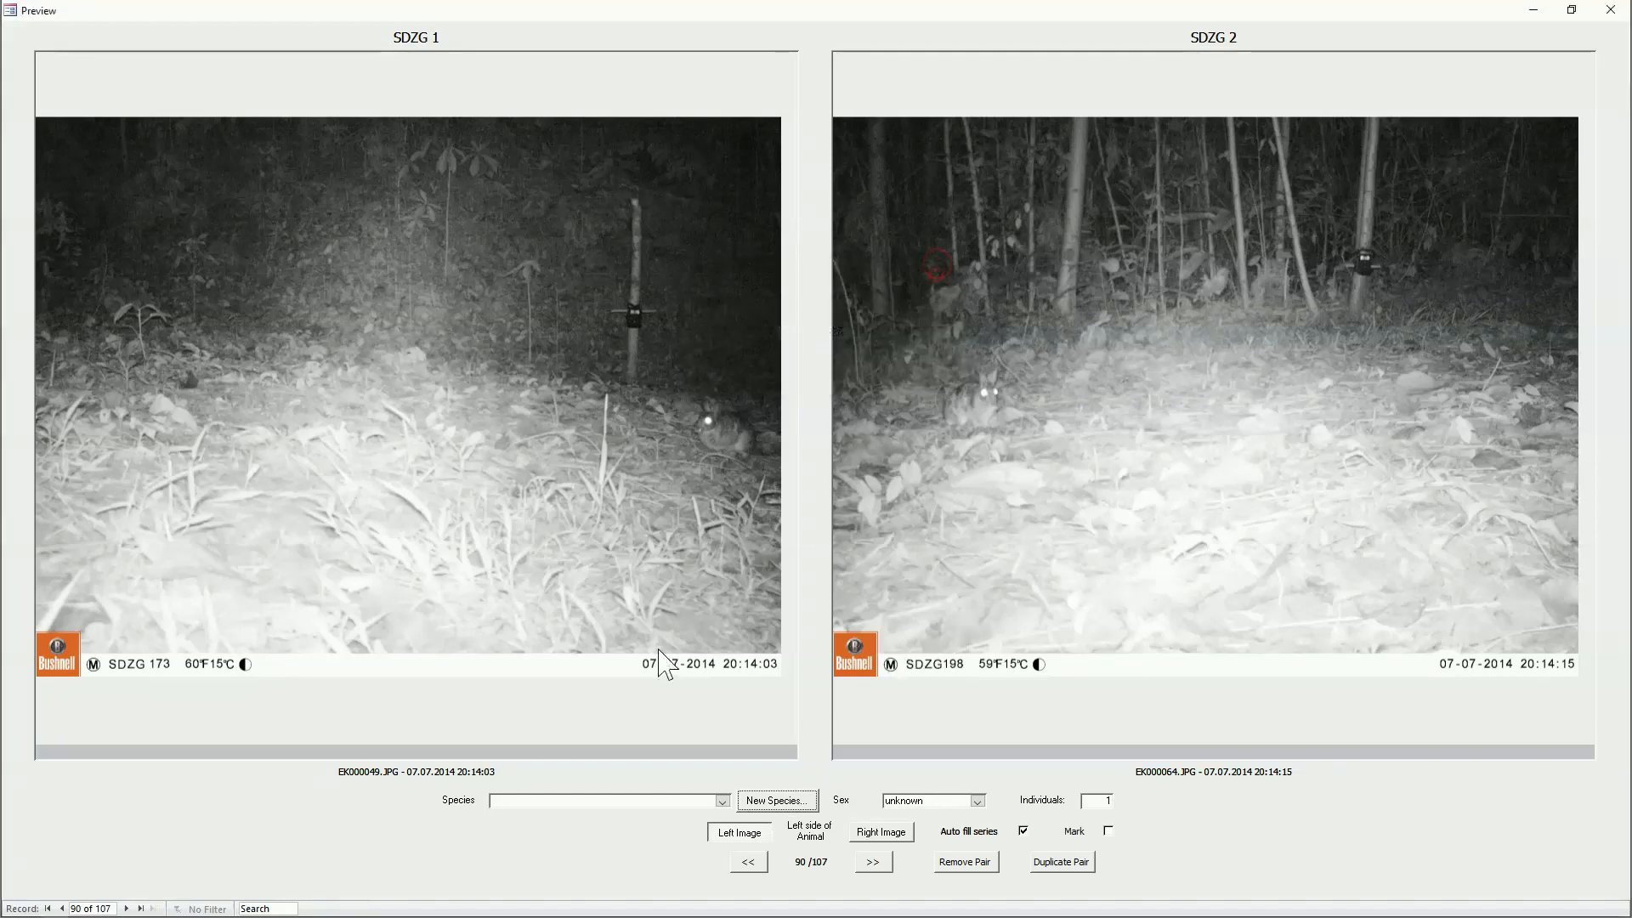
Step: Assign Brazilian rabbit to the EK000049.JPG / EK000064.JPG pair and advance through its photo series to the EK000067.AVI video
left_click(523, 800)
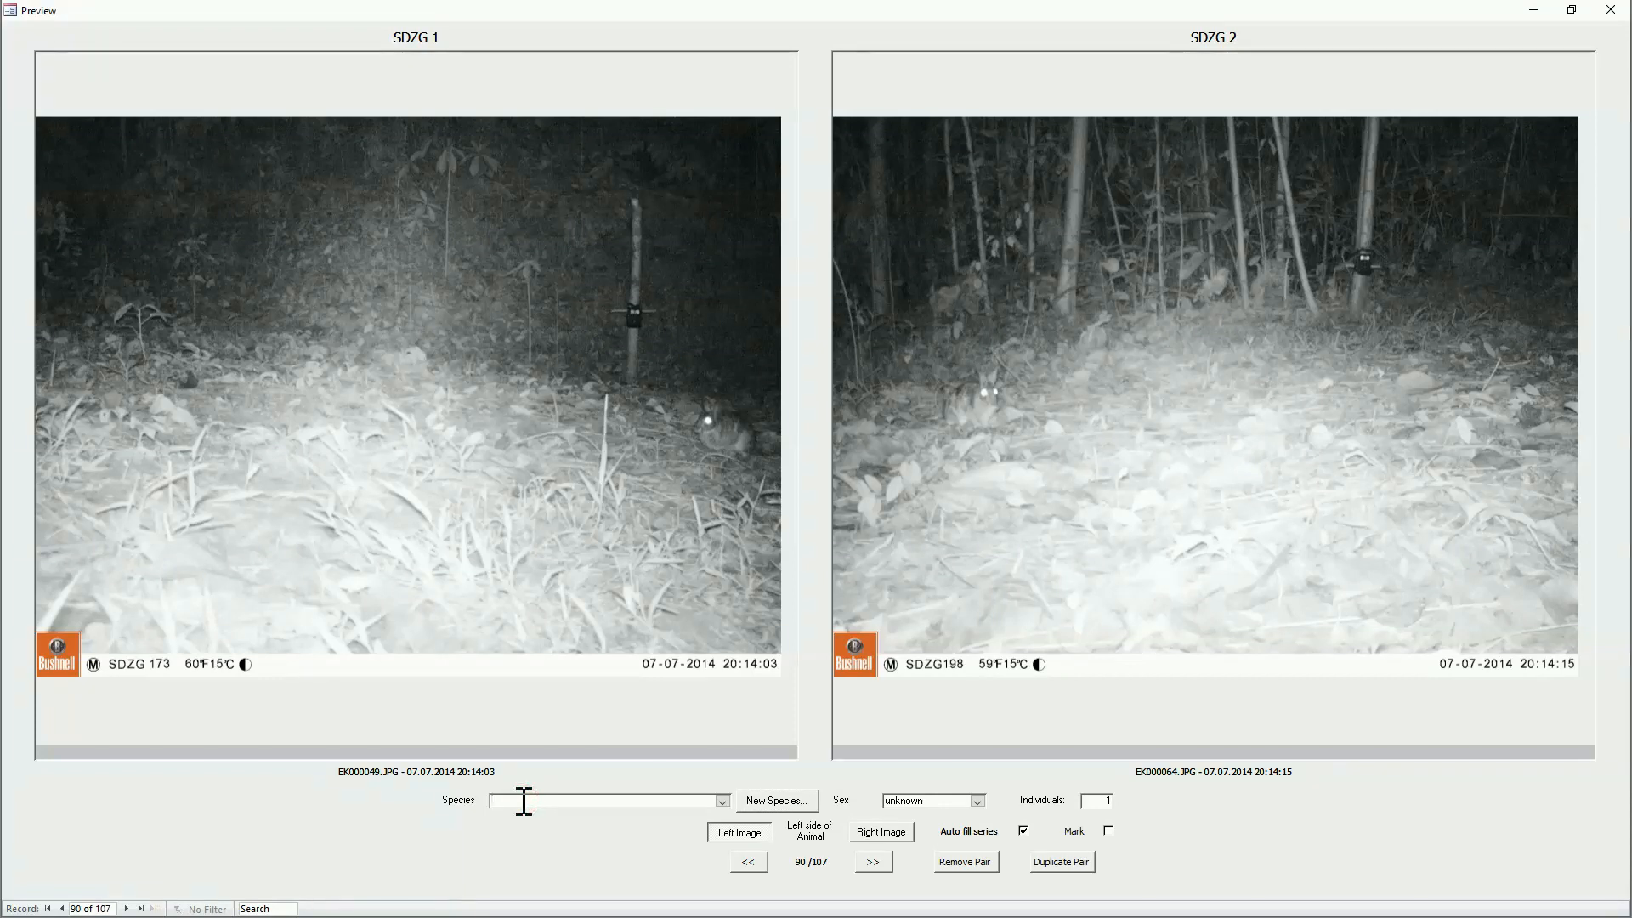
type("ra")
key("BackSpace")
key("BackSpace")
type("br")
key("Tab")
key("Tab")
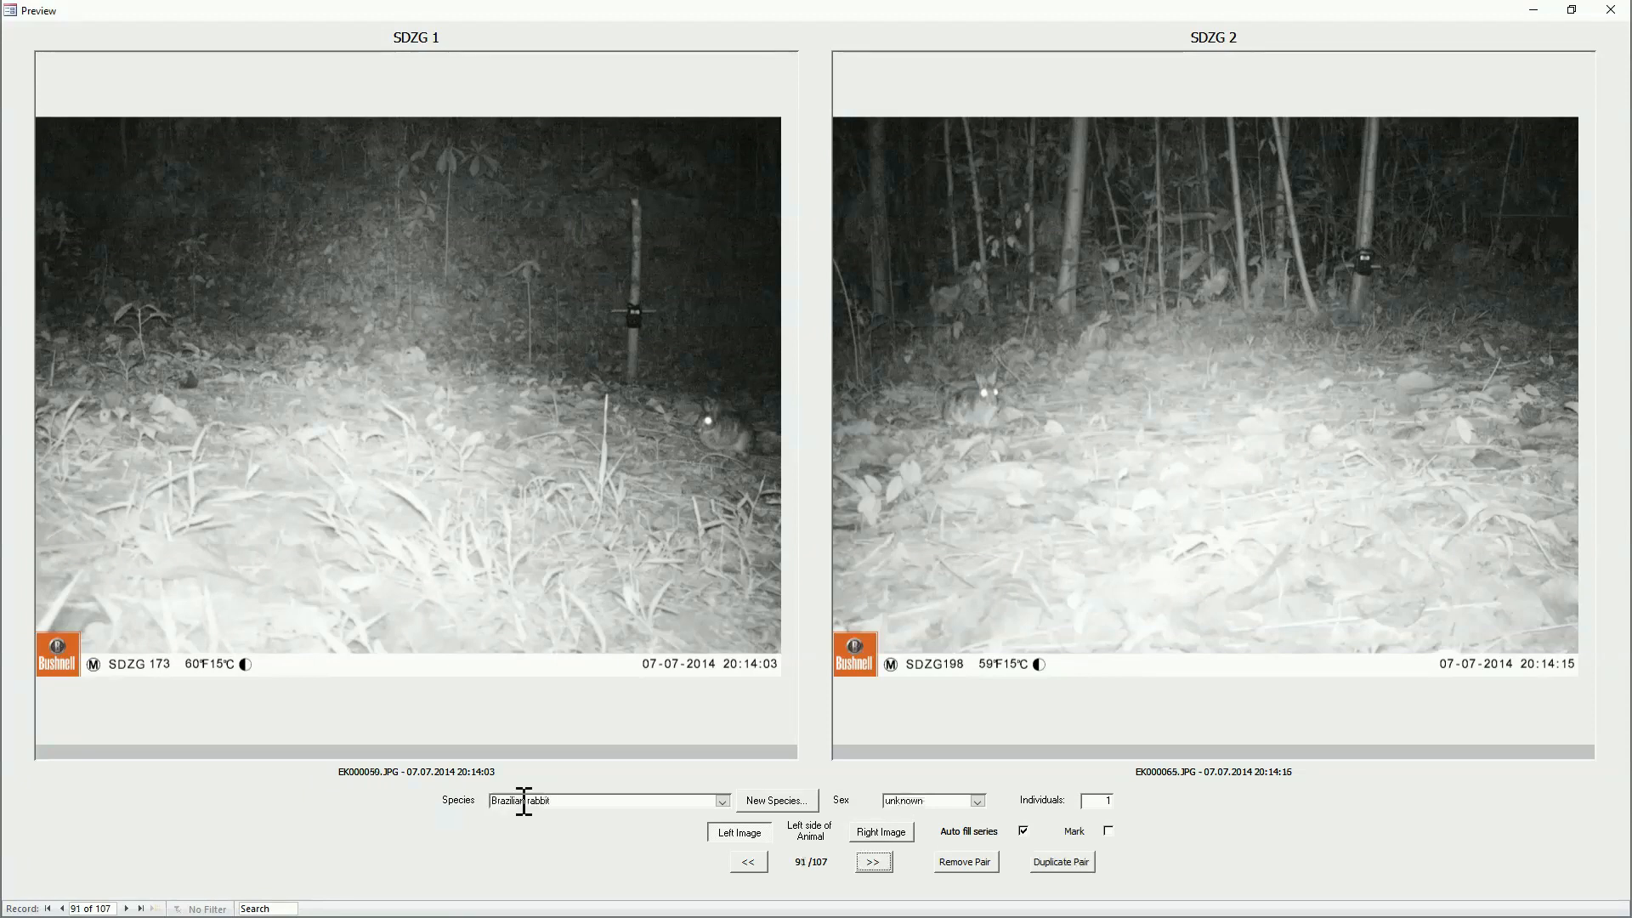
key("Return")
key("Return")
Step: Go through the records after EK000067.AVI, including the SDZG 1 photos EK000053.JPG to EK000057.JPG, up to EK000068.JPG
key("Return")
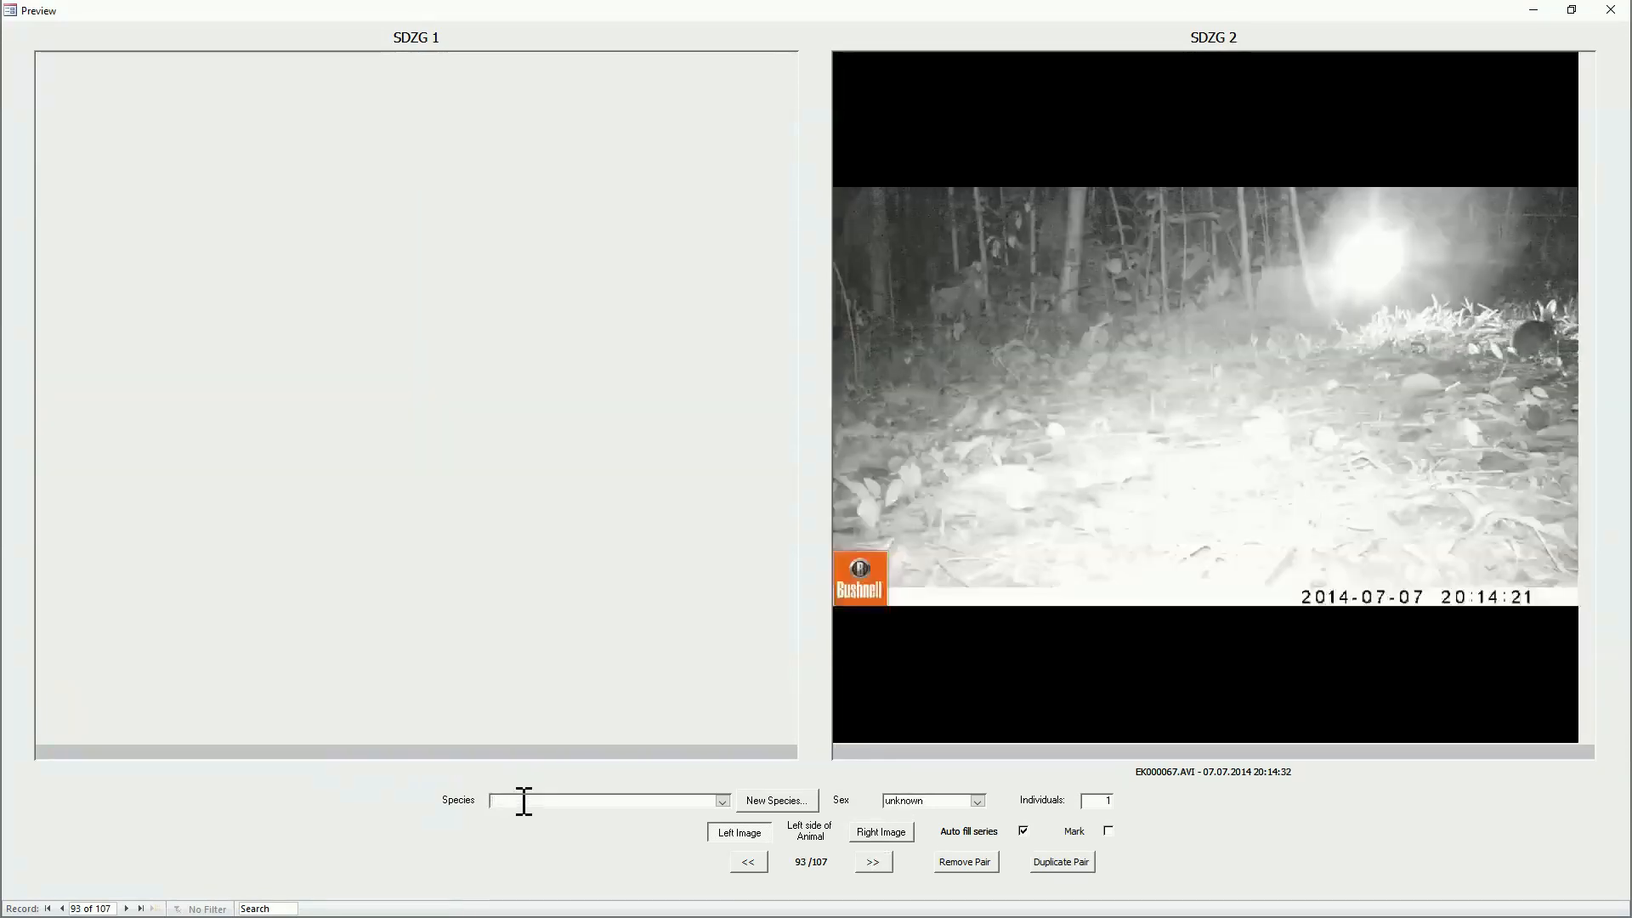
key("Tab")
key("Tab")
key("Return")
key("Return")
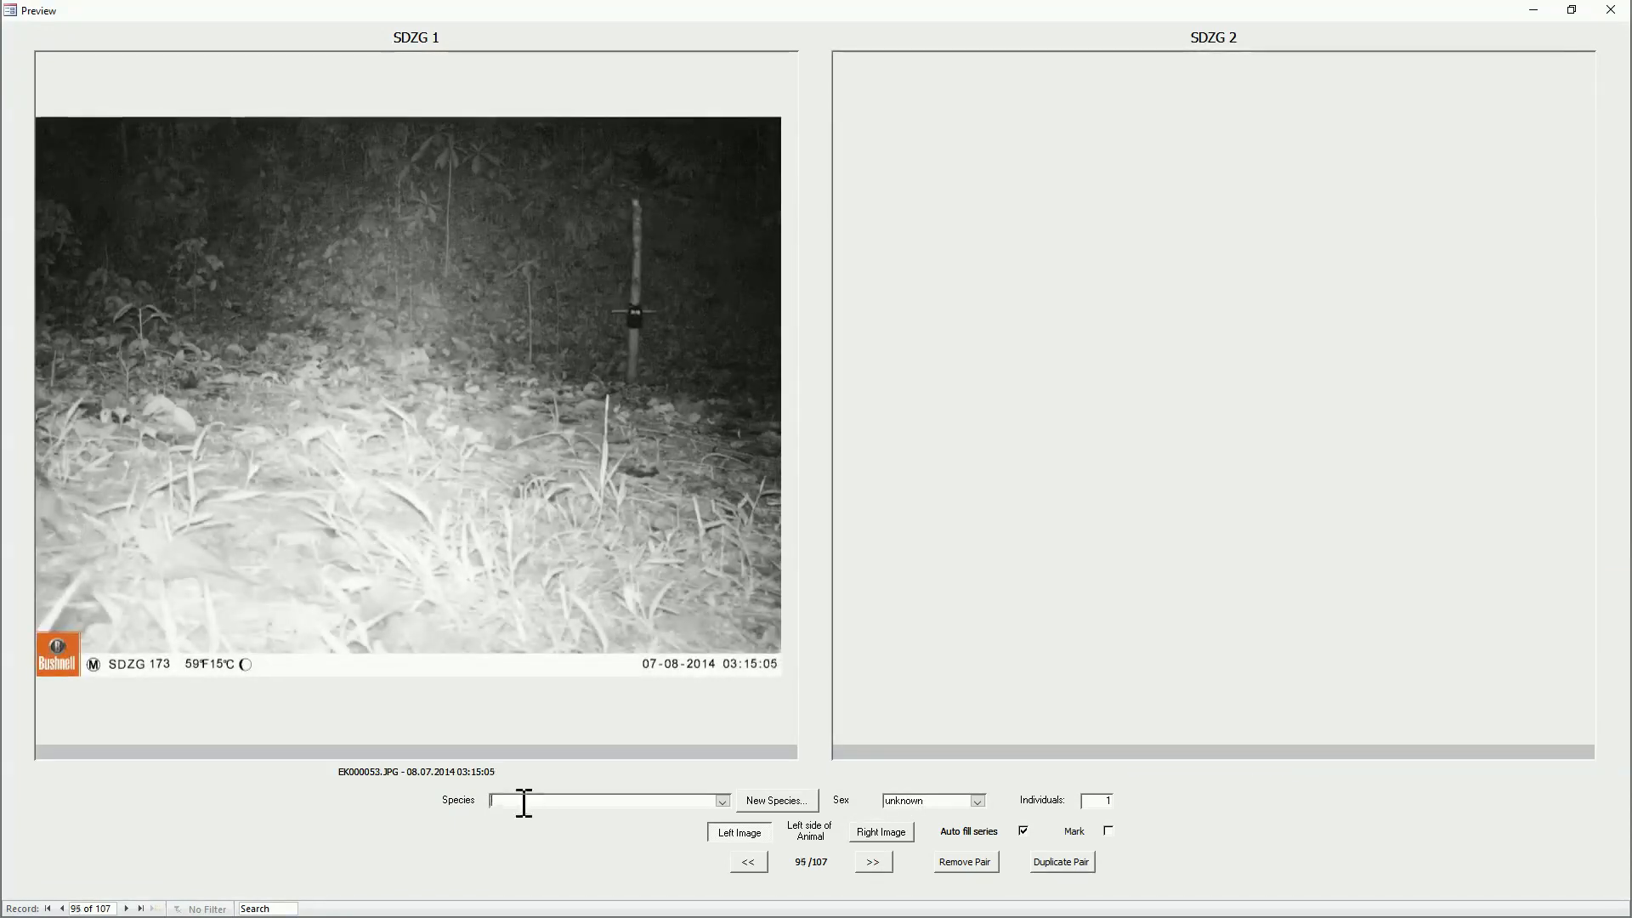
key("Page_Down")
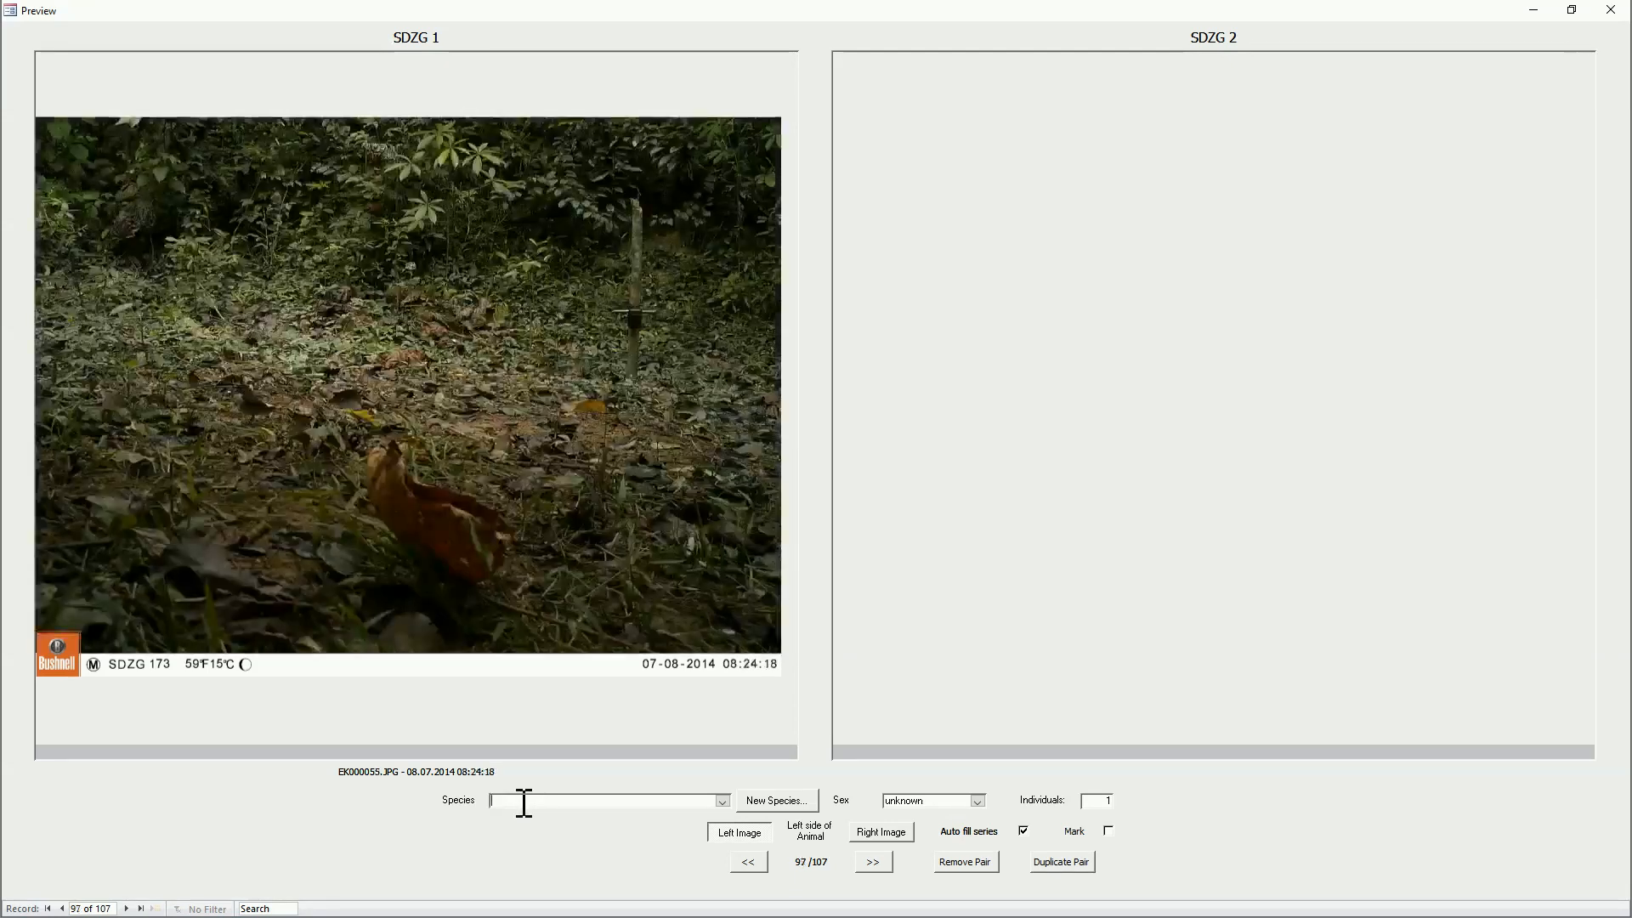
key("Page_Down")
key("Page_Down")
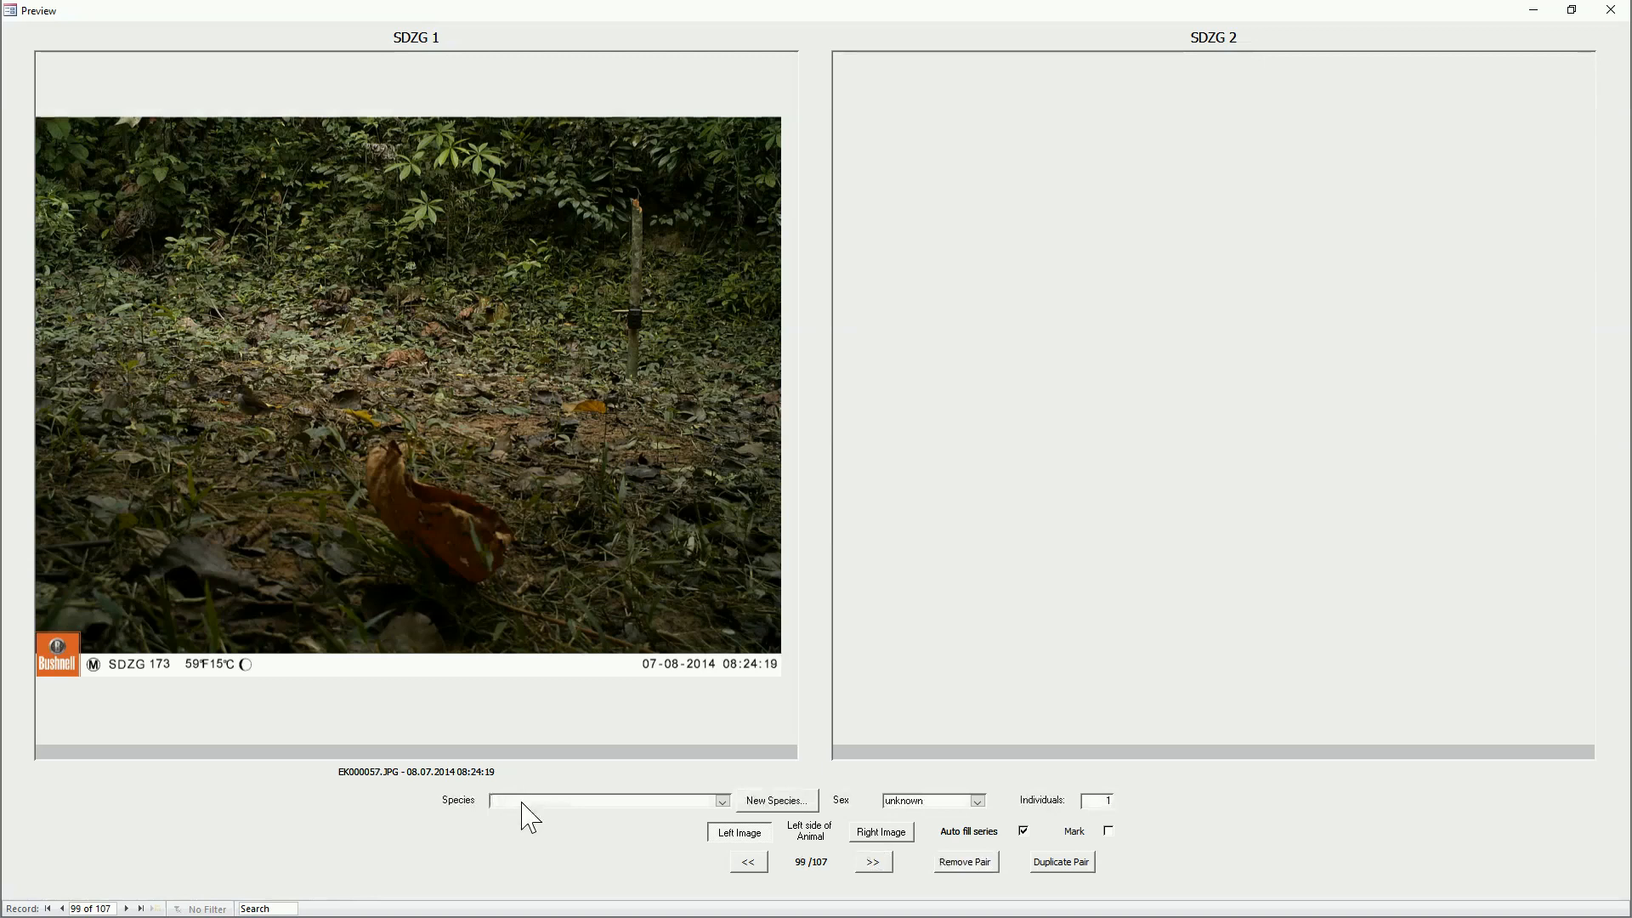
key("Page_Down")
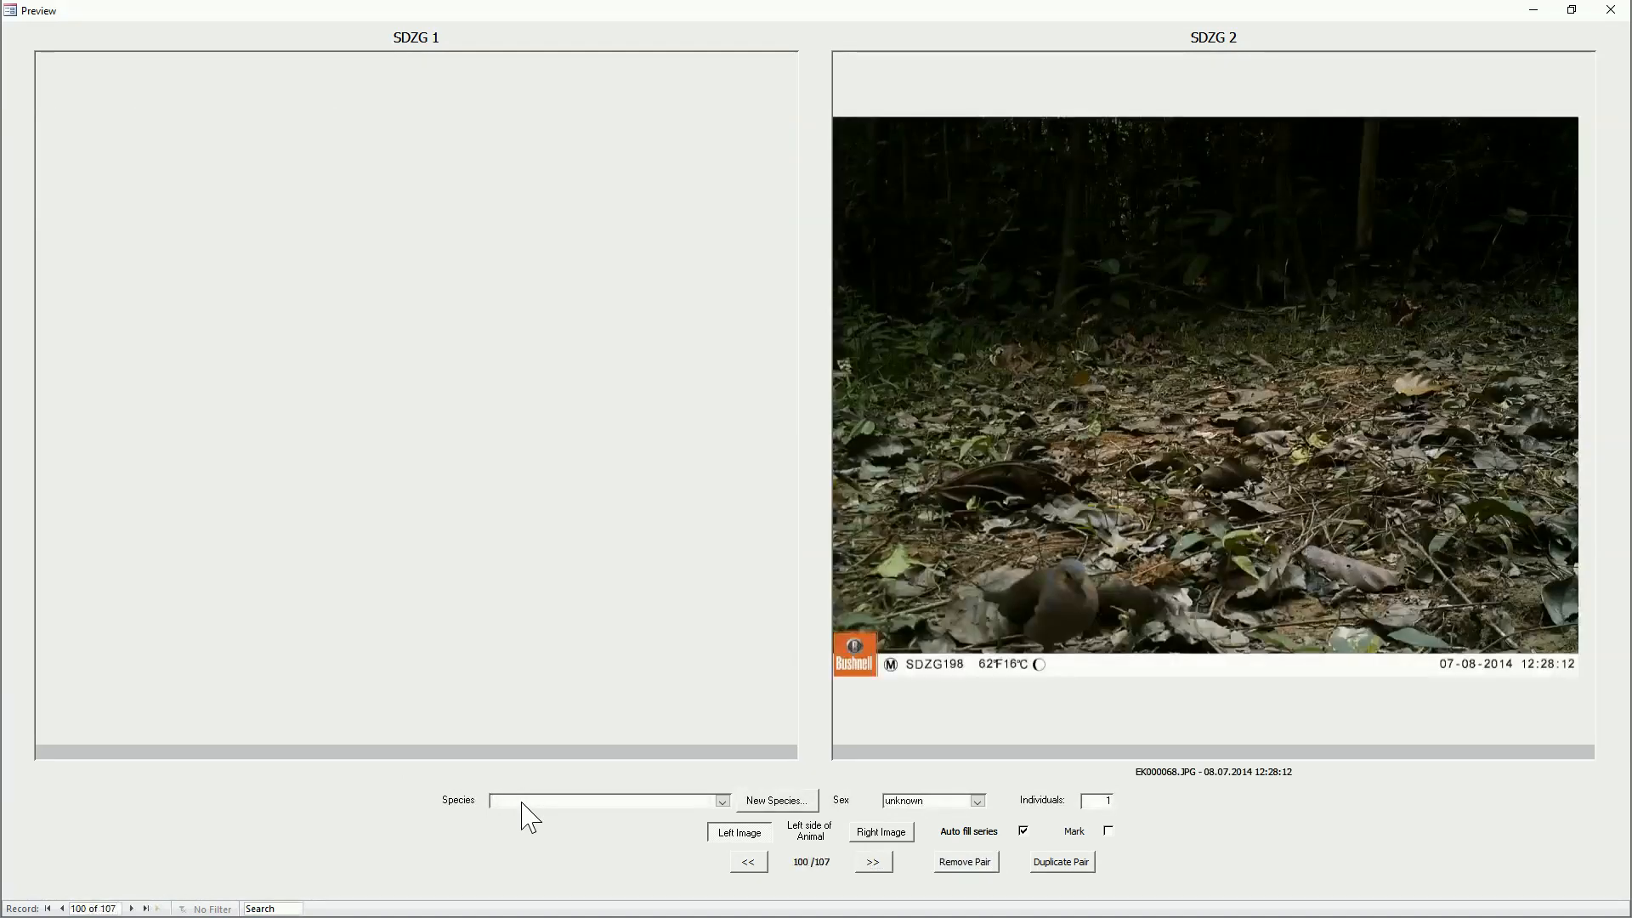
Step: Remove the SDZG 2 records EK000068.JPG and EK000069.JPG from the import
key("Delete")
key("Page_Down")
key("Delete")
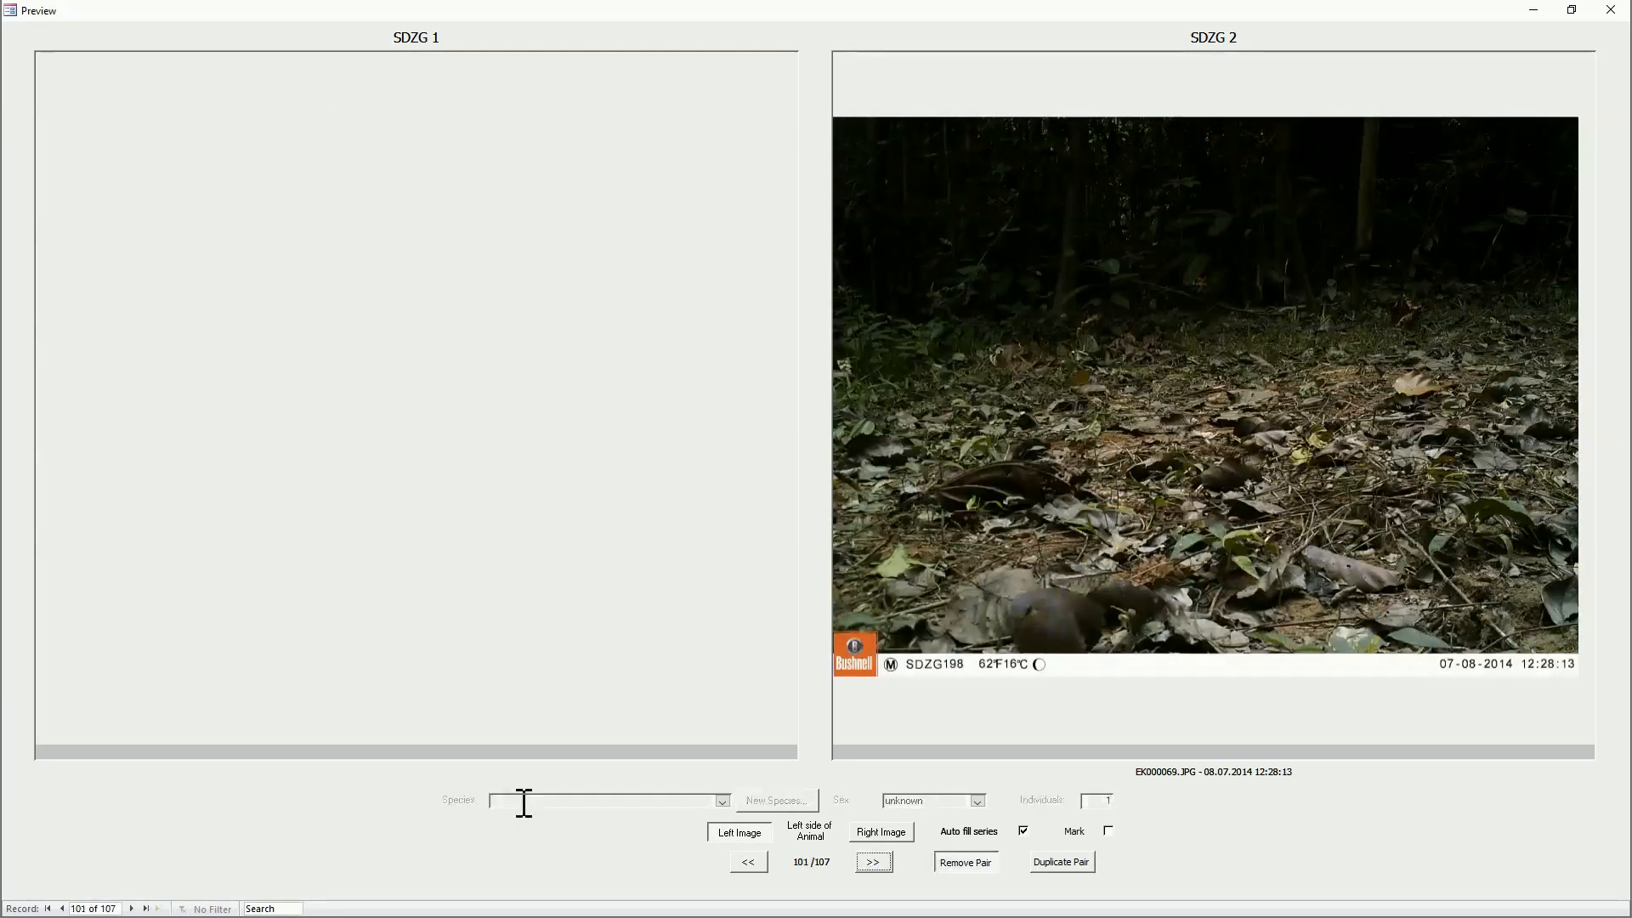
Step: Assign Unknown bird to the SDZG 2 photo EK000068.JPG and advance through its series past the EK000071.AVI video
key("Page_Up")
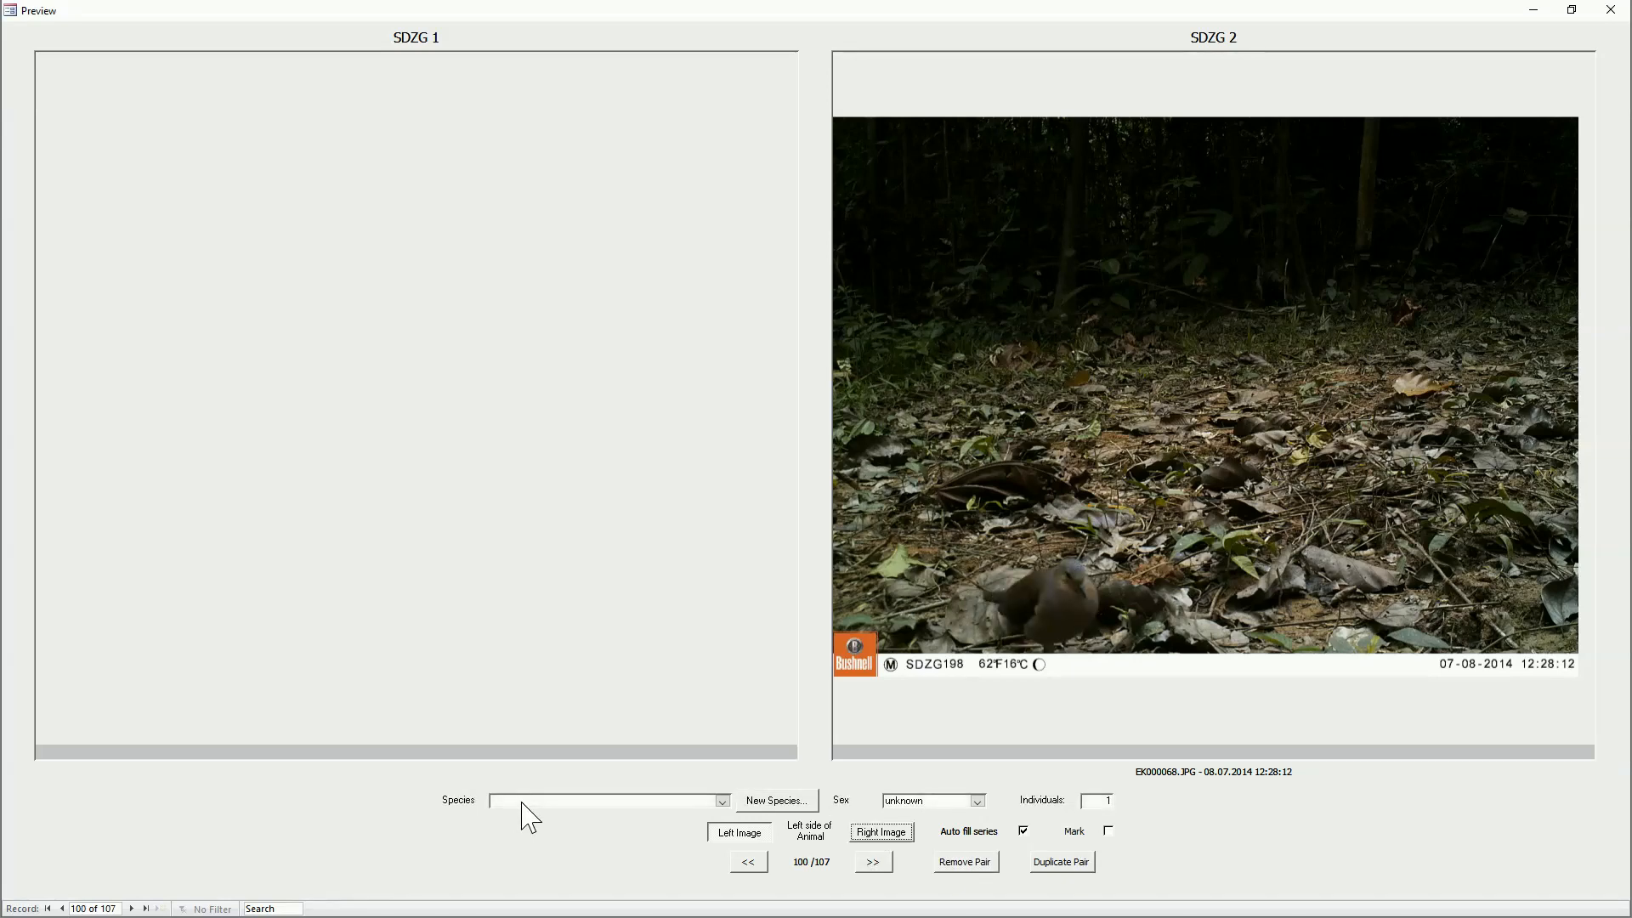
left_click(523, 801)
type("Unknown bird")
key("Tab")
key("Page_Down")
key("Page_Down")
key("Return")
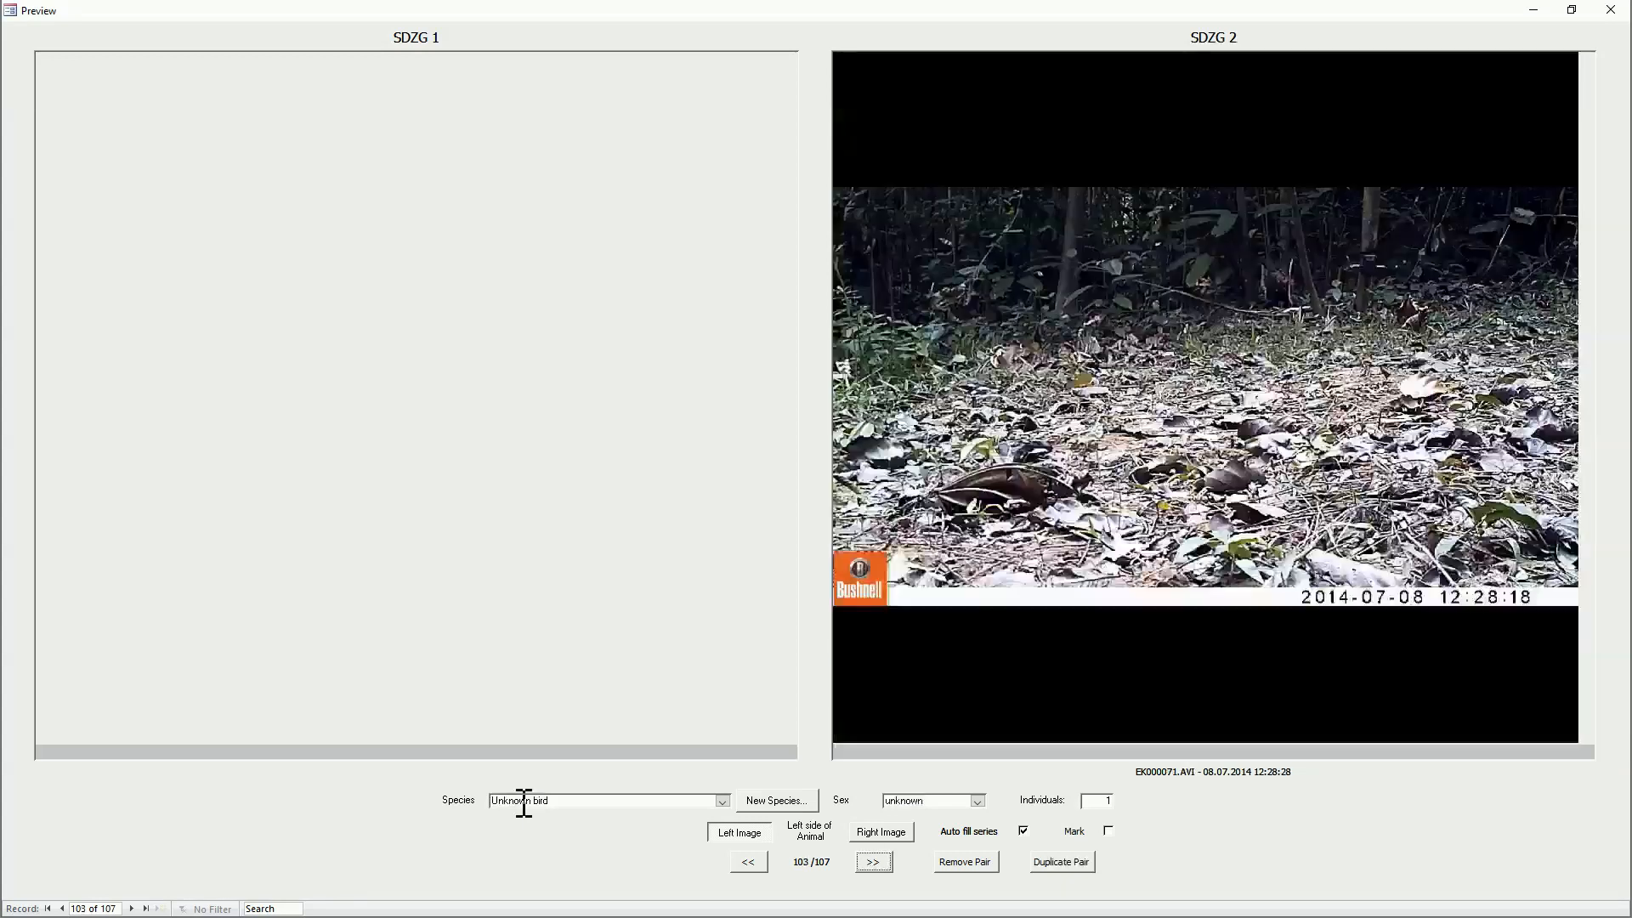
key("Return")
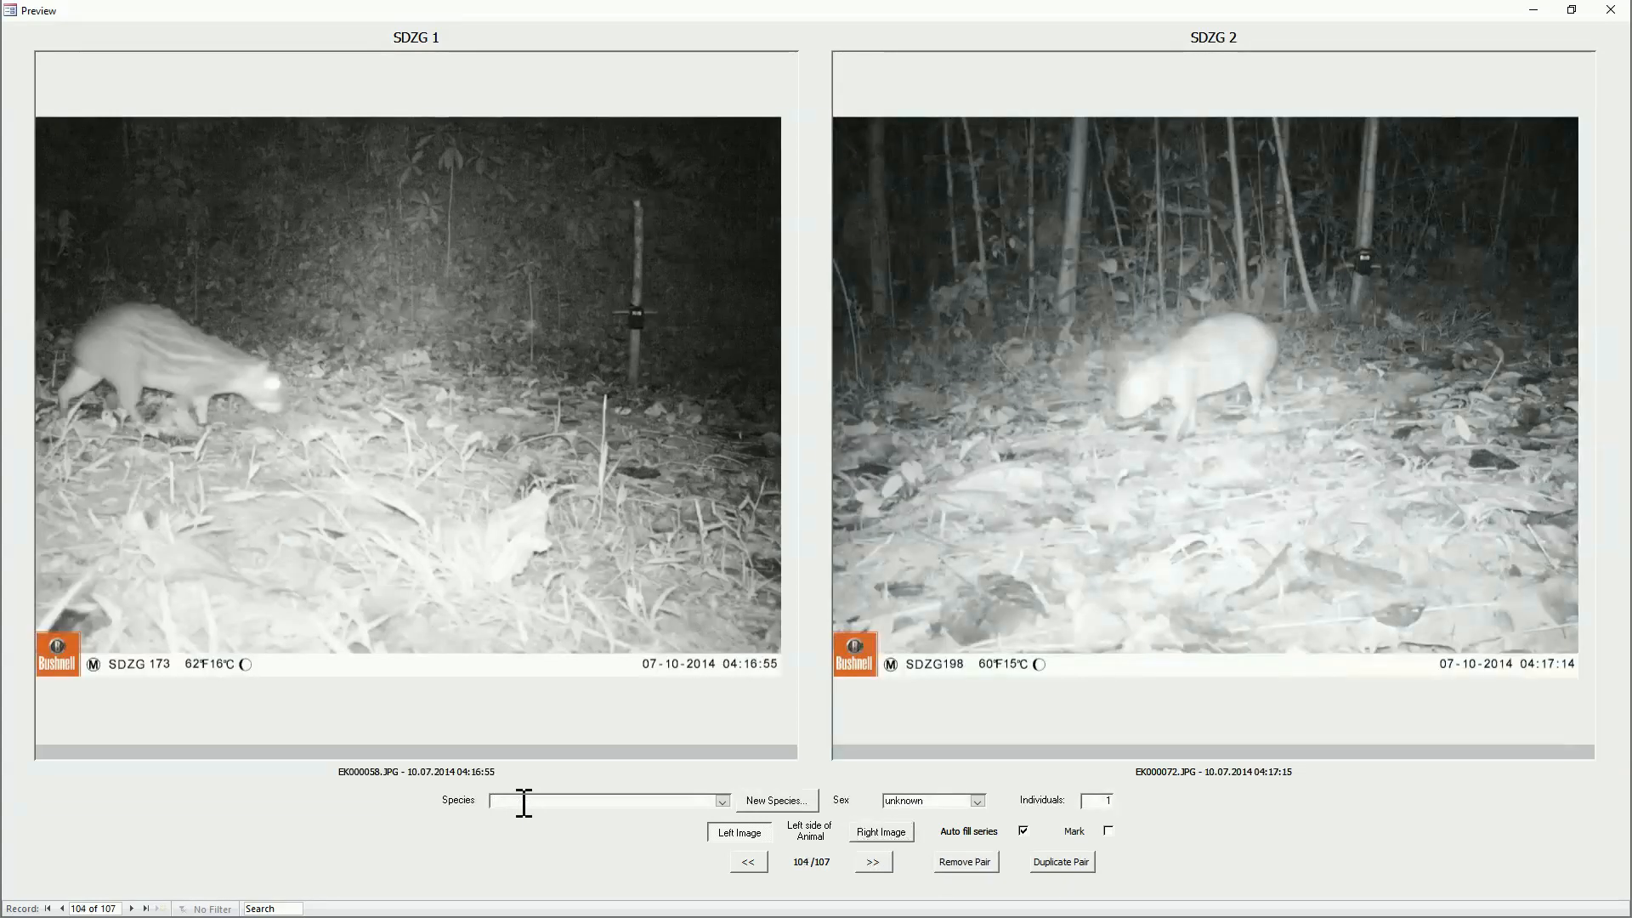
Step: Assign Paca to the EK000058.JPG / EK000072.JPG series and to the EK000075.AVI video, and close the preview
type("Paca")
key("Return")
key("Return")
key("Return")
key("Return")
key("Return")
type("Paca")
key("Return")
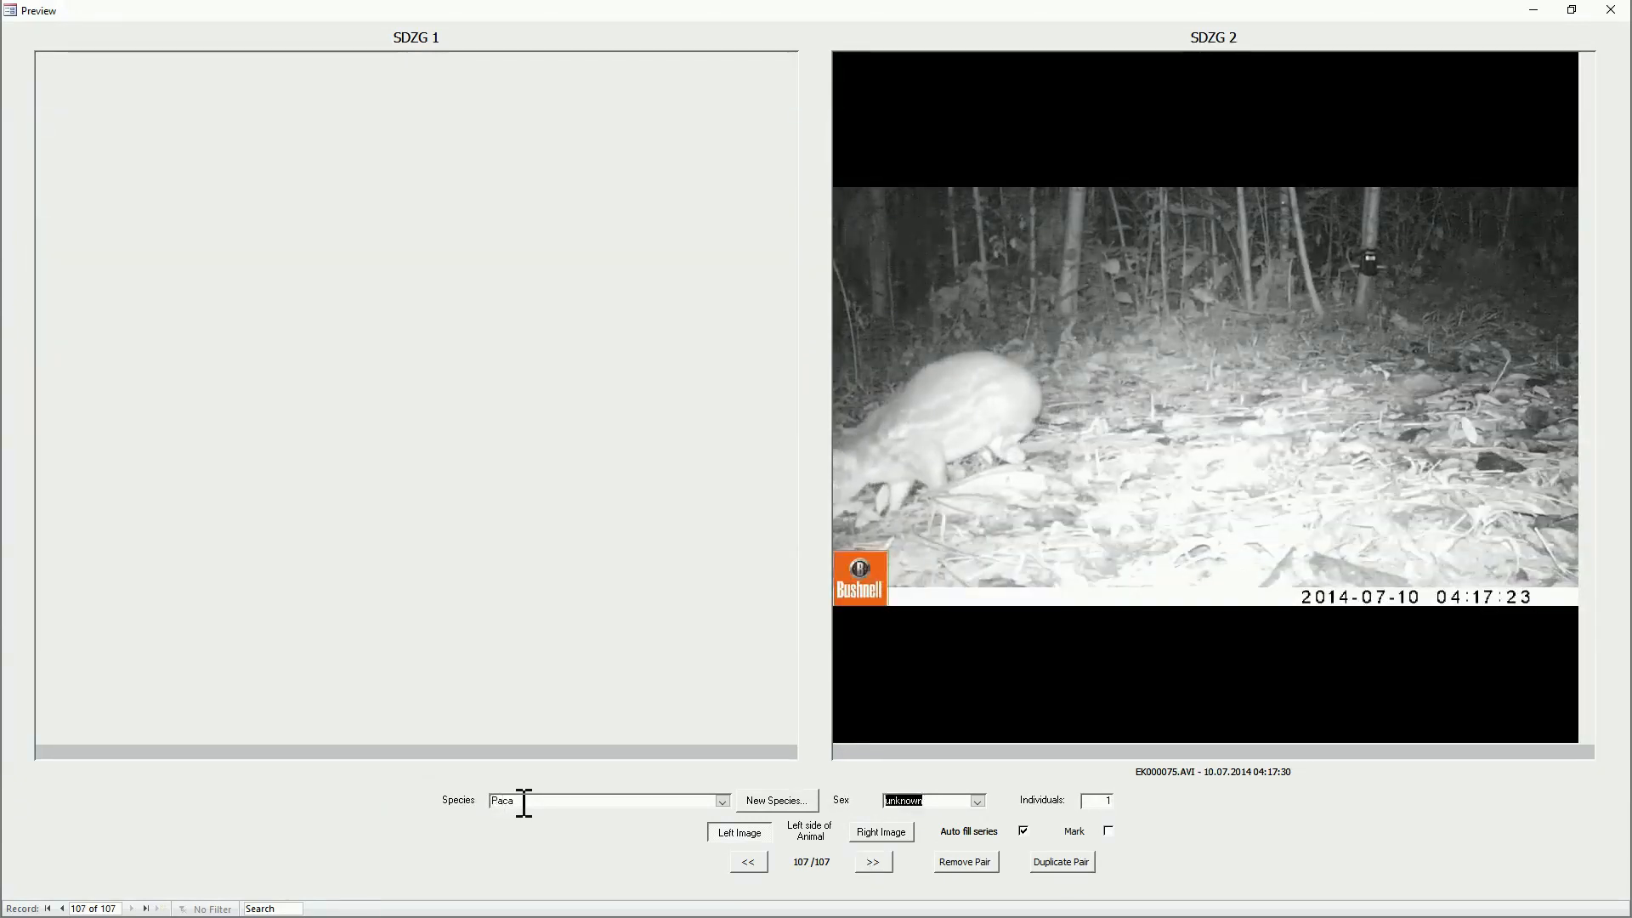
key("shift+Tab")
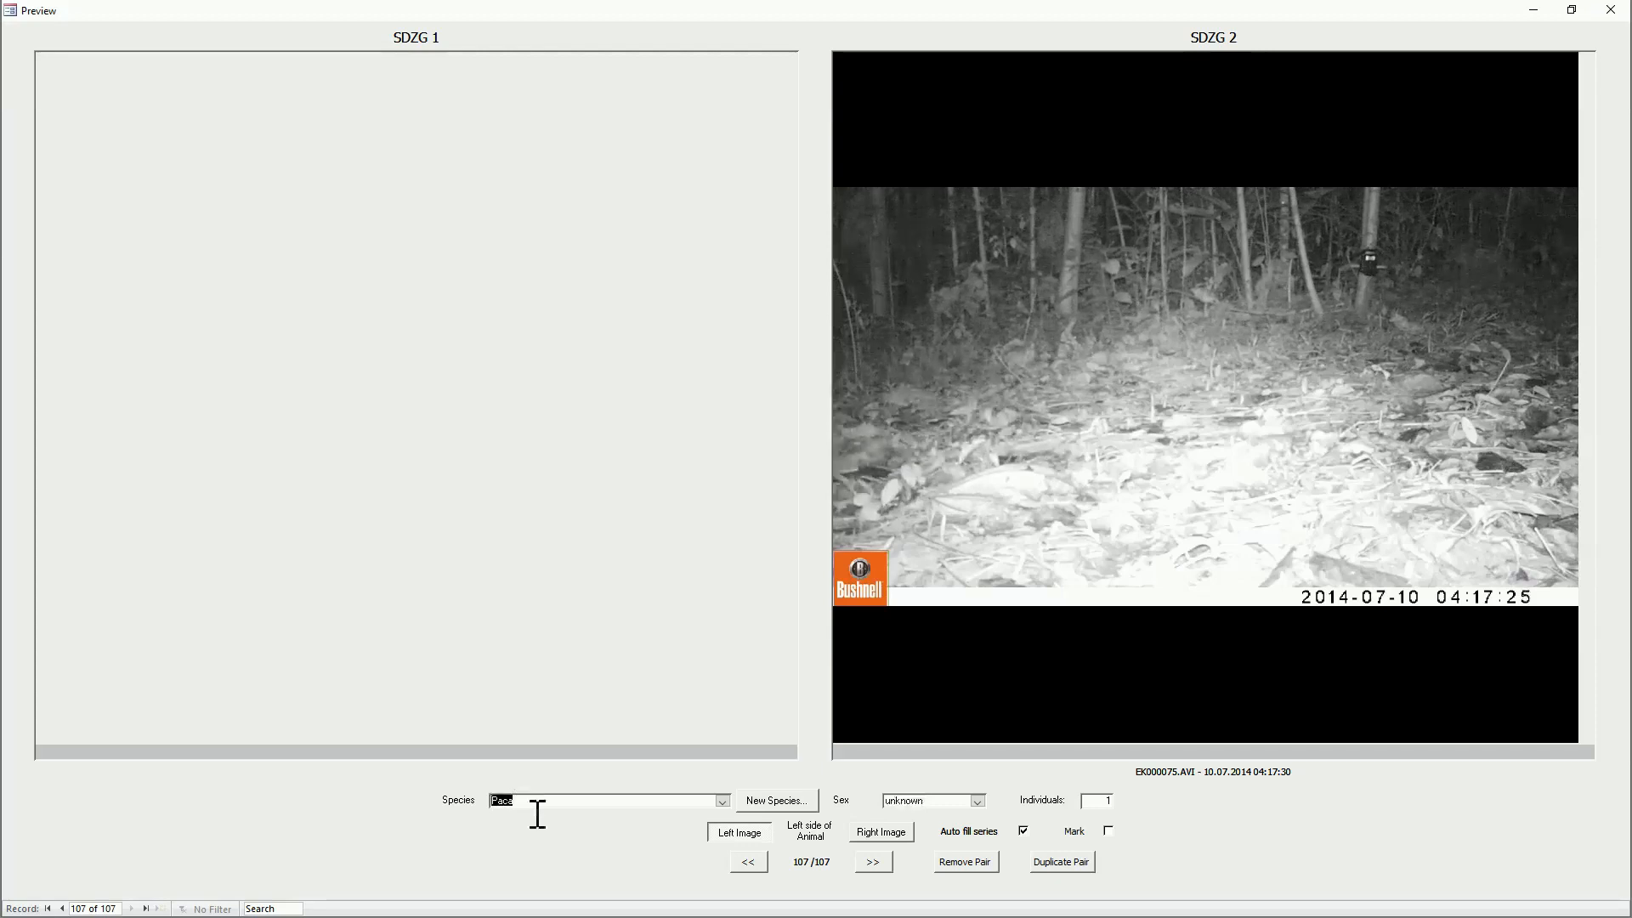
mouse_move(857, 574)
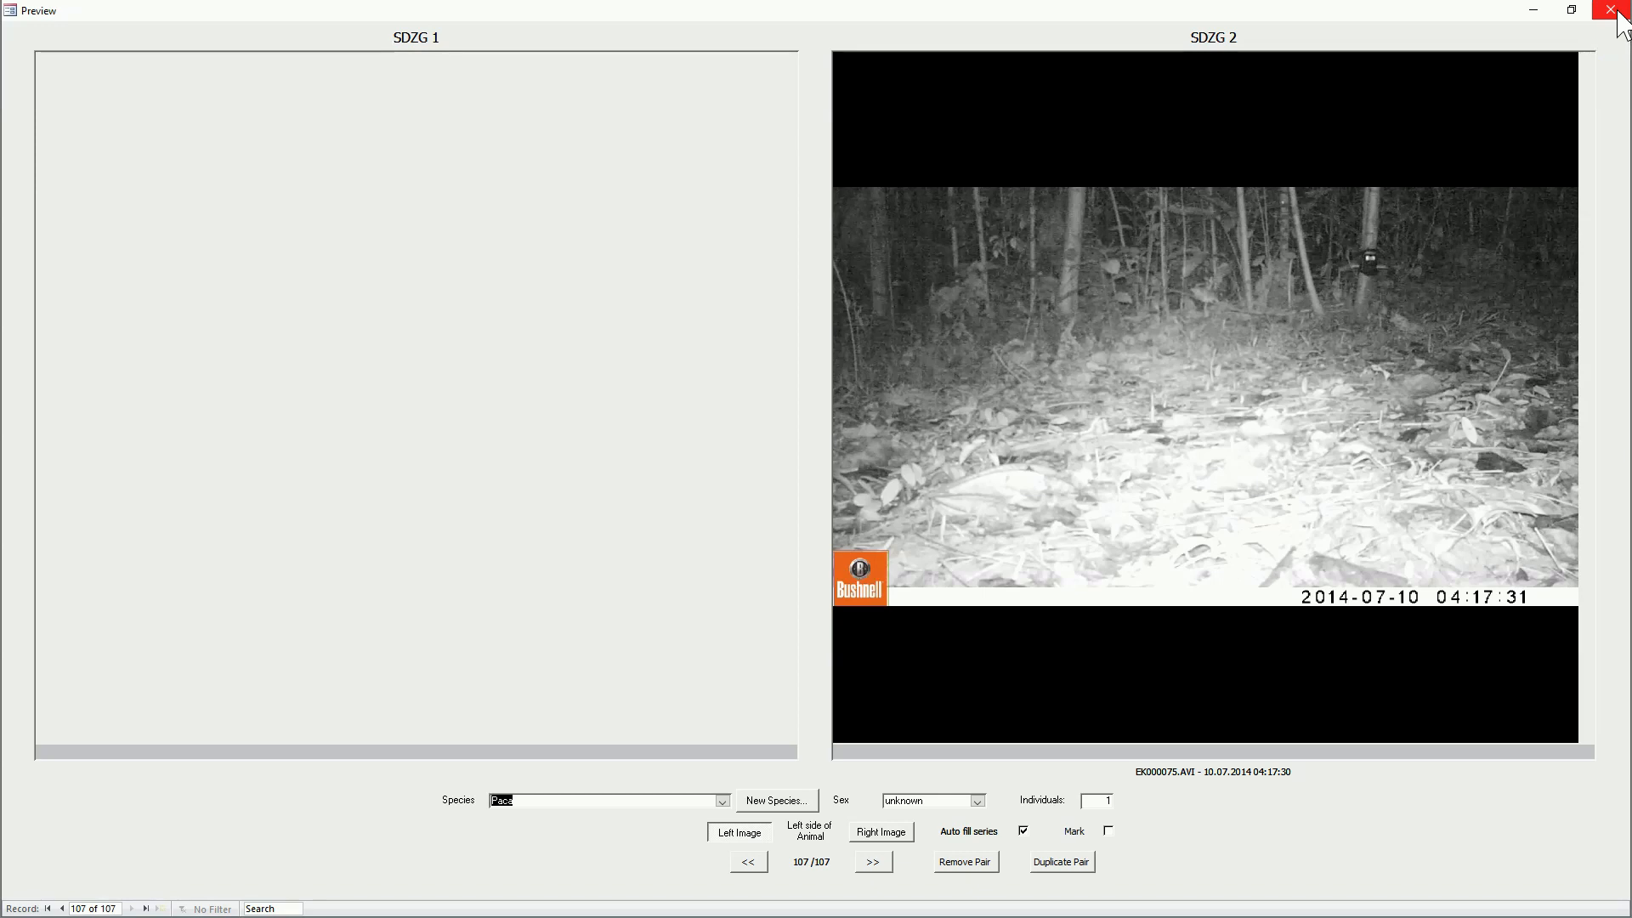
left_click(1611, 10)
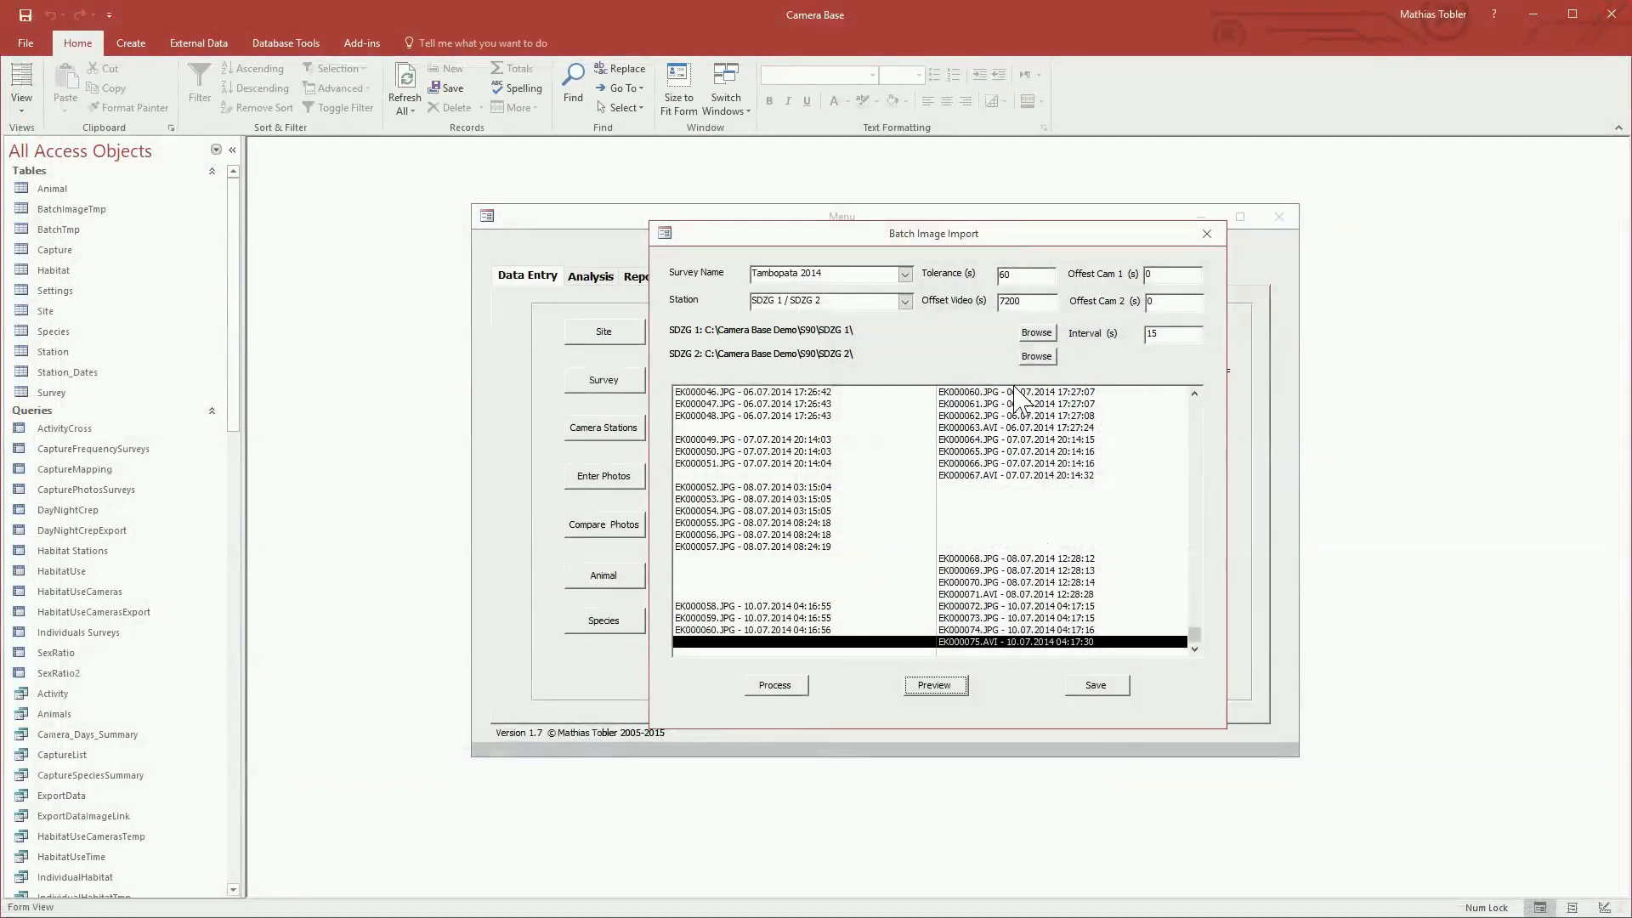
Step: Close the batch import without saving to the database and reload the unfinished Tambopata 2014 session for SDZG 1 and SDZG 2
scroll(914, 421, "down", 5)
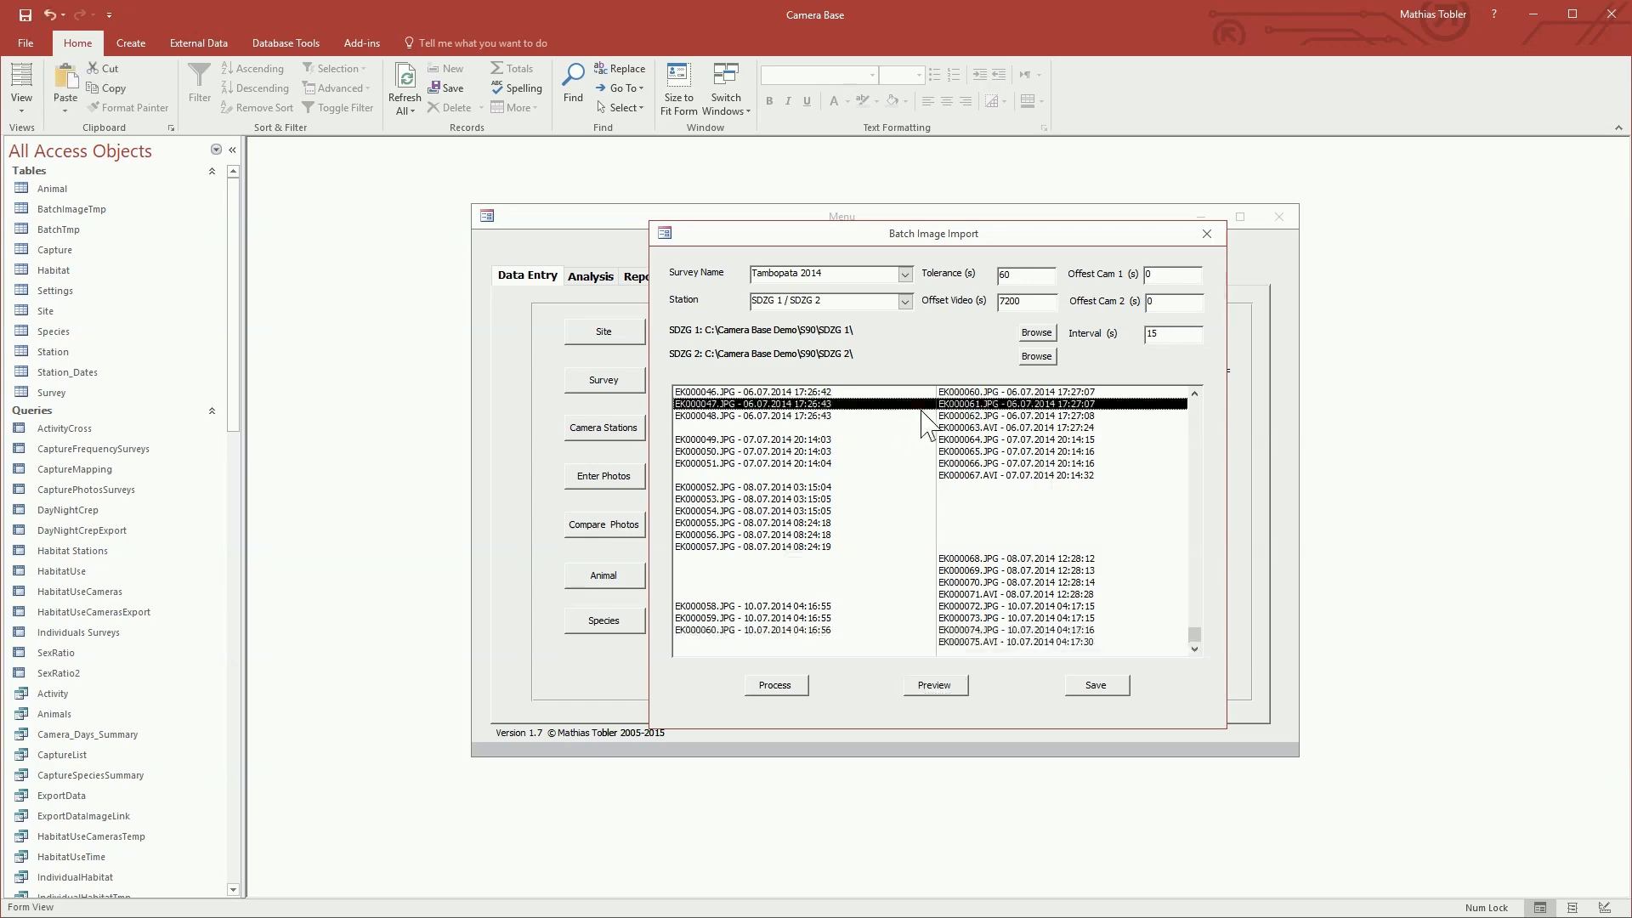
scroll(965, 497, "up", 10)
scroll(965, 508, "down", 5)
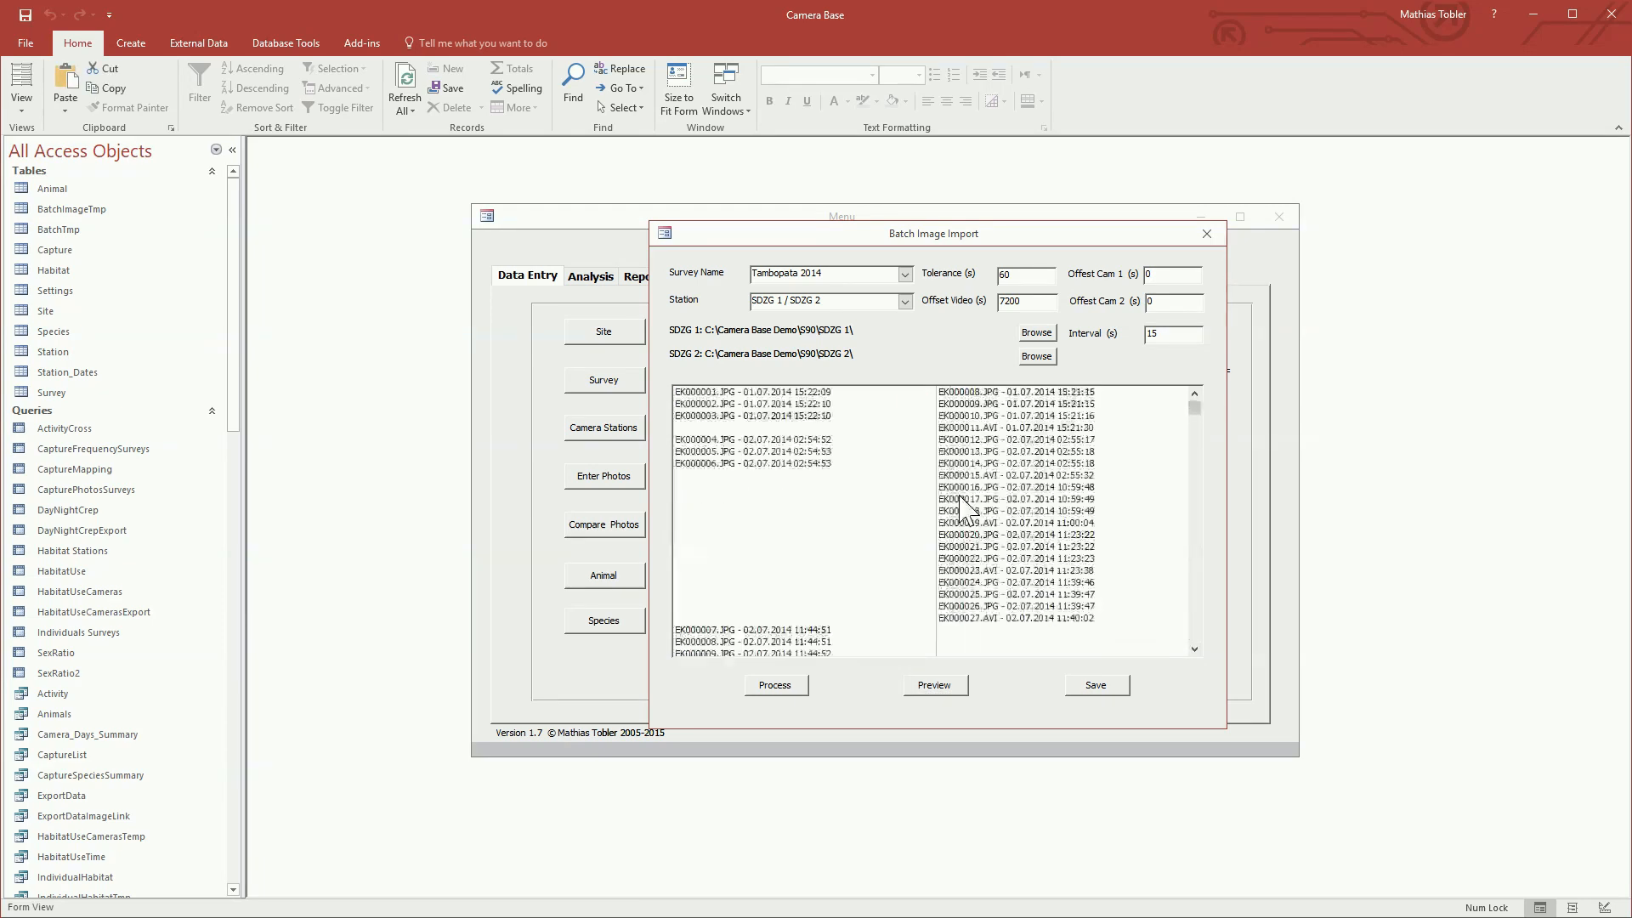
scroll(975, 510, "down", 1)
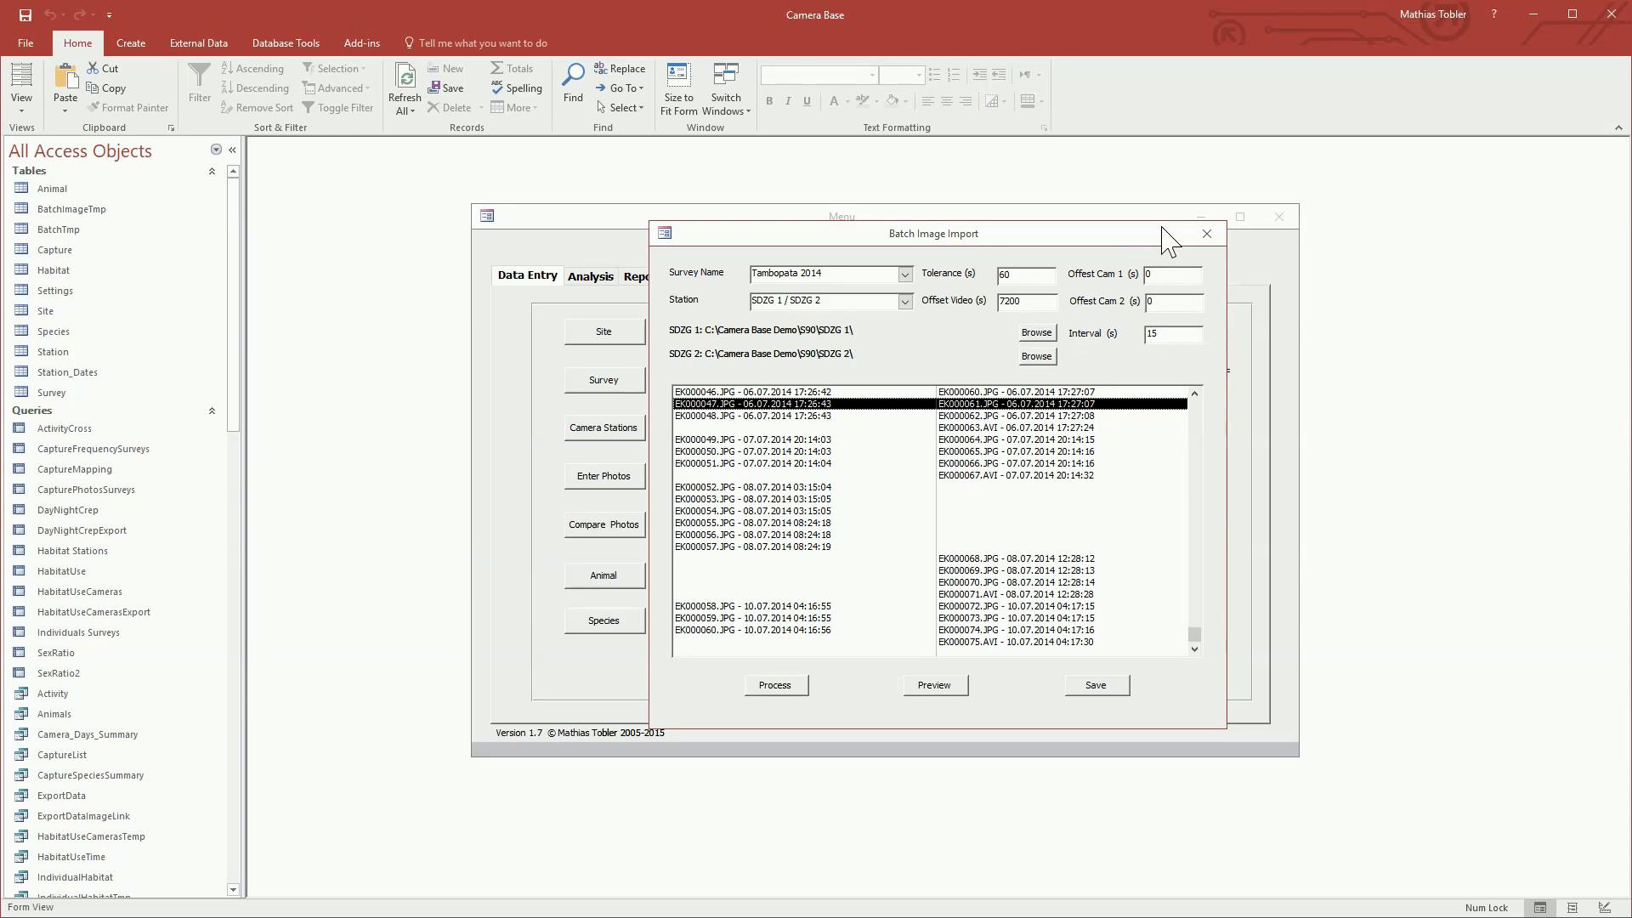
left_click(1206, 234)
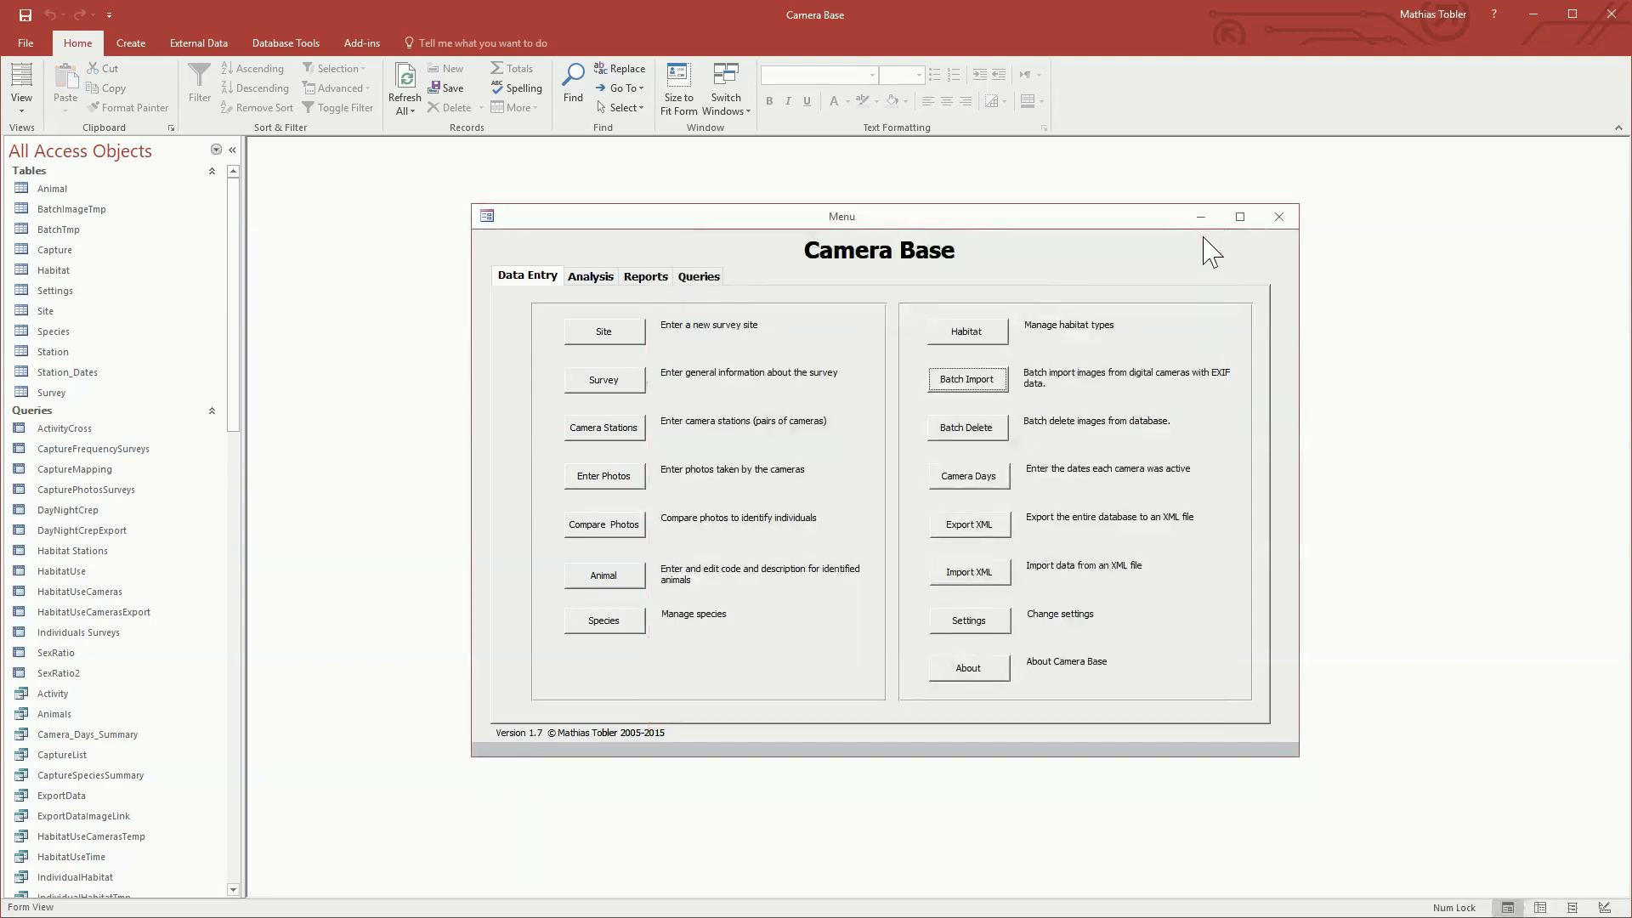
left_click(986, 382)
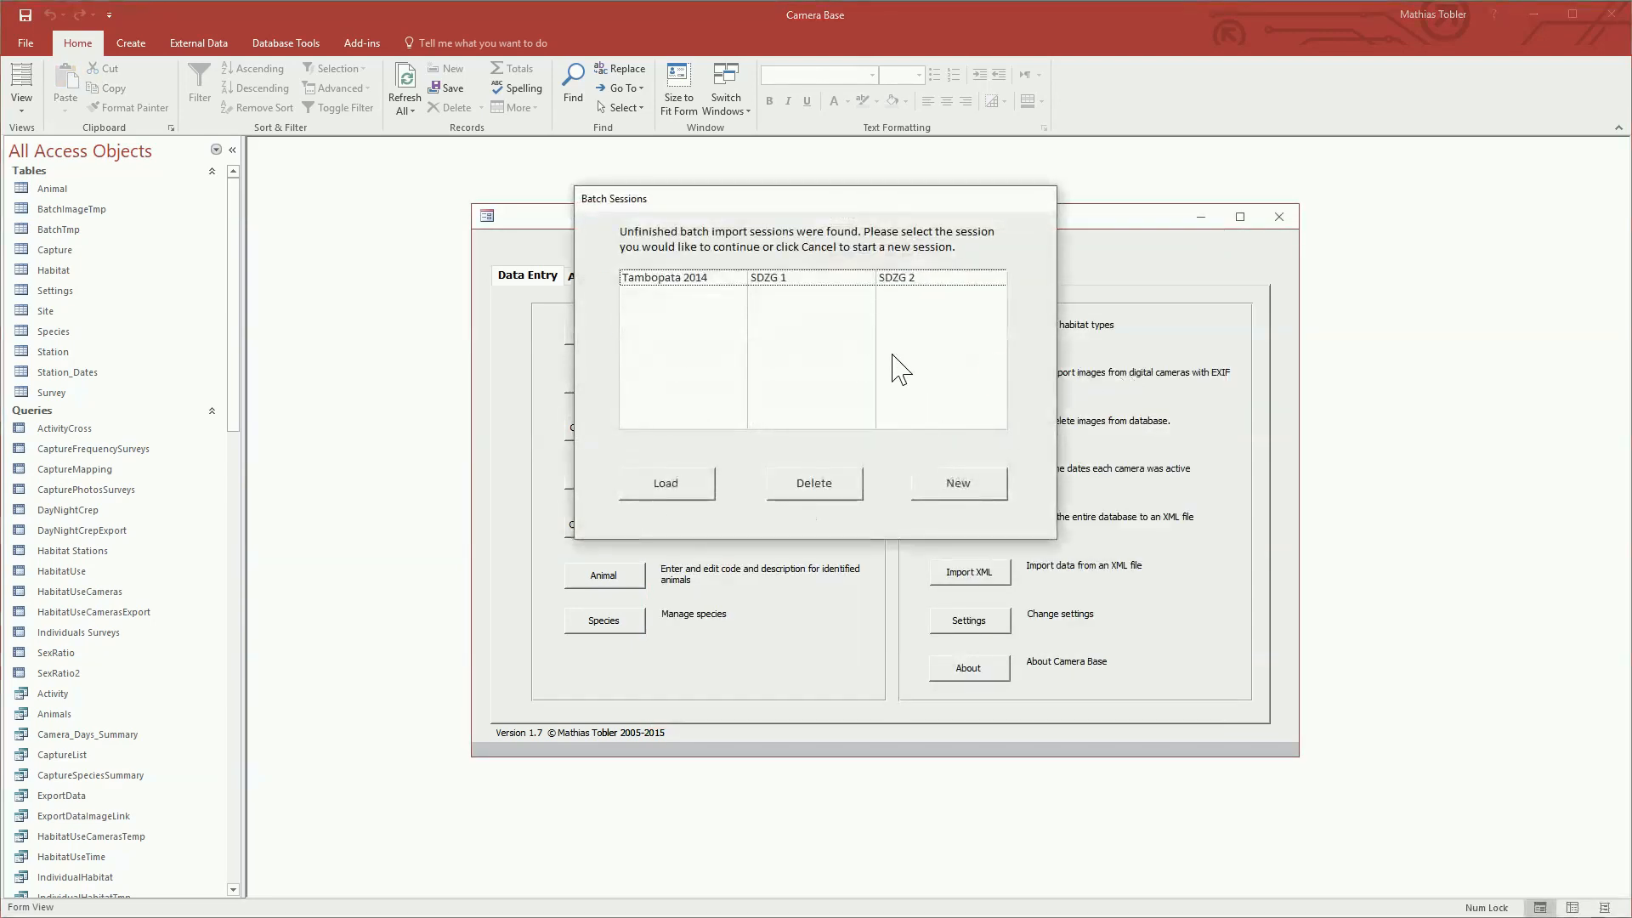
left_click(783, 278)
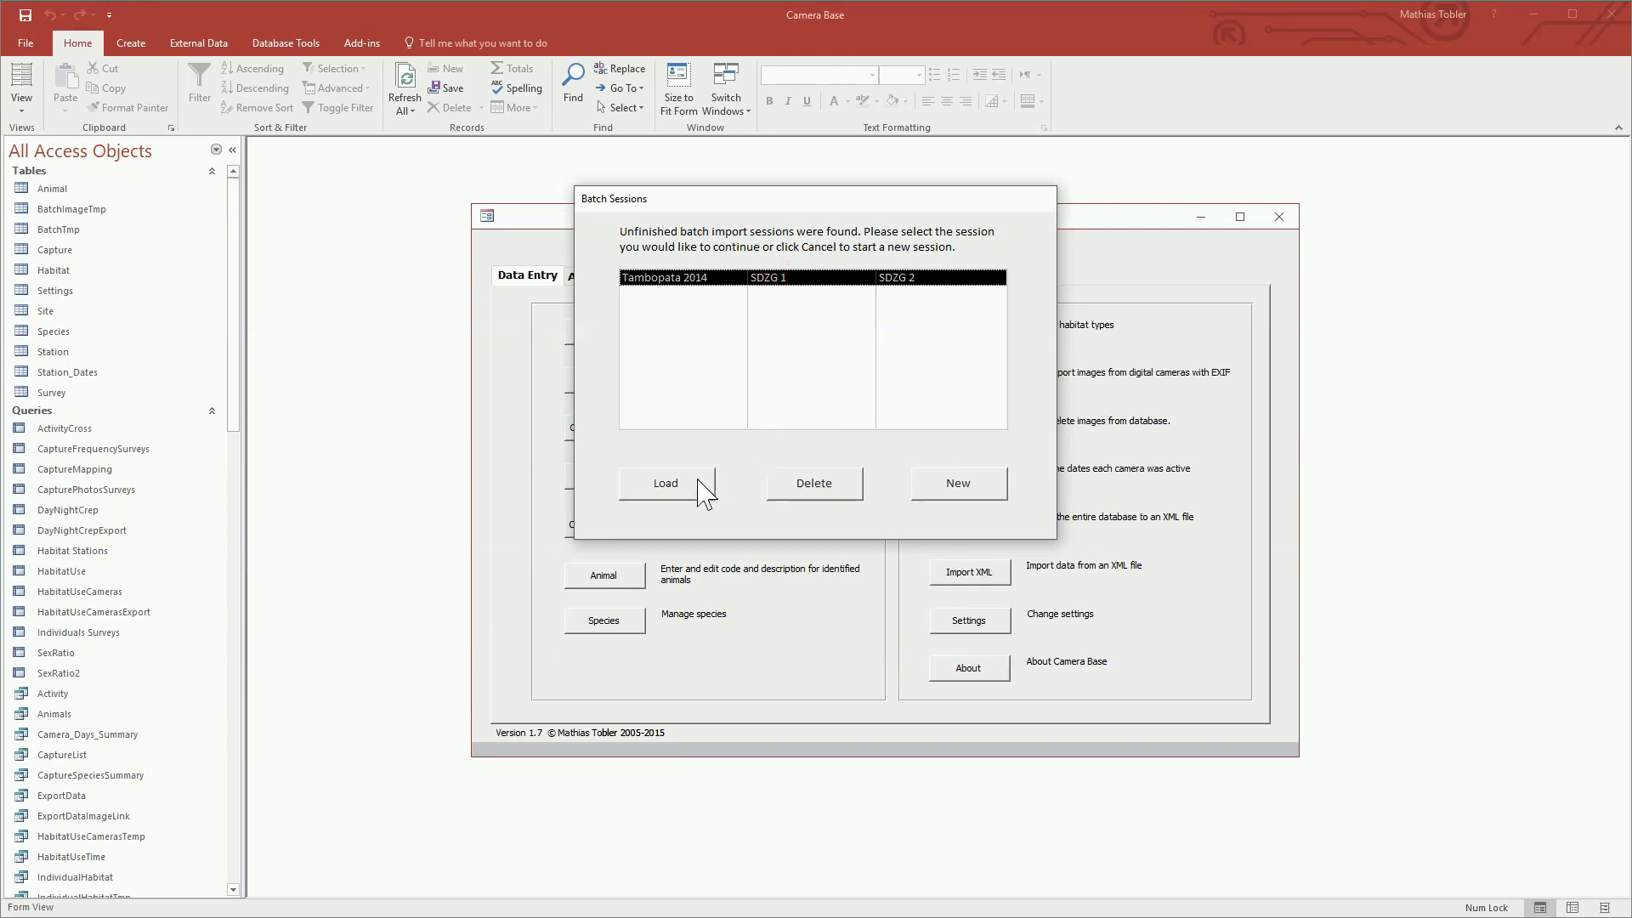
left_click(666, 483)
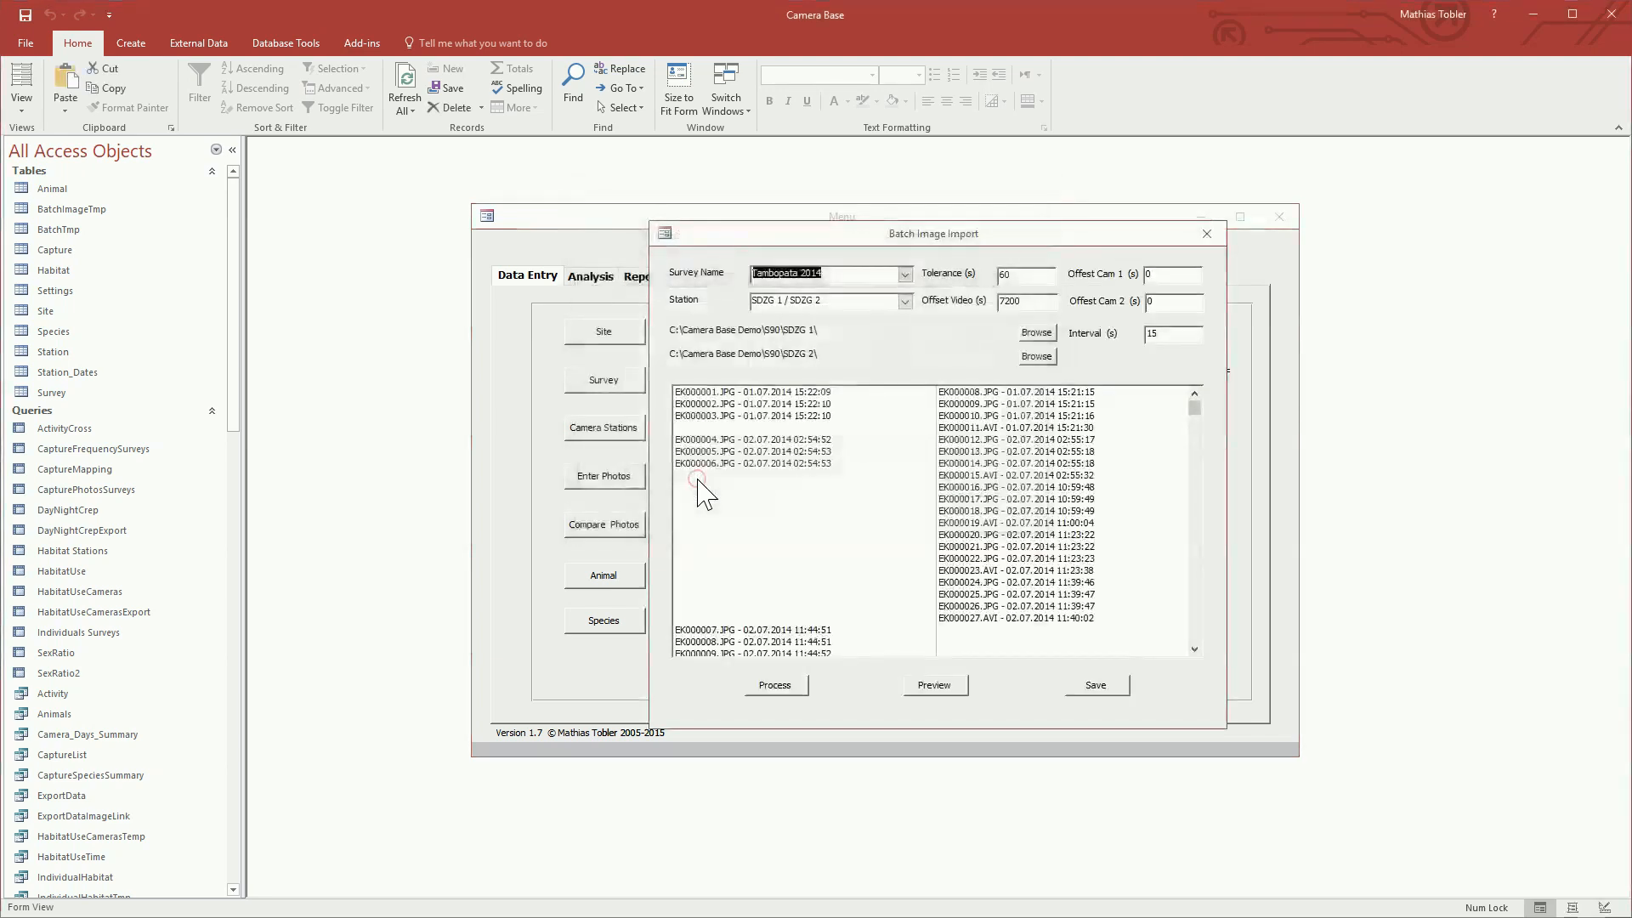
Step: Preview the EK000014.JPG / EK000029.JPG pair at full window size to check its species assignment, and close the preview
scroll(995, 523, "down", 5)
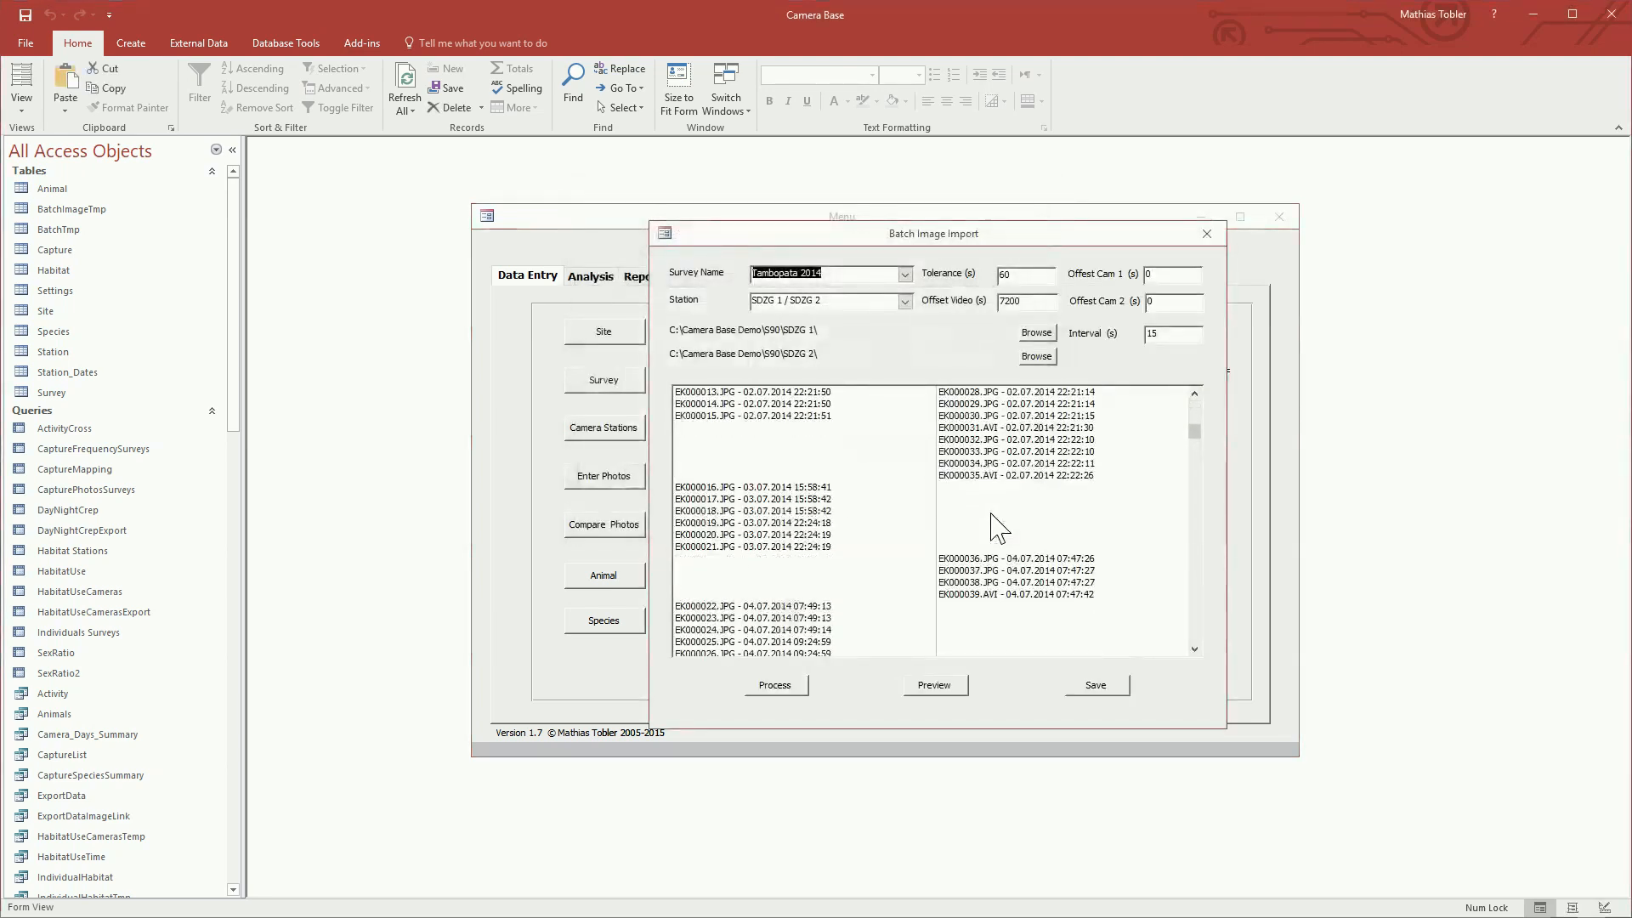
left_click(947, 407)
left_click(947, 415)
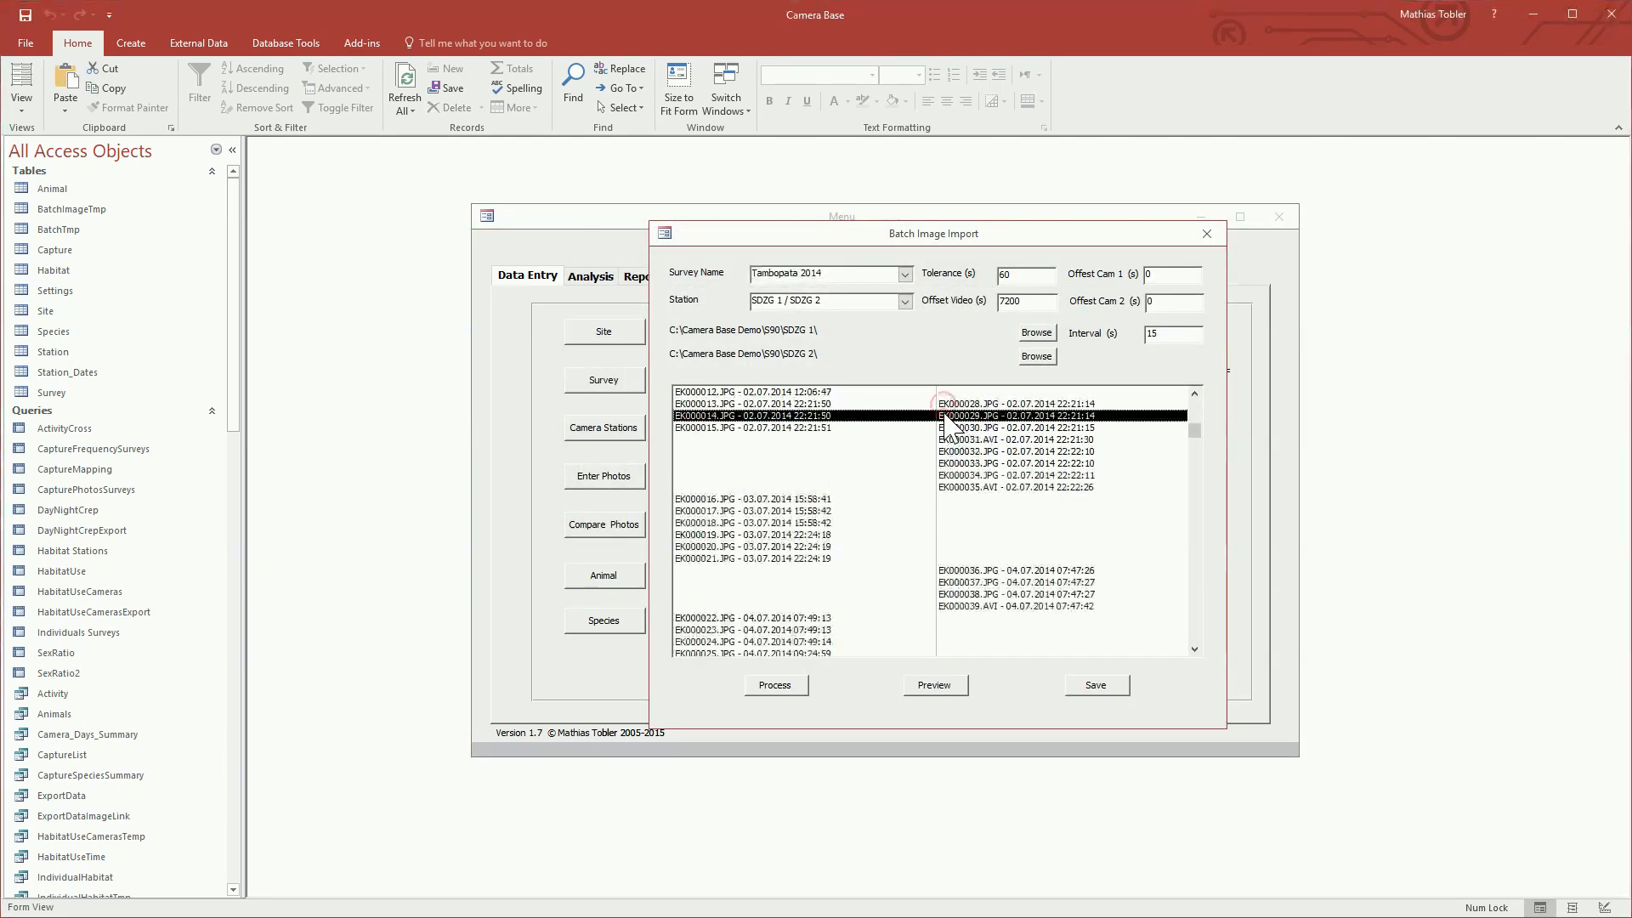
left_click(952, 690)
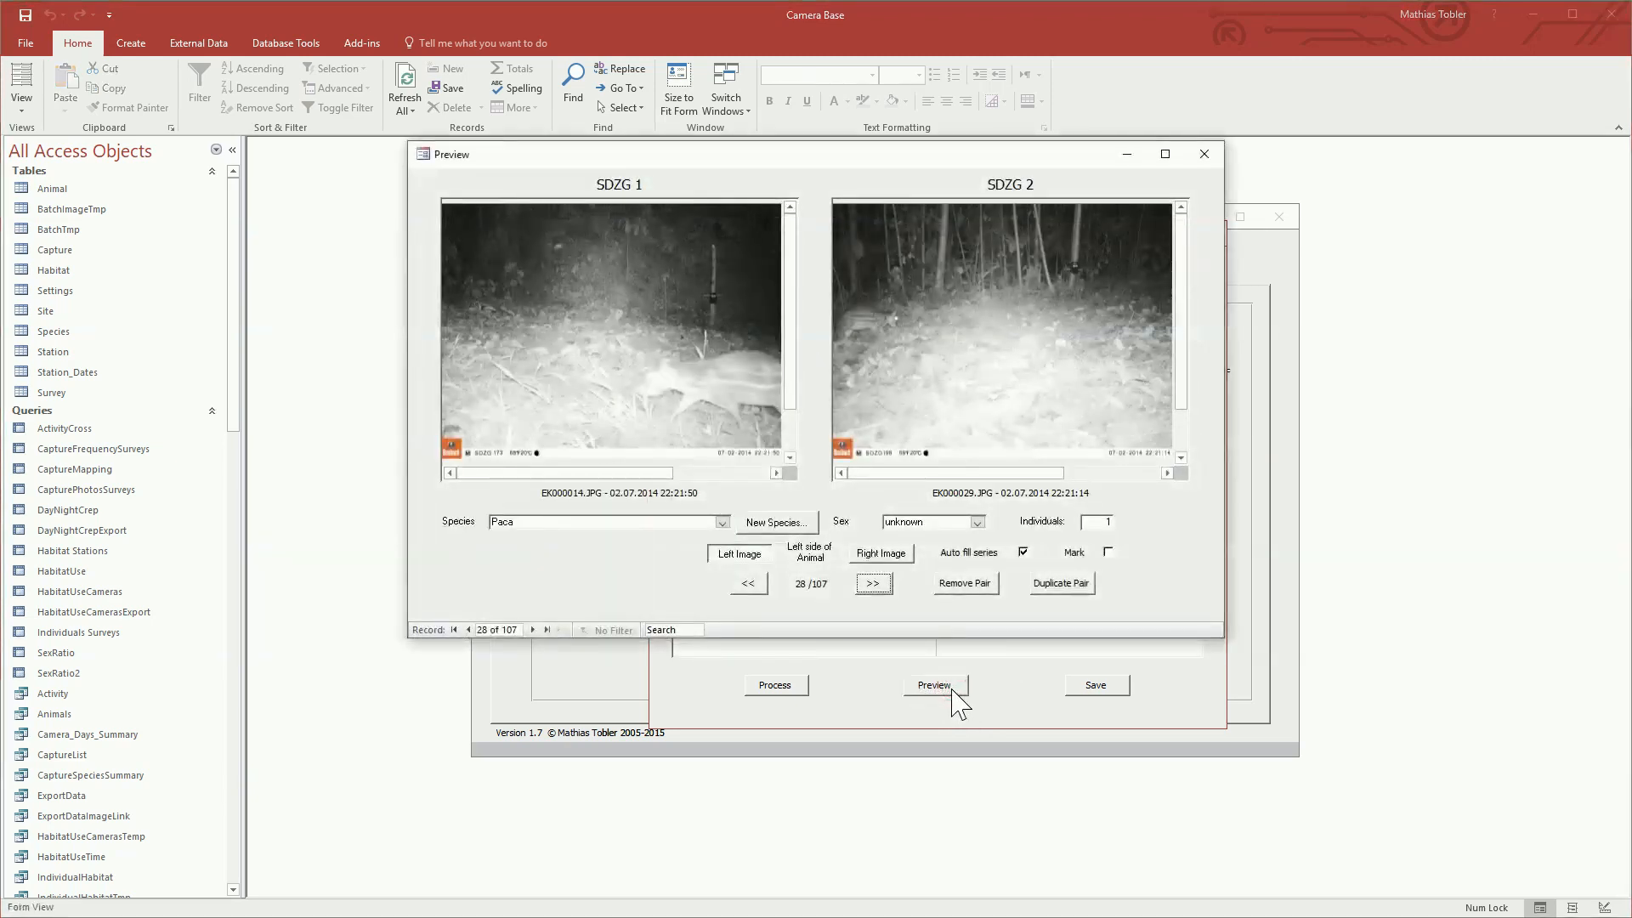
left_click(1165, 154)
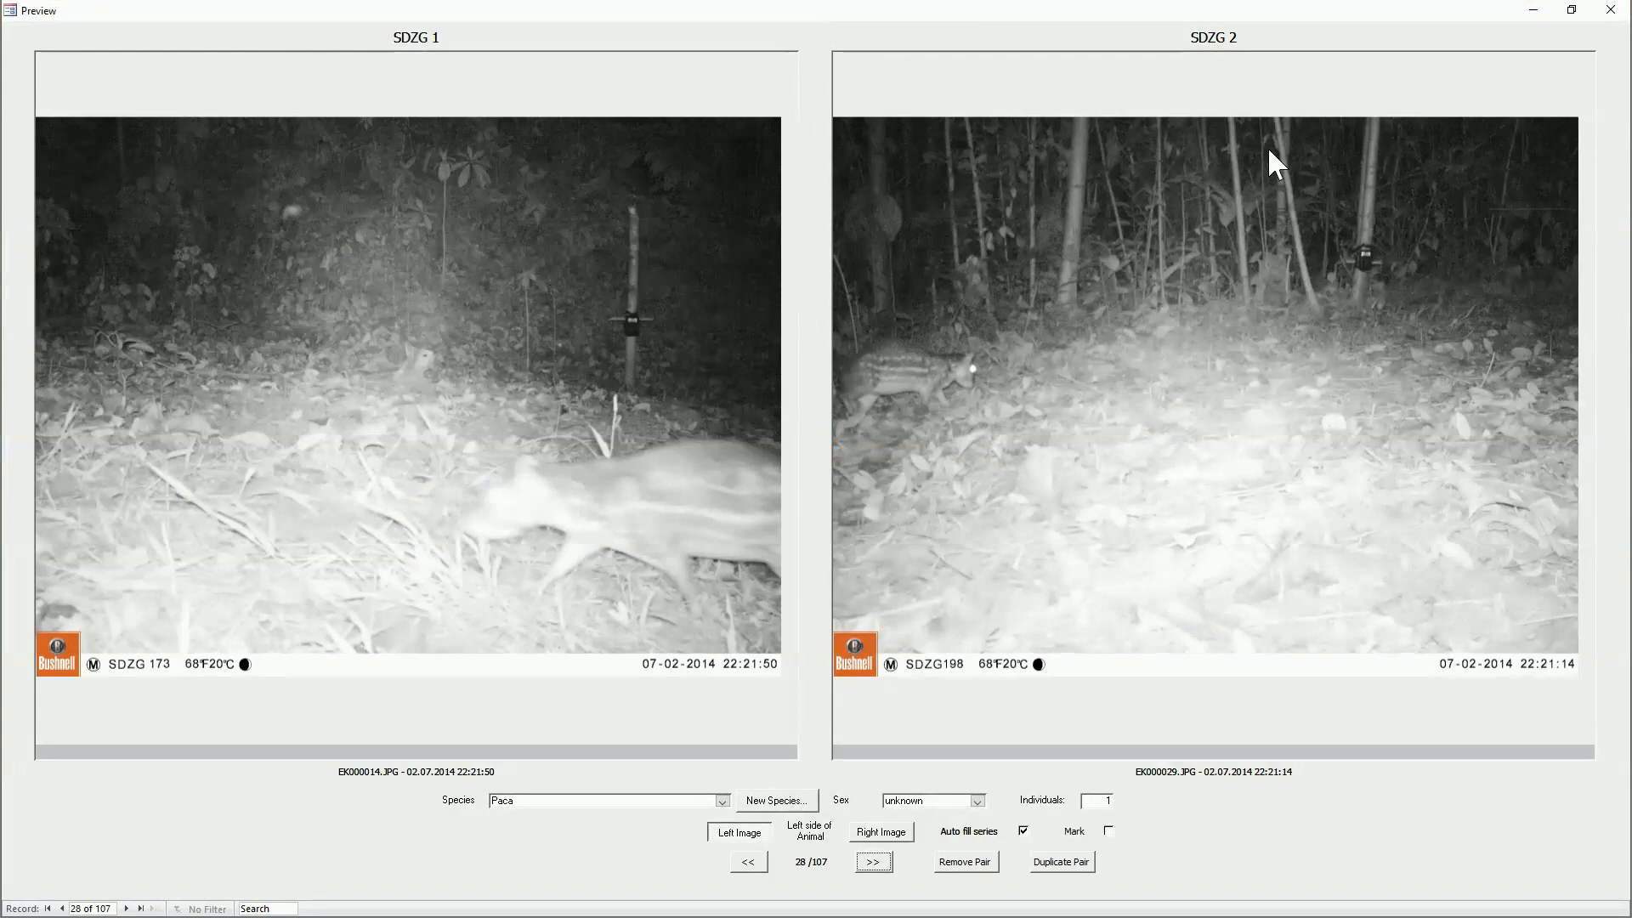
left_click(1610, 9)
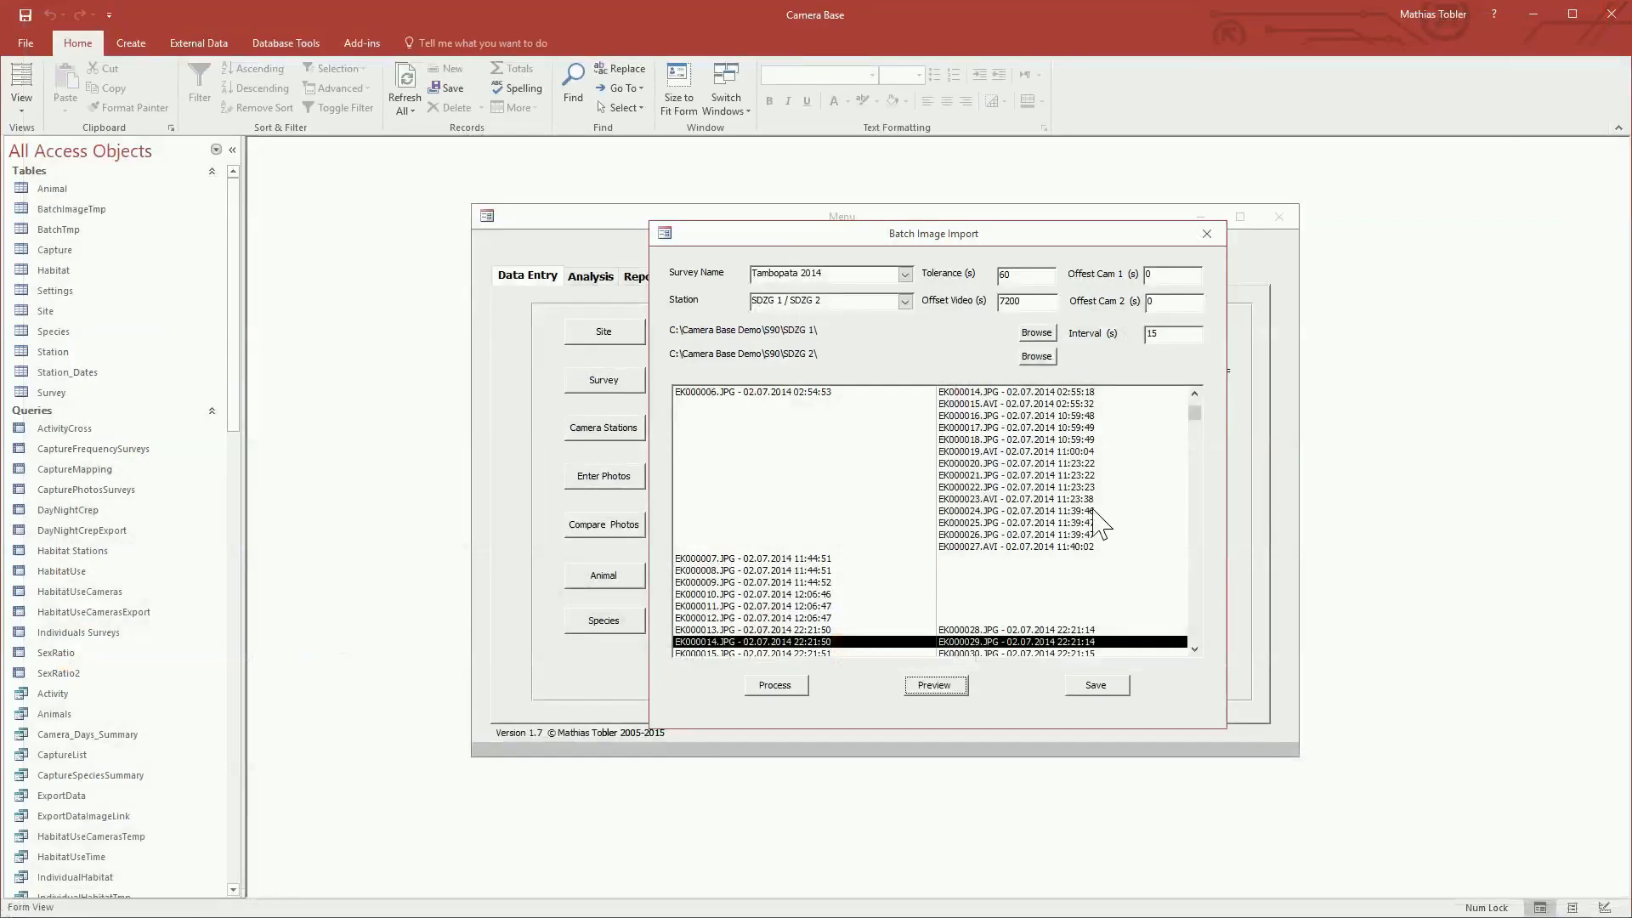
Step: Save the batch's images to the database and close the batch import
scroll(1078, 510, "up", 2)
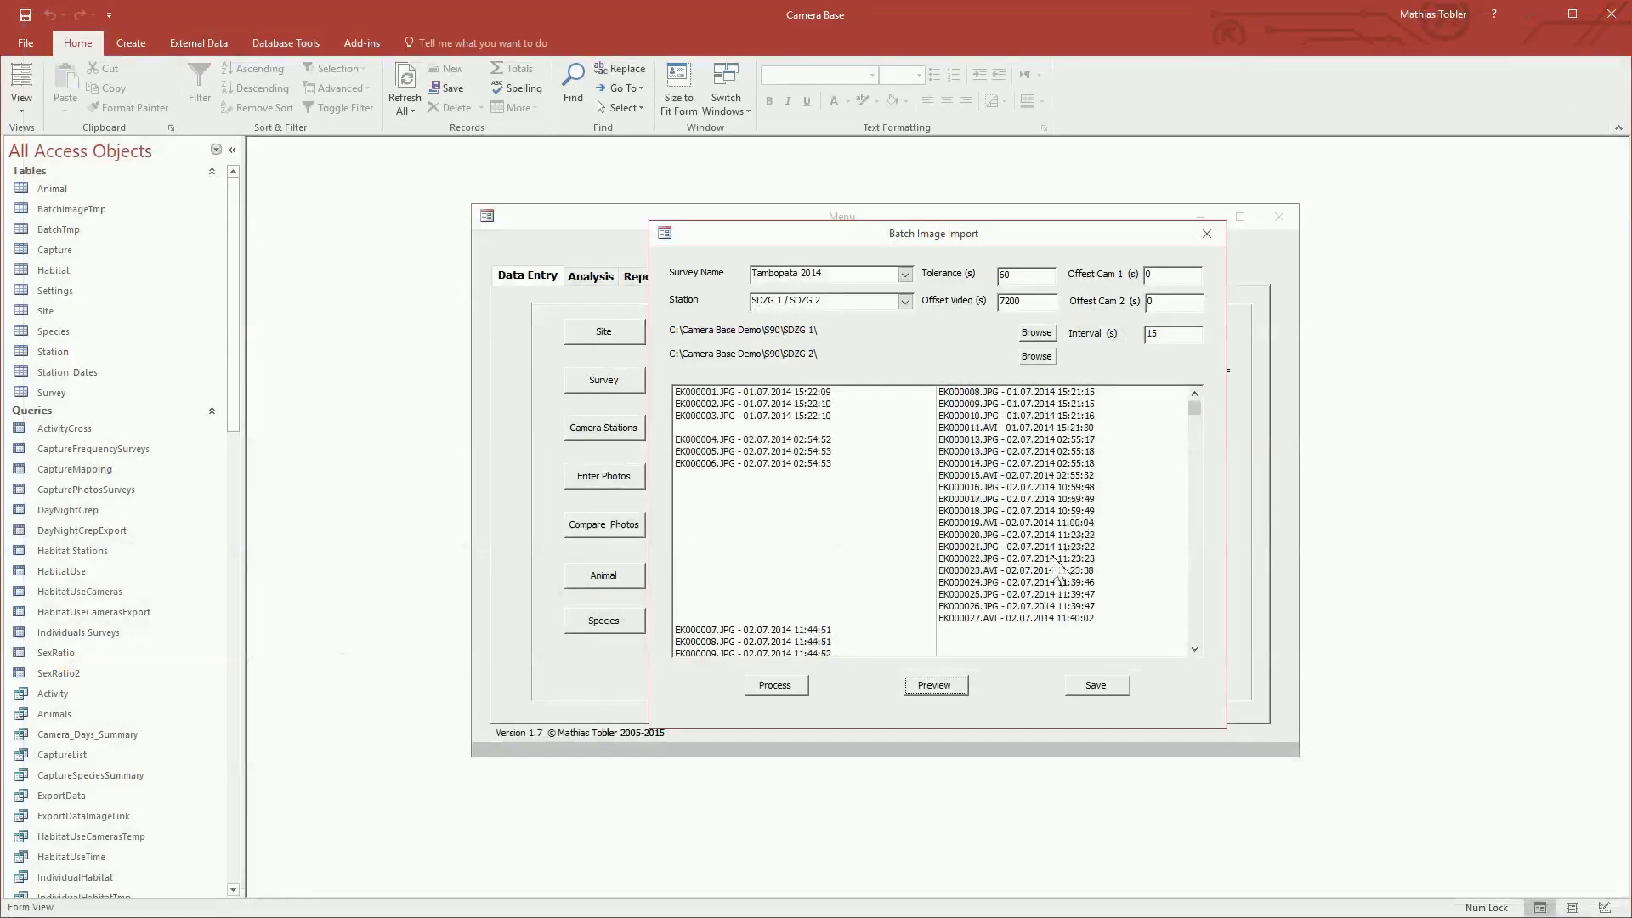
left_click(1091, 685)
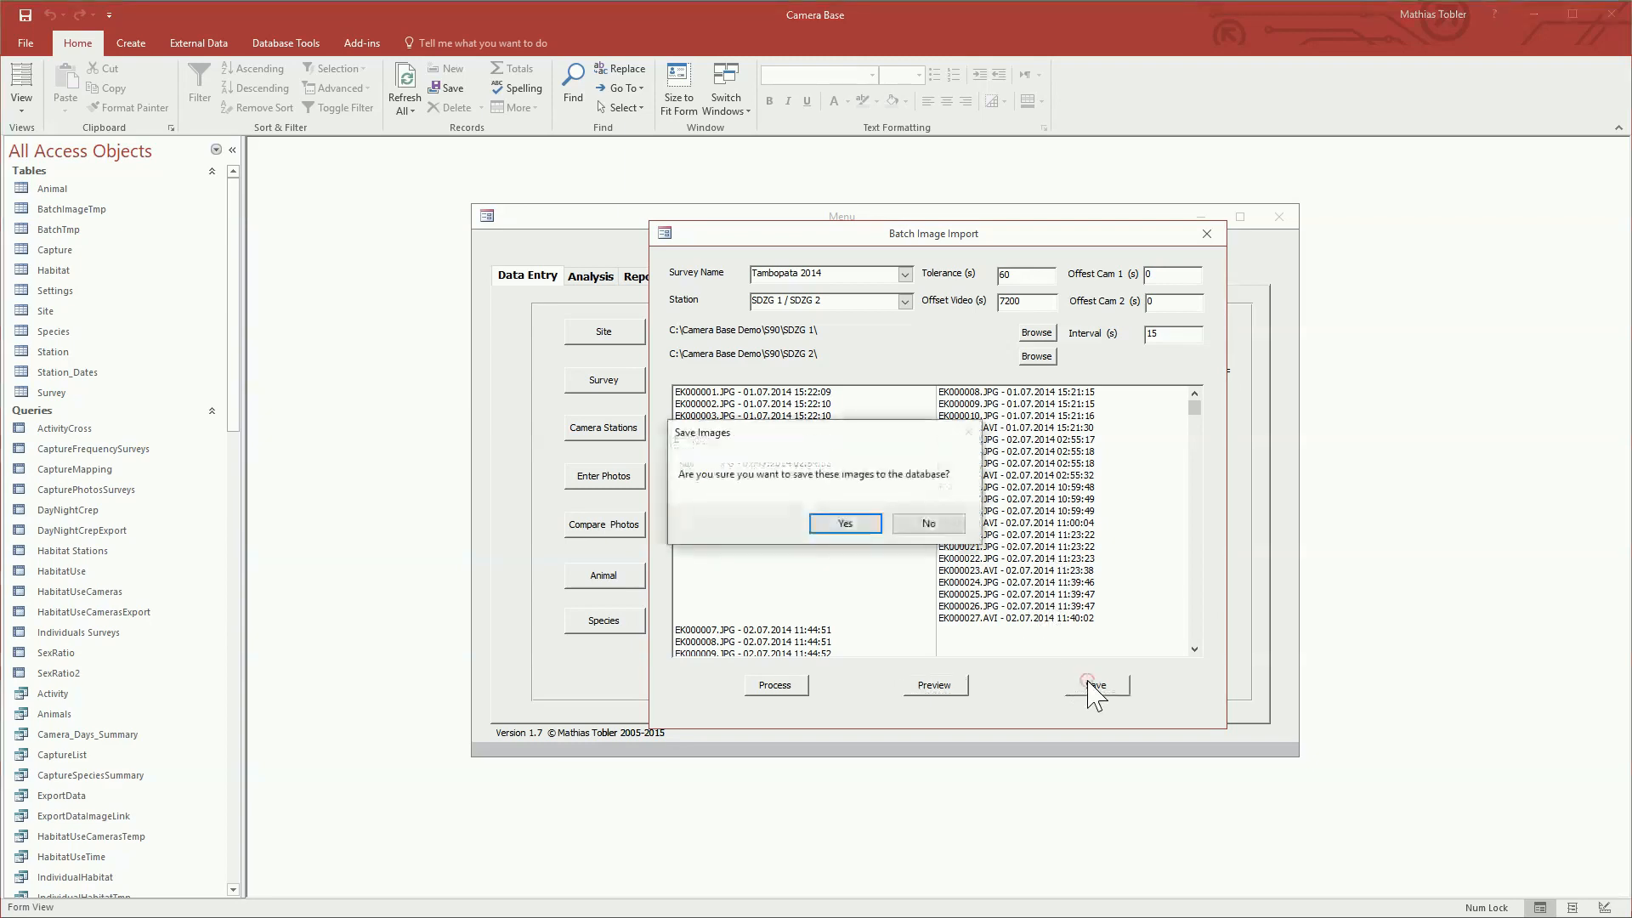
left_click(845, 523)
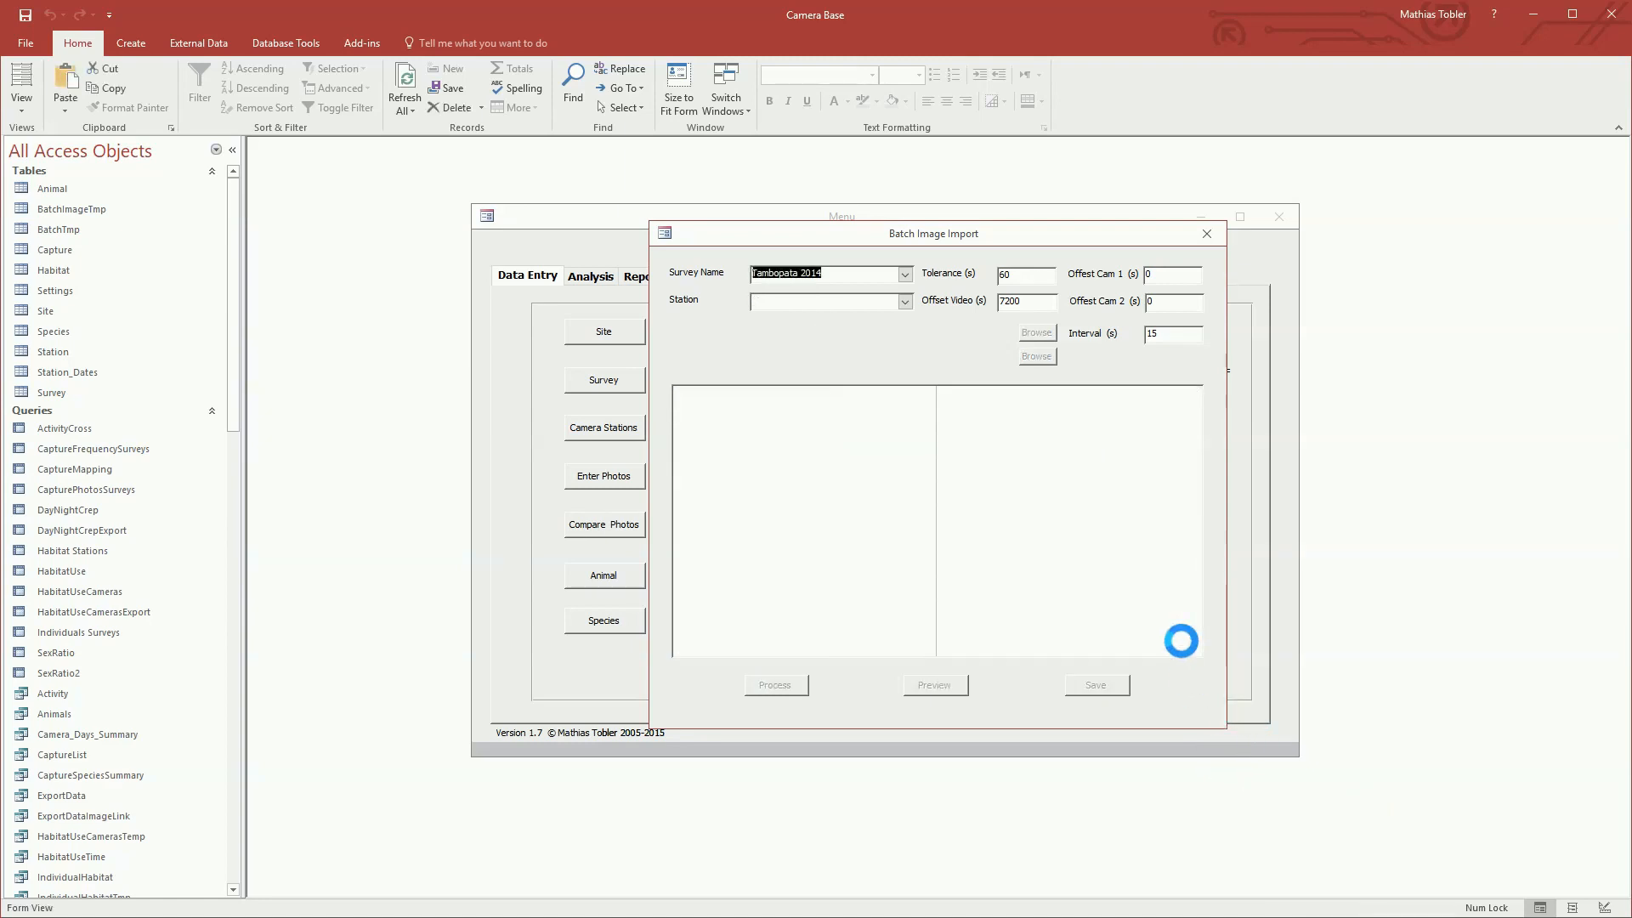
left_click(1207, 234)
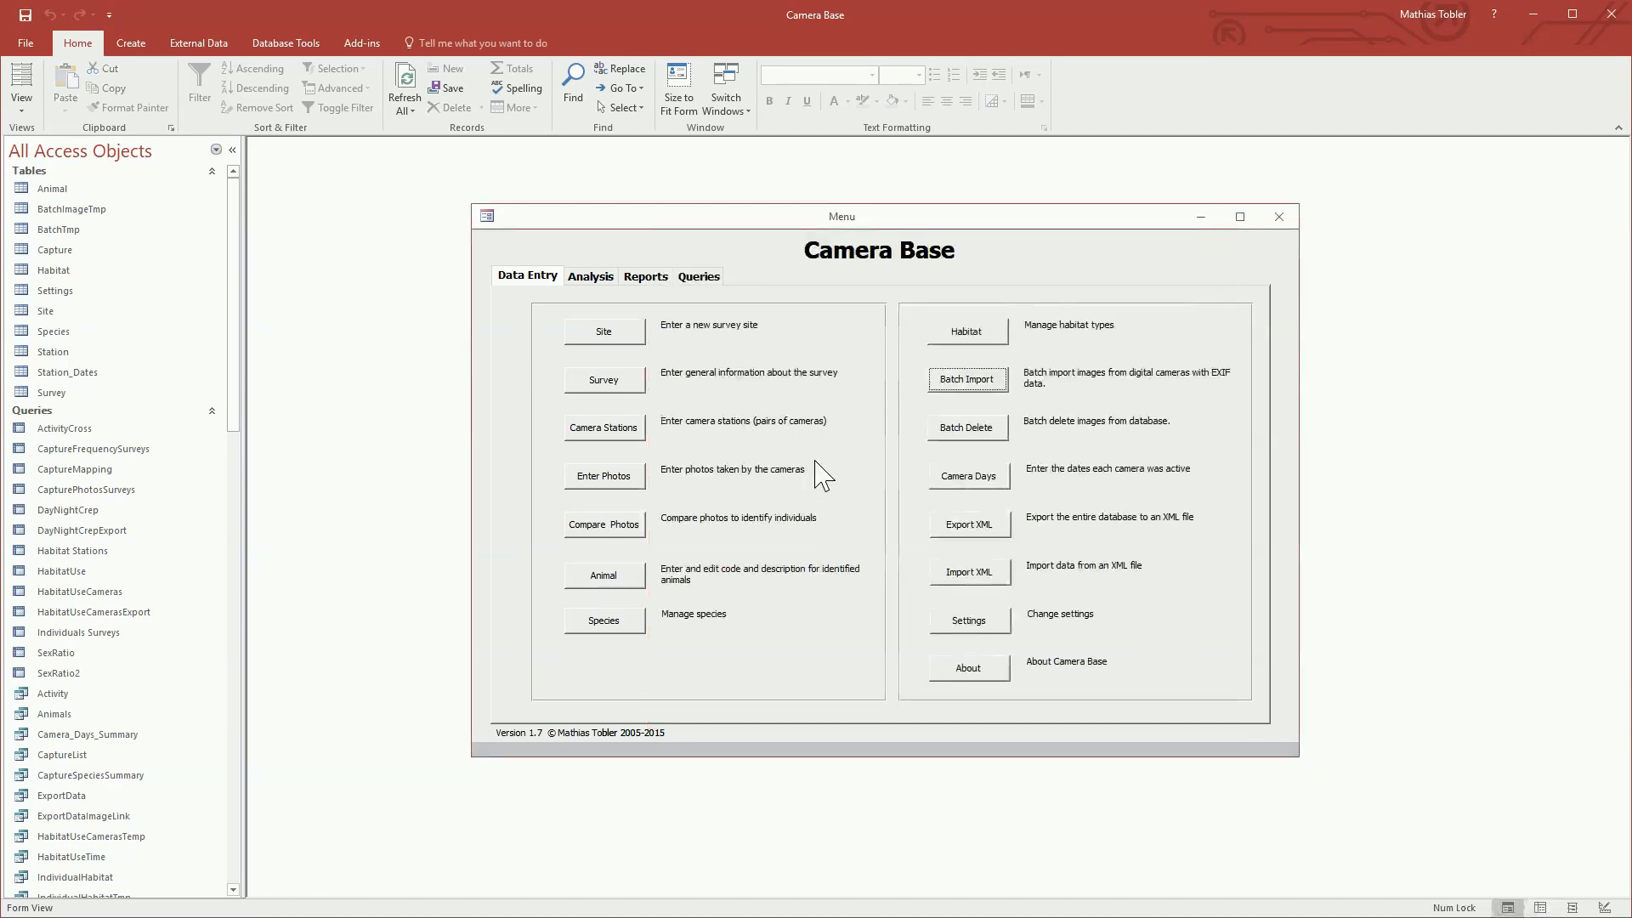
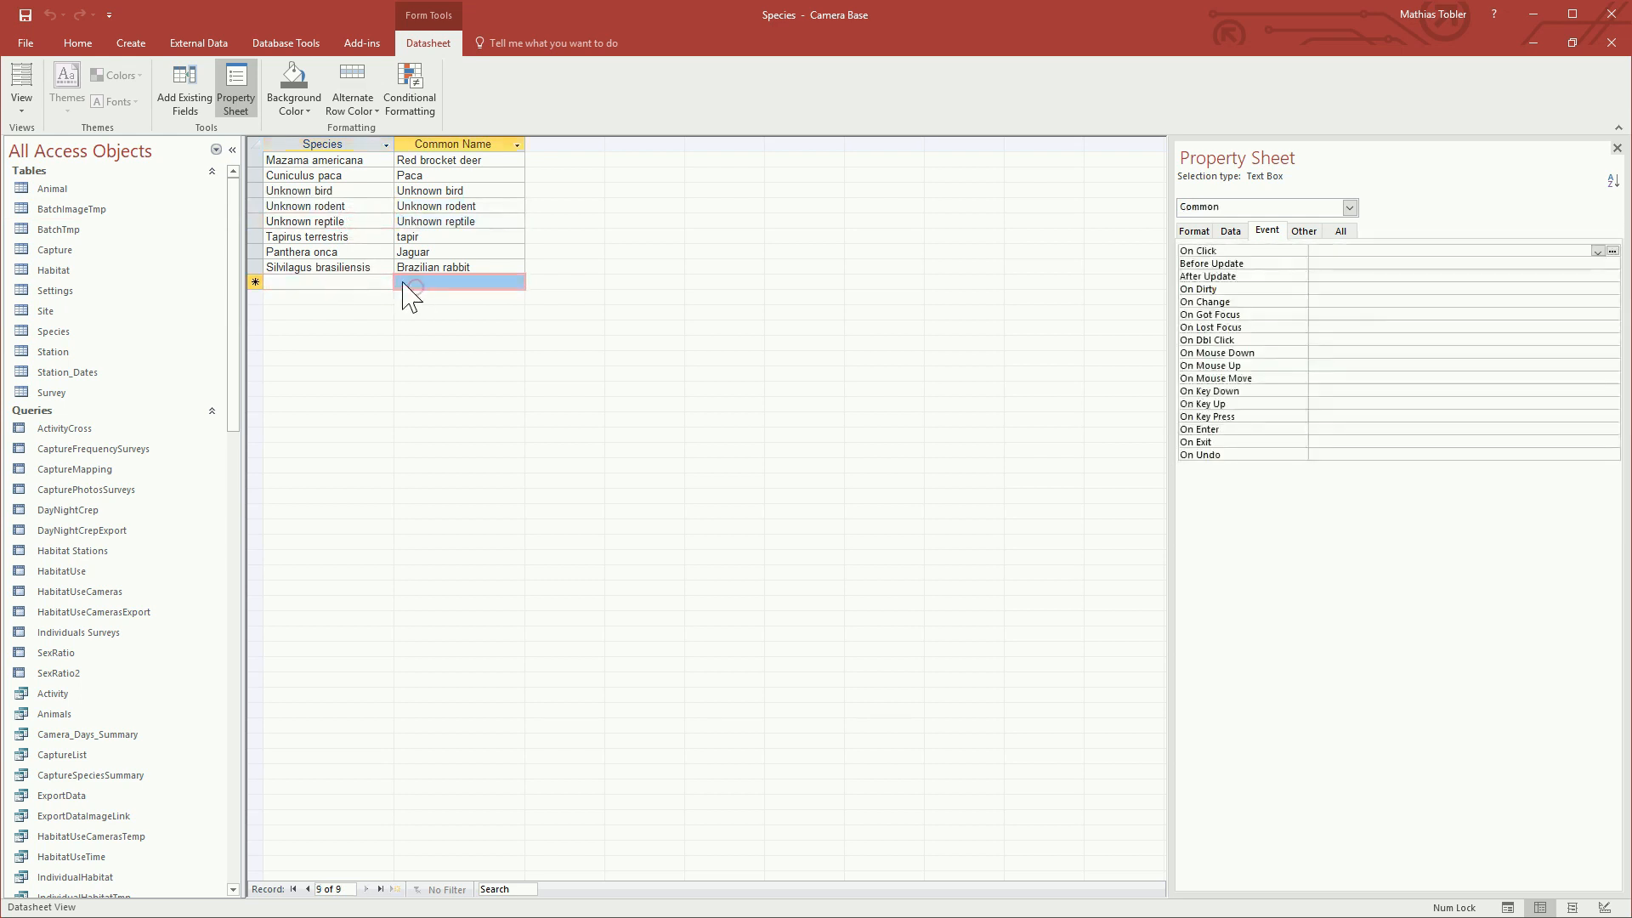
Step: Review the species list's scientific and common name columns, and close the list
left_click_drag(320, 145, 421, 145)
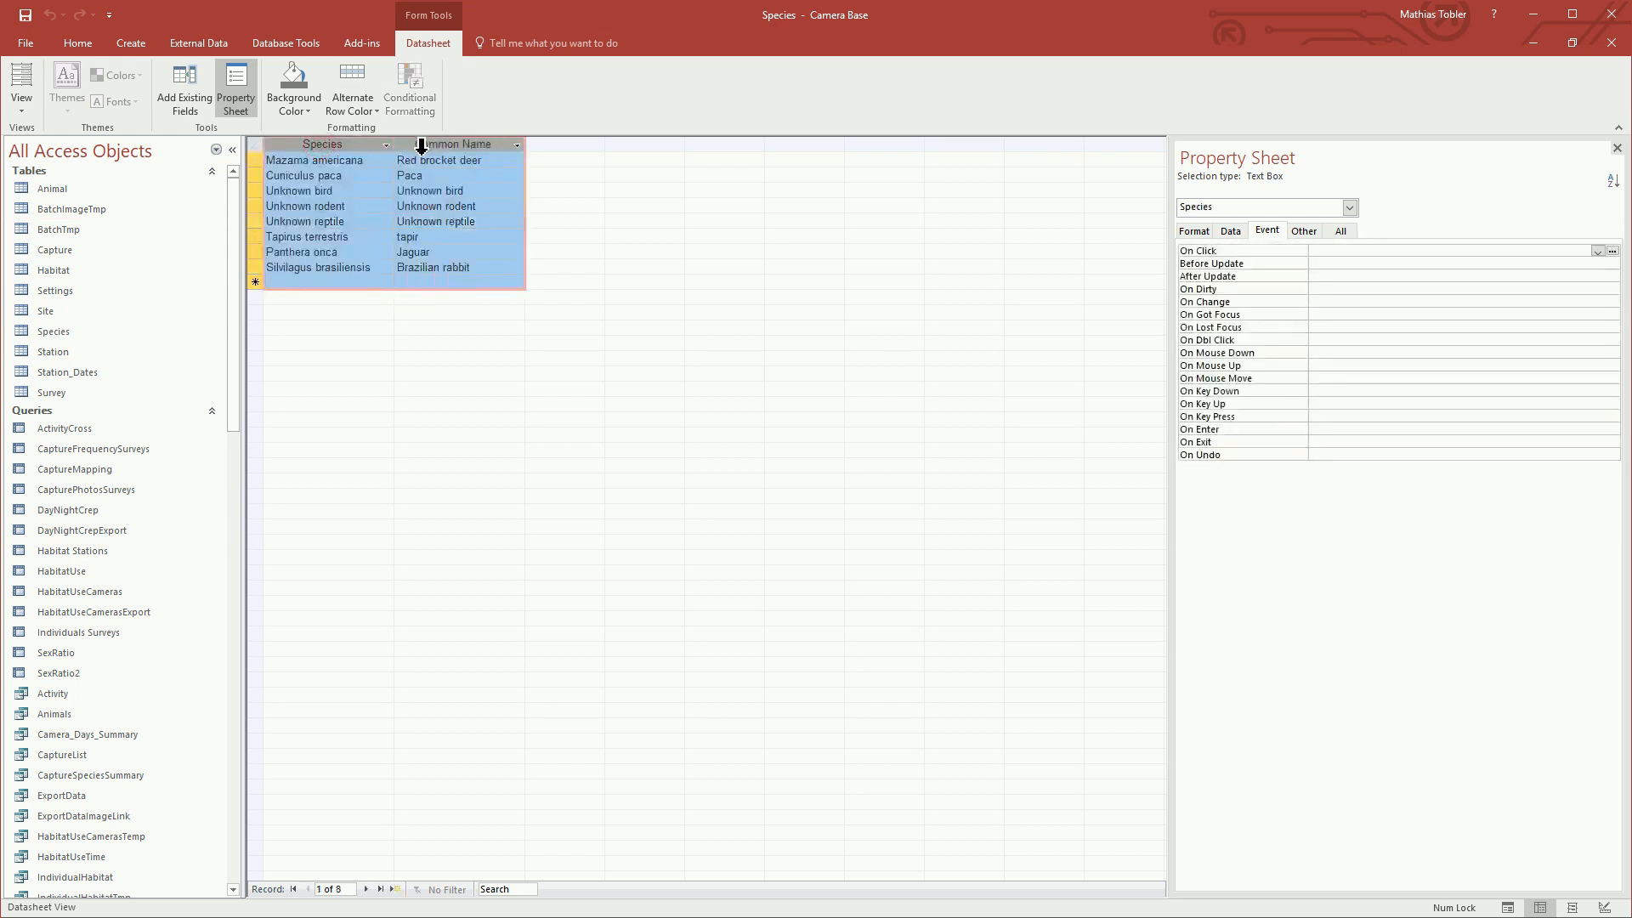
left_click(423, 190)
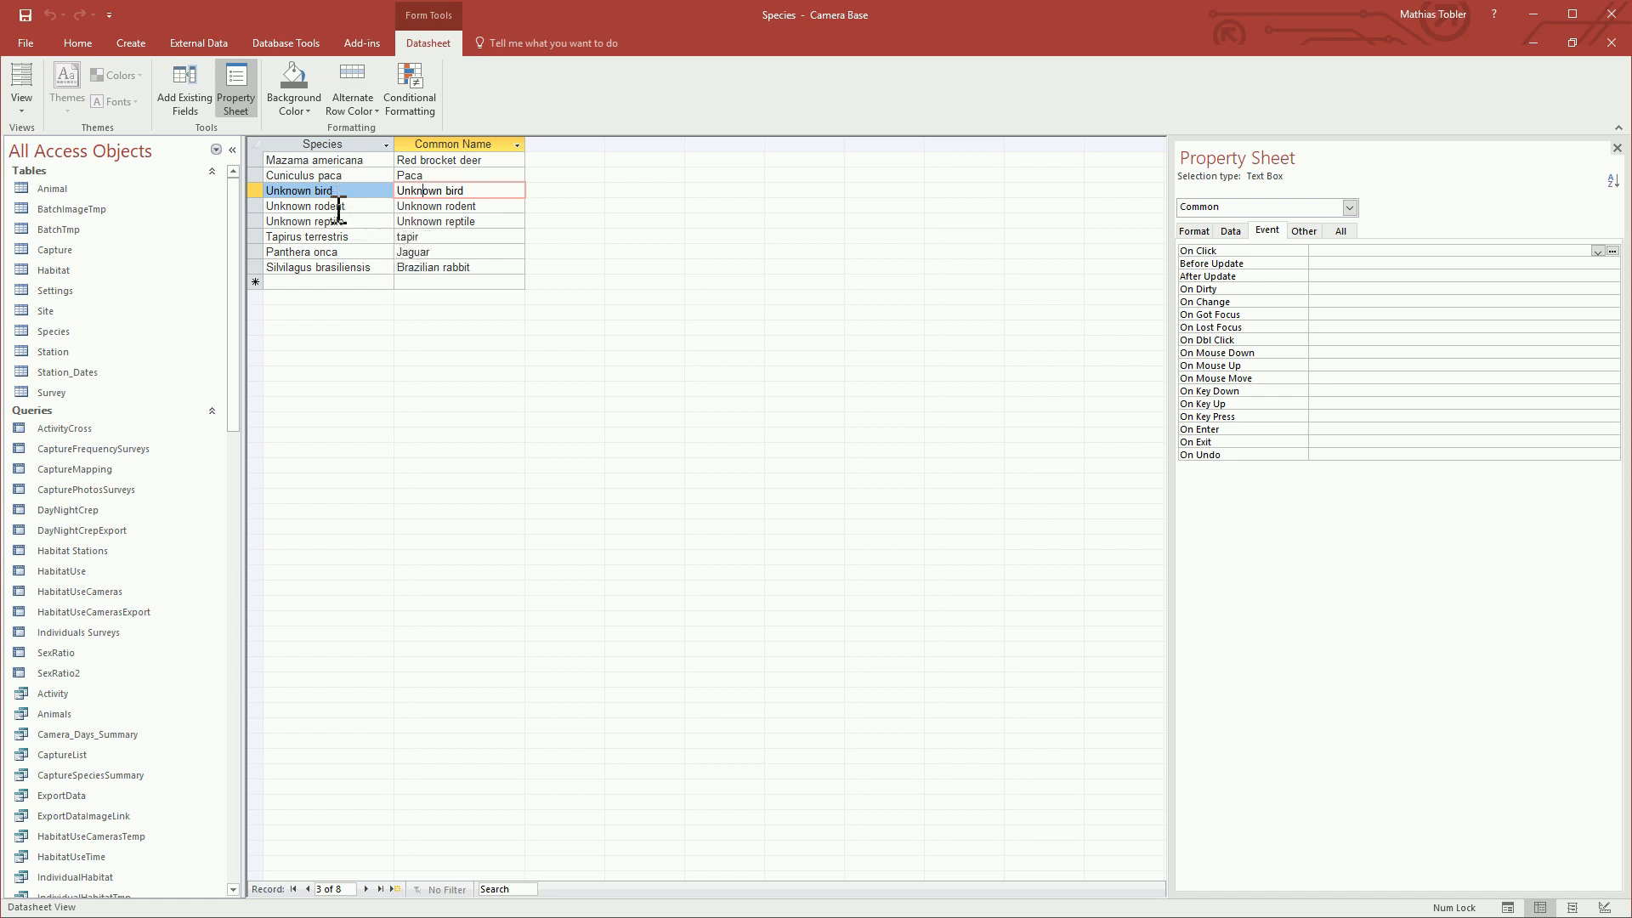
left_click(1613, 42)
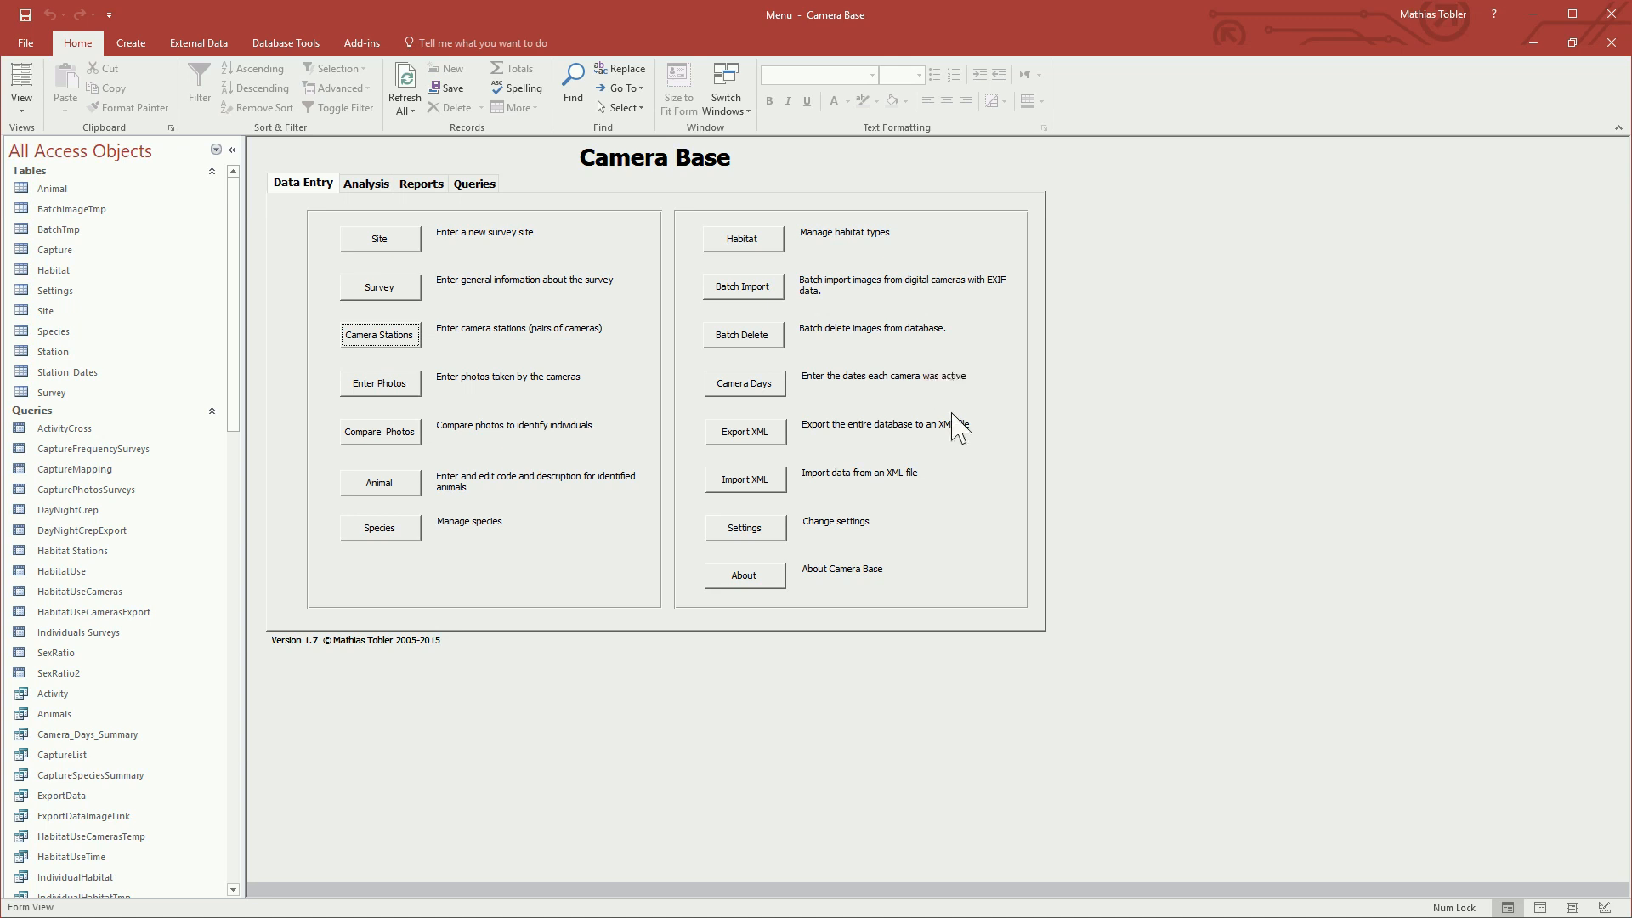
Step: Set batch delete to survey Tambopata 2014, station SDZG 1 / SDZG 2 and species Unknown rodent, and close it without deleting
left_click(764, 342)
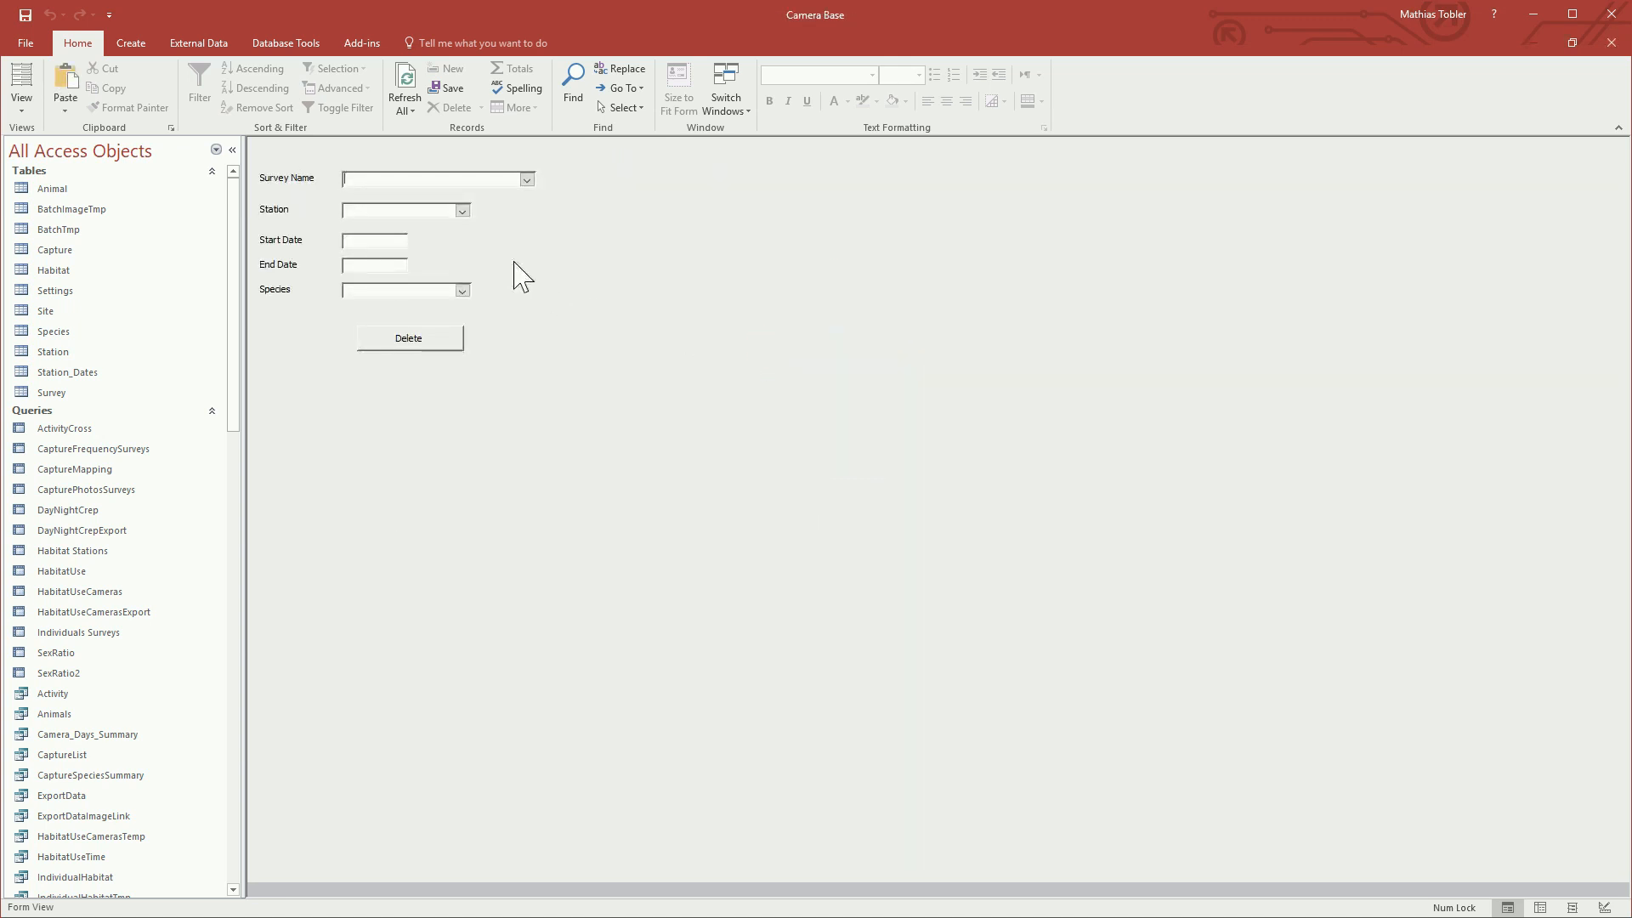
left_click(528, 181)
left_click(502, 191)
left_click(463, 211)
left_click(419, 224)
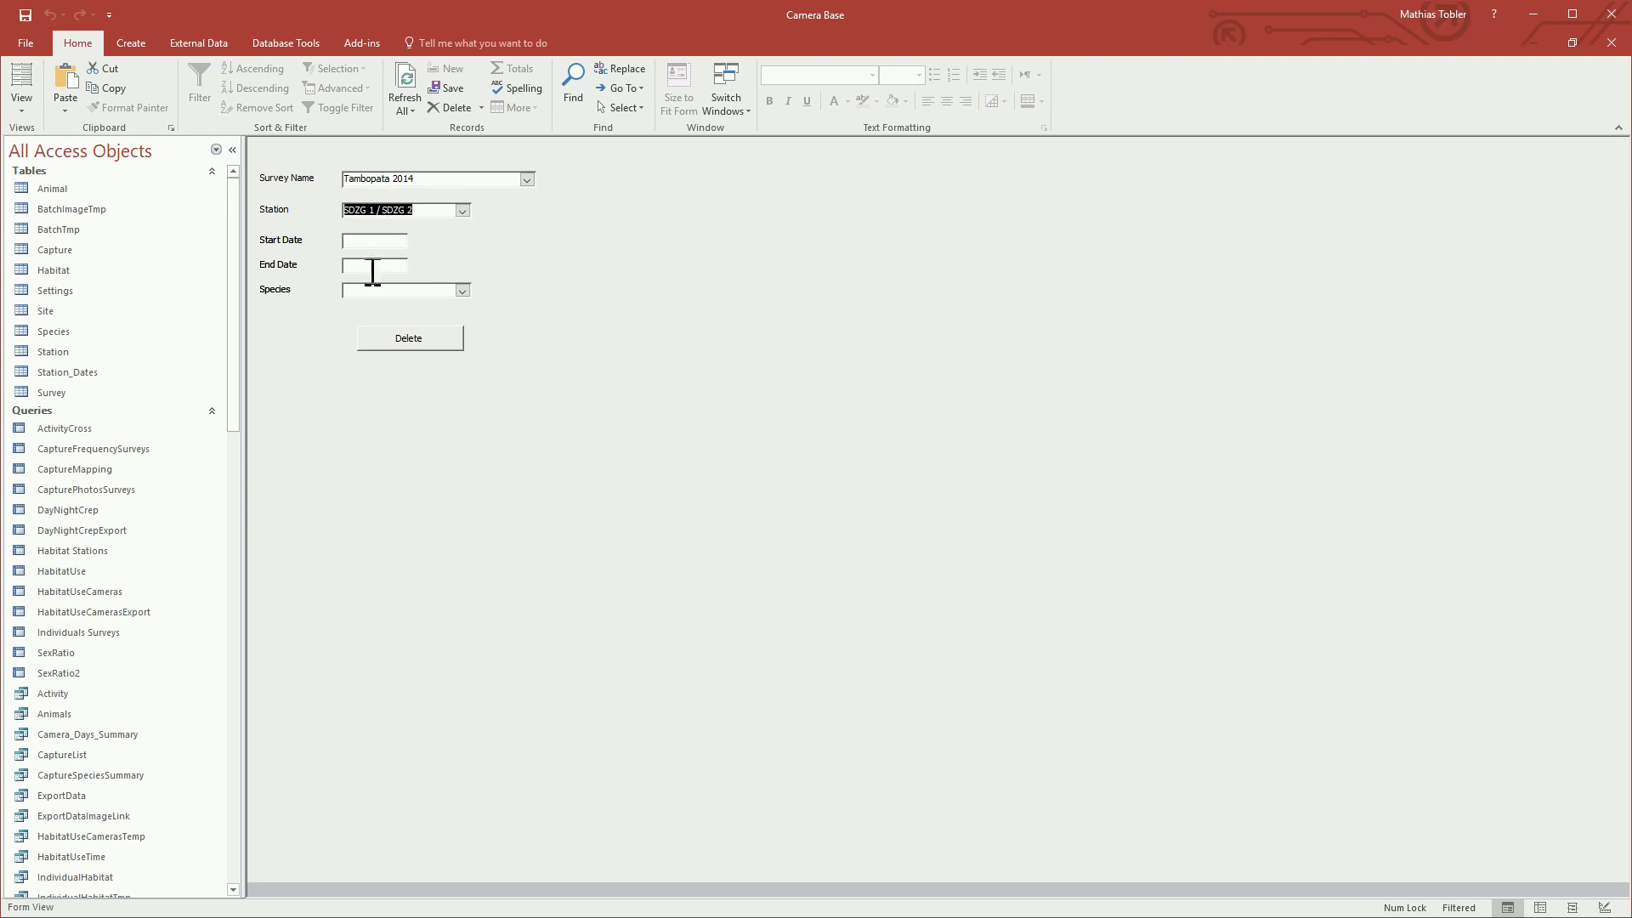
left_click(464, 291)
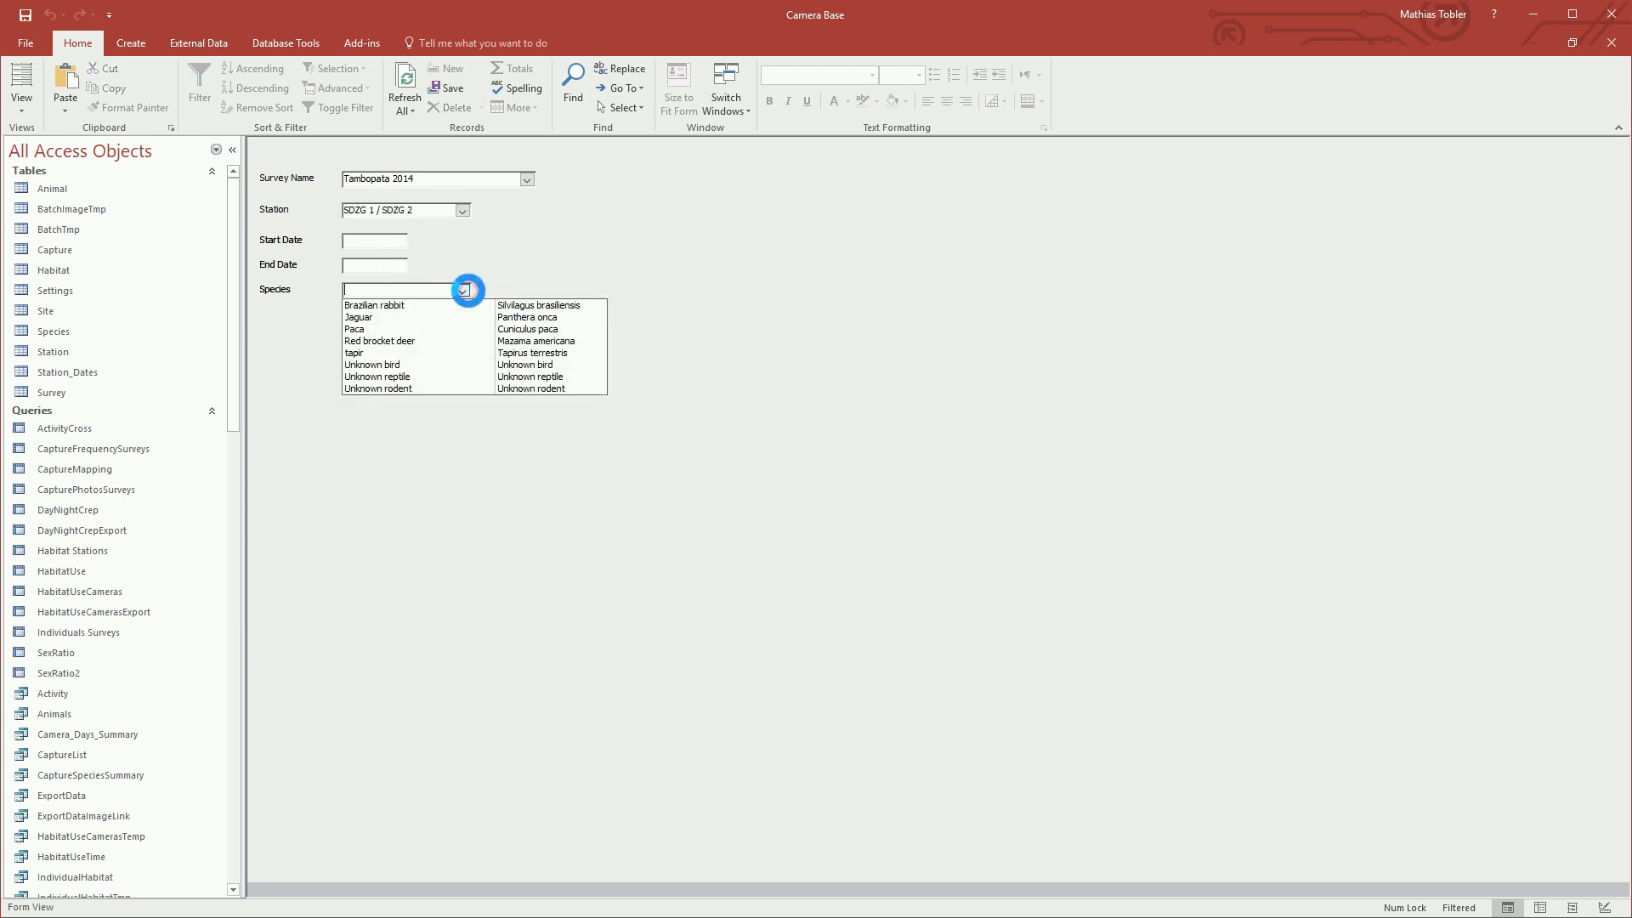
left_click(451, 390)
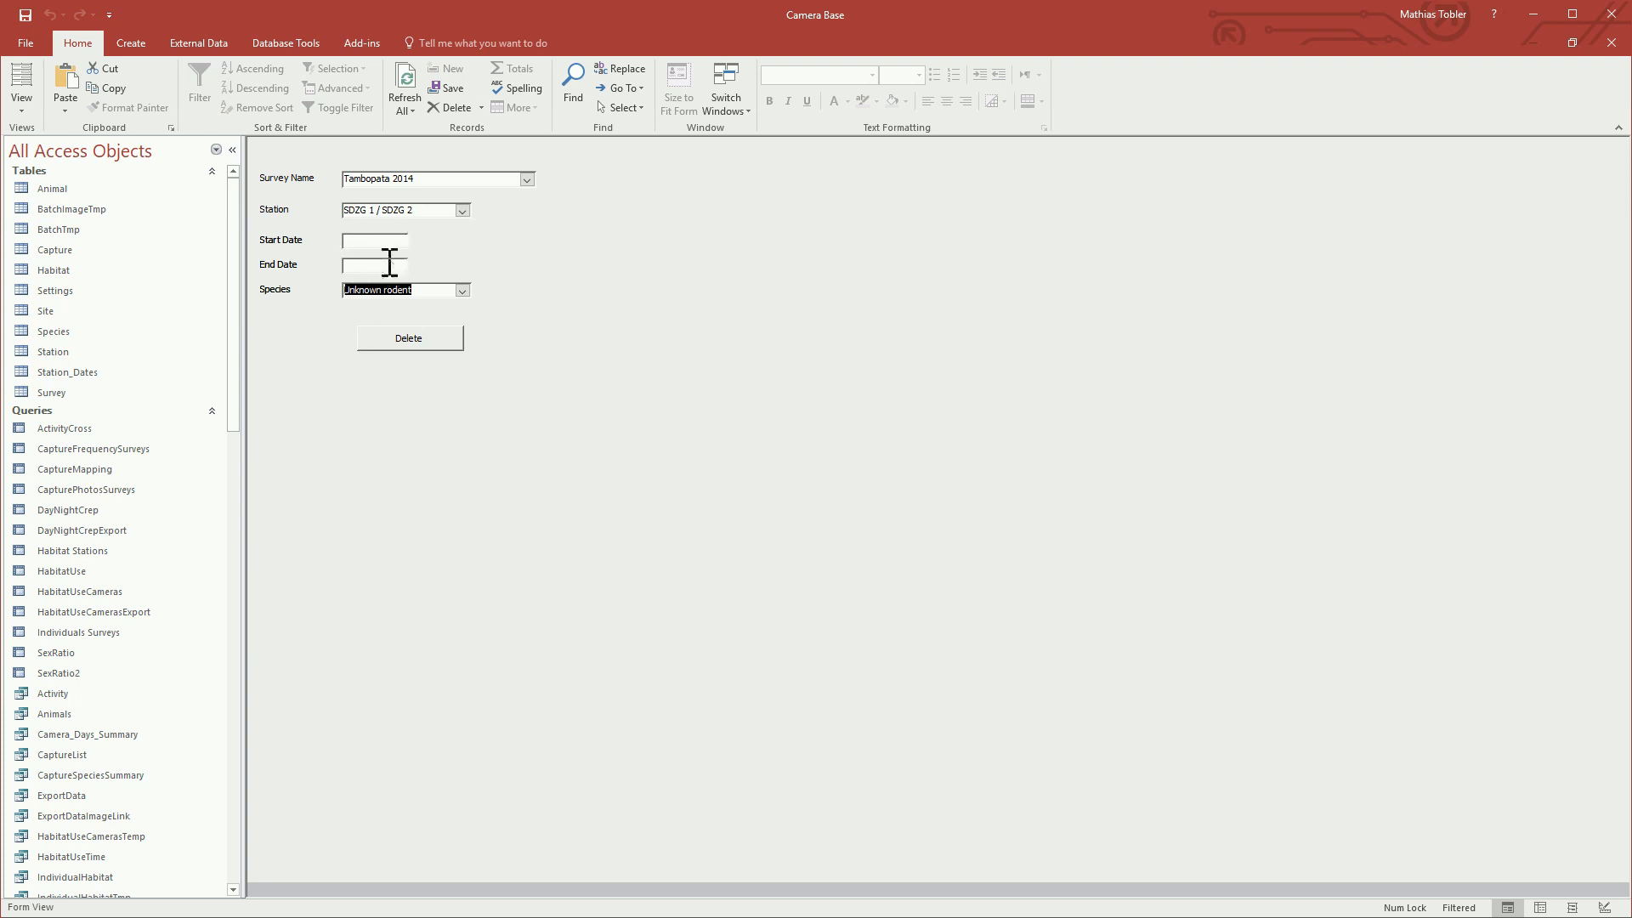
left_click(445, 290)
left_click(1611, 42)
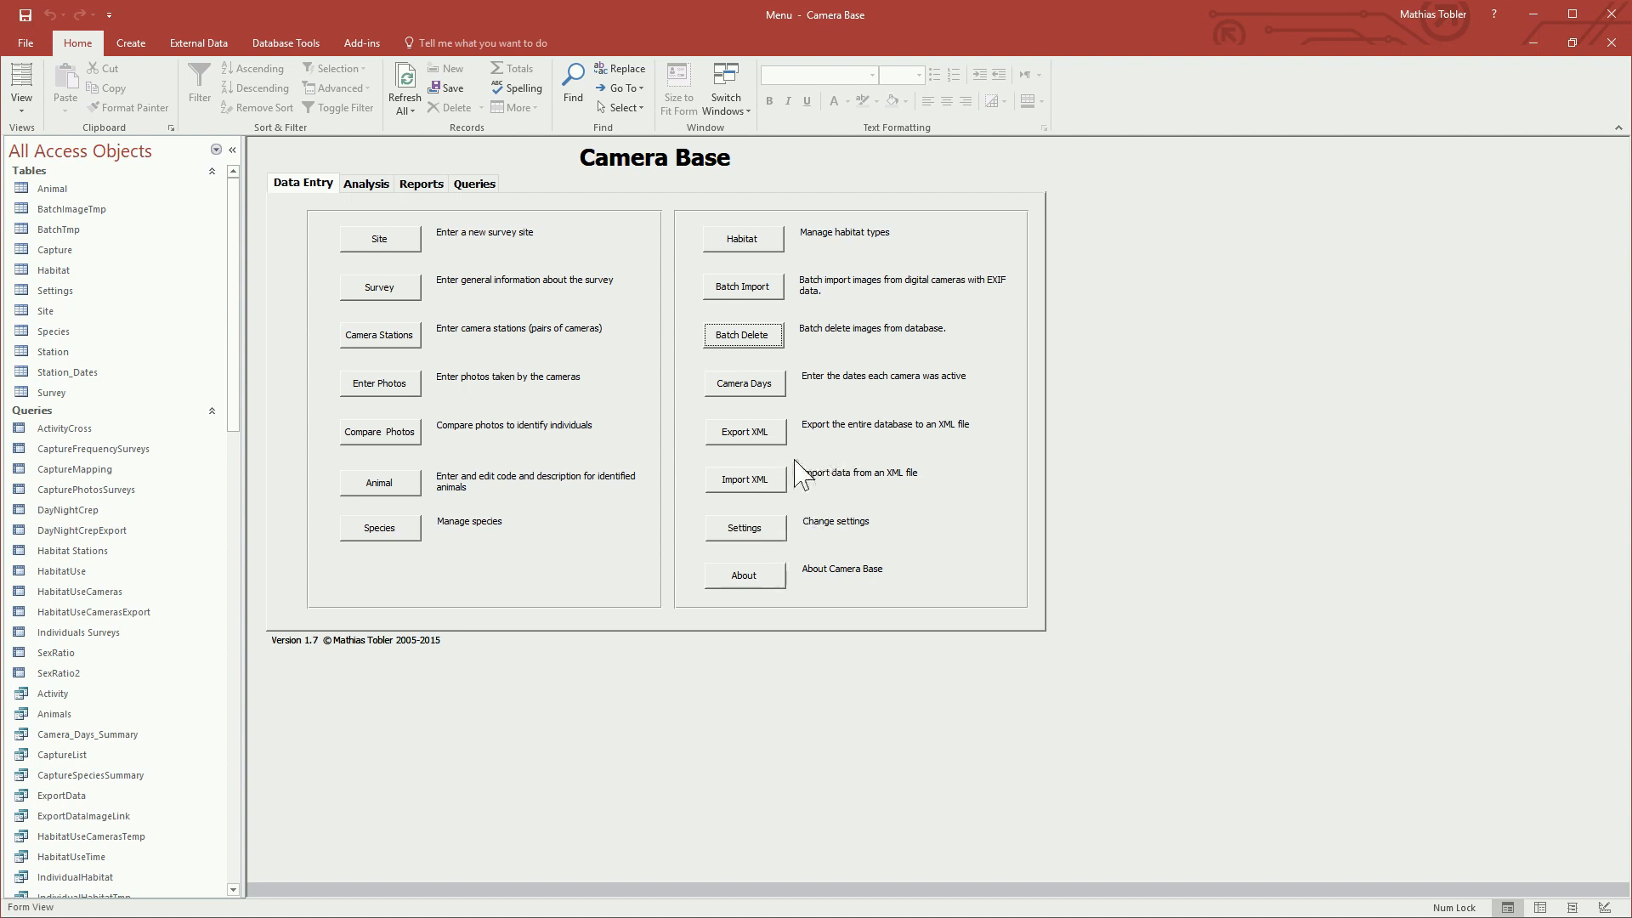
Step: Open the camera days entry for survey Tambopata 2014 and station SDZG 1 / SDZG 2
left_click(748, 384)
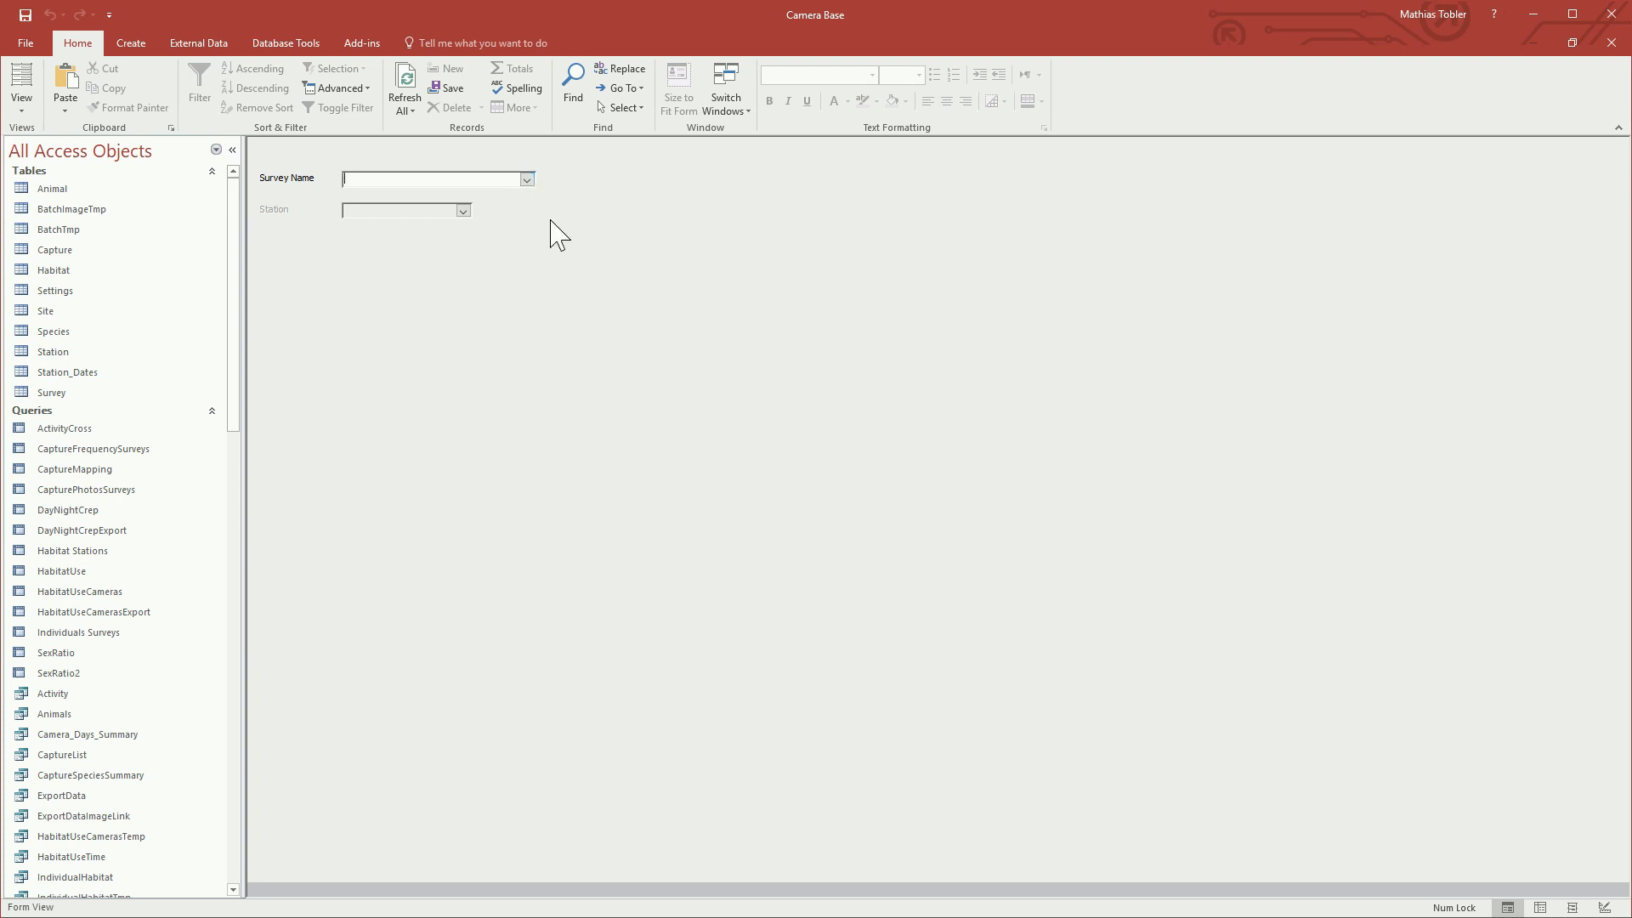
left_click(528, 180)
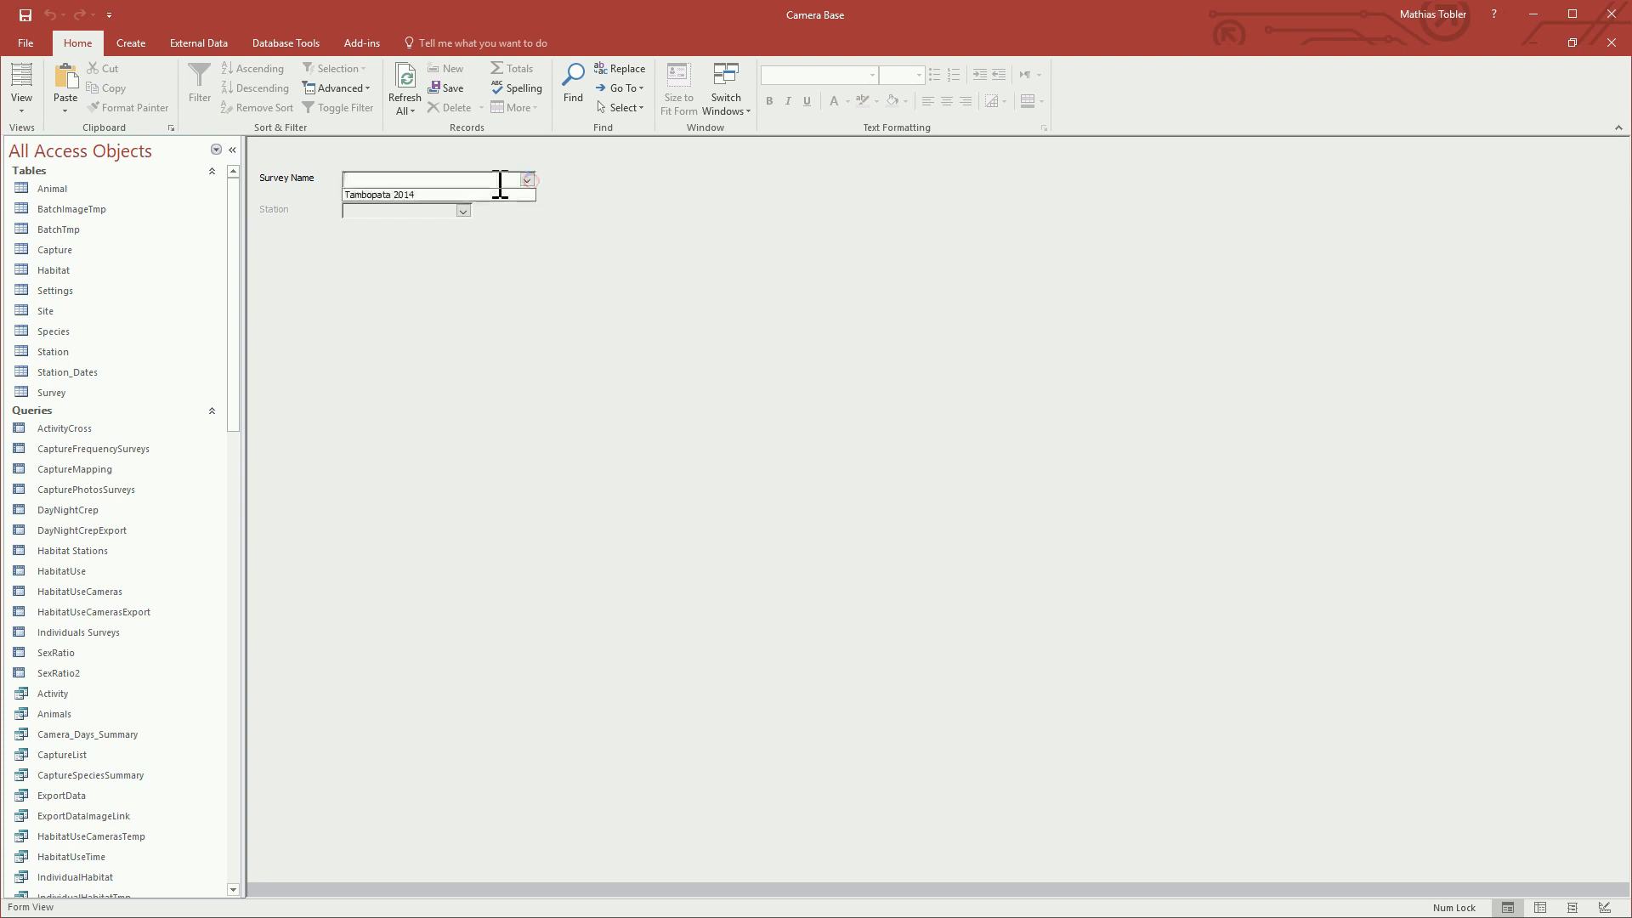
left_click(416, 195)
left_click(463, 211)
left_click(416, 223)
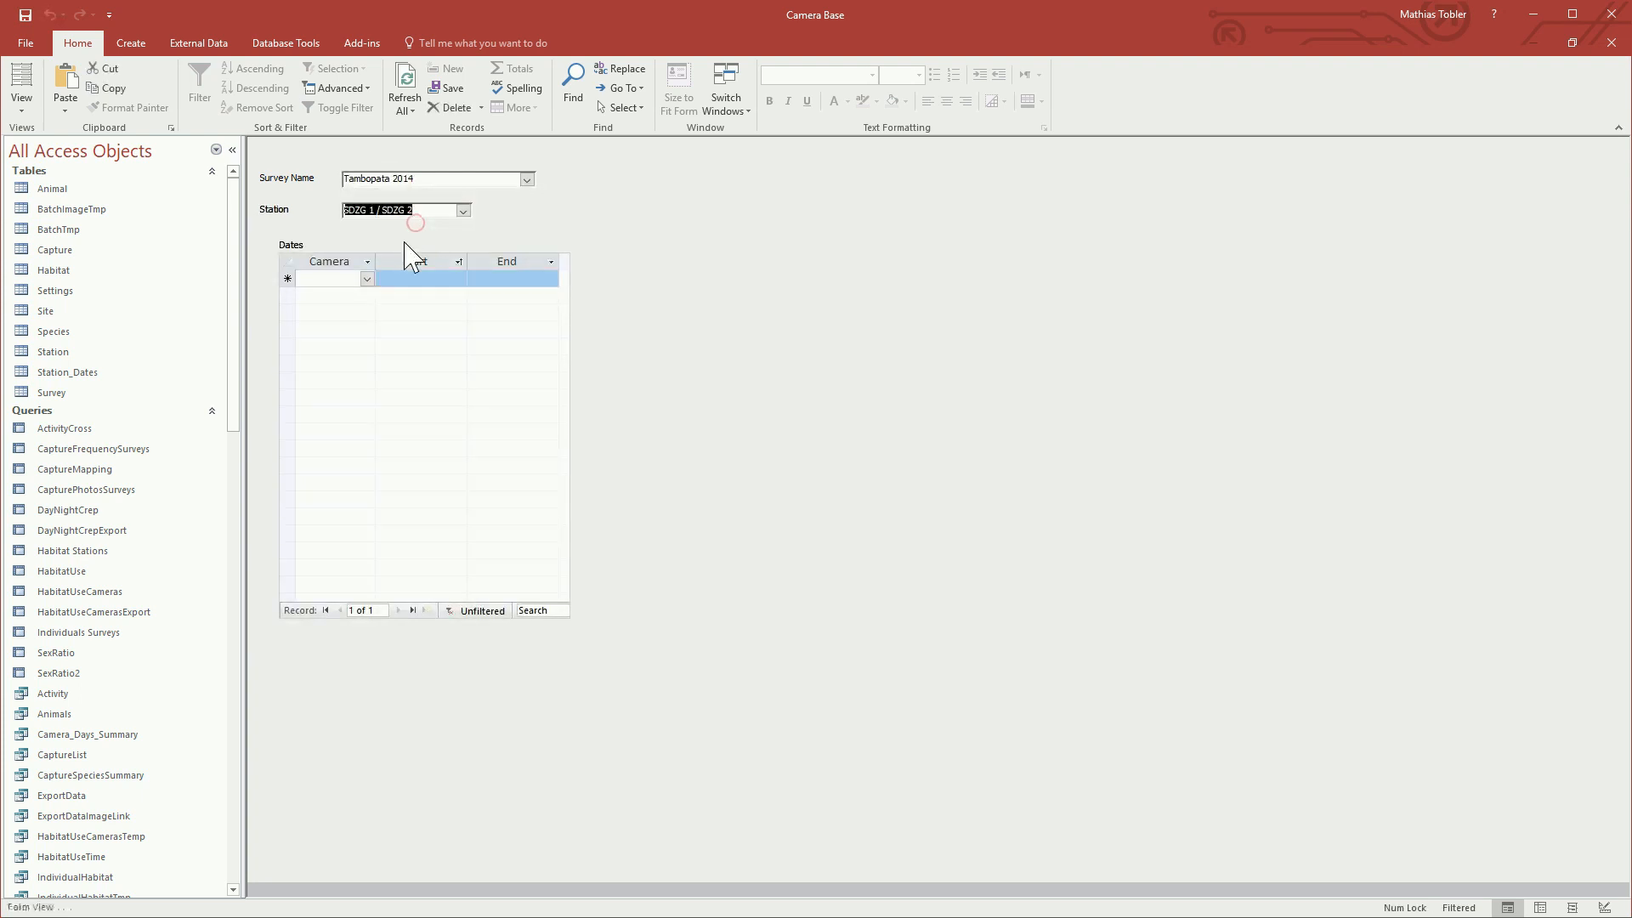
Step: Add a dates record for camera SDZG 1 with start 06.06.2014 and end 03.09.204
left_click(367, 280)
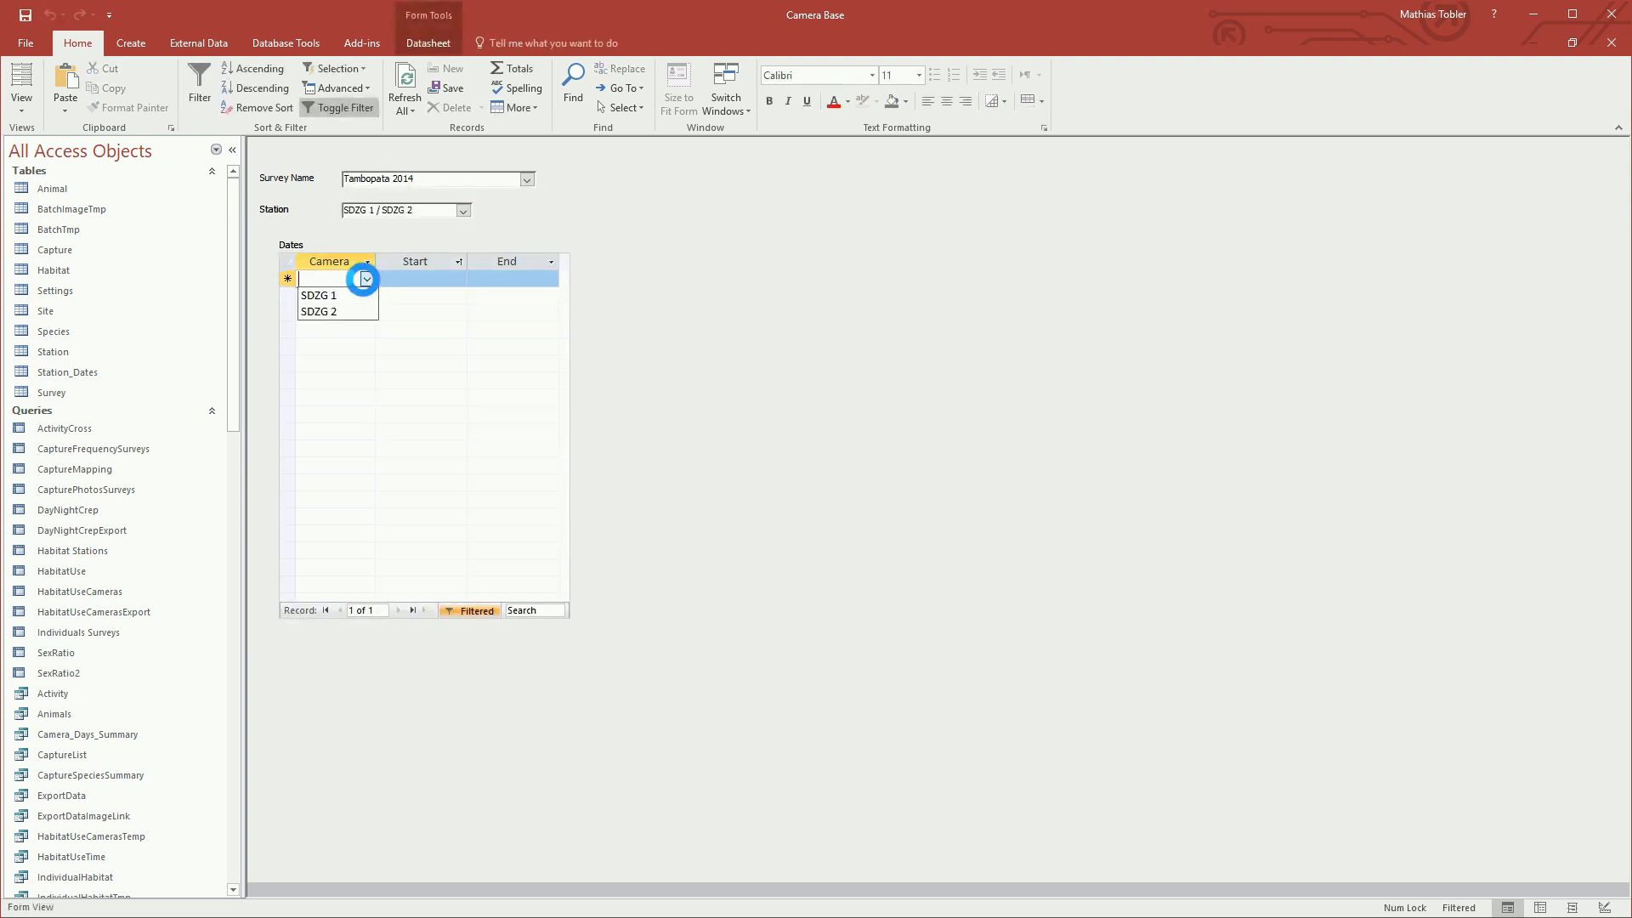
left_click(329, 295)
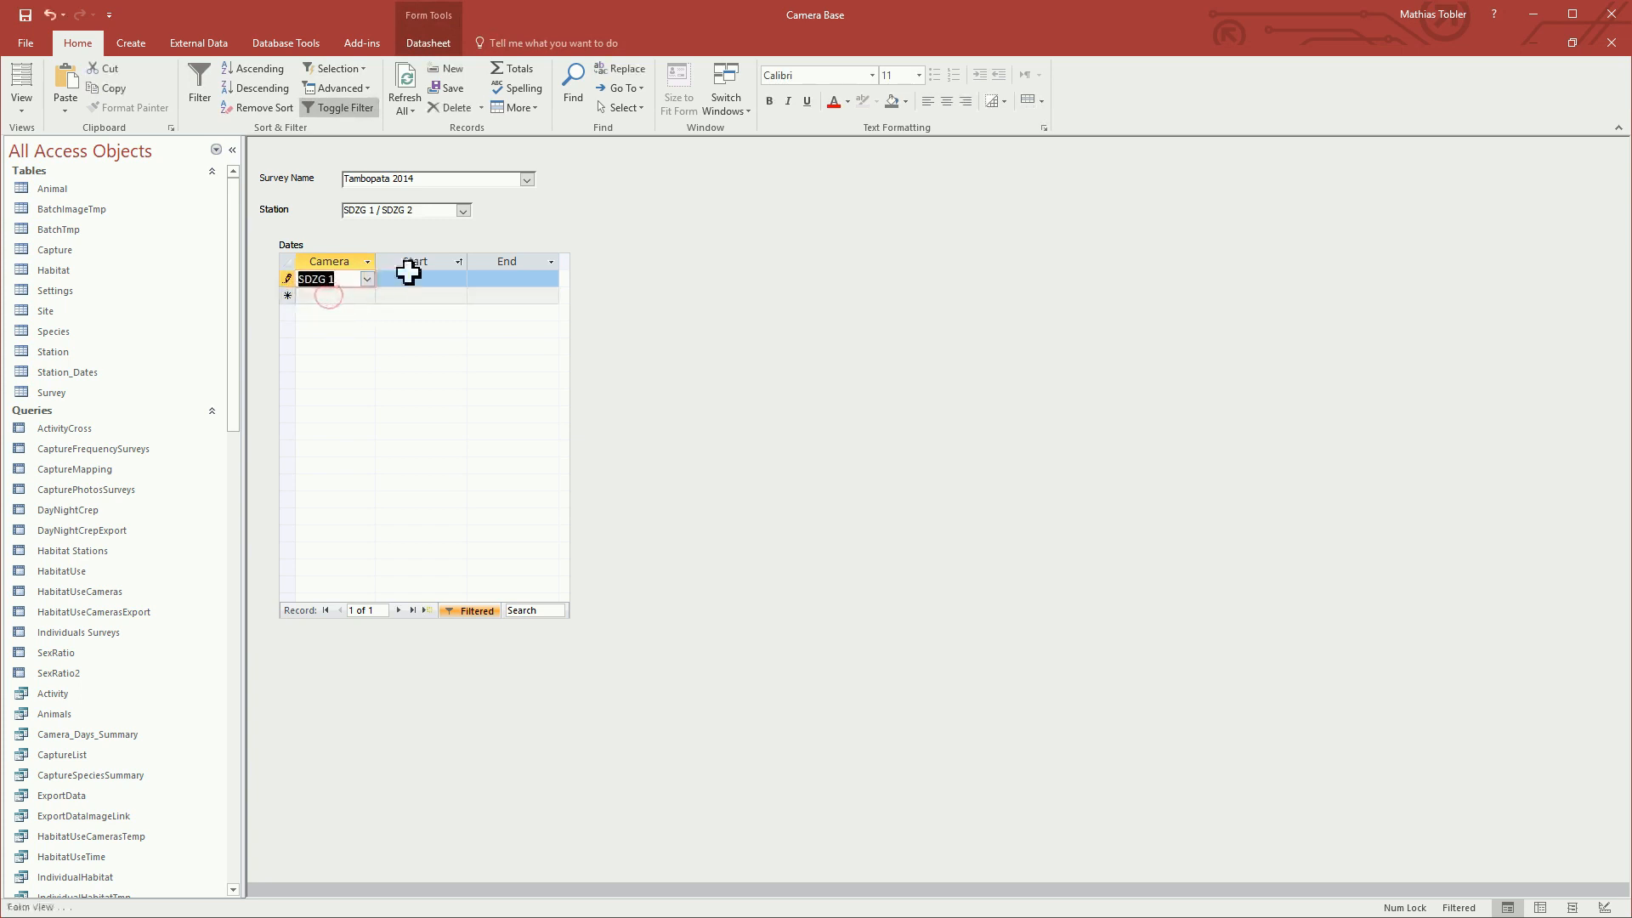
left_click(448, 277)
left_click(476, 279)
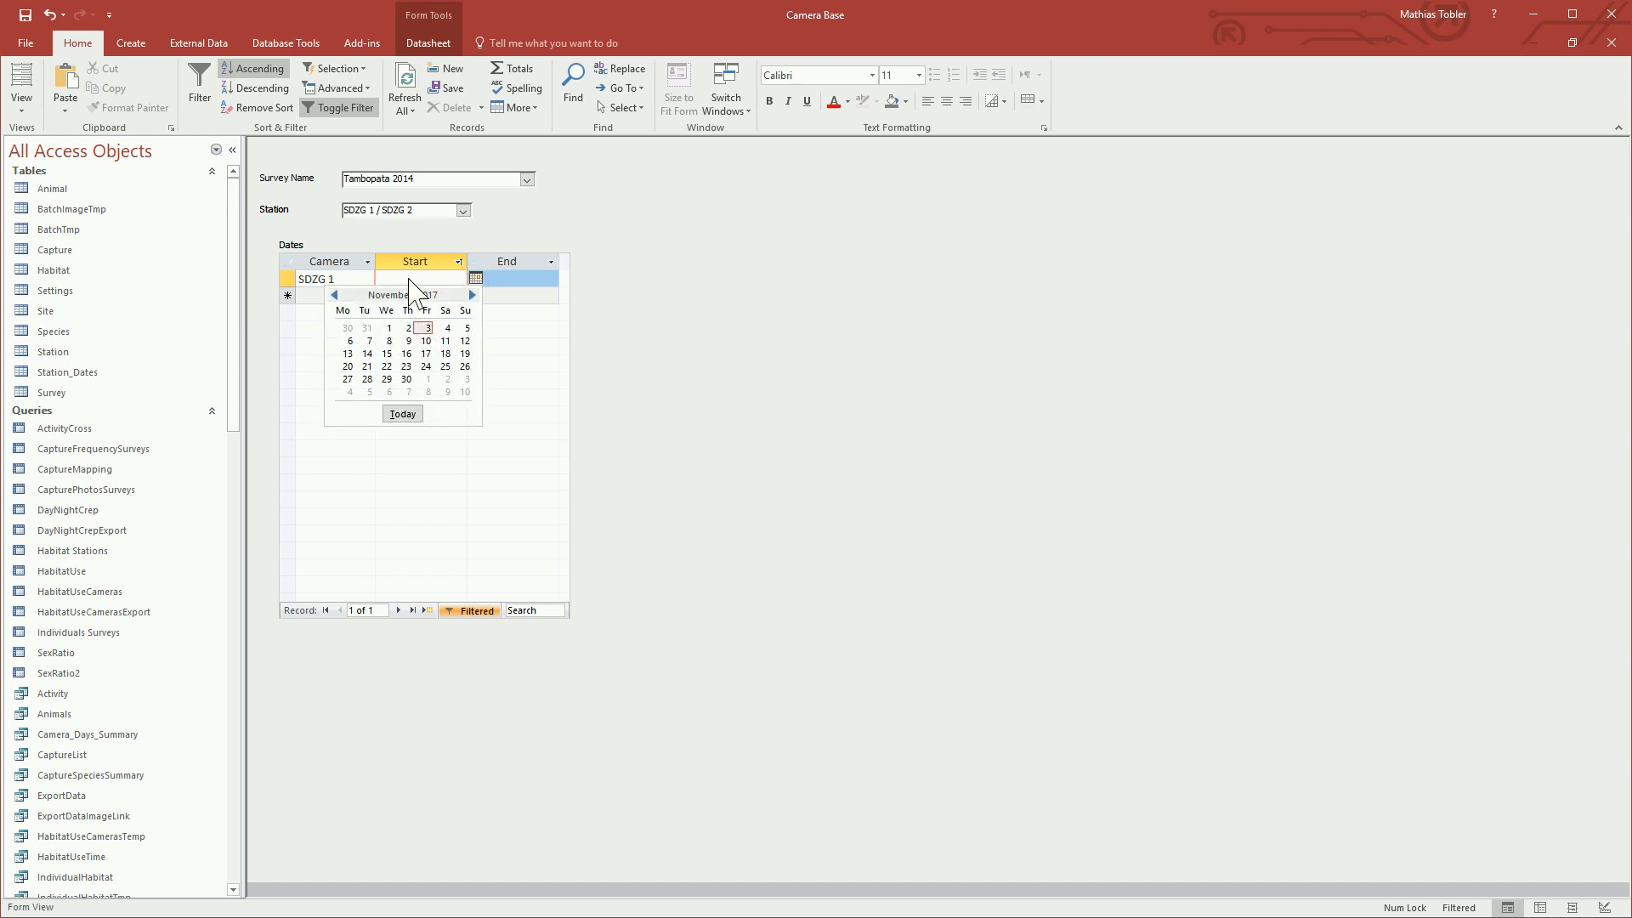
left_click(430, 281)
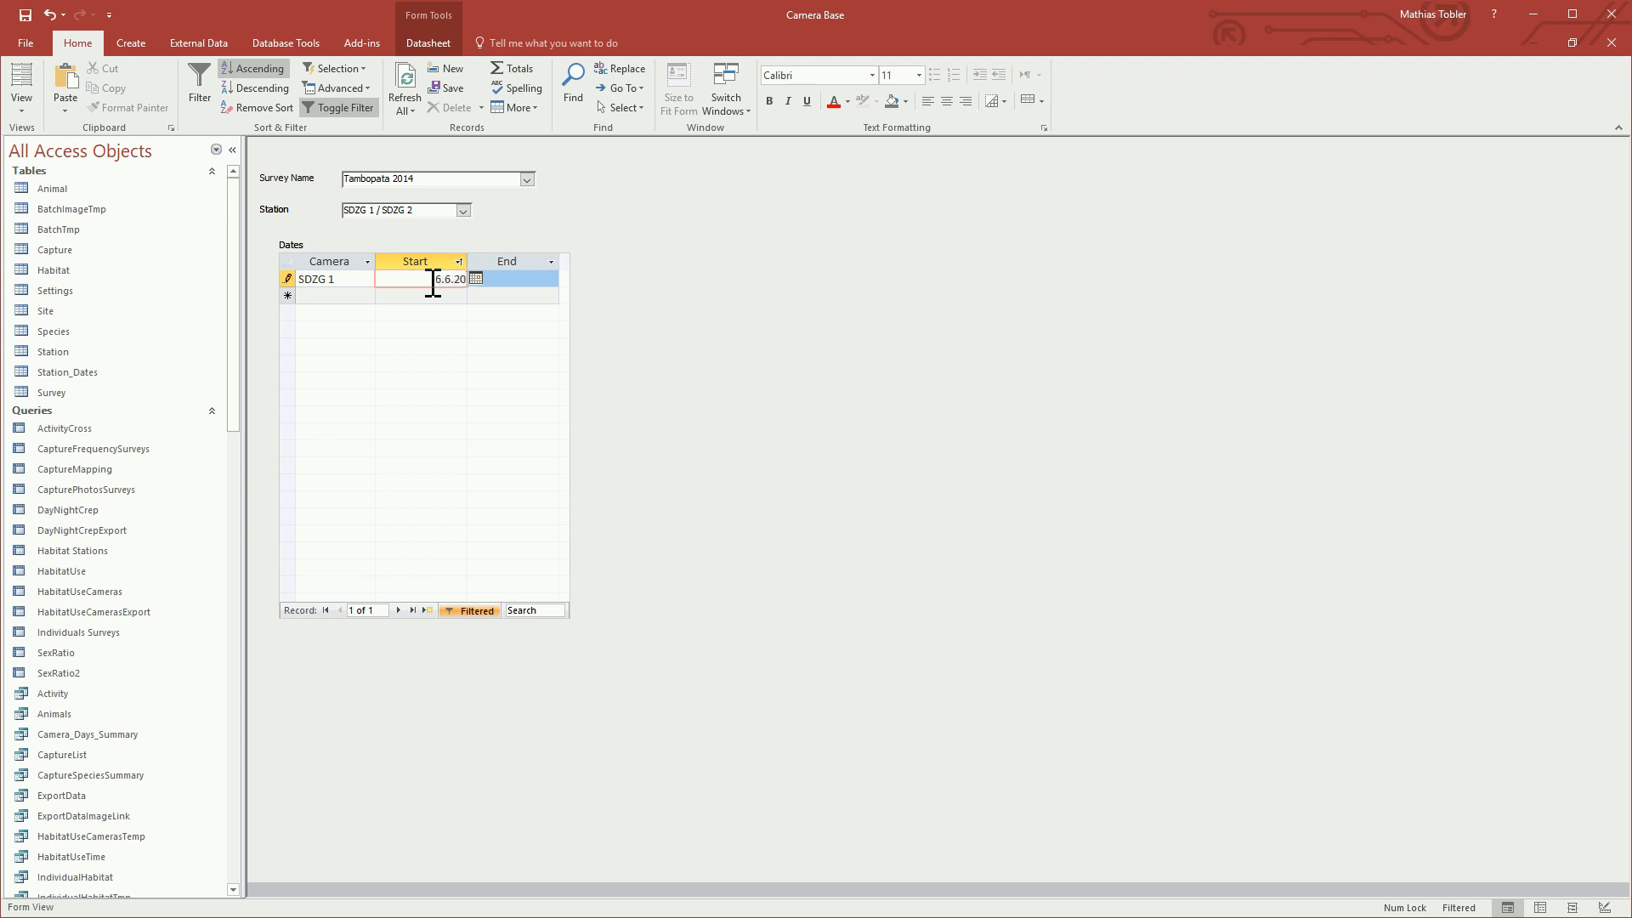
key("Tab")
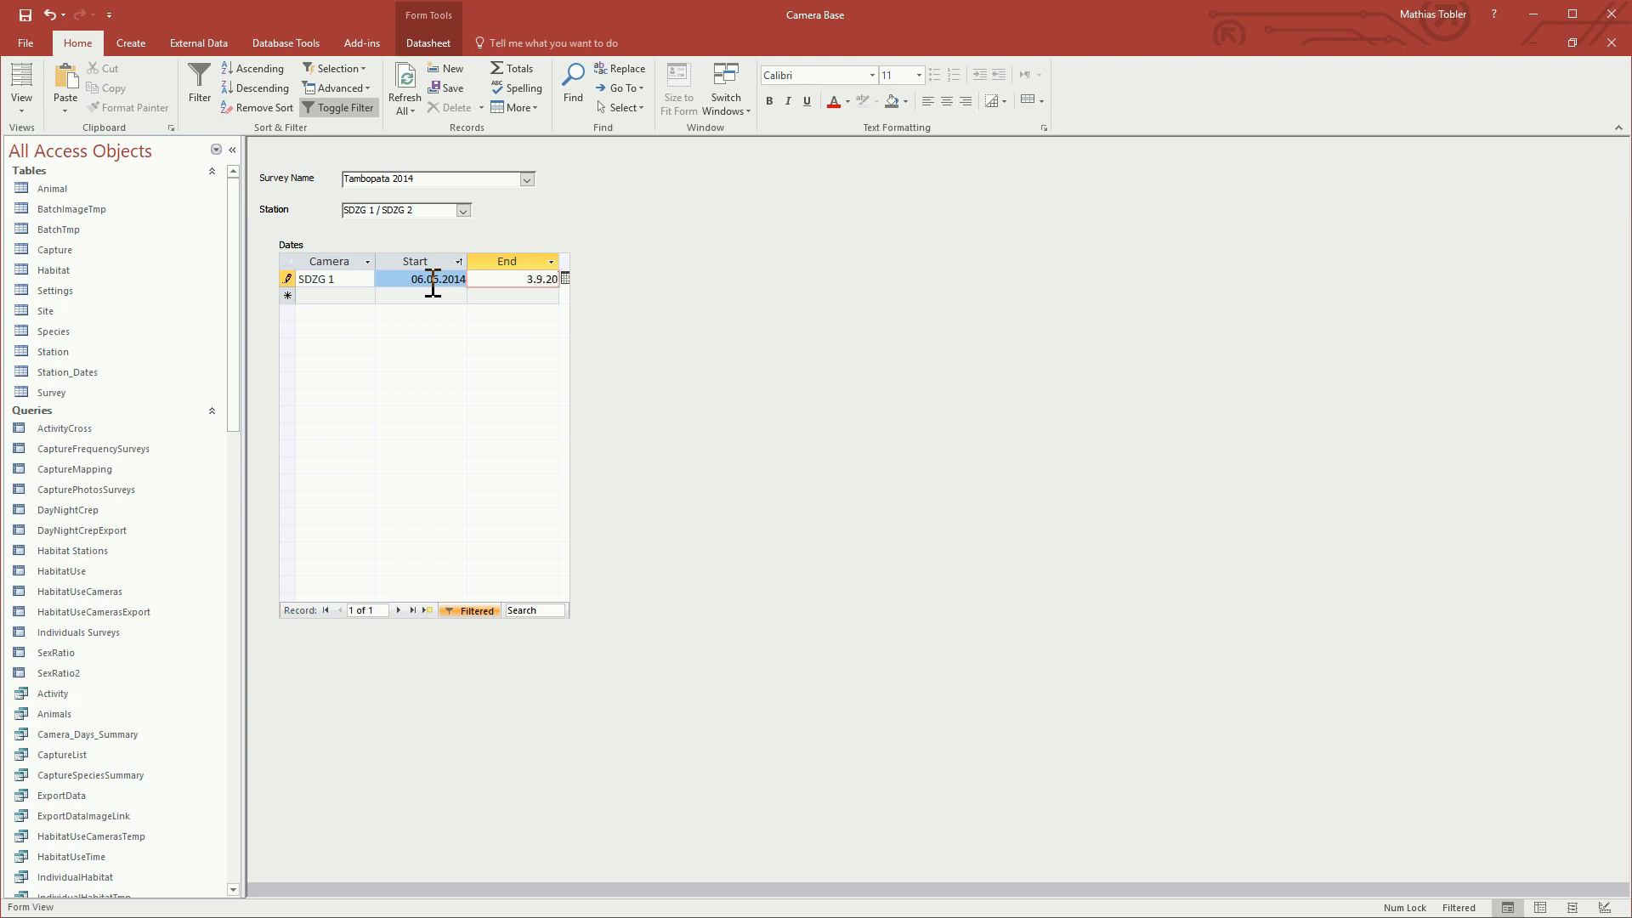
type("14")
key("Tab")
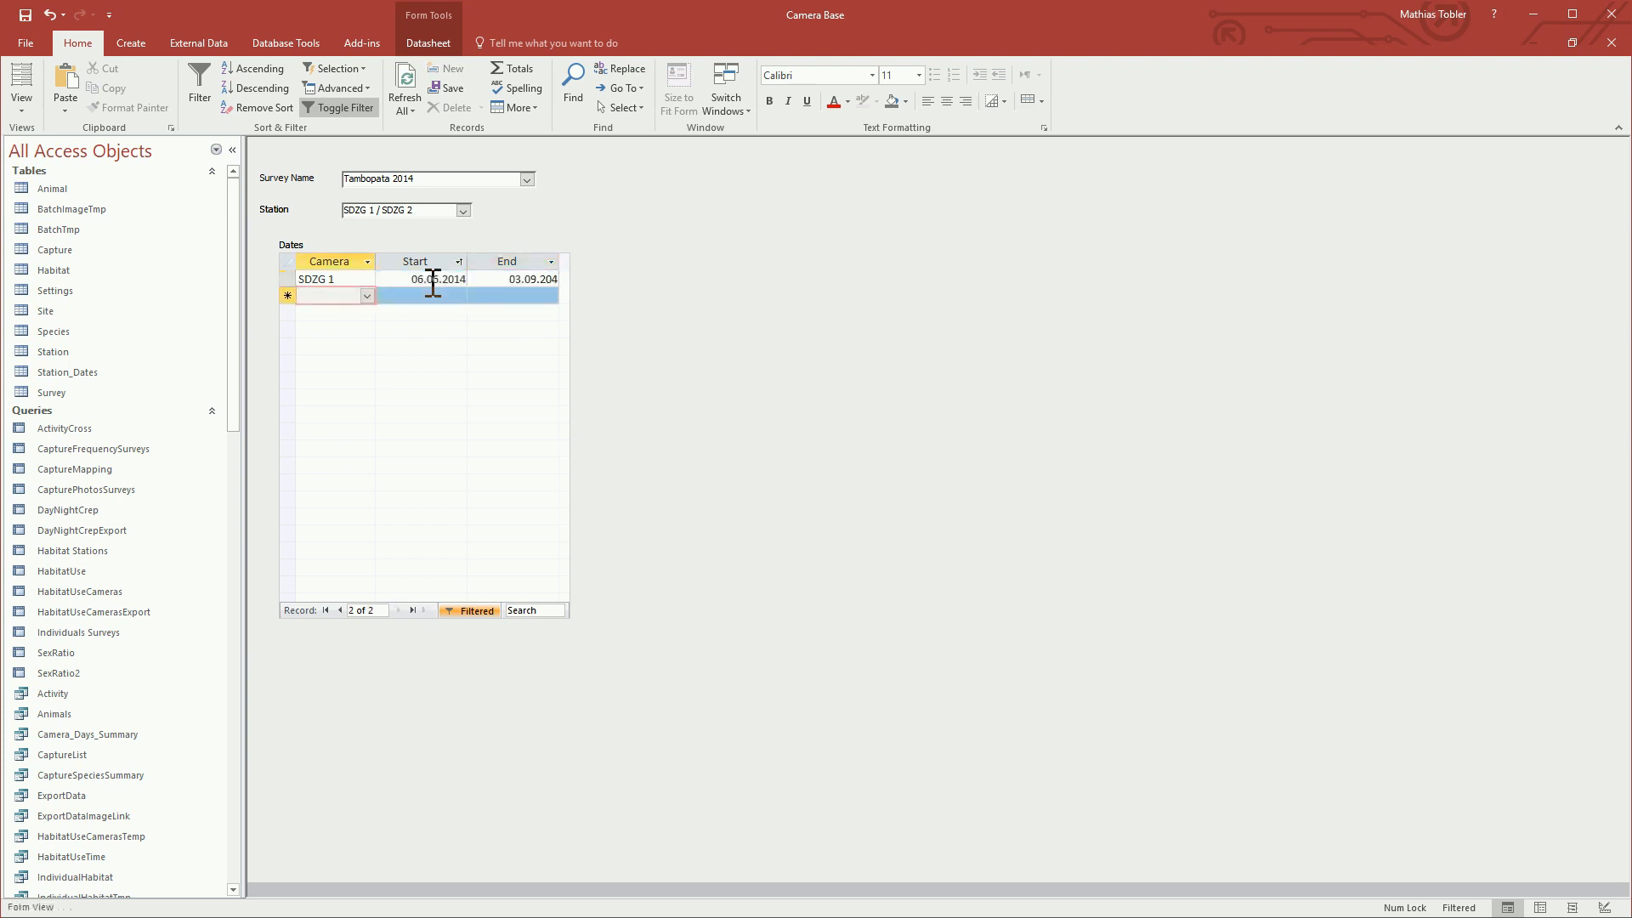
Step: Add a dates record for camera SDZG 2 with SDZG 1's start date 06.06.2014 copied over and end 05.08.2014
left_click(368, 296)
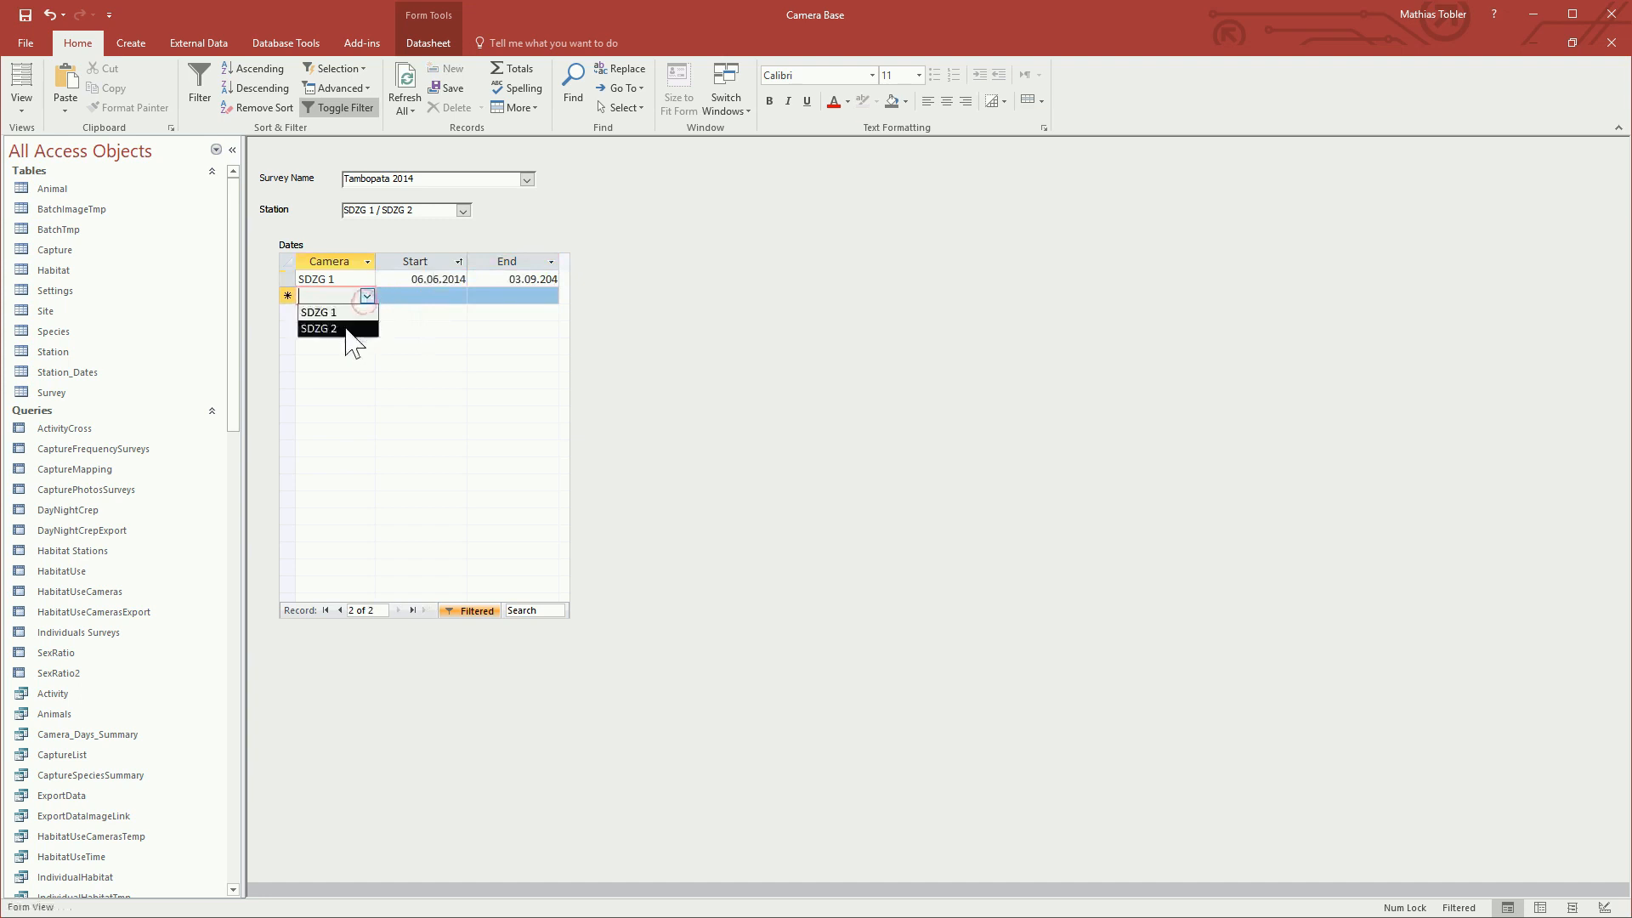
left_click(344, 328)
left_click(437, 295)
left_click_drag(401, 278, 456, 271)
key("ctrl+c")
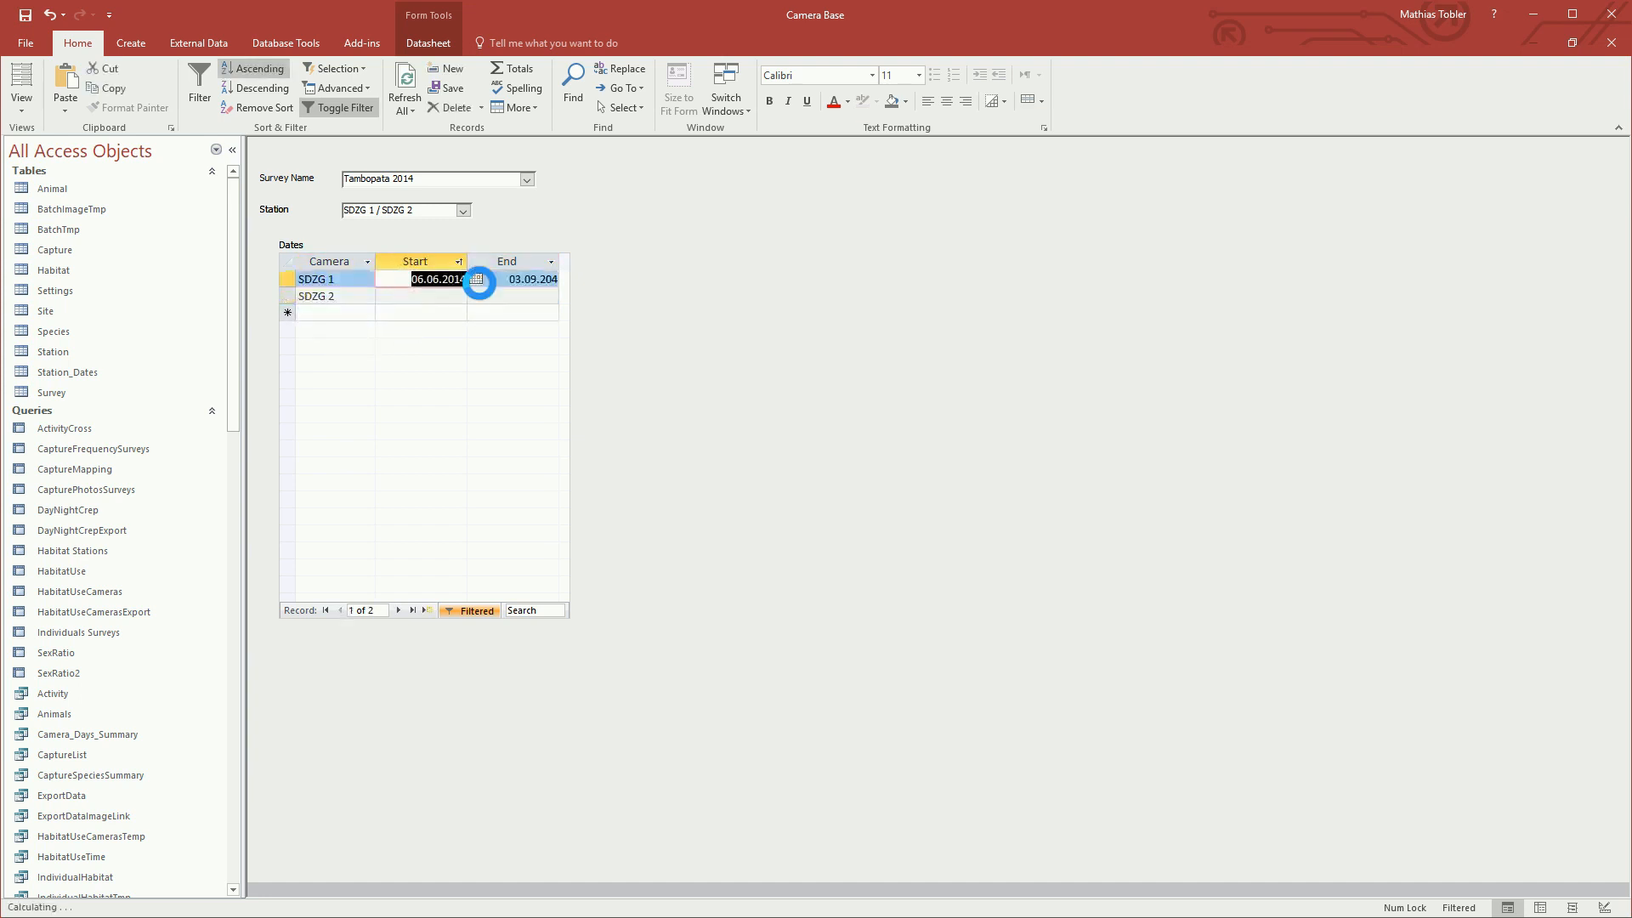
left_click(454, 297)
key("ctrl+v")
left_click(524, 295)
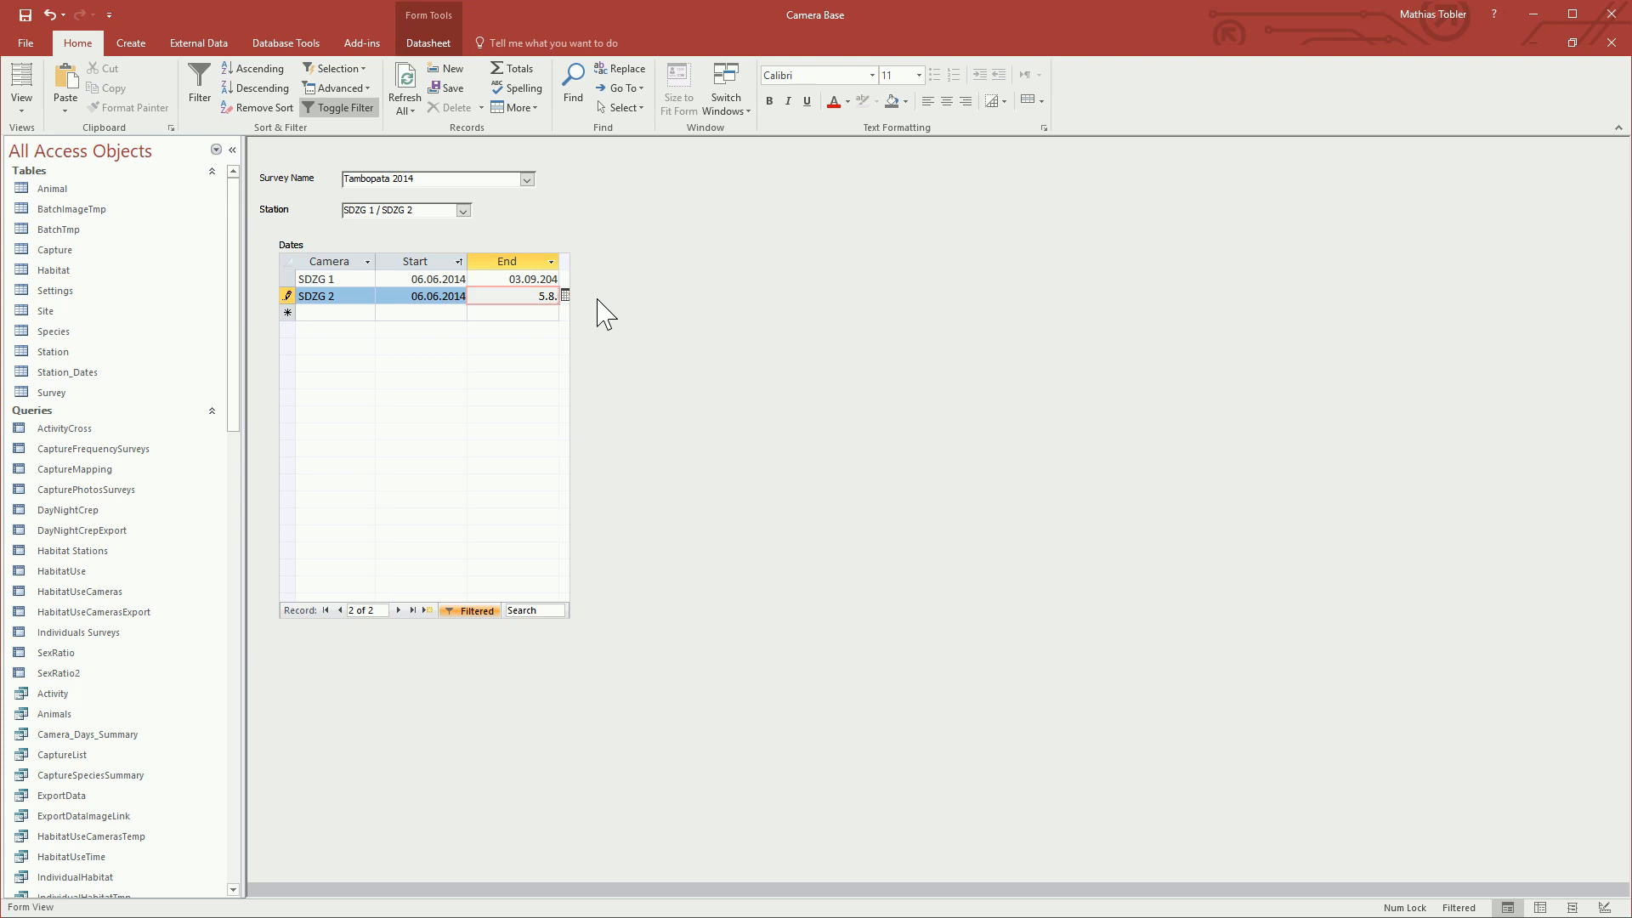
Step: Try to correct the SDZG 1 end date to 03.09.2014
left_click(555, 280)
type("1")
left_click(576, 346)
left_click(516, 365)
left_click(652, 340)
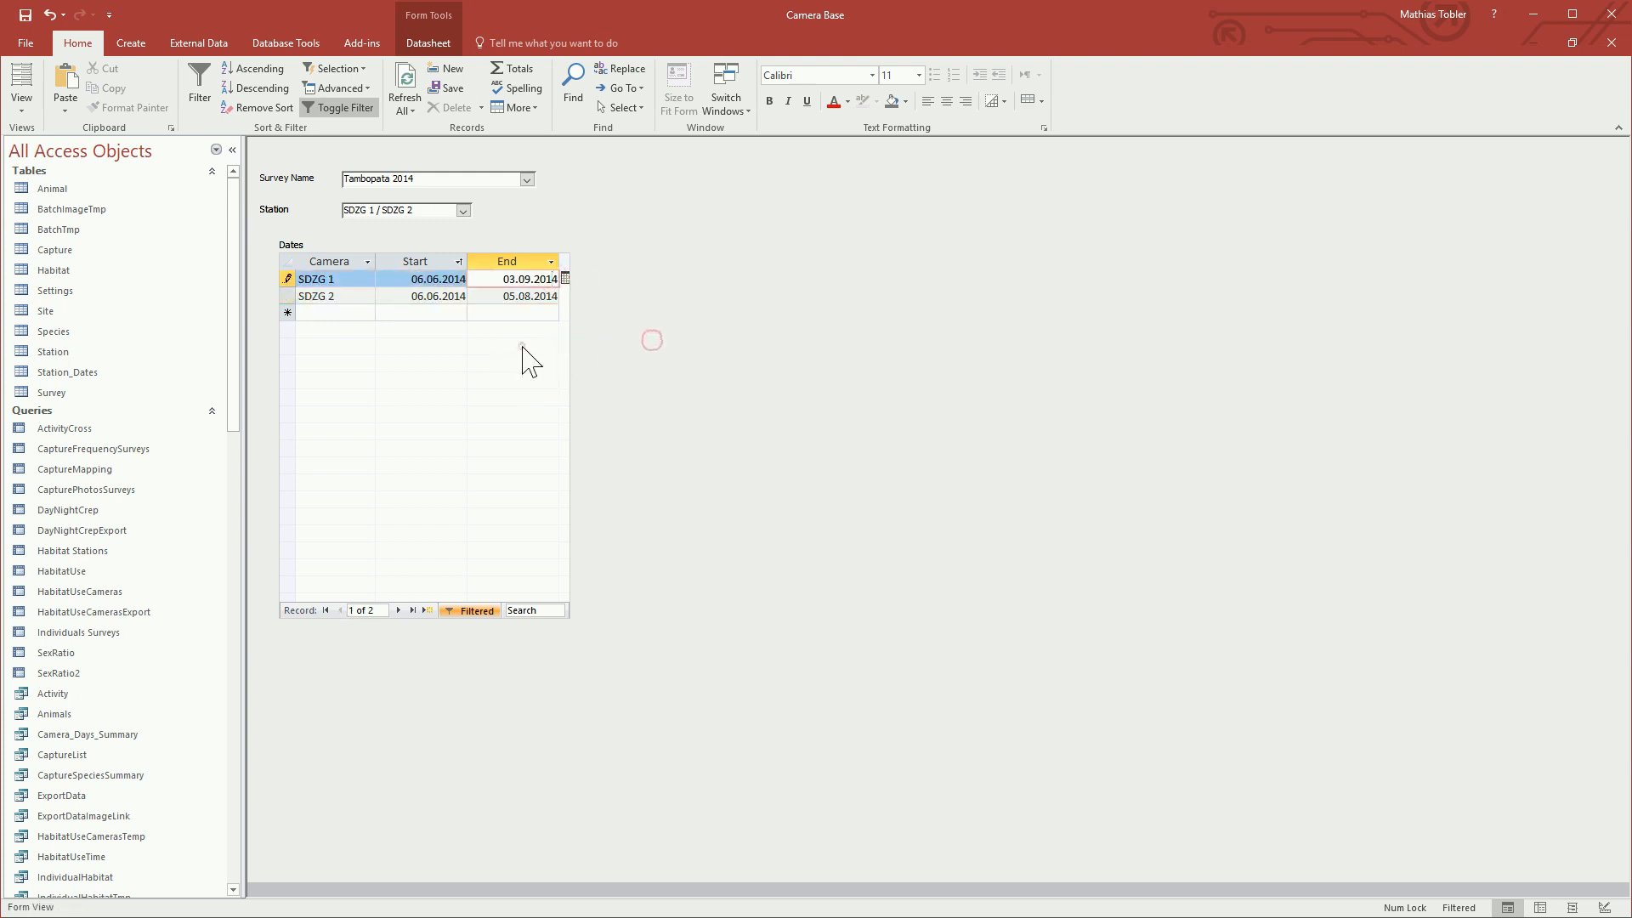
left_click(521, 346)
key("Escape")
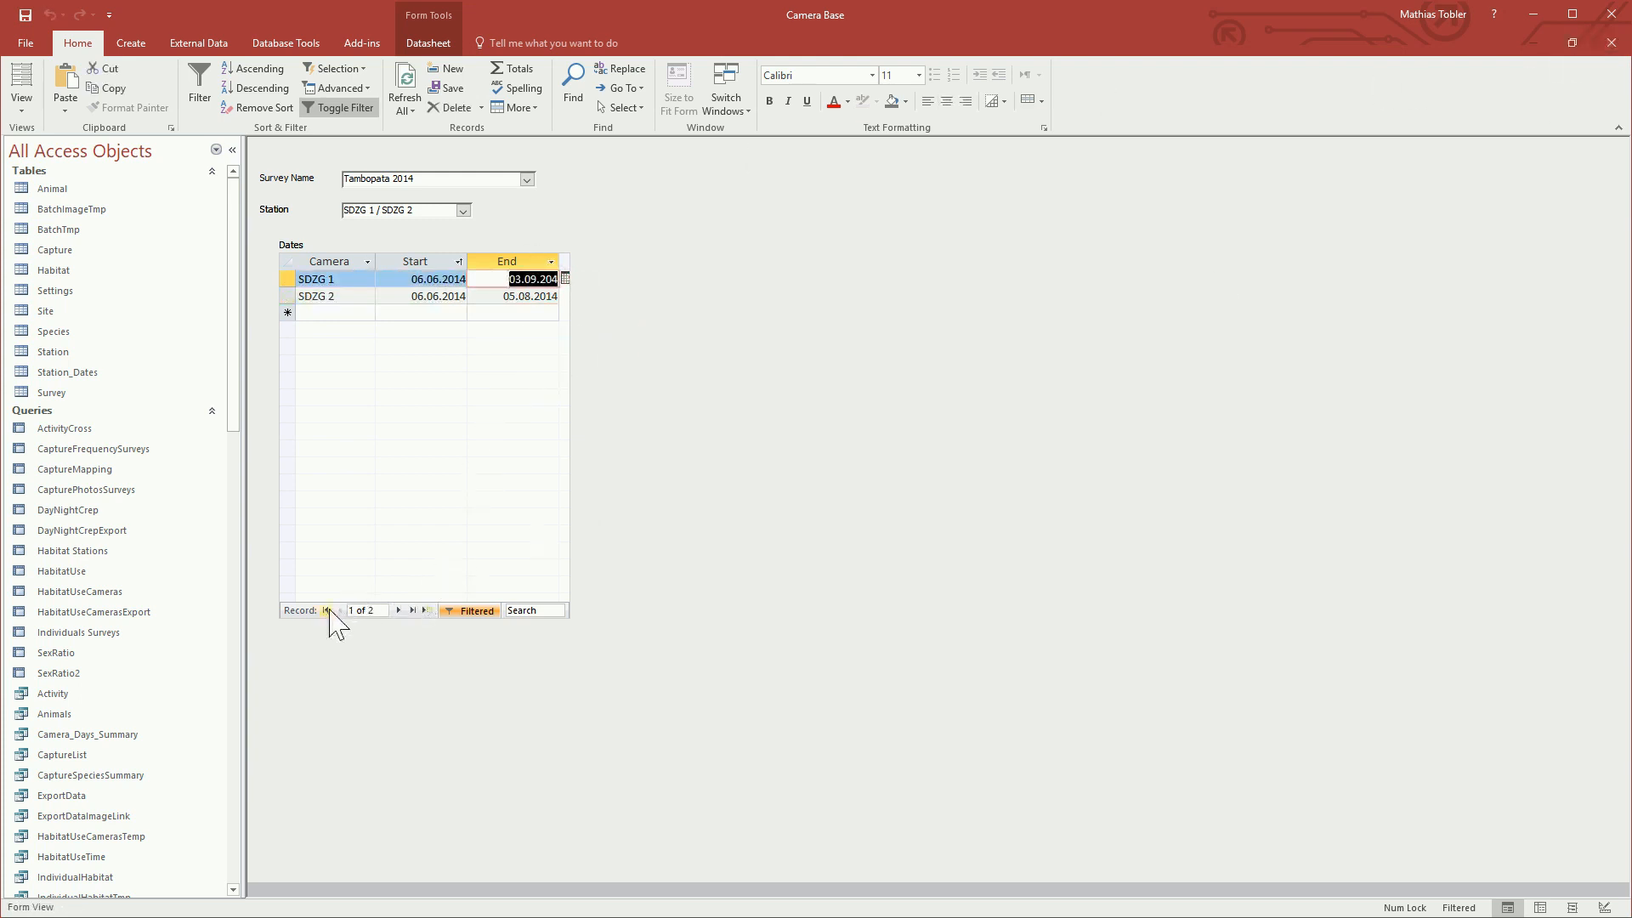
Step: Reselect the SDZG 1 / SDZG 2 station and close the camera days form
left_click(395, 609)
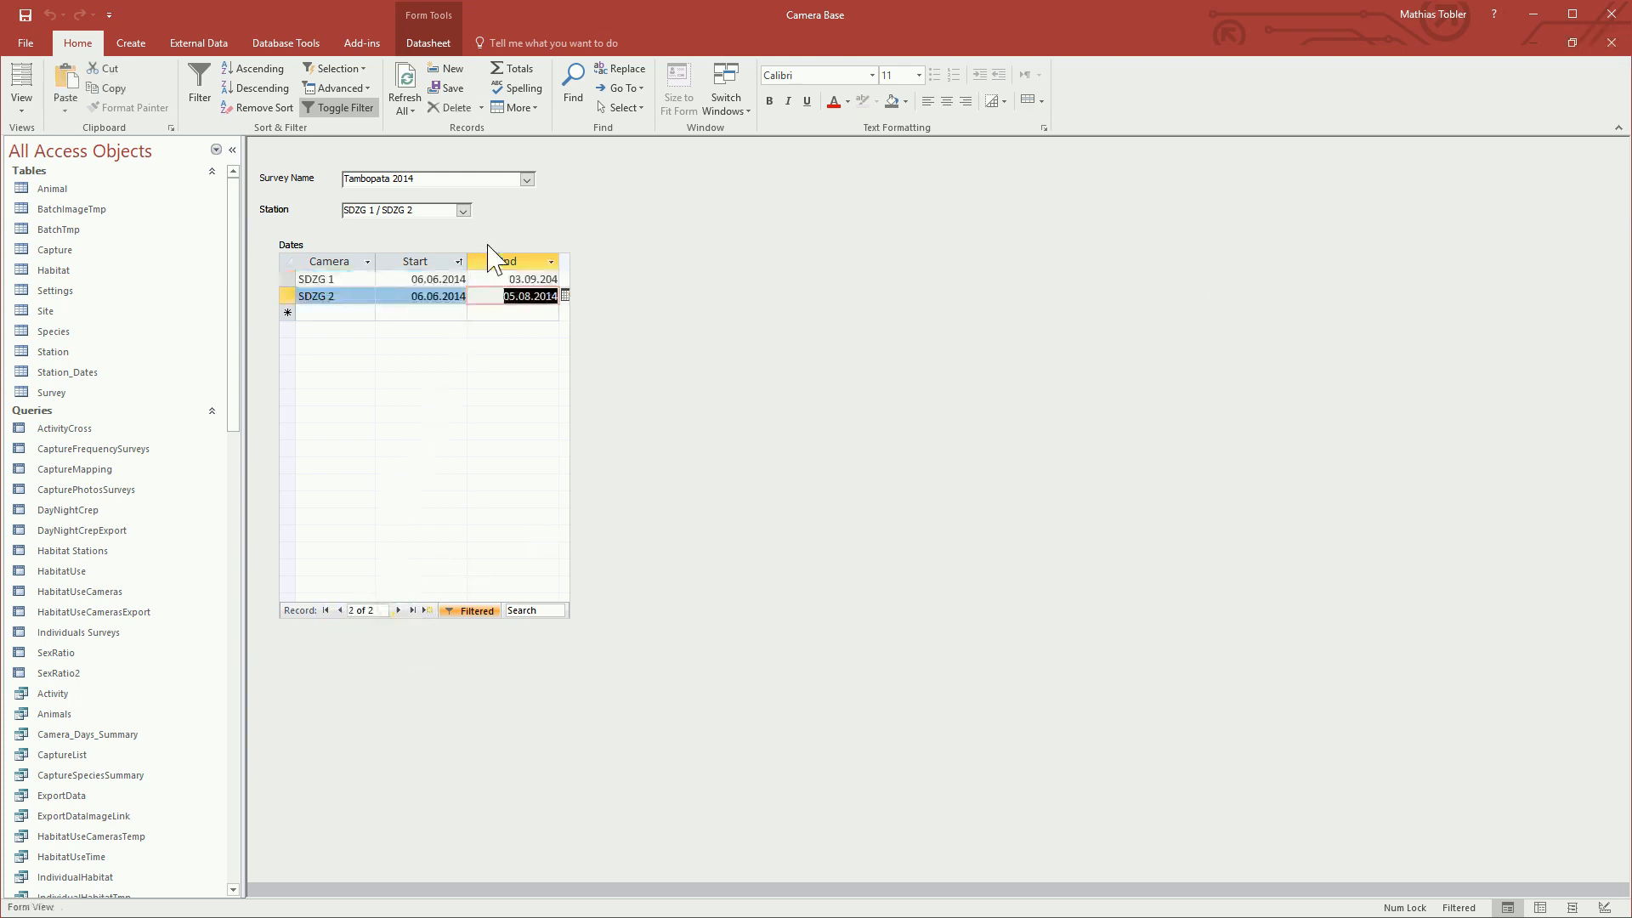
left_click(463, 211)
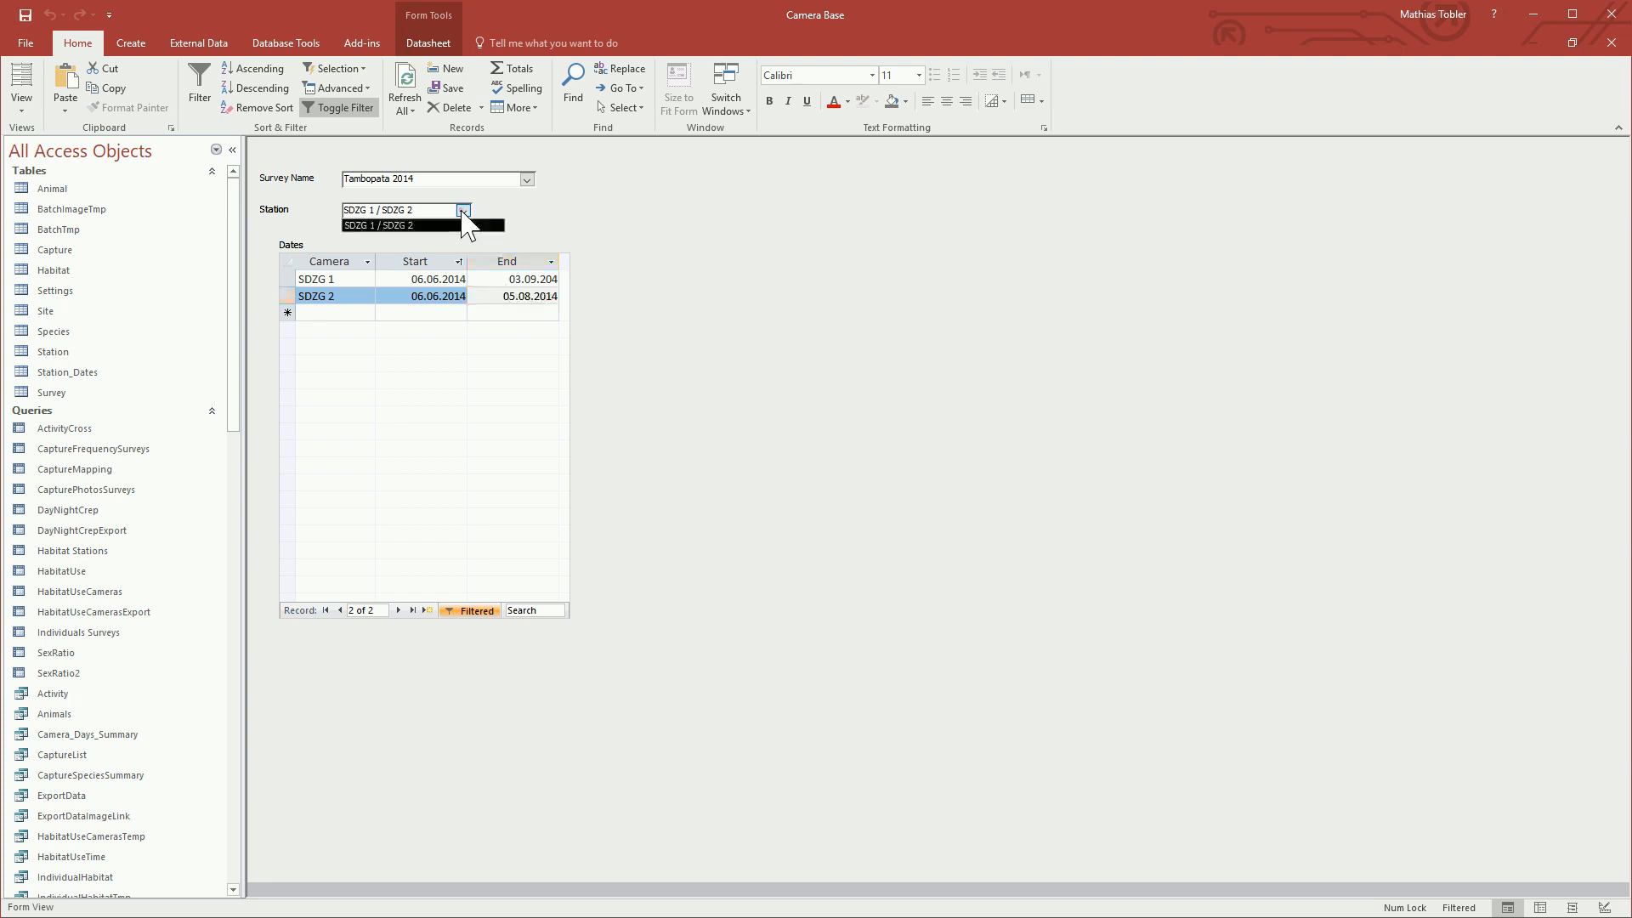
left_click(476, 226)
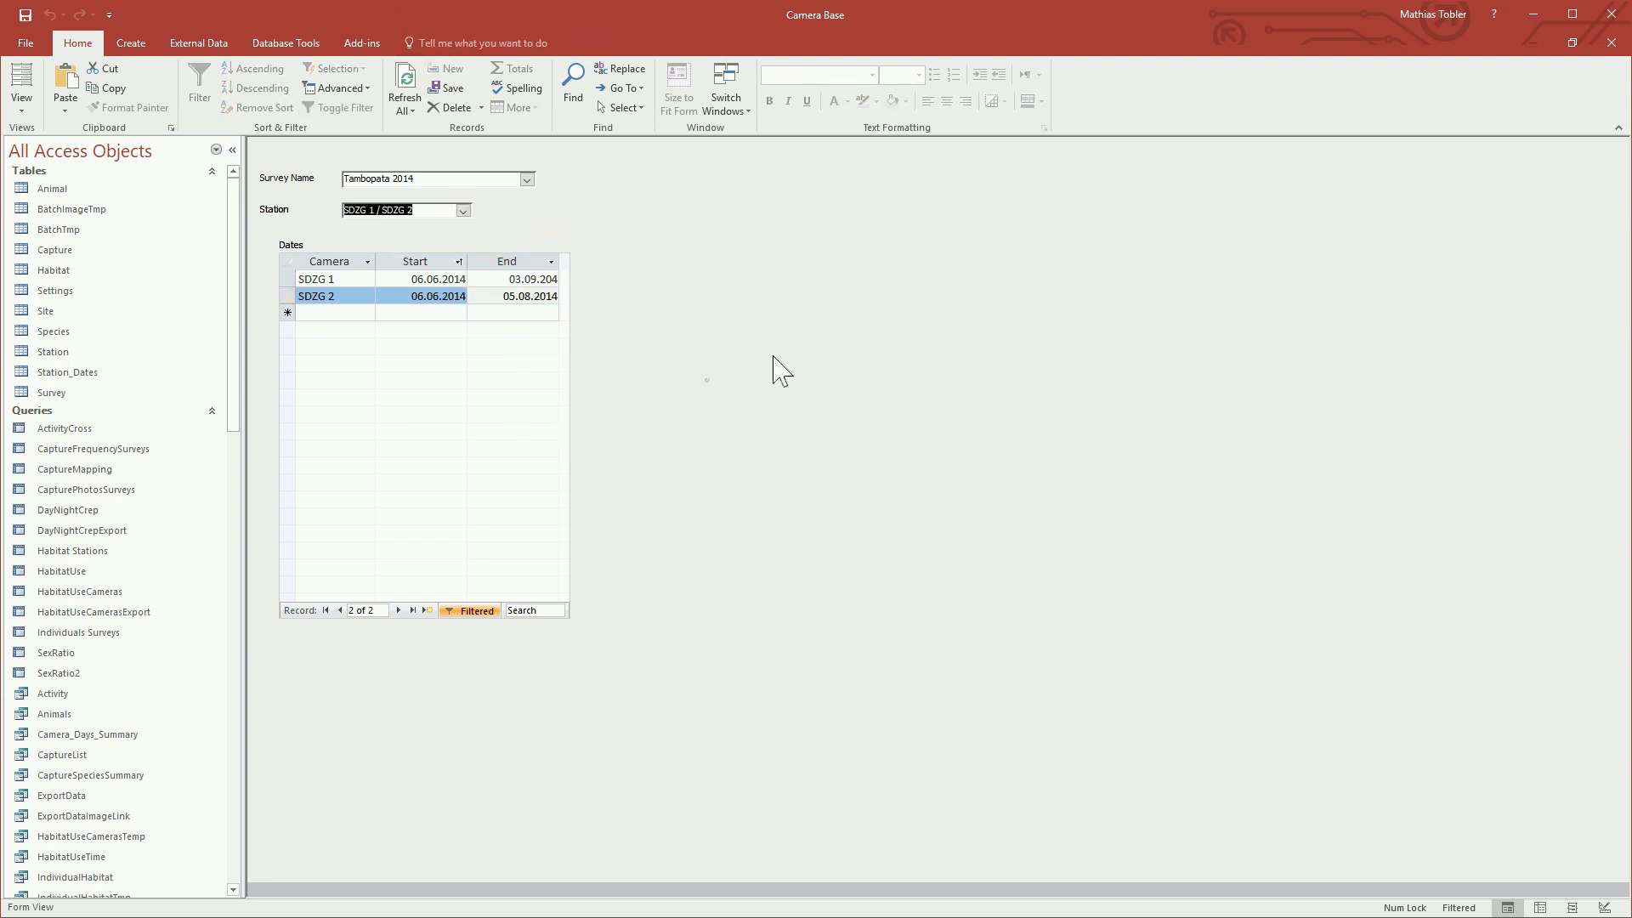
left_click(1609, 42)
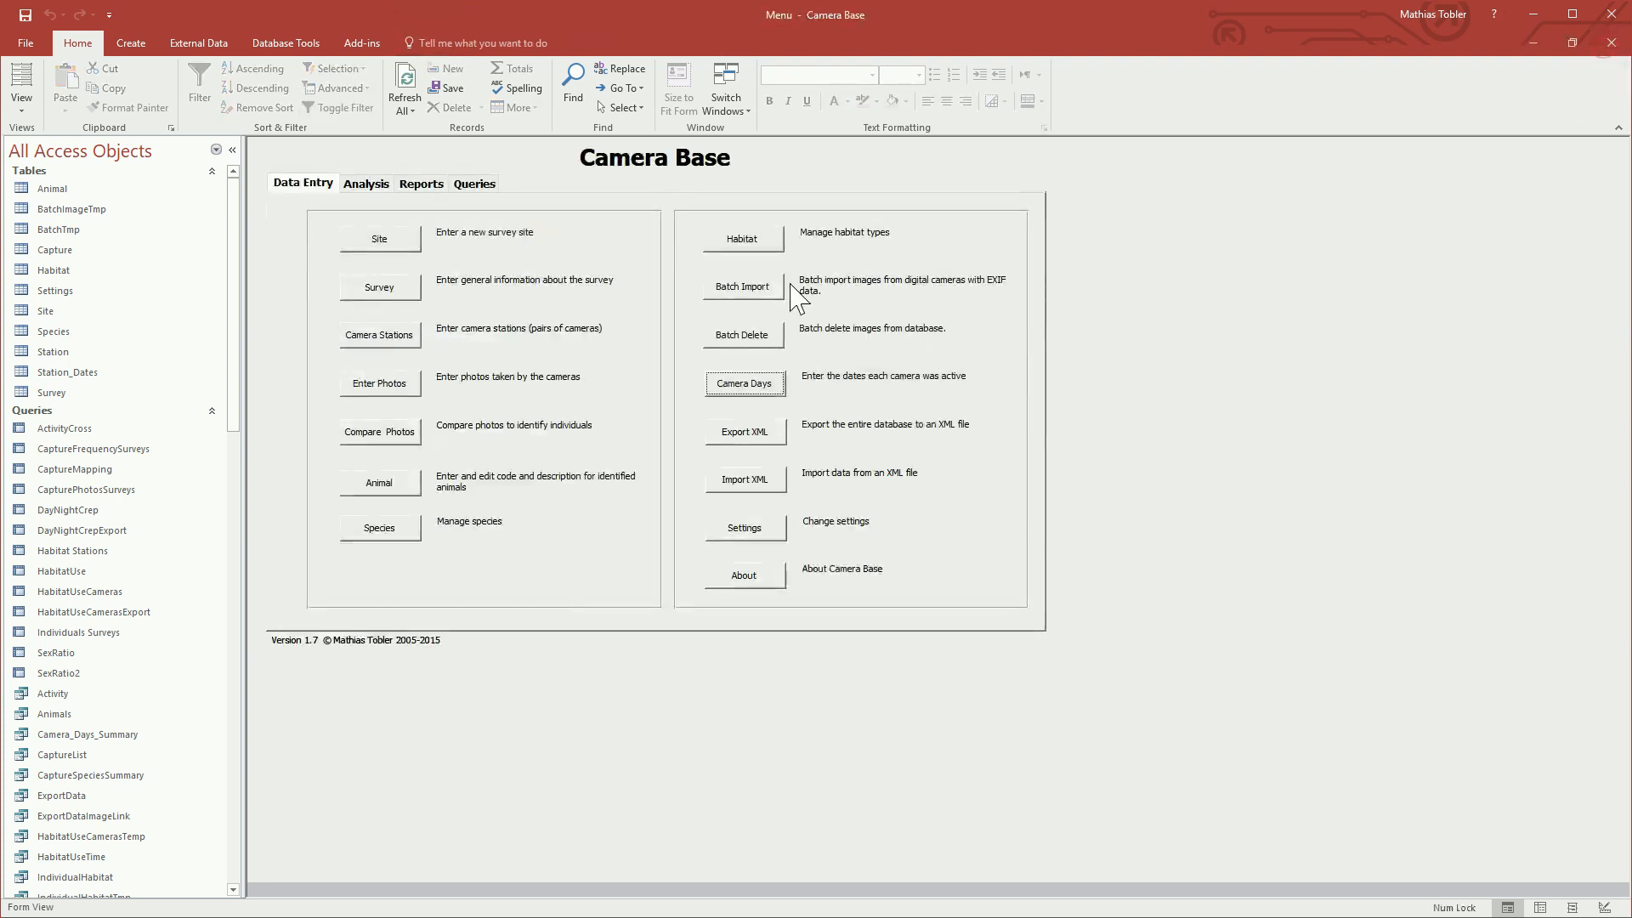